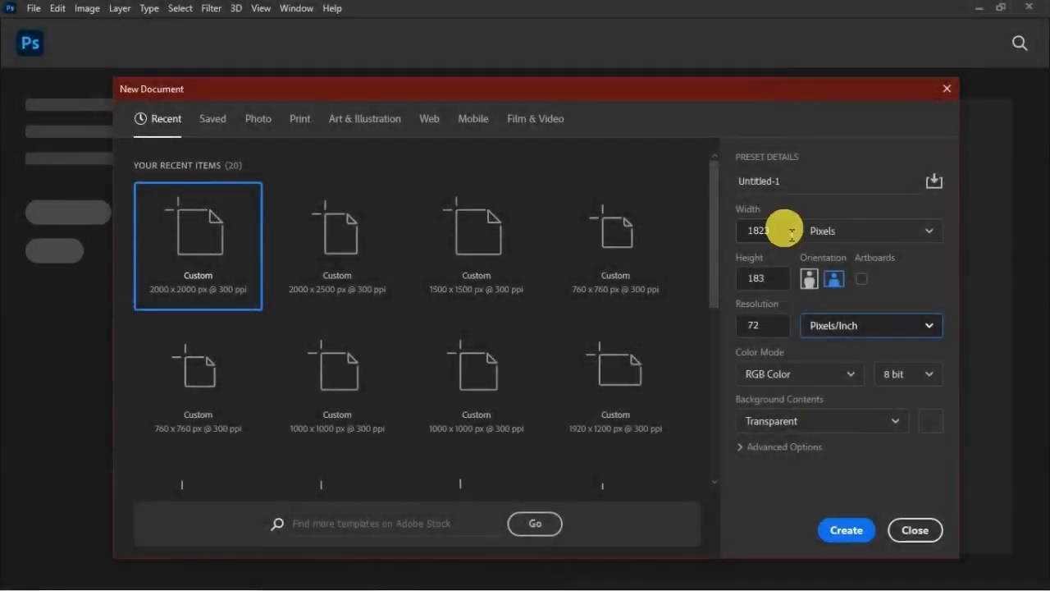
- Create a new transparent document 2000 x 2000 pixels at a resolution of 300 pixels per inch
double_click(786, 238)
text(2000)
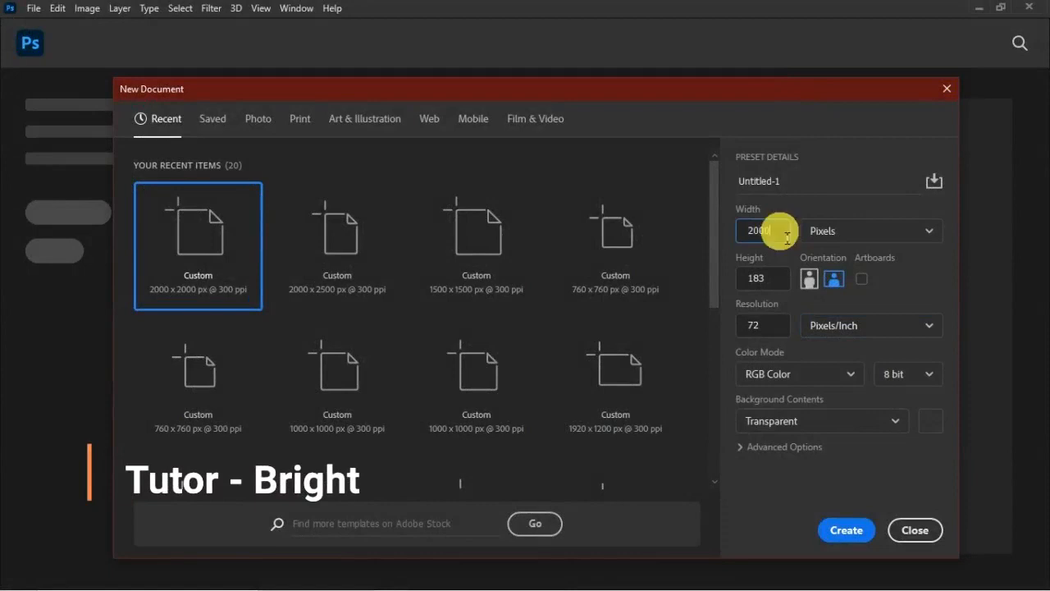
key(Tab)
text(2000)
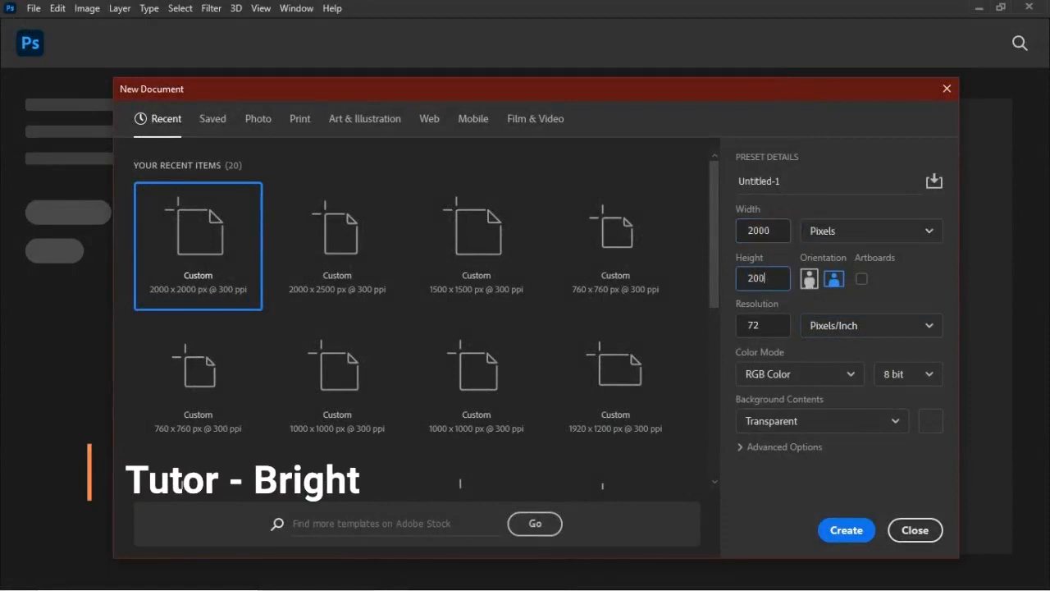
double_click(784, 327)
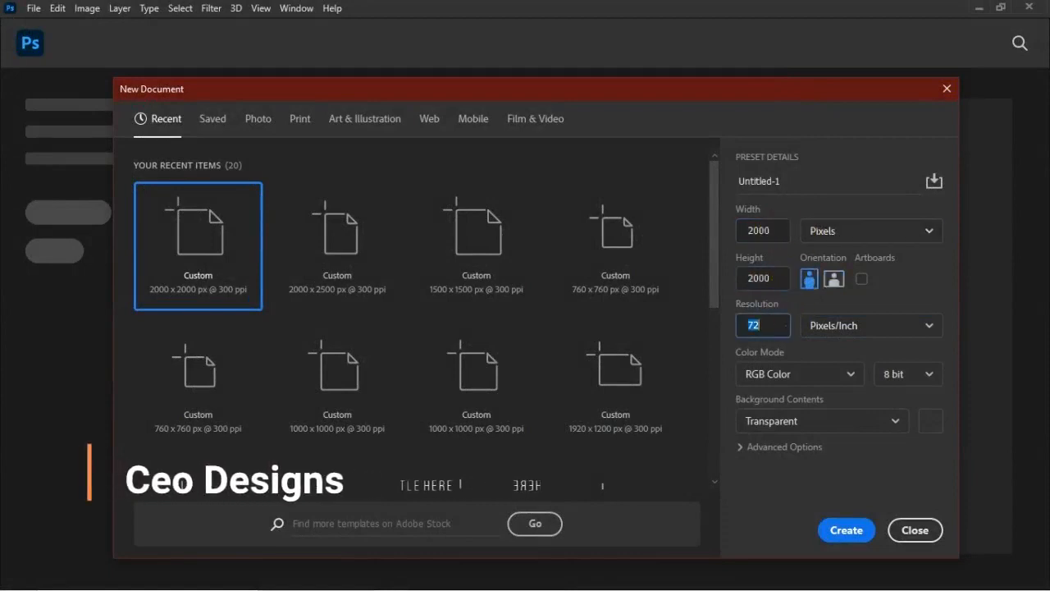
text(300)
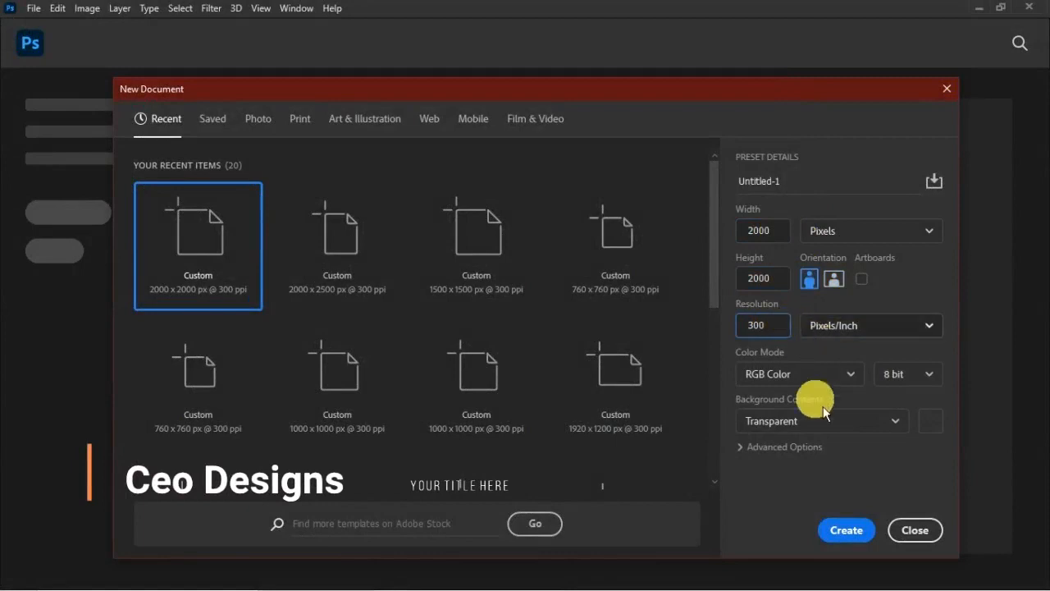
click(857, 533)
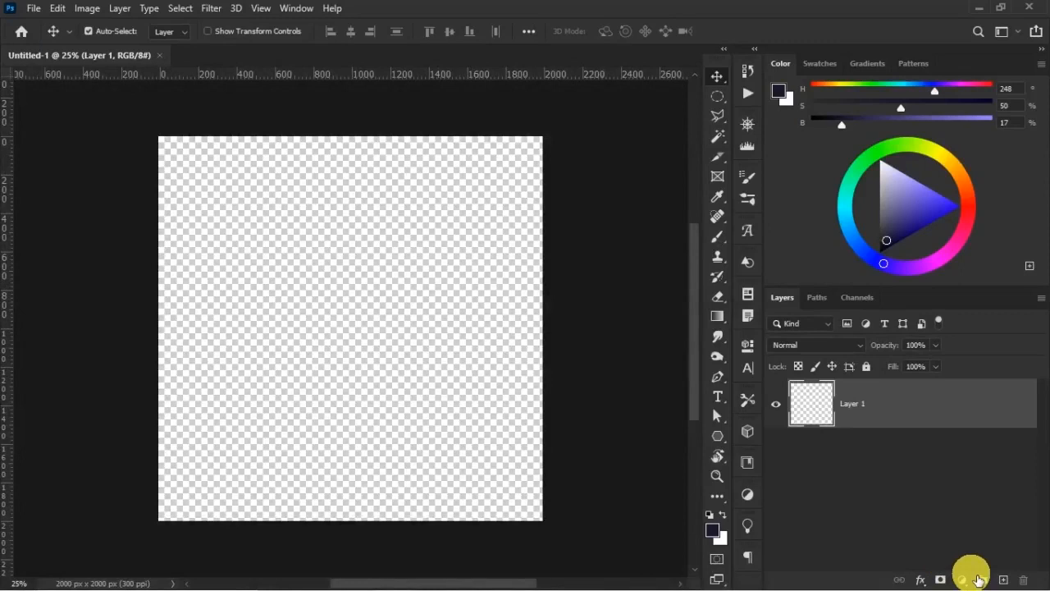
- Add a Solid Color fill layer with the colour #181842 as the background
click(970, 581)
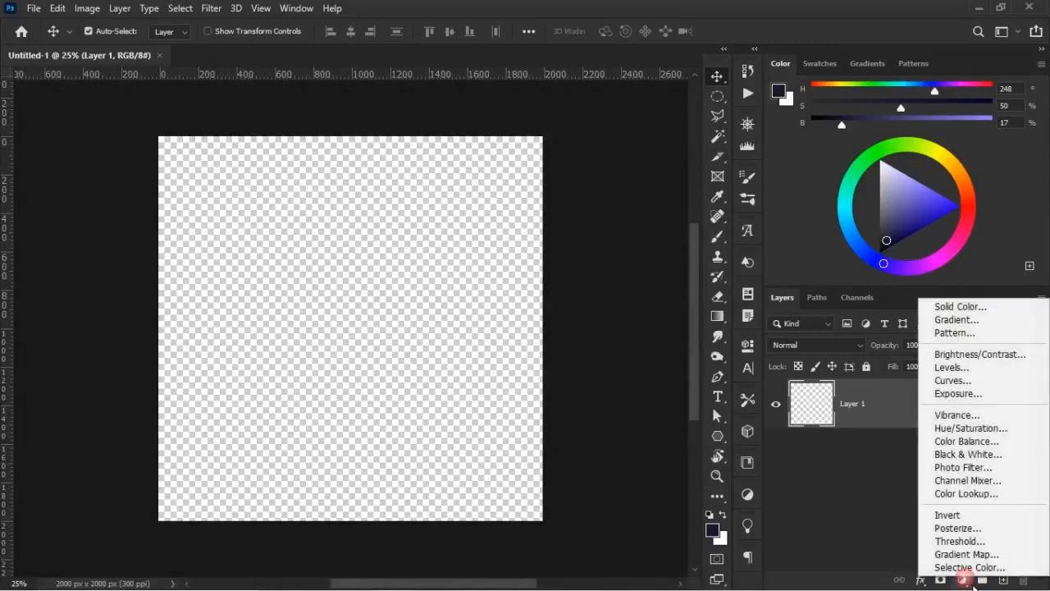
click(962, 308)
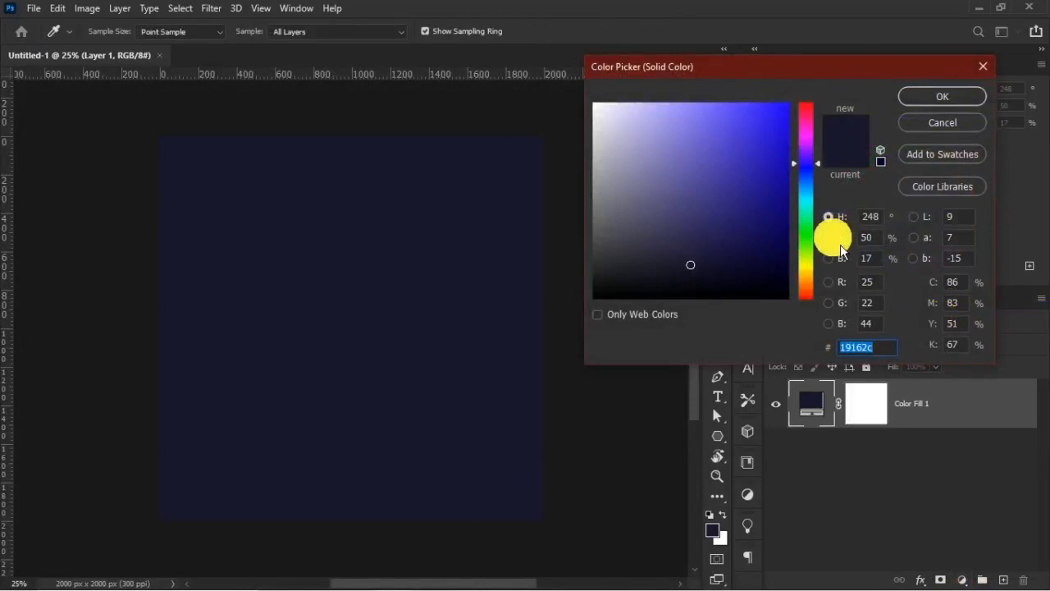
text(1)
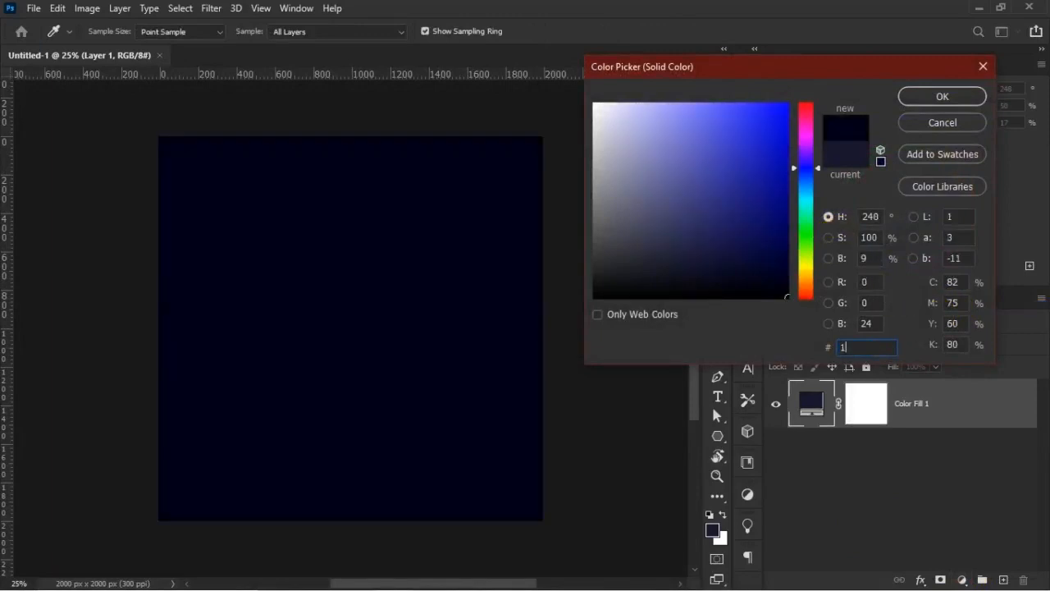
text(81842)
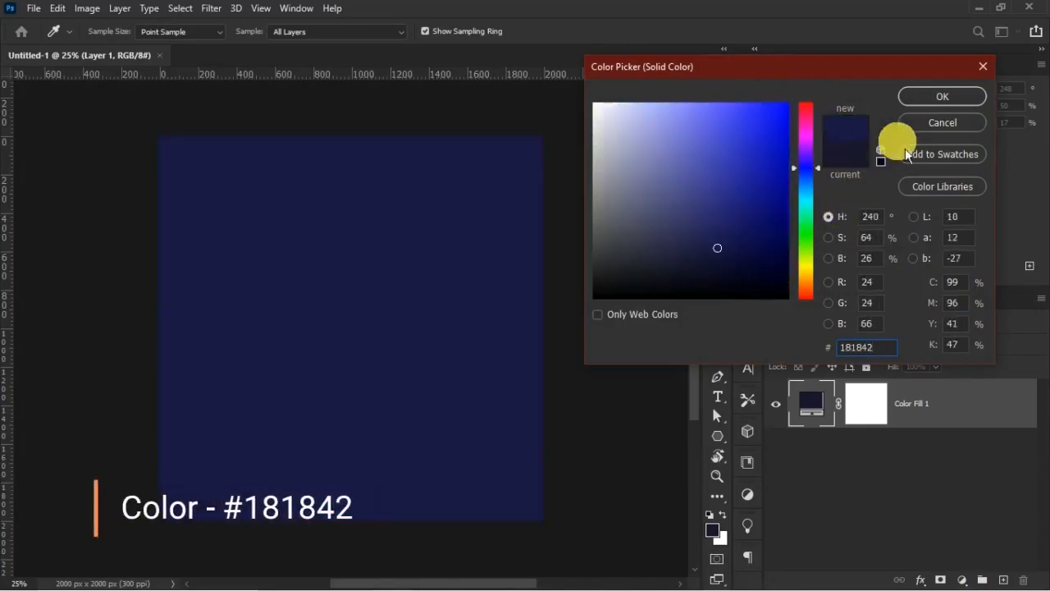
click(950, 98)
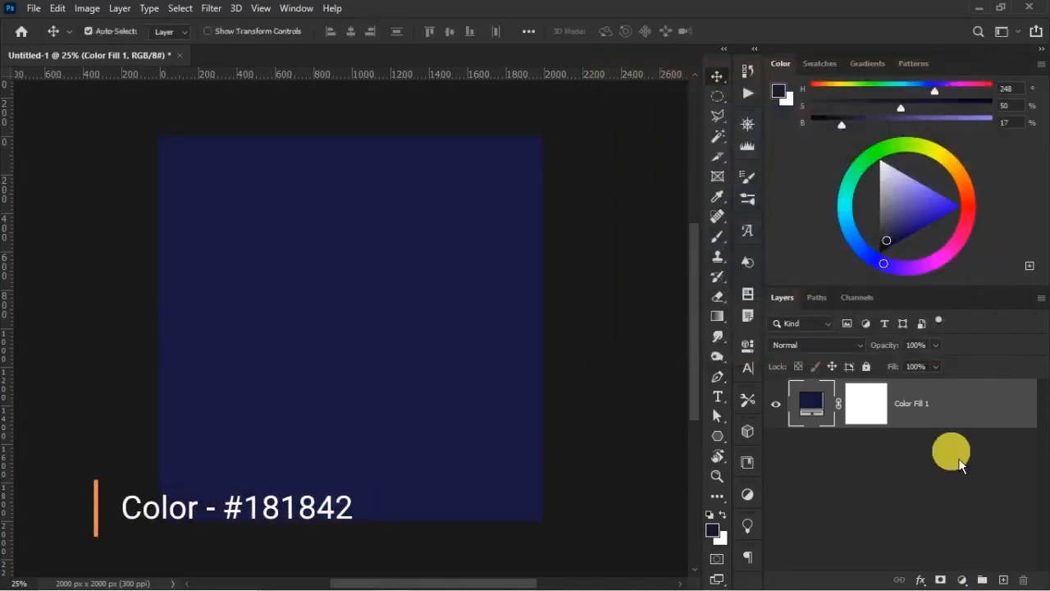
- Add a new layer above the colour fill and set the Brush tool's foreground colour to #4181ea
click(1003, 580)
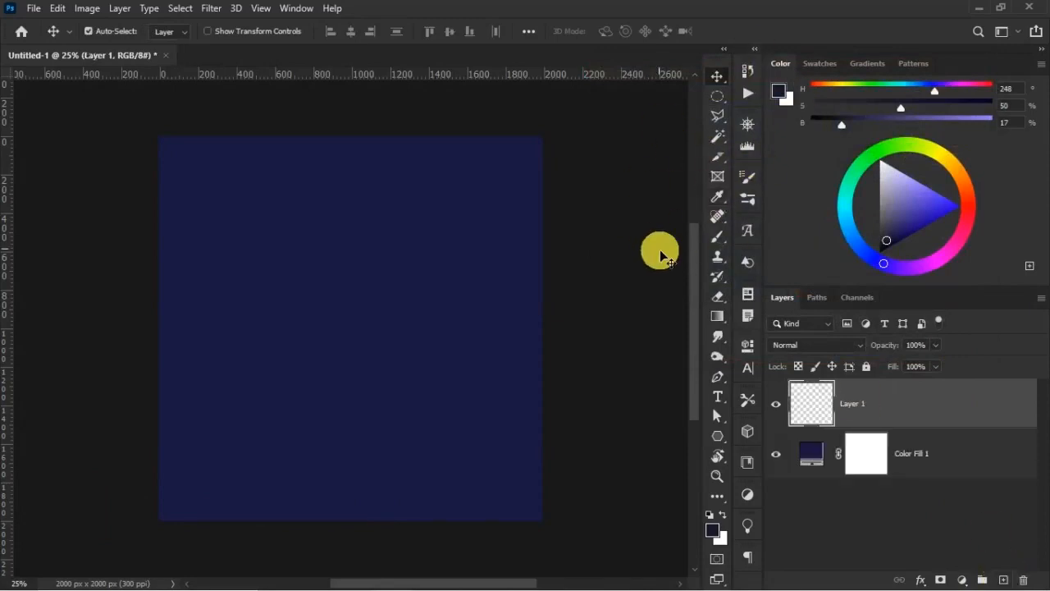
click(717, 238)
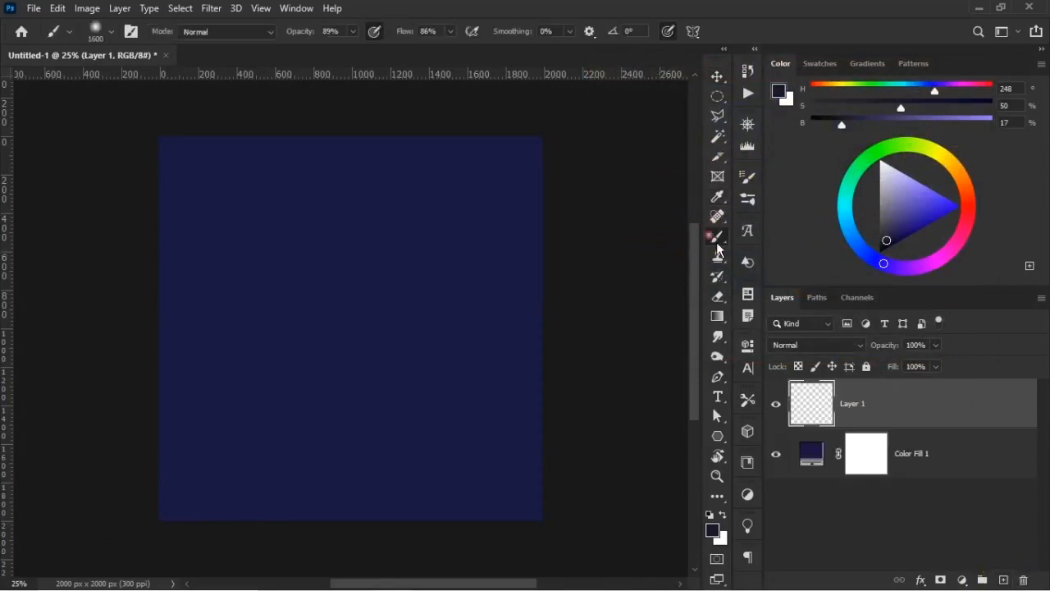
click(720, 535)
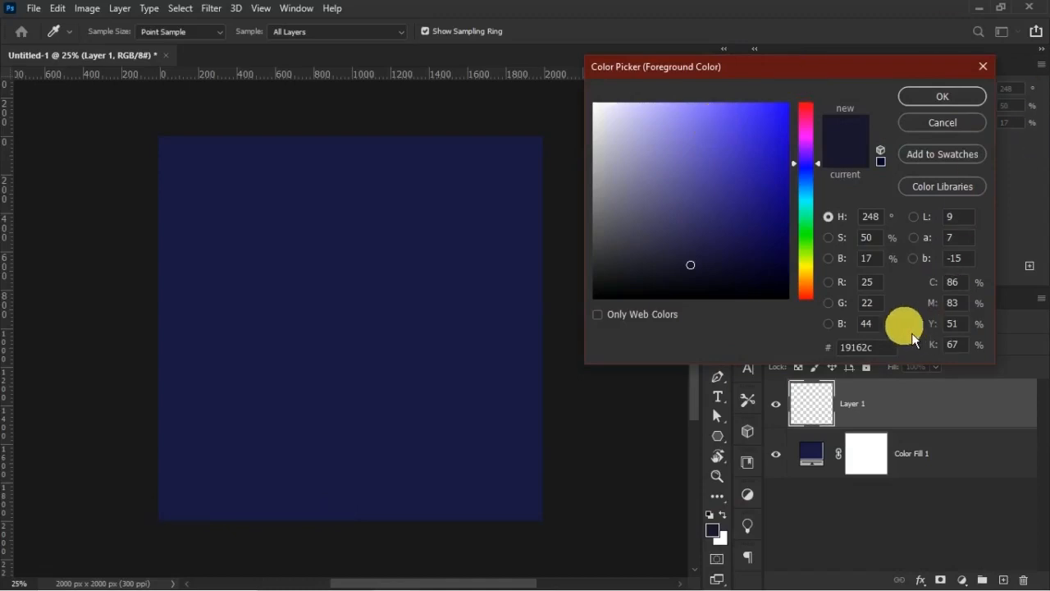
click(889, 353)
text(4181ea)
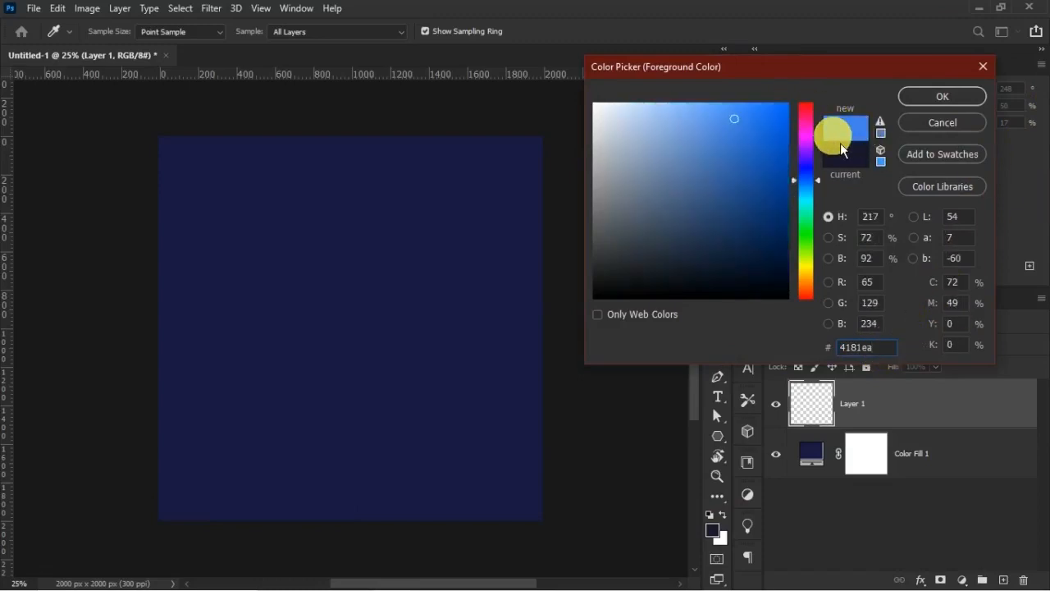
click(914, 95)
key(b)
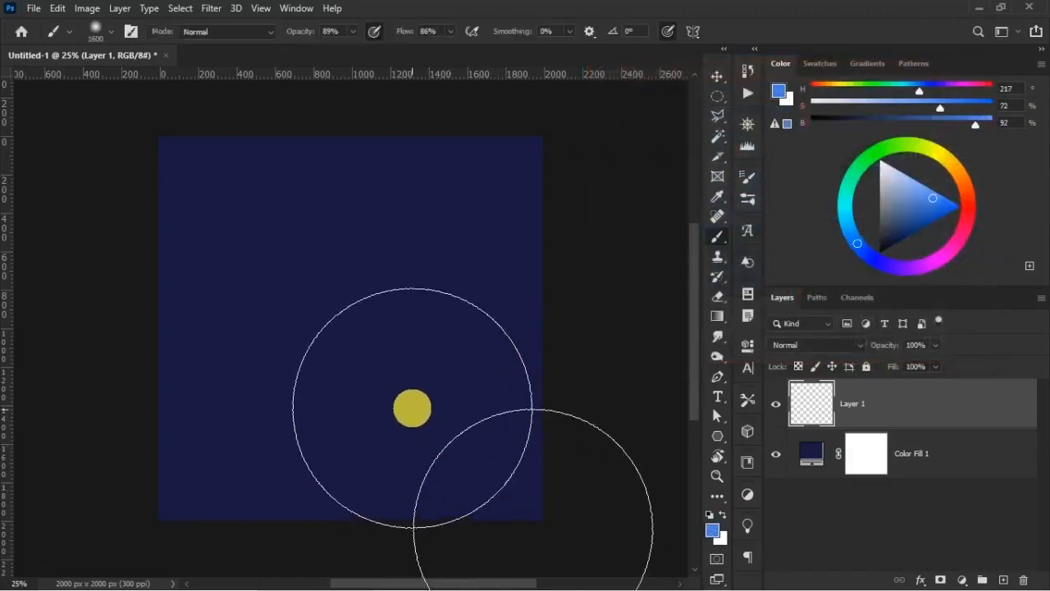
- Paint a large soft blue glow in the lower centre of the canvas with a 2100 px brush at 88% opacity and 68% flow
right_click(307, 258)
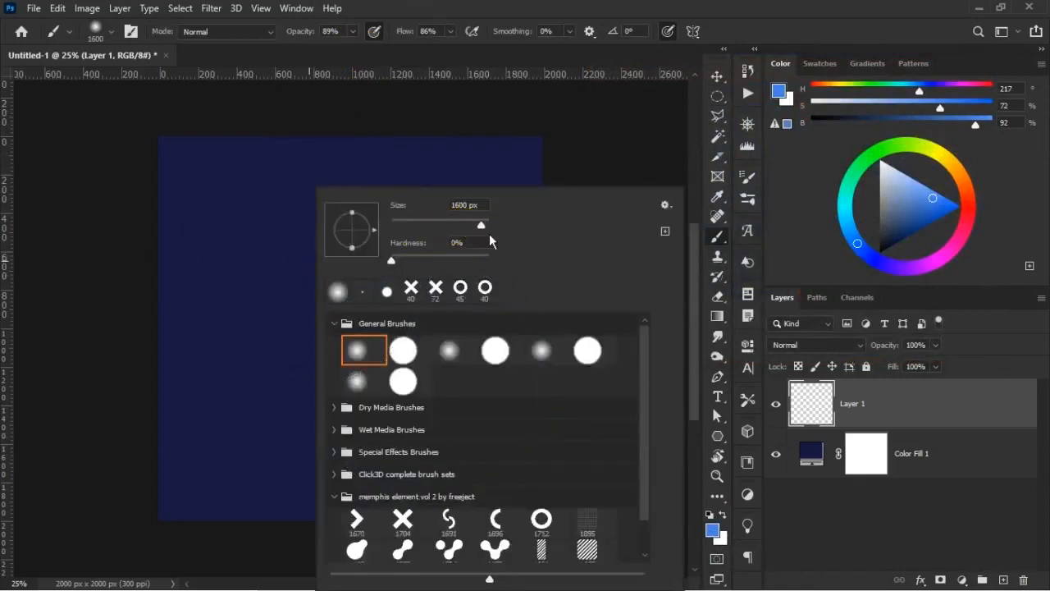
drag(492, 236, 480, 224)
click(642, 143)
key(bracketright)
key(bracketright)
key(bracketright)
key(bracketright)
key(bracketright)
key(bracketright)
key(bracketright)
key(bracketright)
key(bracketright)
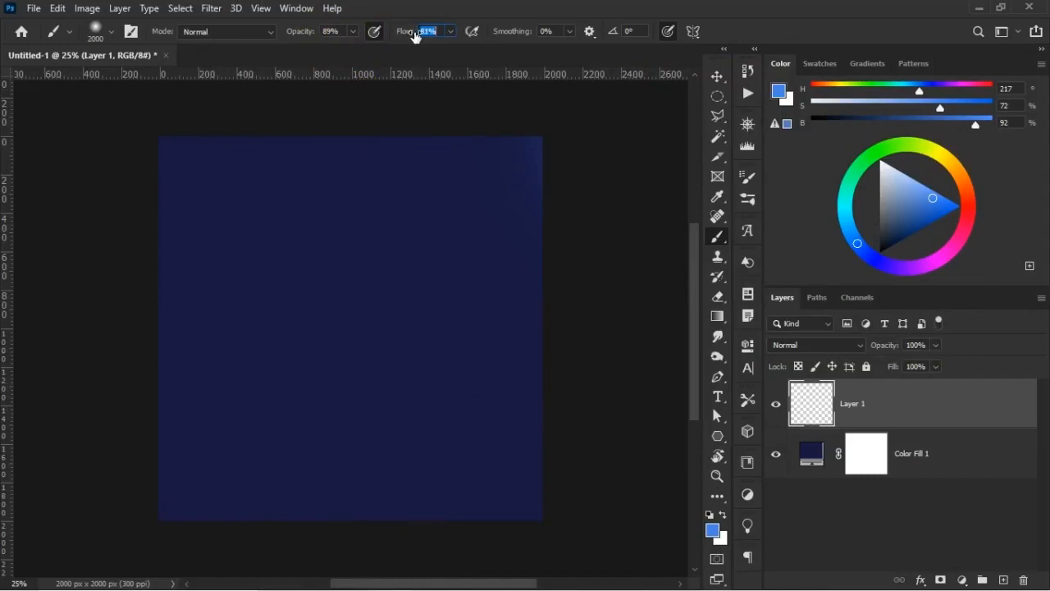
drag(408, 35, 400, 33)
click(319, 32)
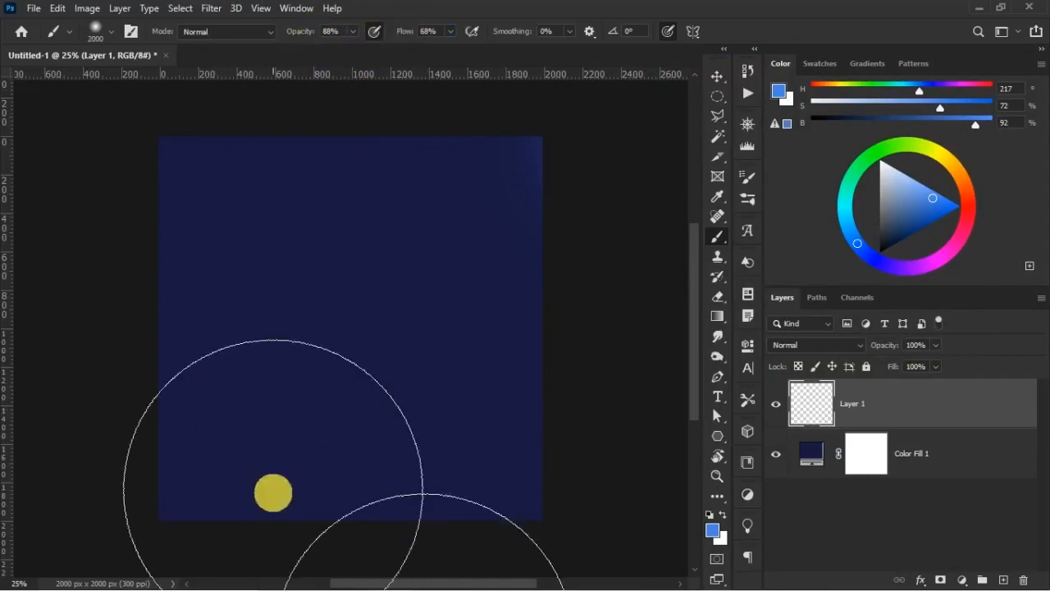
key(bracketright)
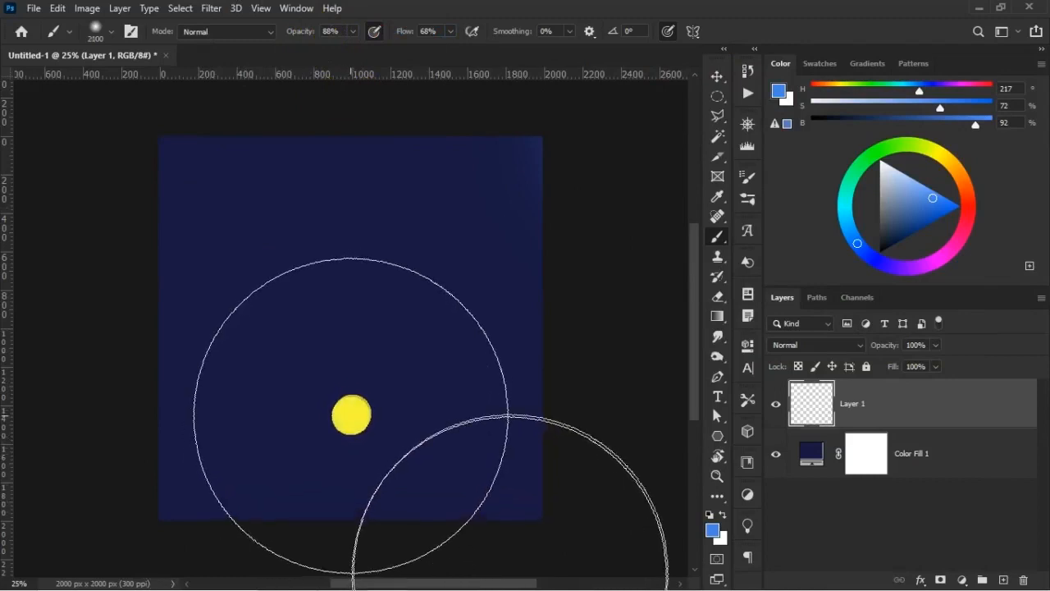
click(353, 410)
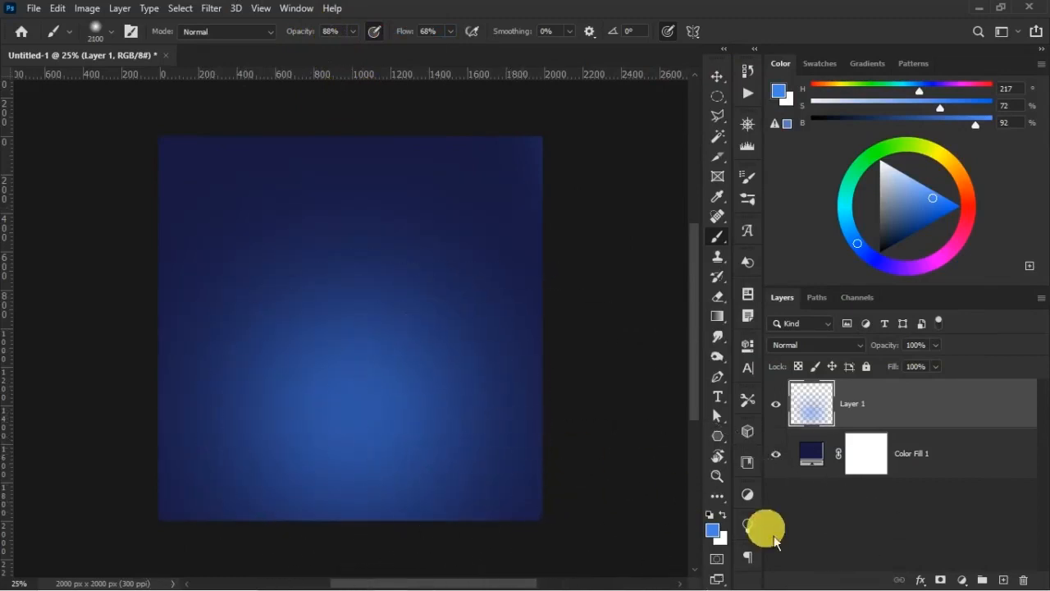
- On another new layer, paint a diagonal light streak from the canvas's right edge toward the glow, using an 800 px brush at 50% opacity and 40% flow
click(1002, 580)
key(bracketleft)
key(bracketleft)
key(bracketleft)
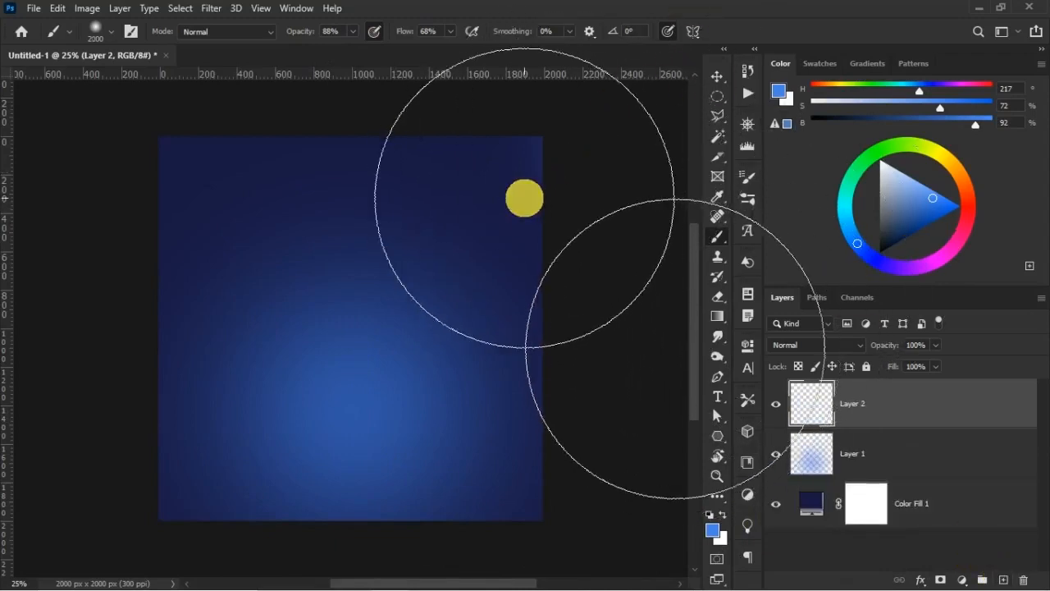
key(bracketleft)
key(bracketleft)
mouse_move(305, 31)
mouse_down()
mouse_move(289, 39)
mouse_move(315, 32)
mouse_up()
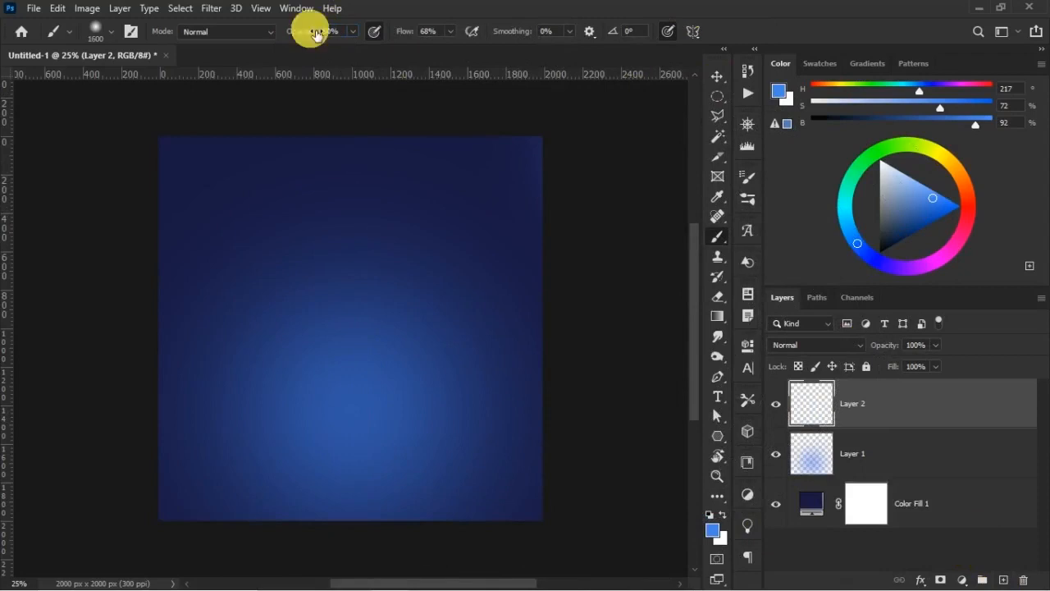
drag(409, 39, 391, 32)
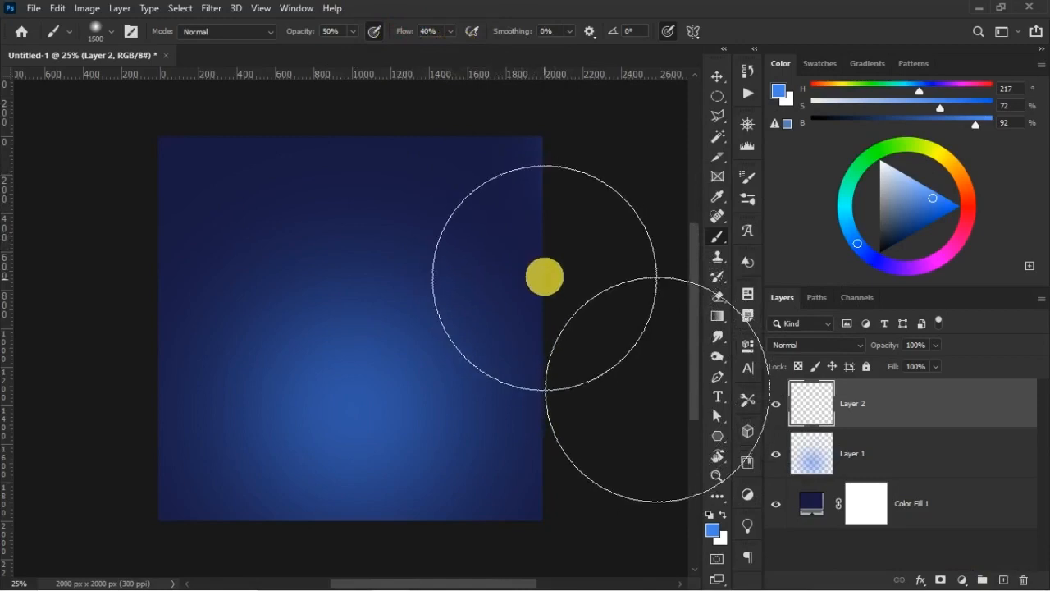
key(bracketleft)
key(bracketleft)
key(bracketleft)
key(bracketleft)
key(bracketleft)
key(bracketleft)
key(bracketleft)
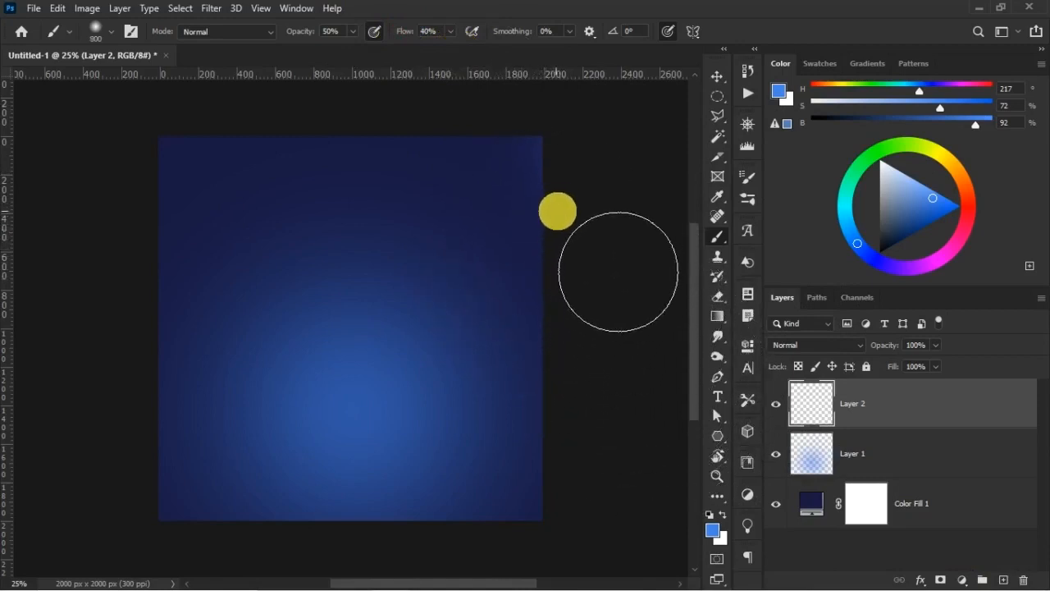
drag(579, 295, 474, 397)
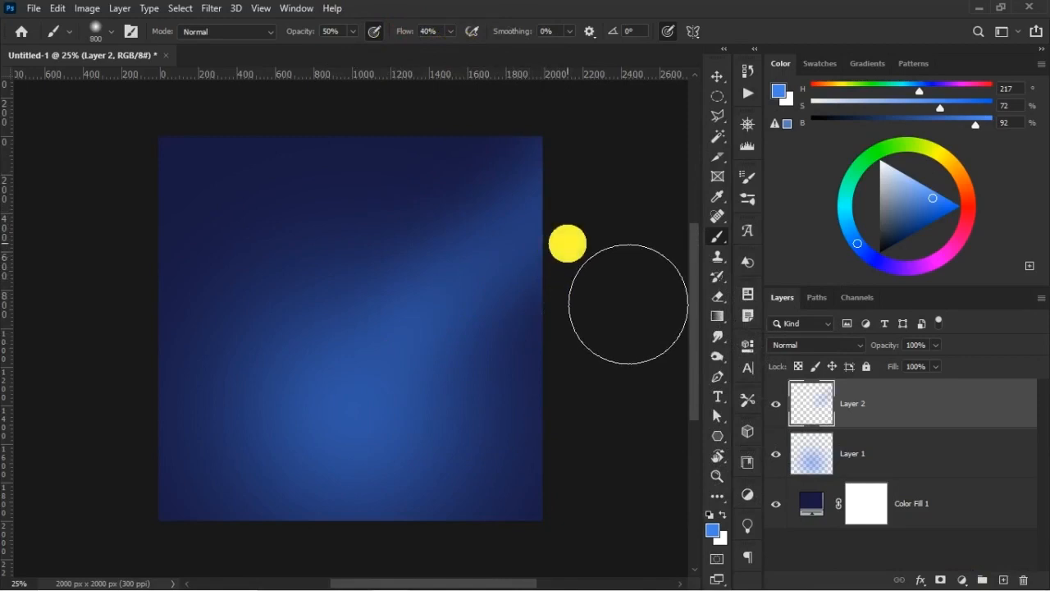
- Add a faint blue glow at the canvas's left edge with an 1100 px brush at 59% opacity
key(bracketright)
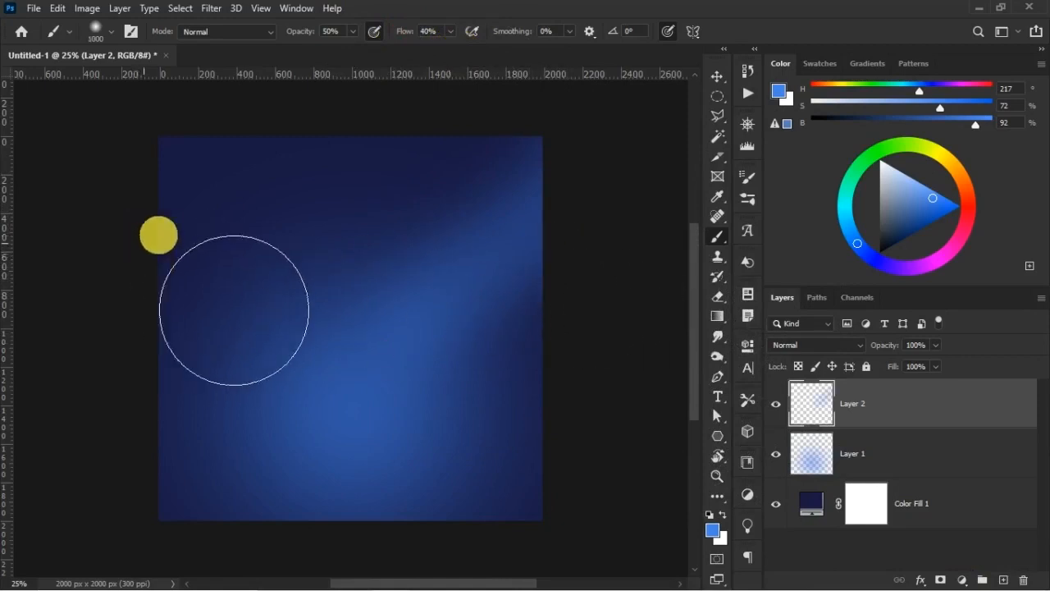
drag(289, 31, 297, 36)
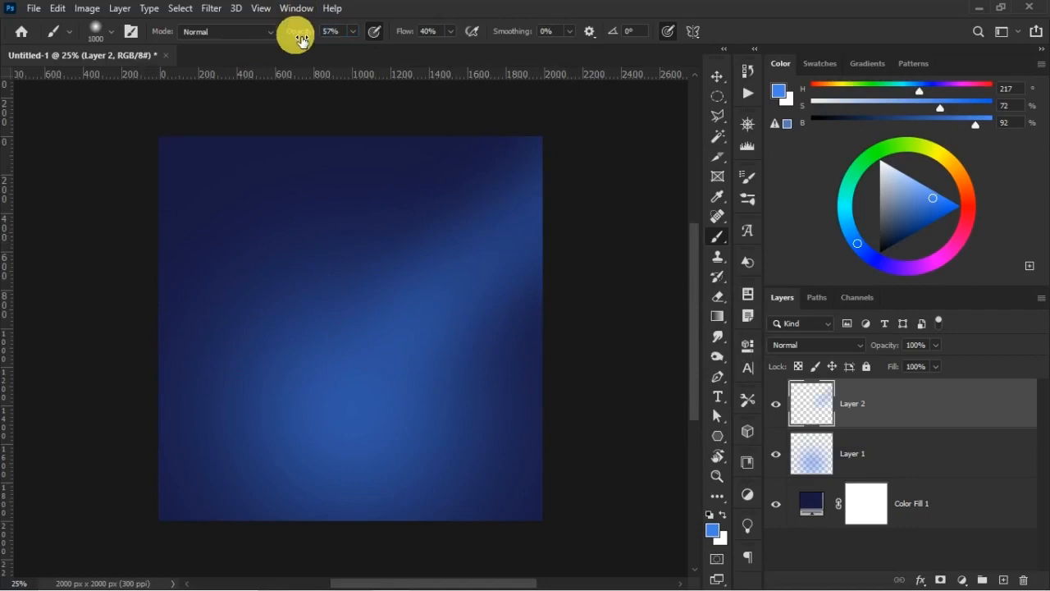
key(bracketright)
click(149, 265)
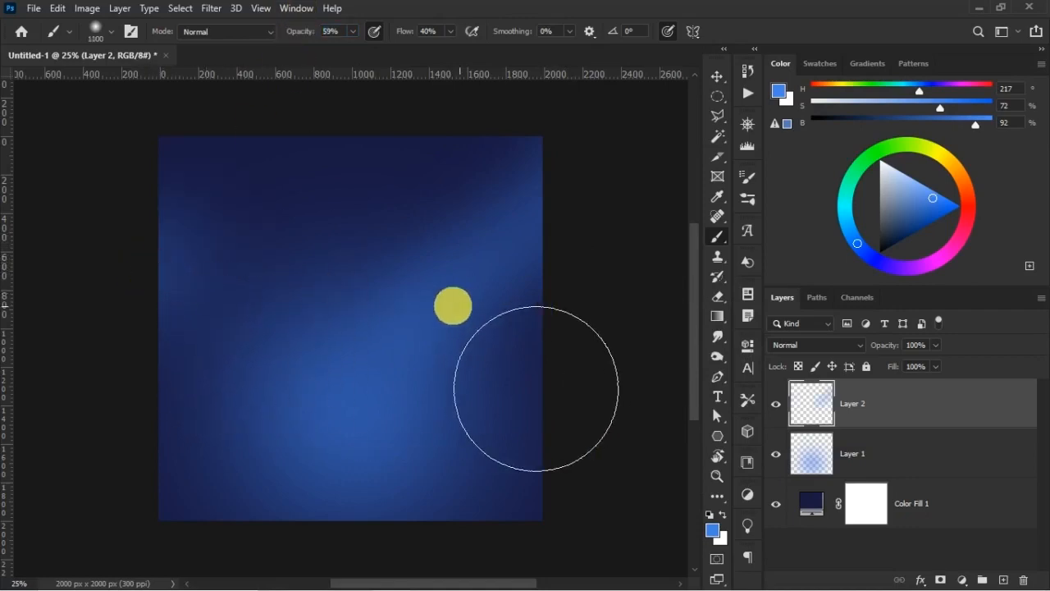
key(ctrl+space)
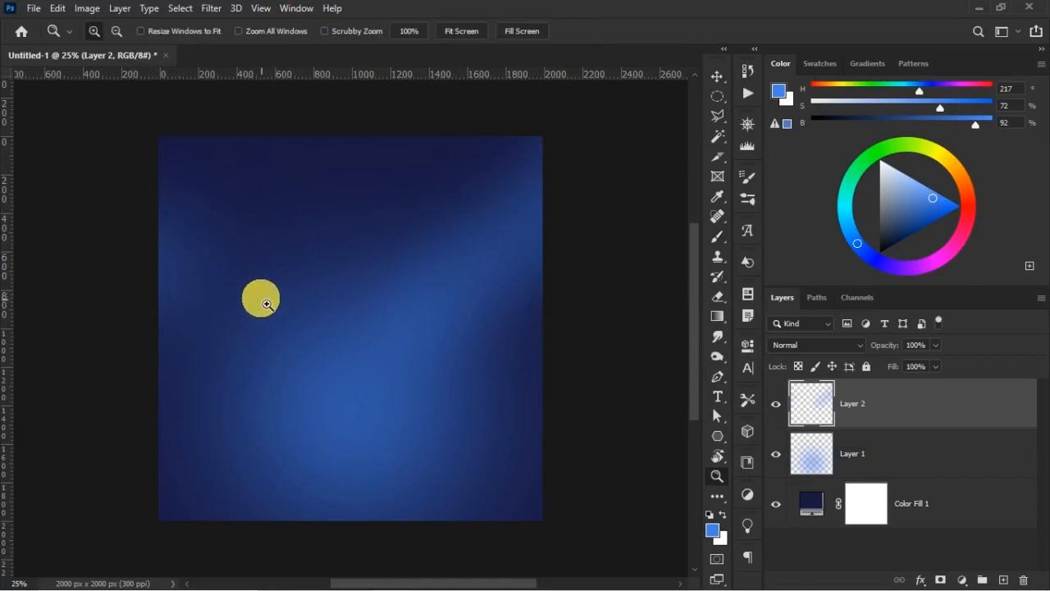
key(ctrl+z)
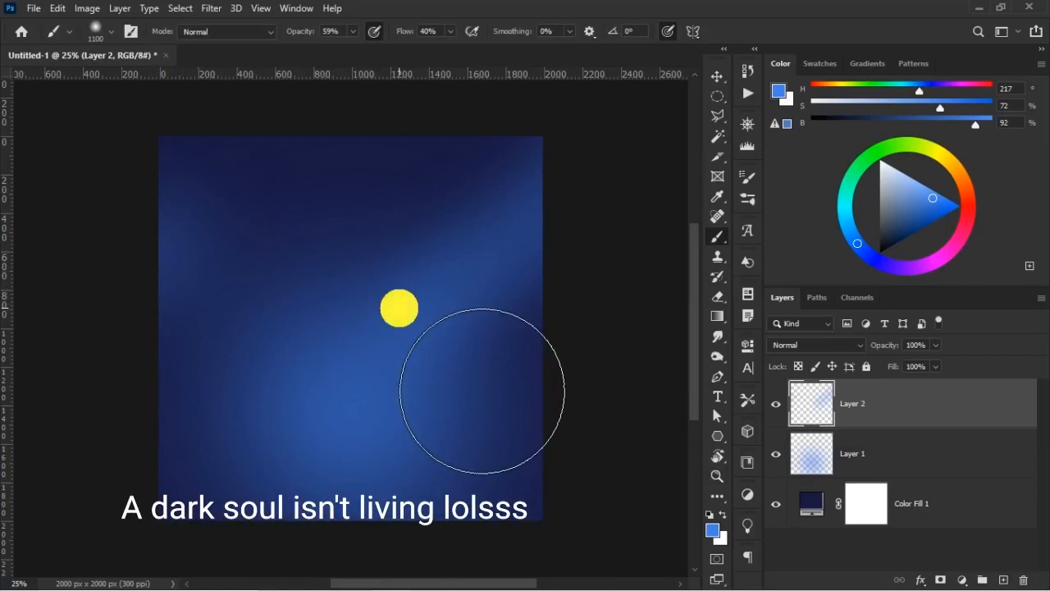
- Add a new layer directly above Layer 1 and set the foreground colour to #19162c
click(984, 470)
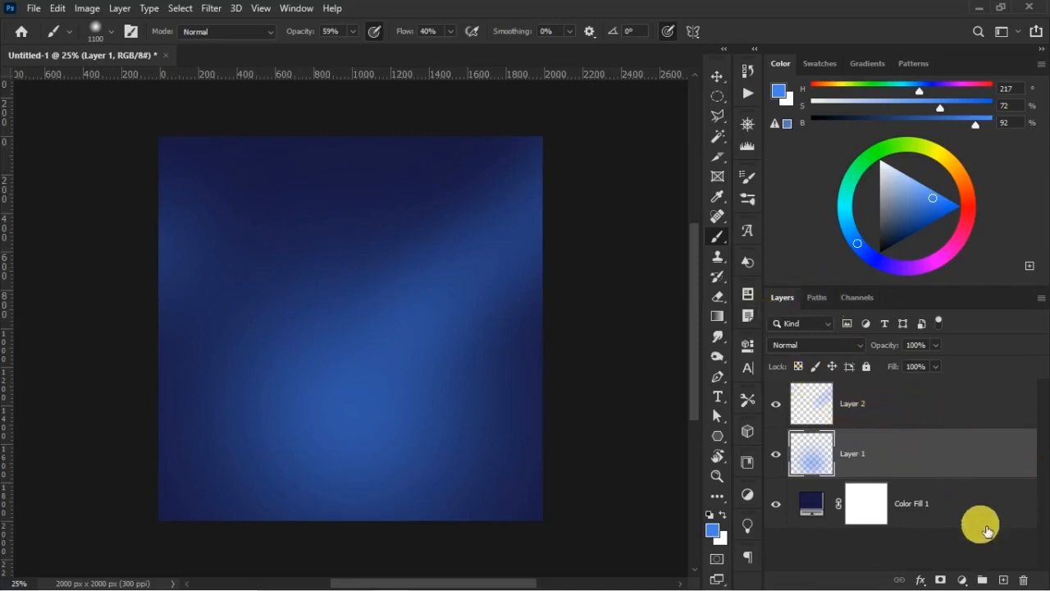
click(1004, 580)
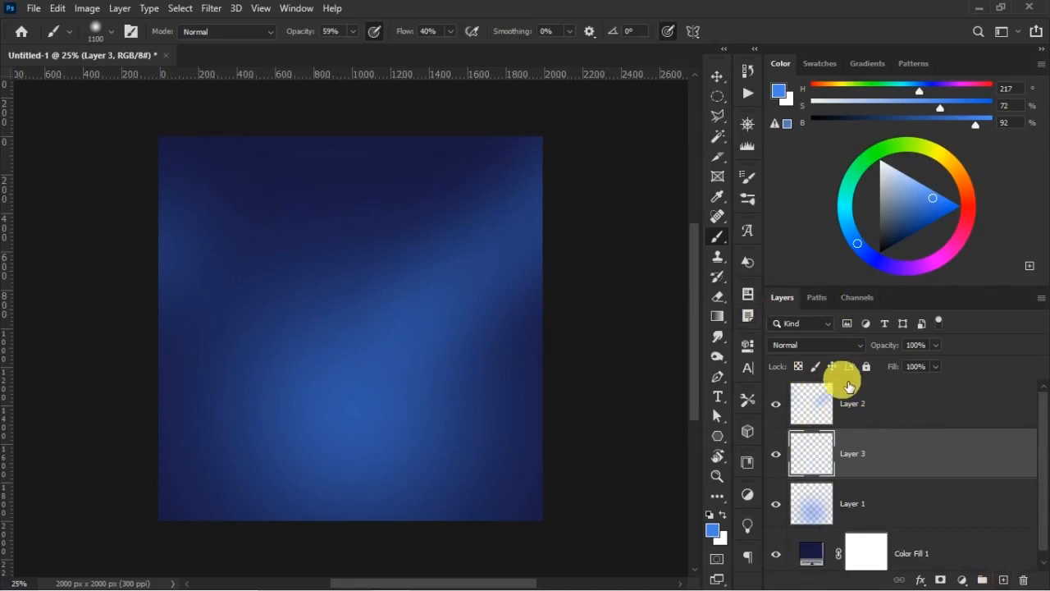
click(714, 531)
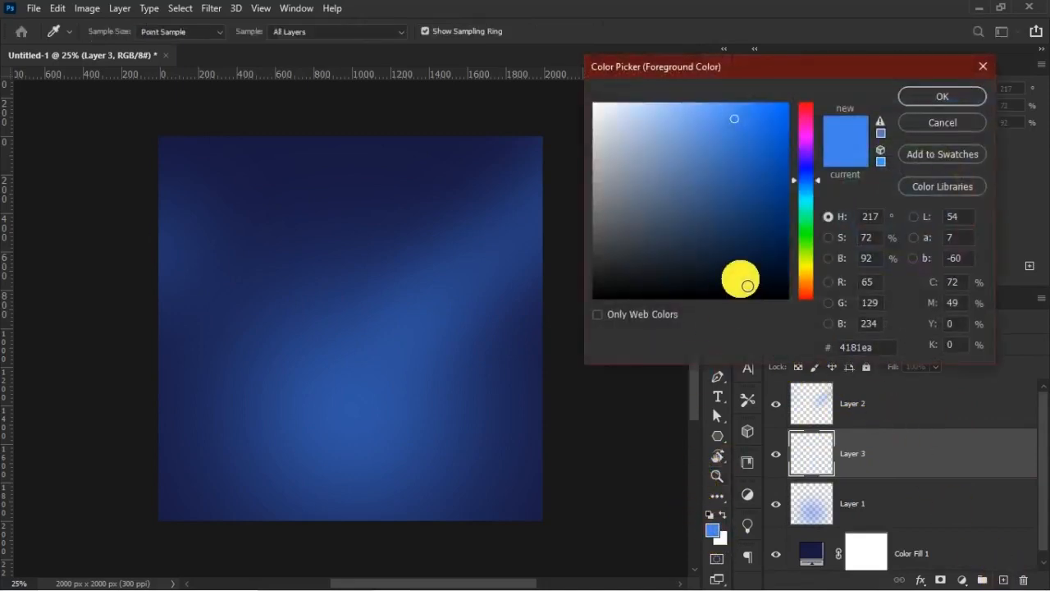
double_click(887, 347)
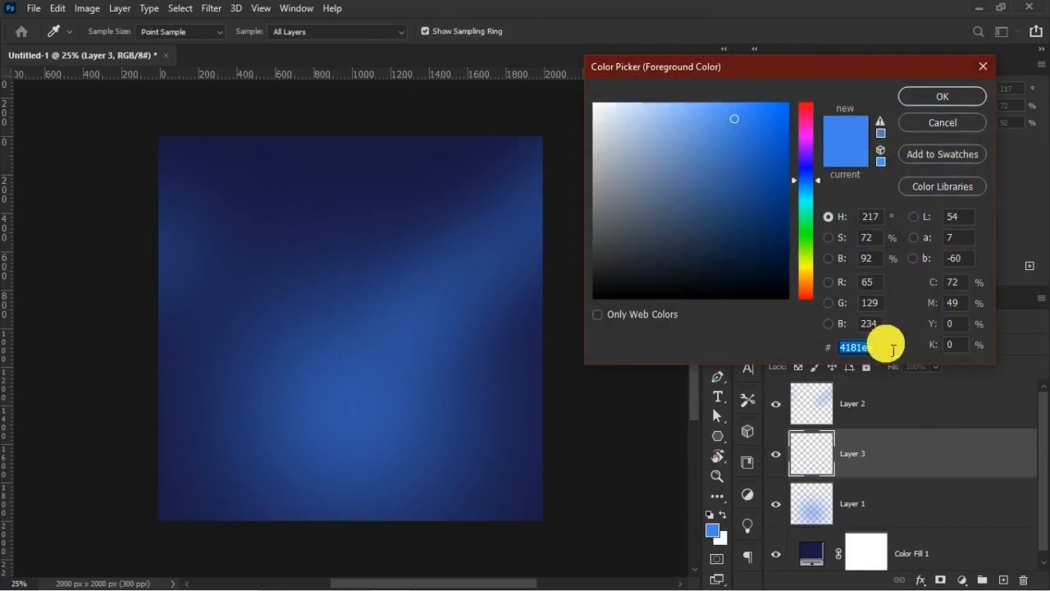
text(191)
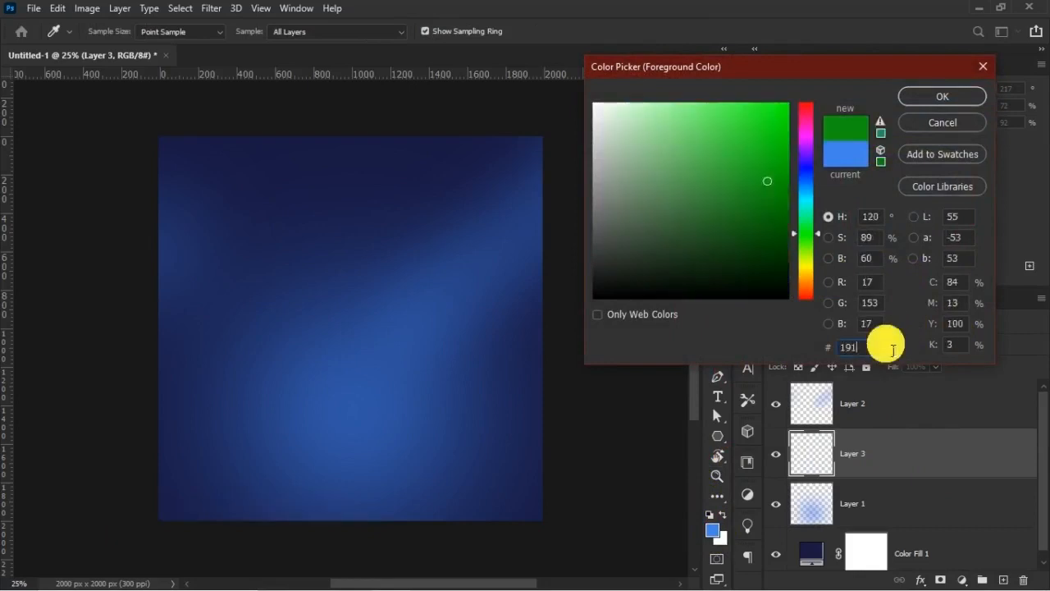
text(6)
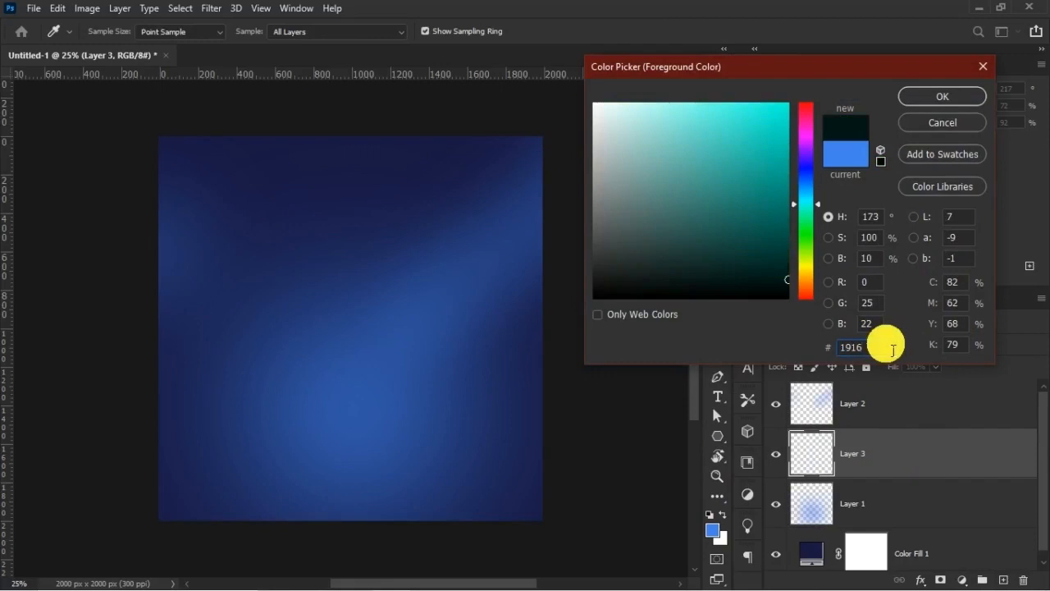
text(2c)
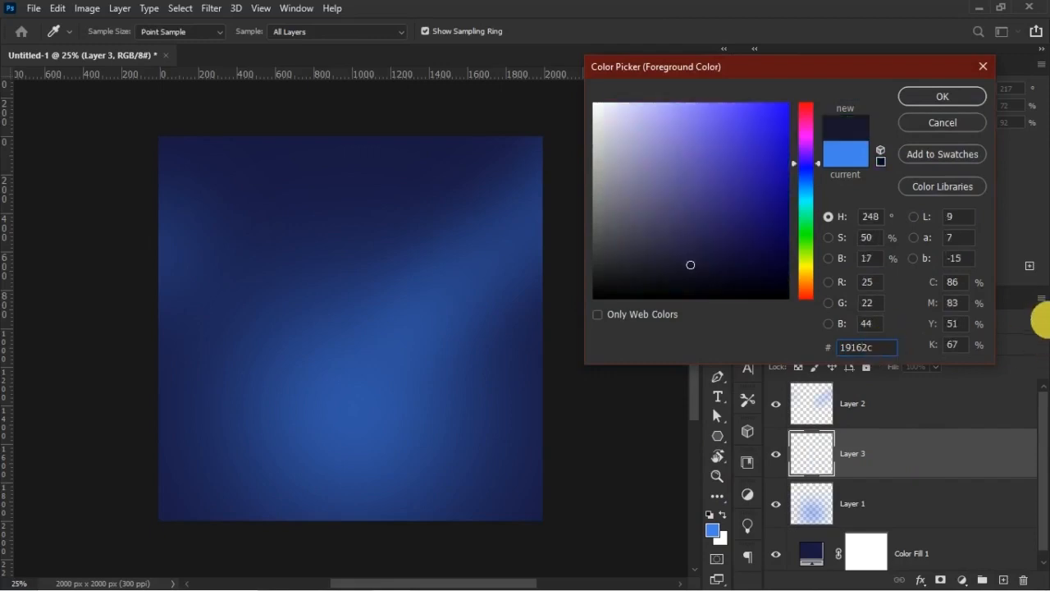
click(945, 102)
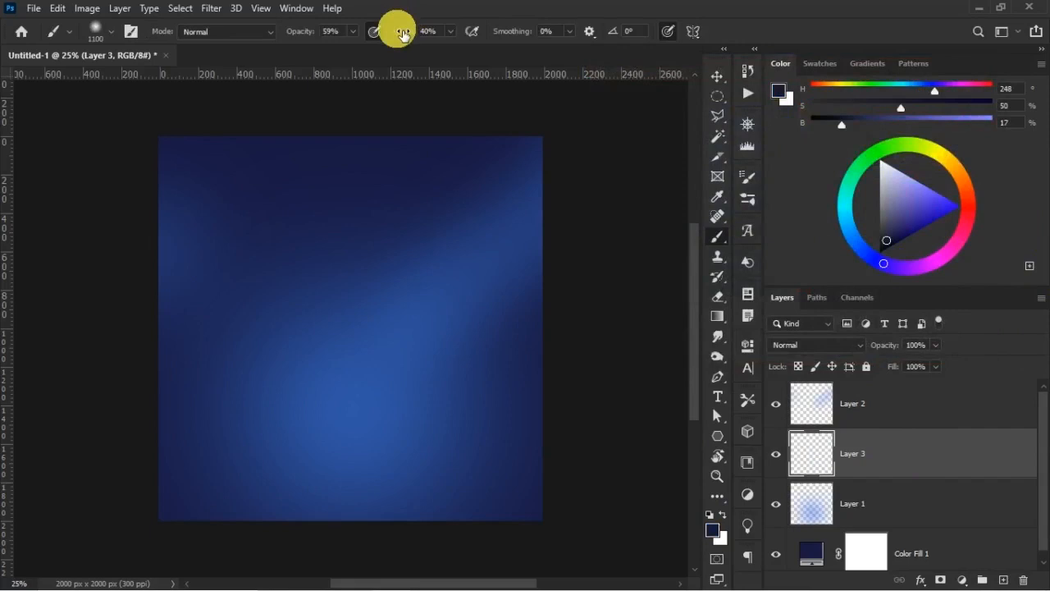
- Paint a soft dark shadow over the canvas's lower-right corner with the 1100 px brush at 82% opacity and 72% flow
mouse_move(310, 33)
mouse_down()
mouse_move(366, 46)
mouse_move(307, 36)
mouse_up()
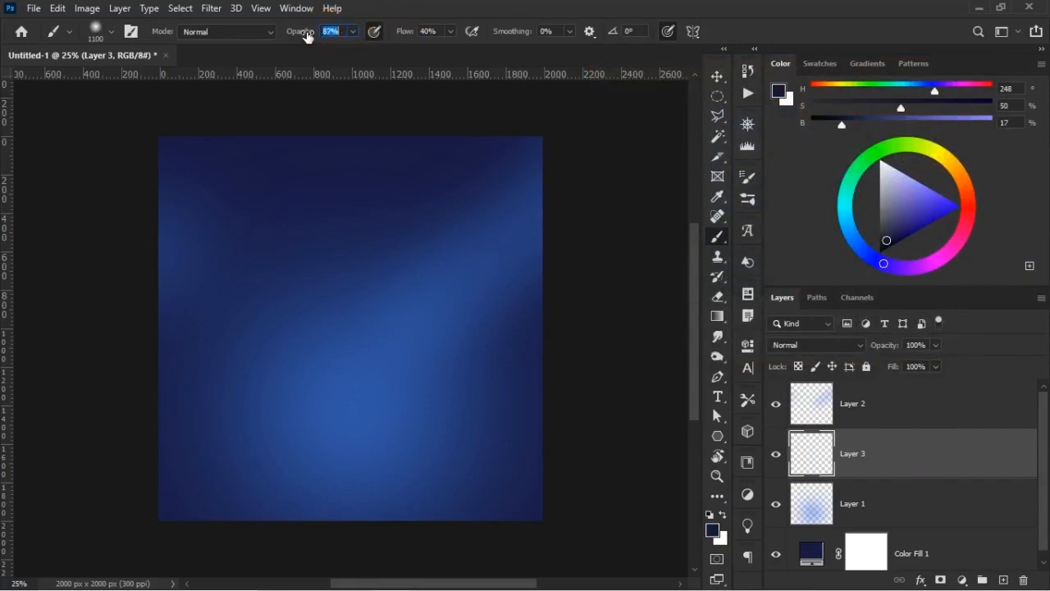
drag(435, 42, 420, 35)
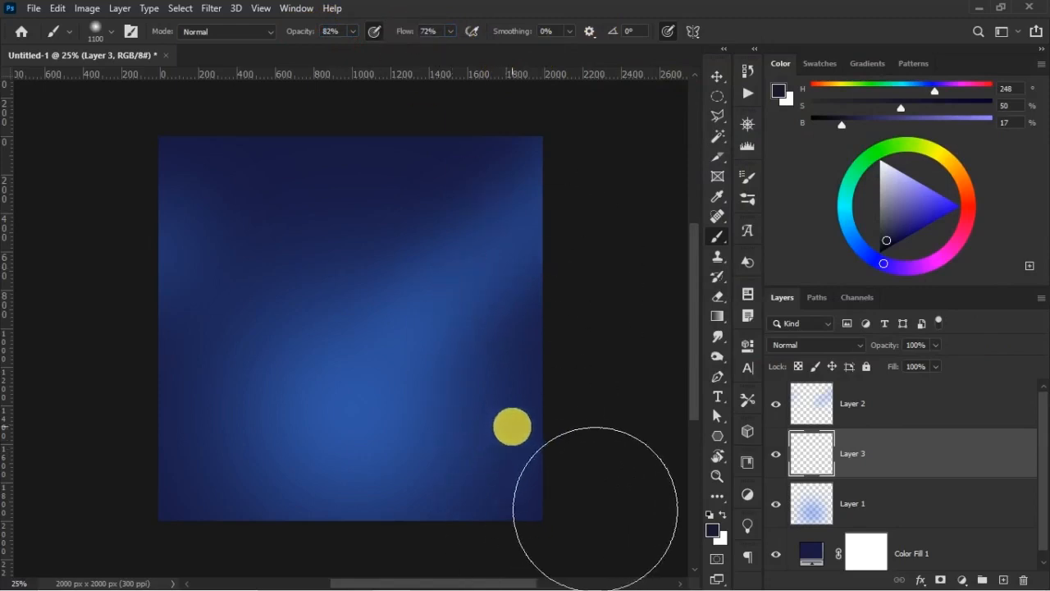
drag(558, 384, 454, 535)
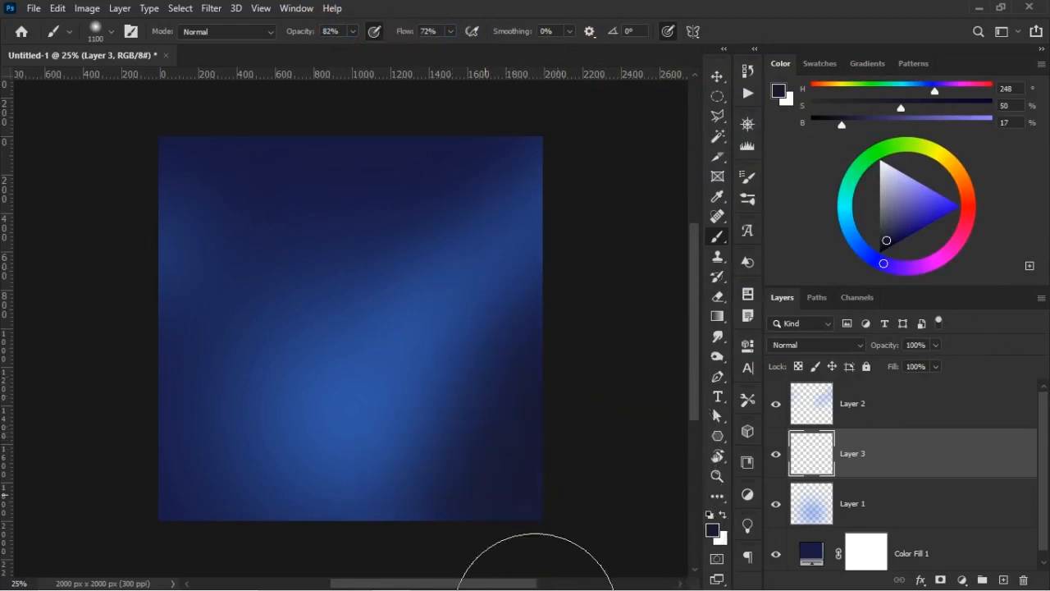
drag(526, 457, 425, 576)
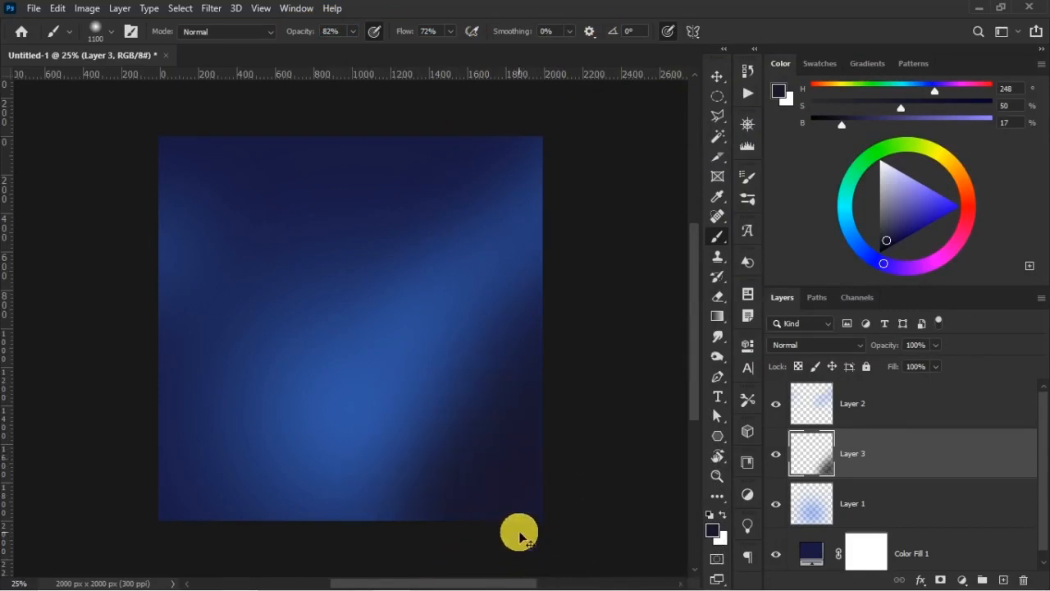
- Reduce the brush to 900 px, undo the last shadow stroke, and darken the canvas's lower-right and lower-left corners
key(bracketleft)
key(bracketleft)
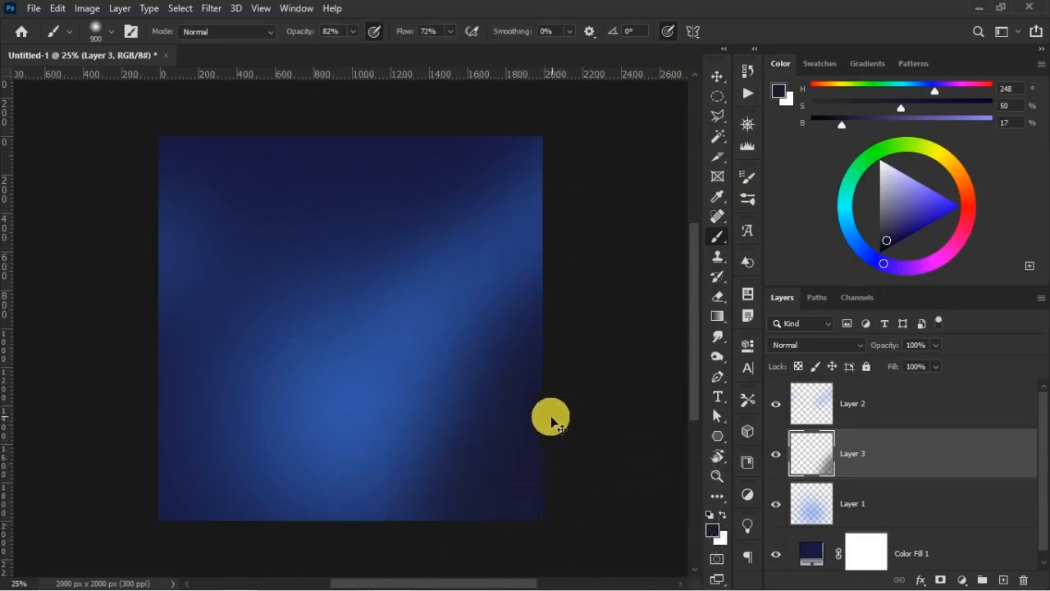
key(ctrl+z)
mouse_move(564, 417)
mouse_down()
mouse_move(462, 530)
mouse_move(551, 410)
mouse_up()
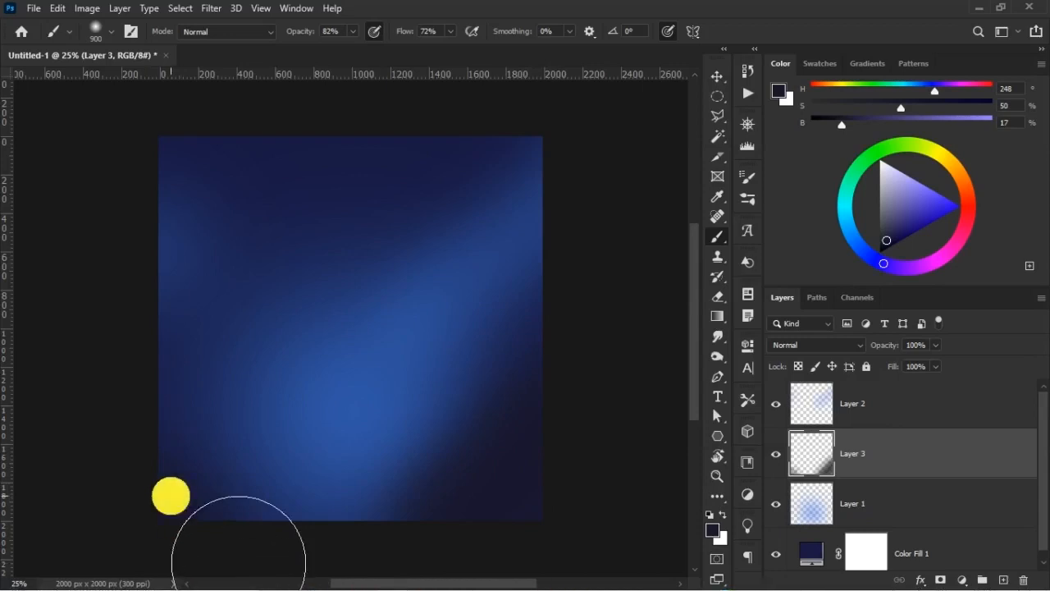
- Rename Layer 1, which holds the large round glow, as "Round Light"
key(v)
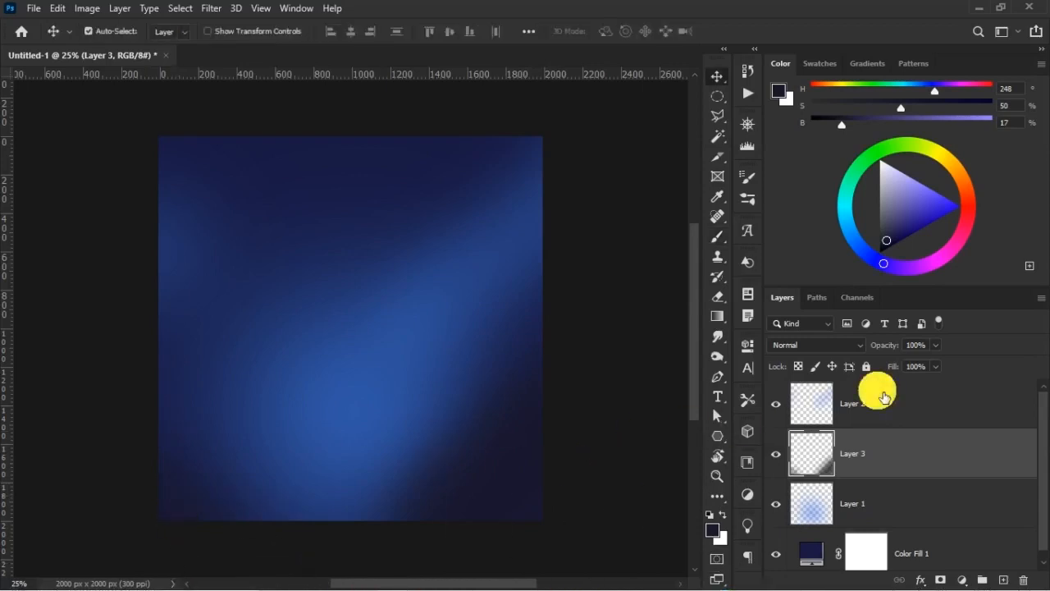
double_click(853, 503)
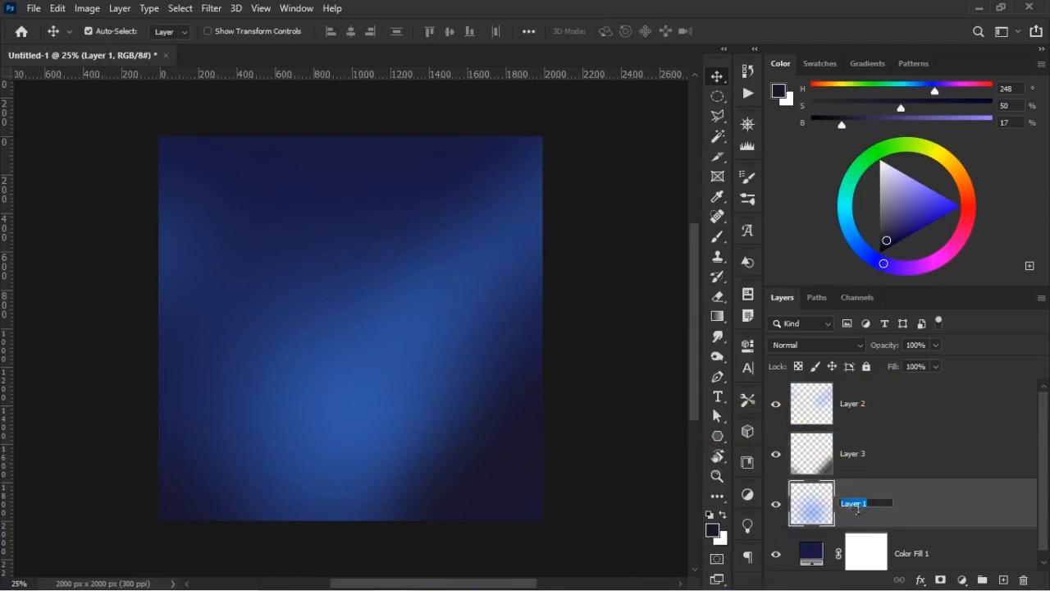
text(F)
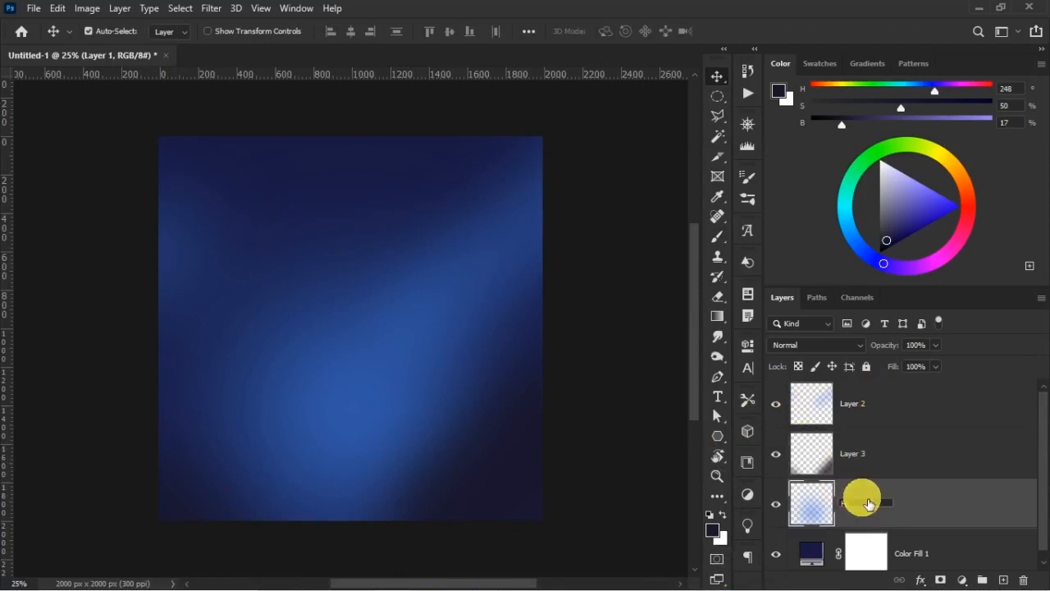
key(BackSpace)
text(Ru)
text(o)
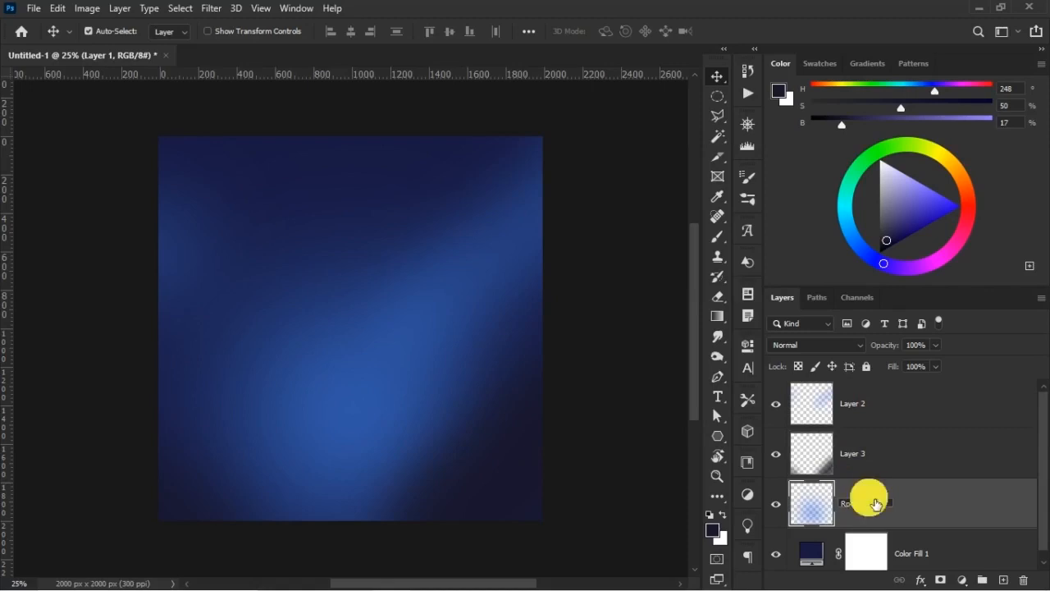
text(o)
key(Return)
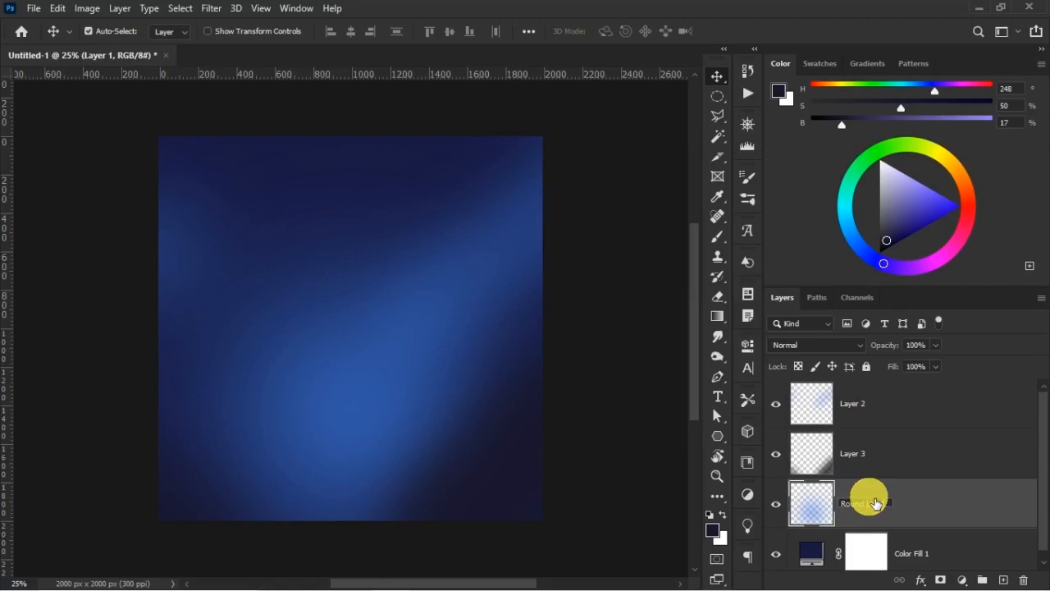
- Rename Layer 3, which holds the dark corner strokes, as "Shadow"
double_click(851, 454)
text(Sha)
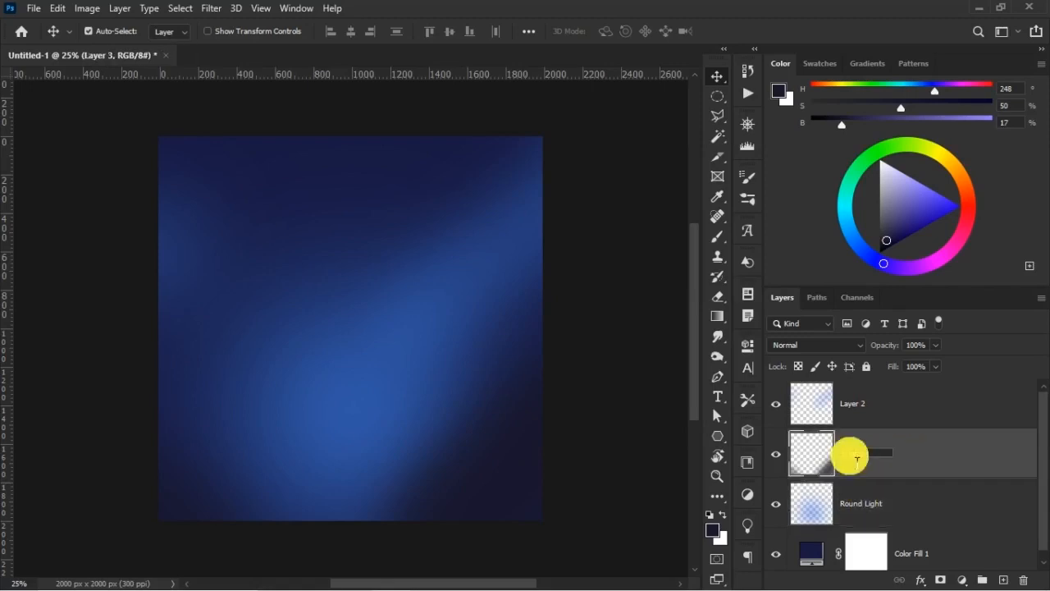
text(dow)
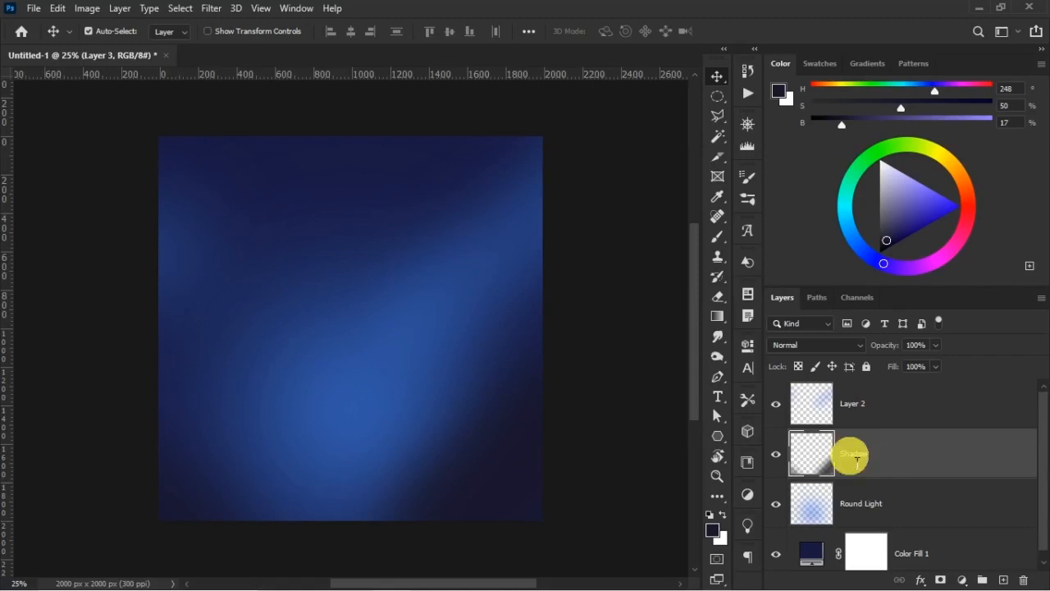
key(Return)
- Rename Layer 2, which holds the diagonal light streak, as "Light Line"
double_click(857, 404)
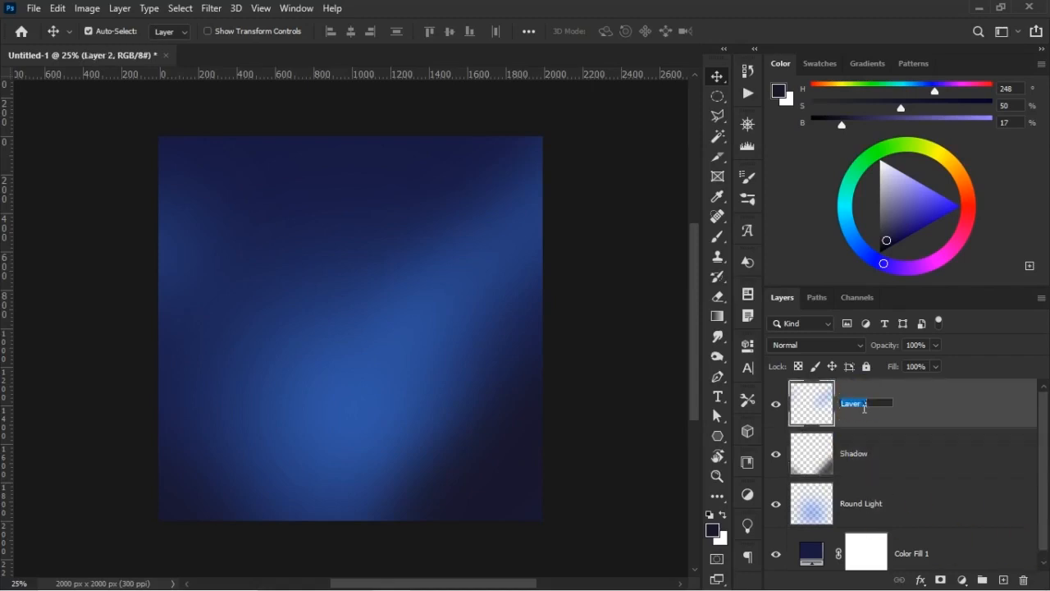
key(BackSpace)
click(863, 403)
text(t Line)
key(Return)
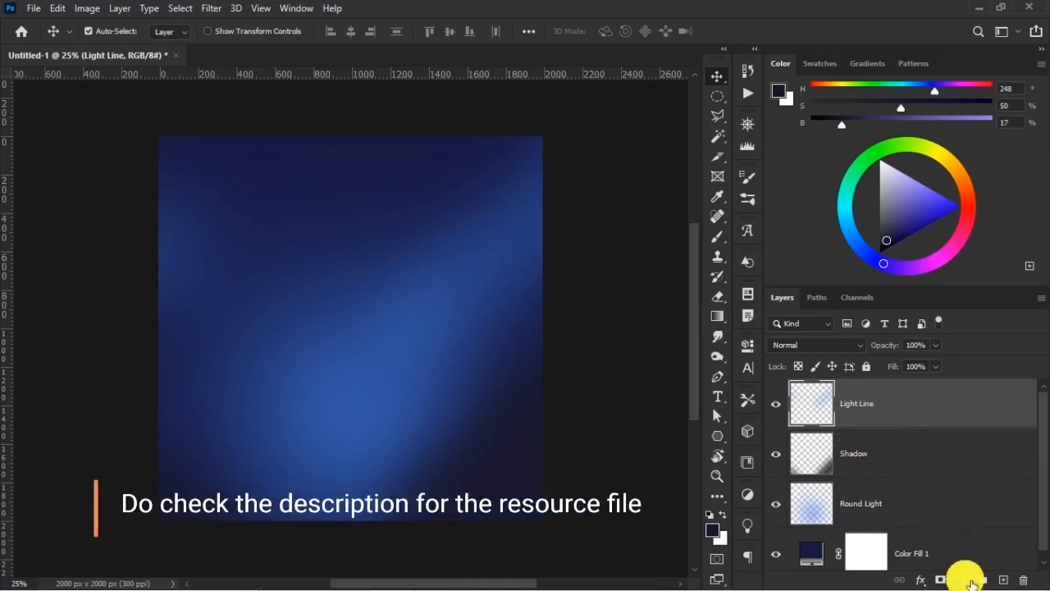
- Add a Pattern Overlay to the Light Line layer using the black diagonal pixel pattern from the line-pixel-patterns group
click(921, 581)
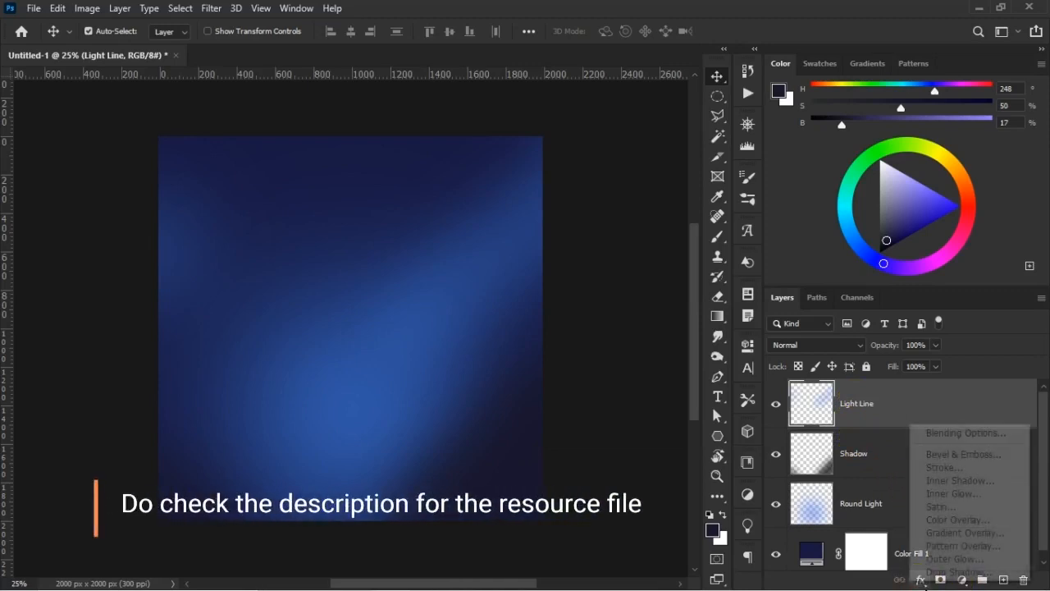
click(951, 548)
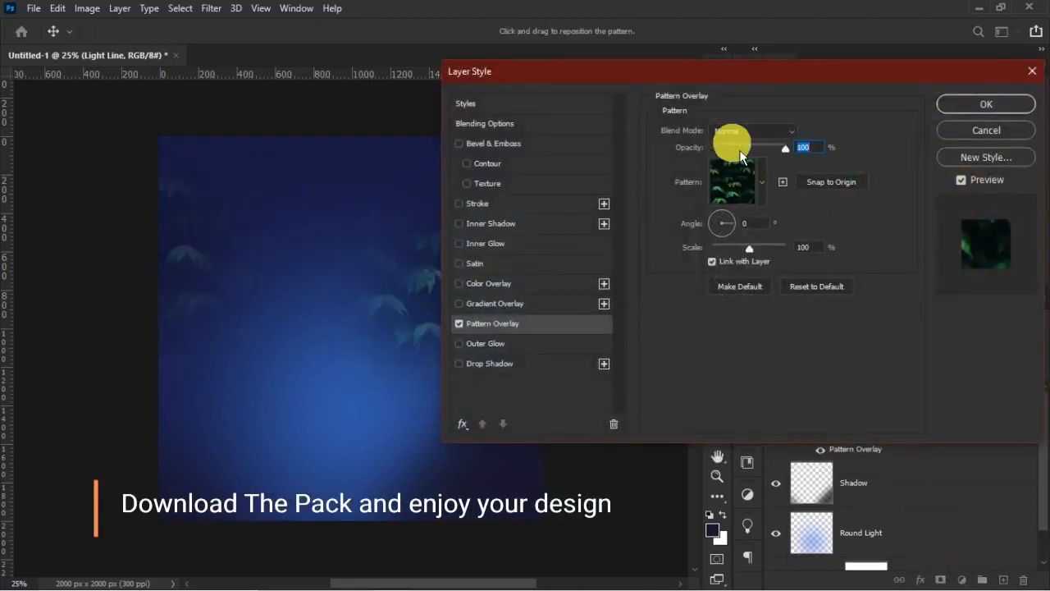
click(769, 197)
scroll(718, 263, down, 2)
scroll(724, 270, down, 1)
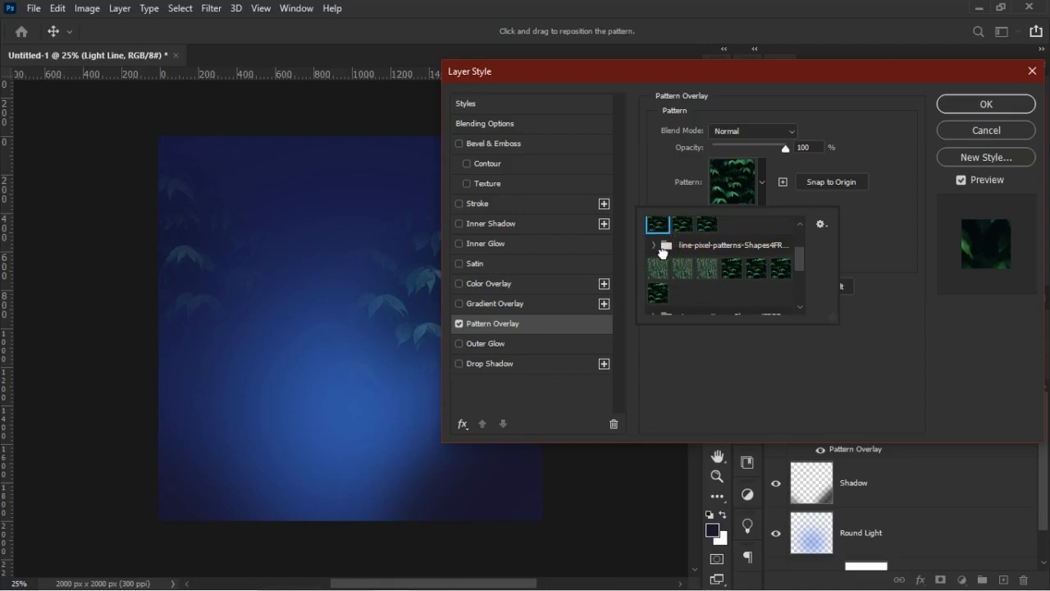
click(662, 247)
click(751, 268)
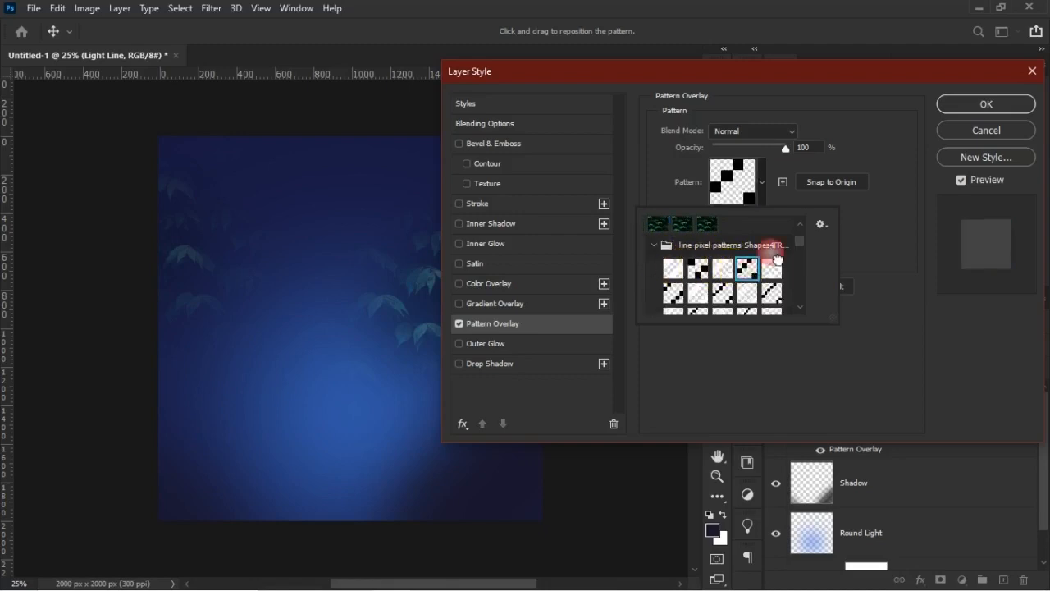
click(872, 152)
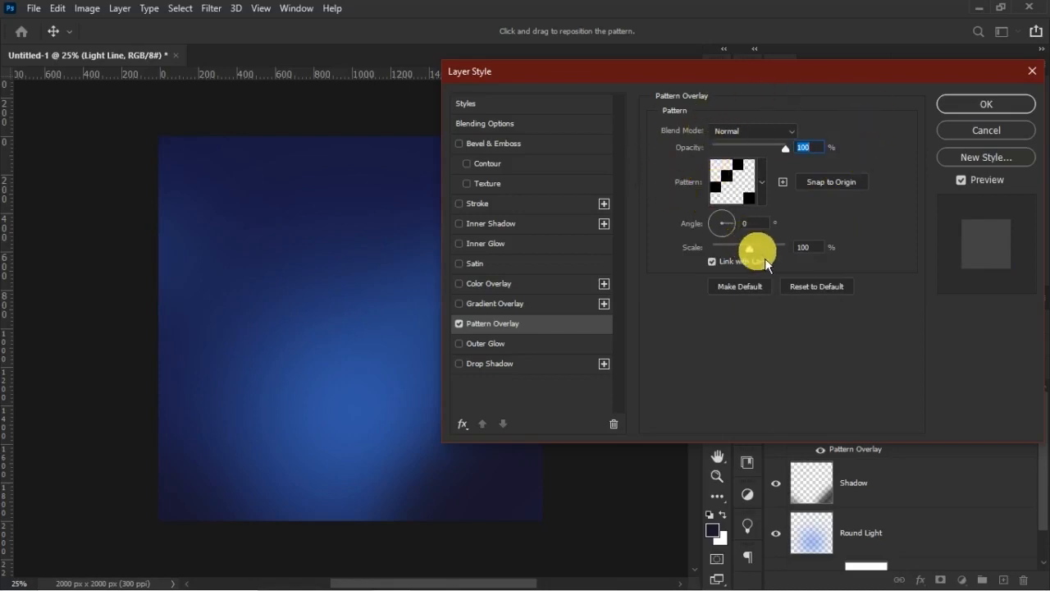
- Try the overlay pattern at 41% opacity, first at 150% scale and finally at 1000% scale
key(BackSpace)
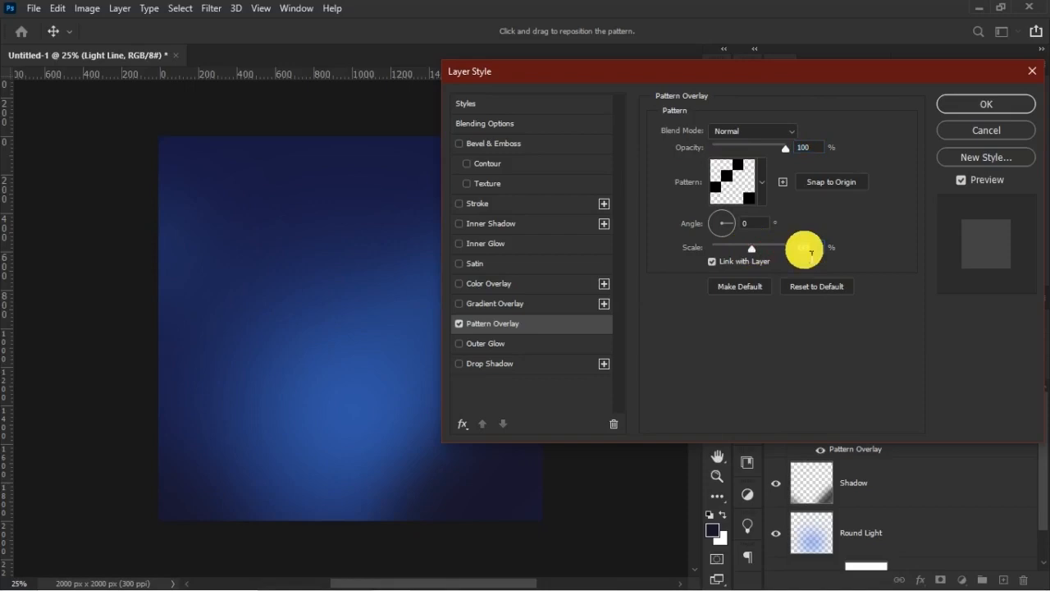
text(150)
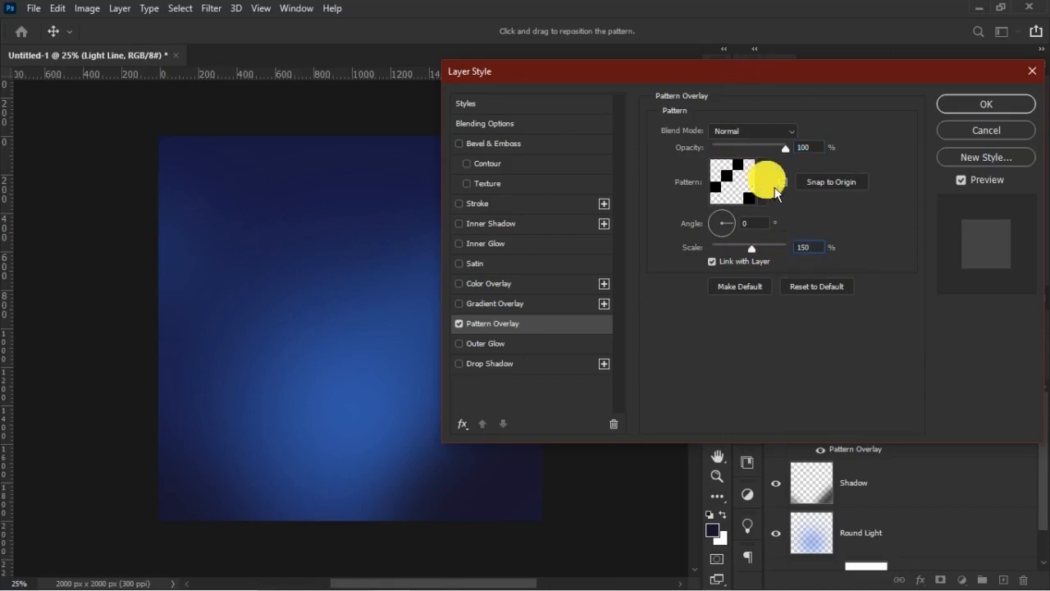
drag(785, 148, 751, 155)
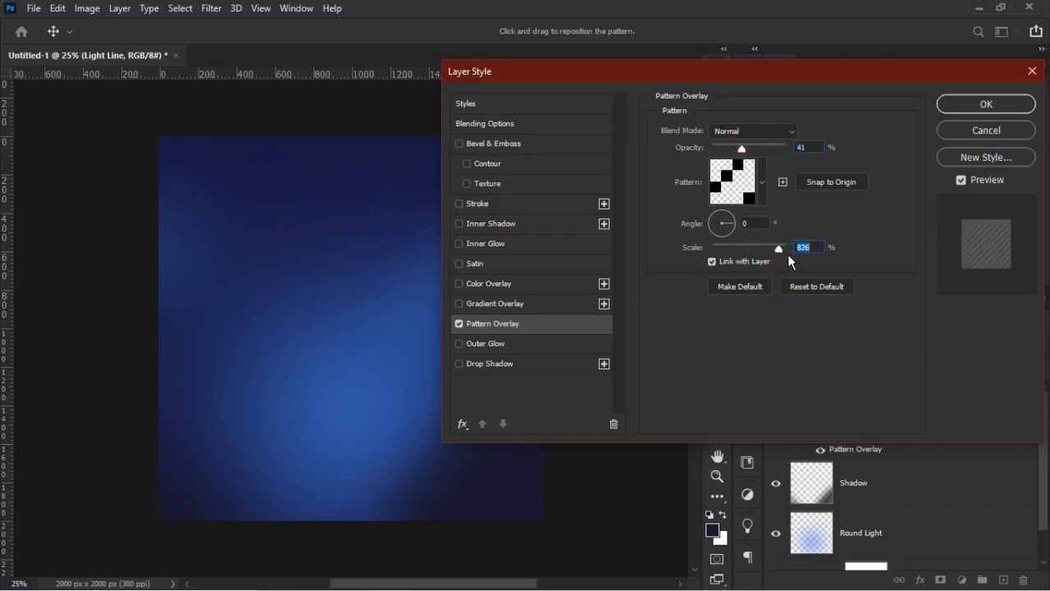
drag(782, 243, 787, 246)
drag(379, 318, 433, 287)
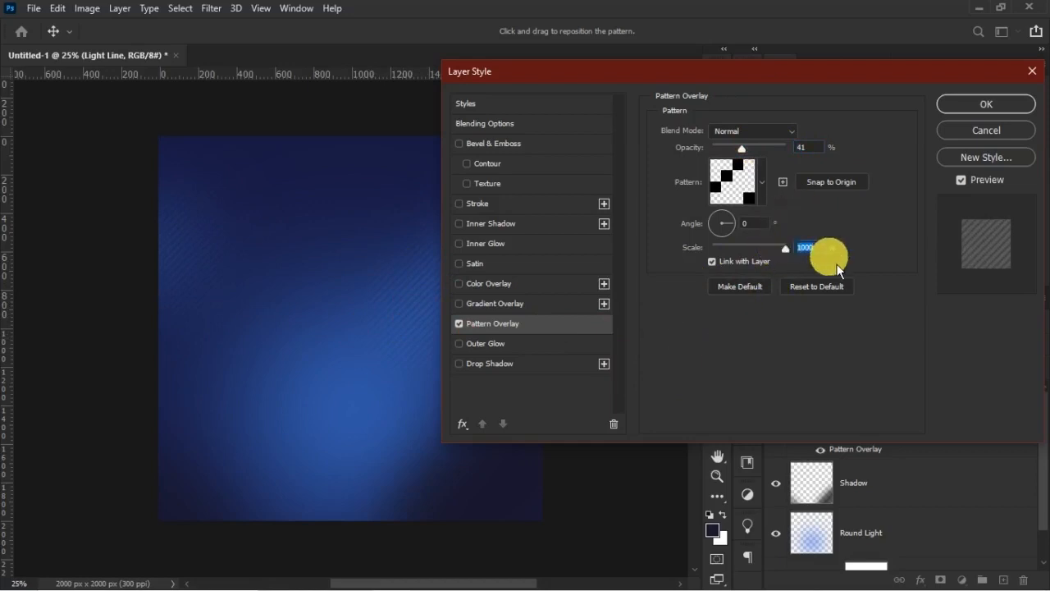
- Set the pattern overlay's scale to 150% and its opacity to 65%, and apply the layer style
text(150)
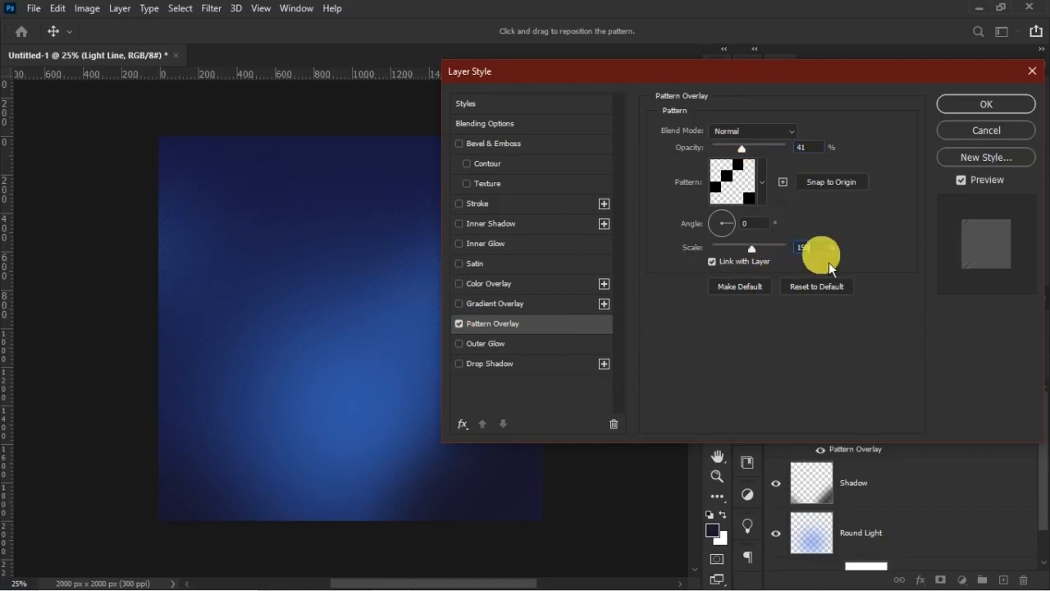
drag(740, 146, 735, 147)
text(65)
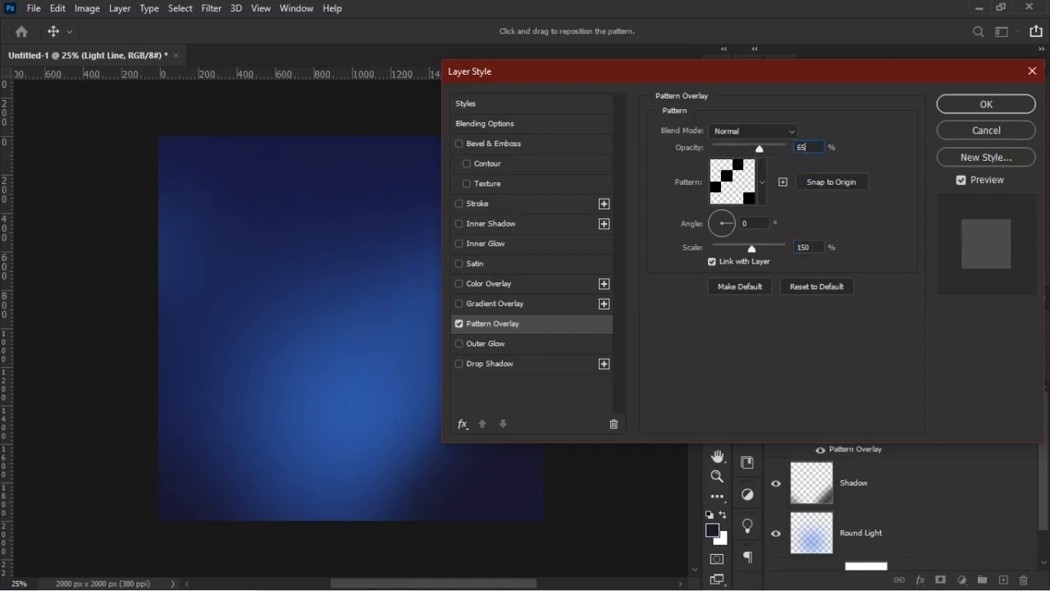
click(801, 155)
click(988, 104)
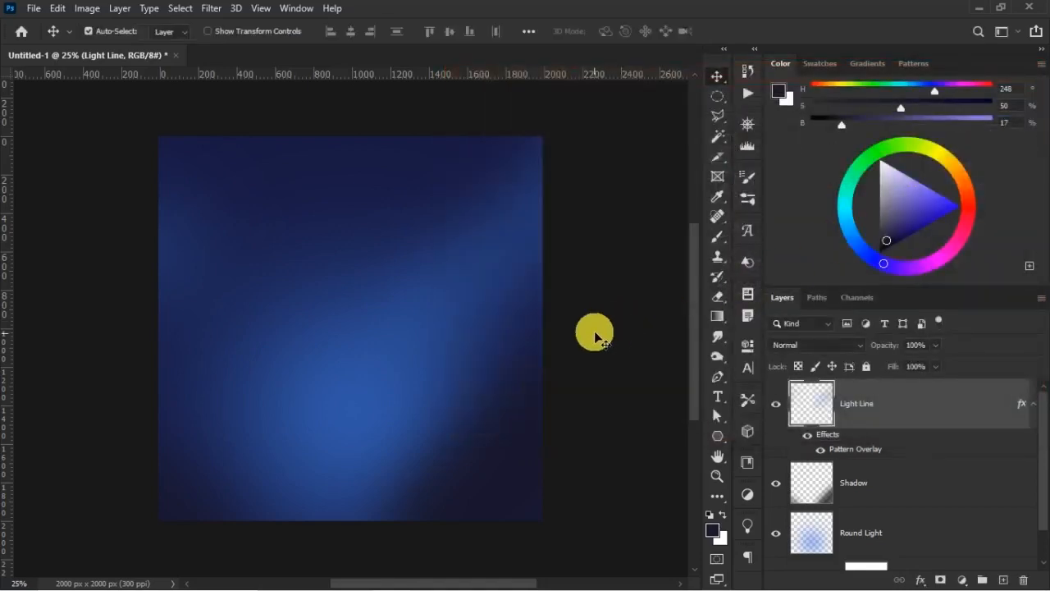
- Examine the Light Line layer's pattern overlay on the canvas at pixel level and at moderate magnification
key(z)
drag(276, 136, 429, 289)
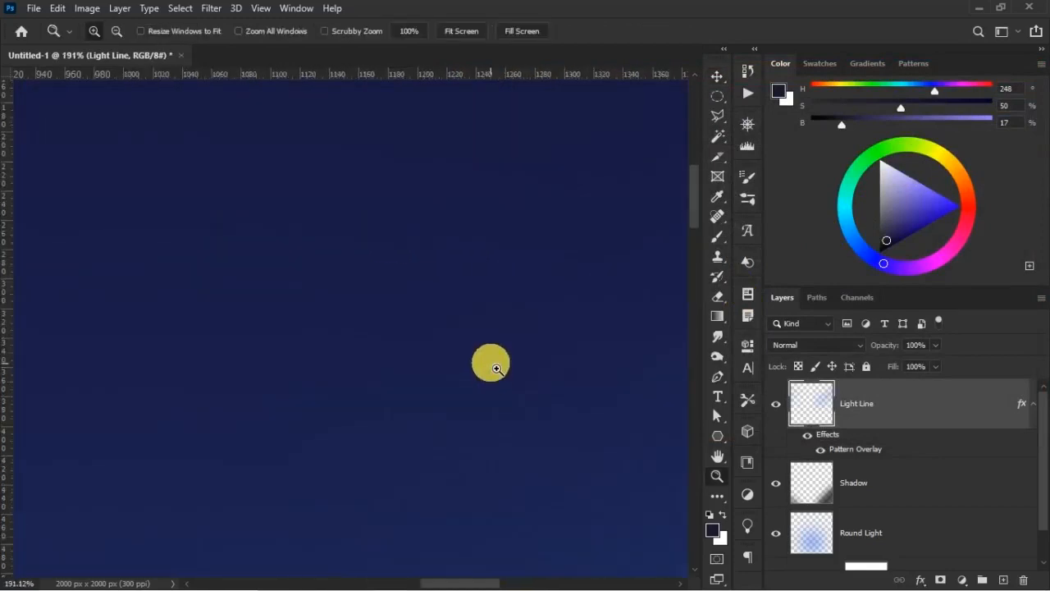
drag(492, 394, 555, 465)
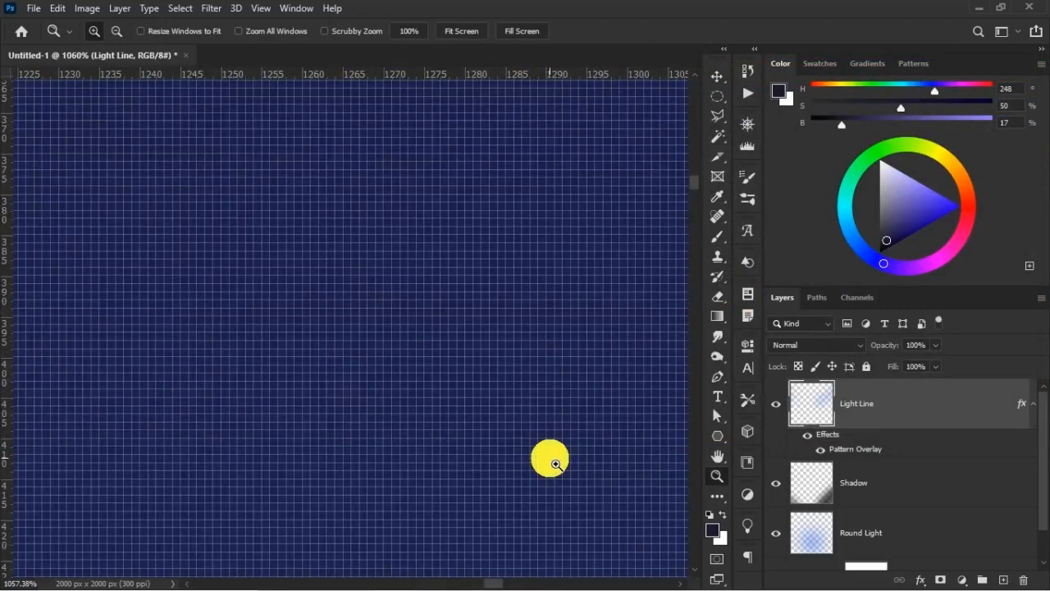
alt+click(555, 465)
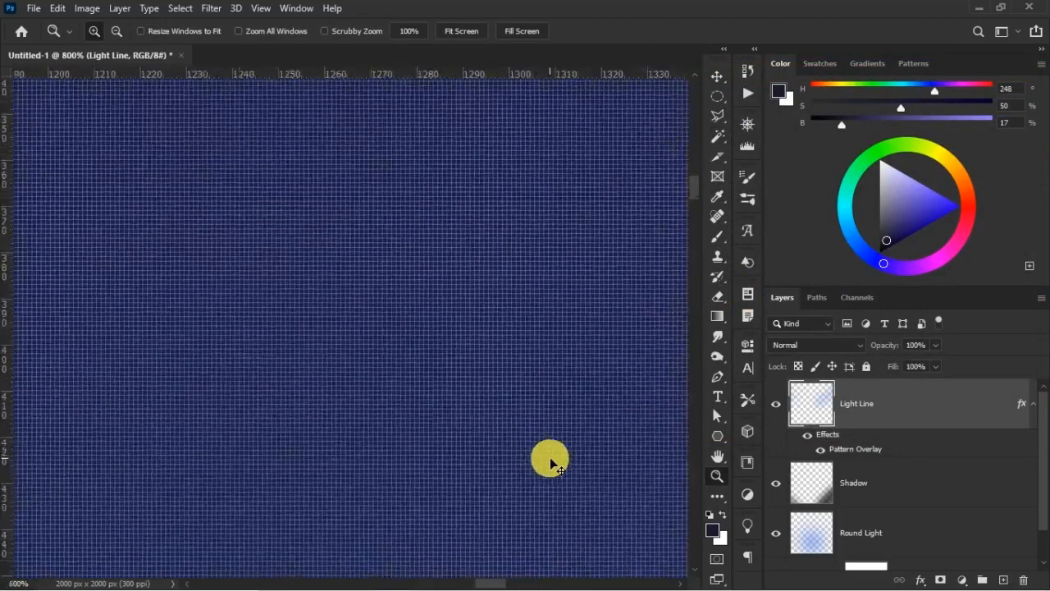
key(ctrl+minus)
key(ctrl+minus)
key(ctrl+minus)
key(ctrl+minus)
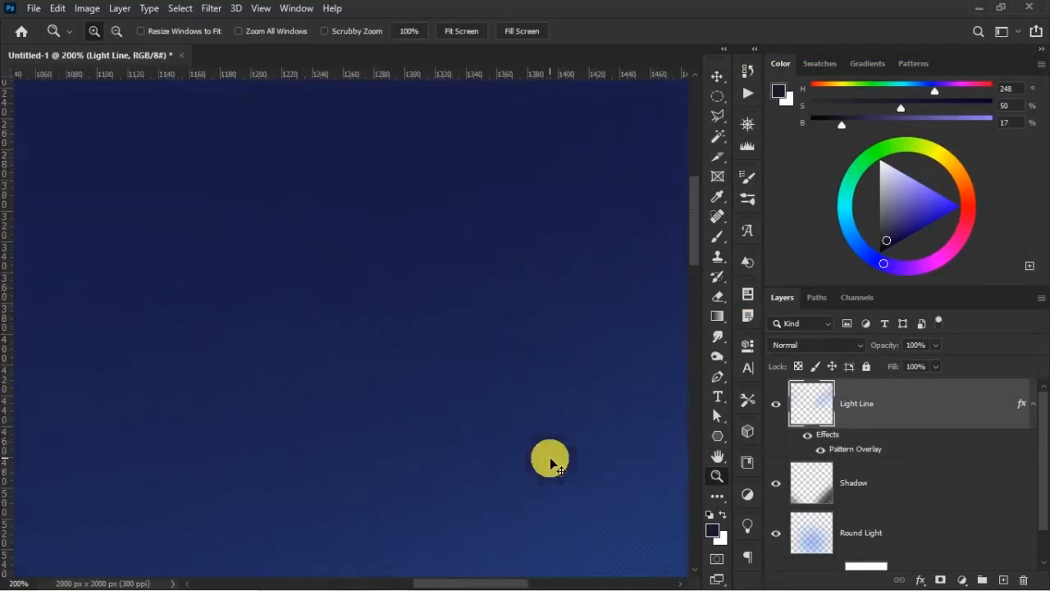
key(ctrl+minus)
key(ctrl+minus)
key(ctrl+minus)
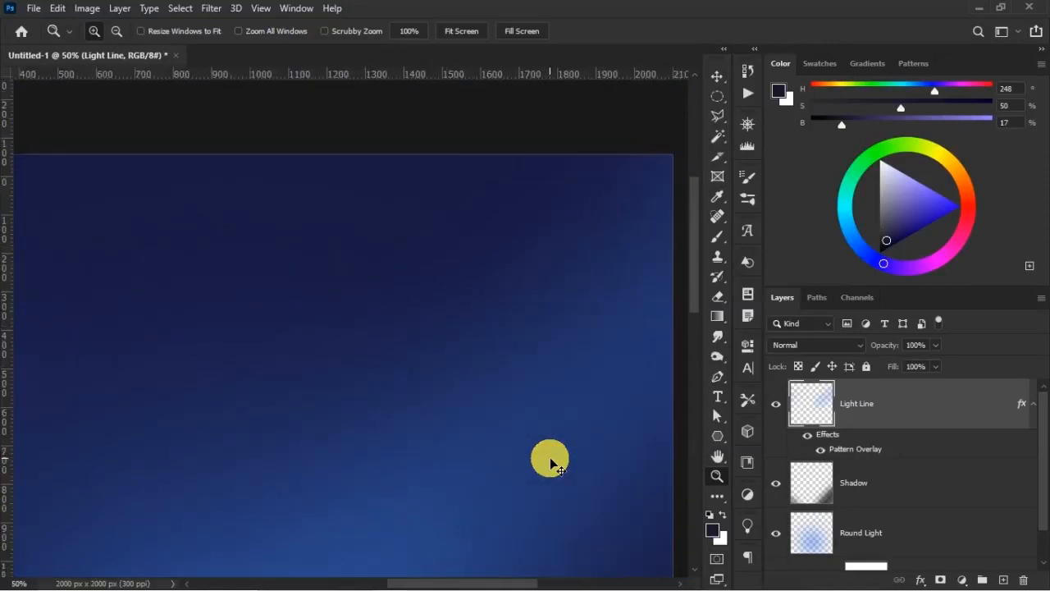
key(ctrl+plus)
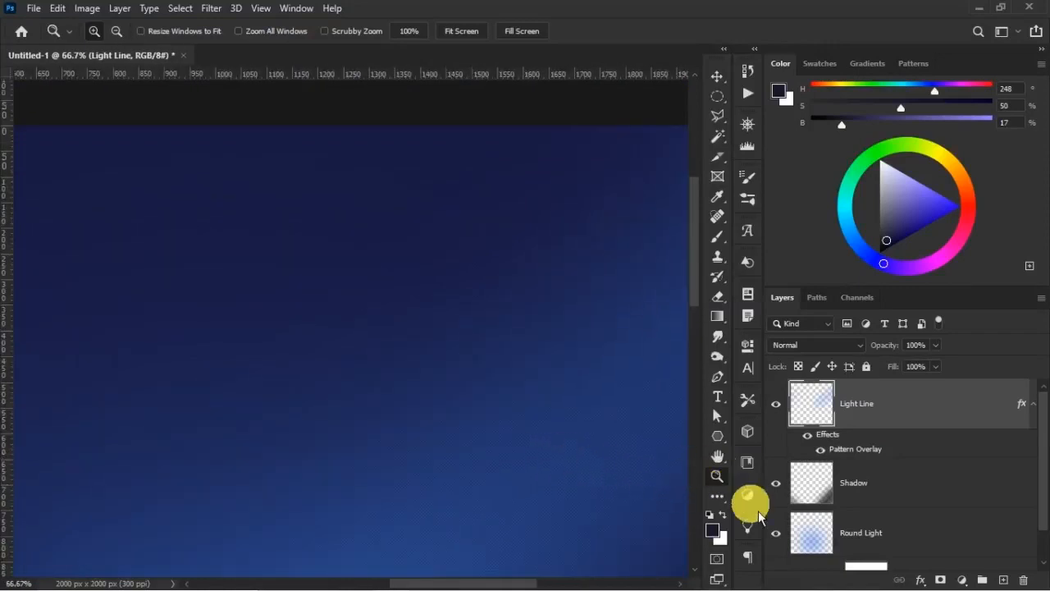
- Set the Light Line layer's Pattern Overlay scale to 170% and apply the layer style
double_click(808, 417)
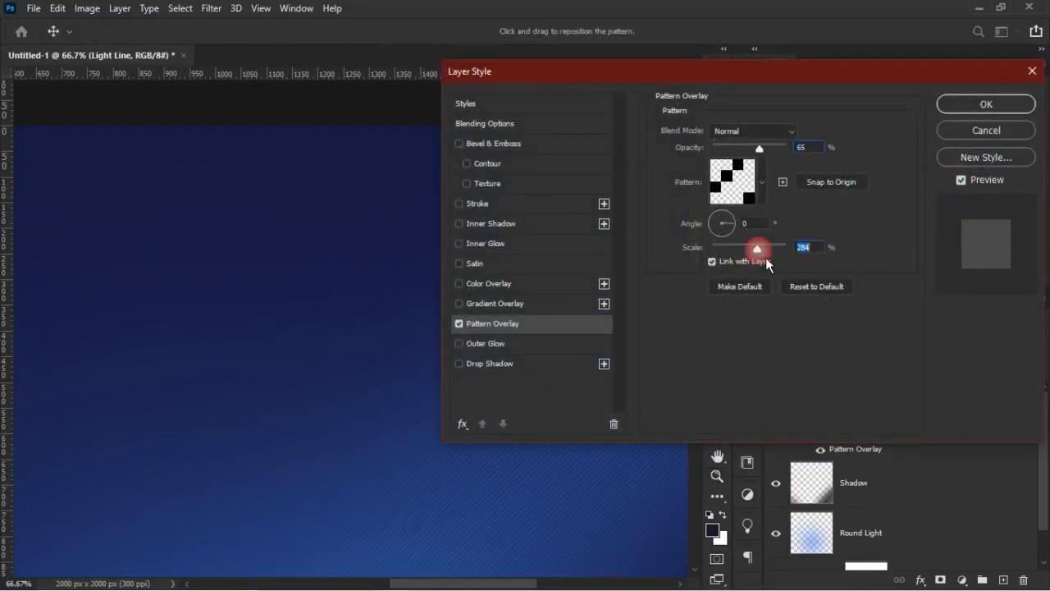
text(180)
key(BackSpace)
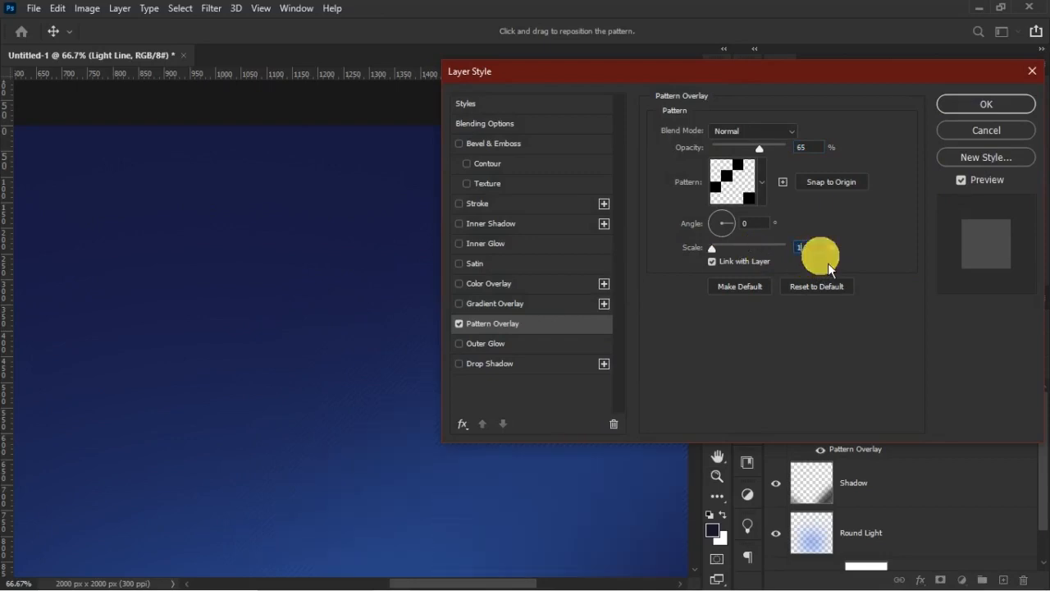
text(70)
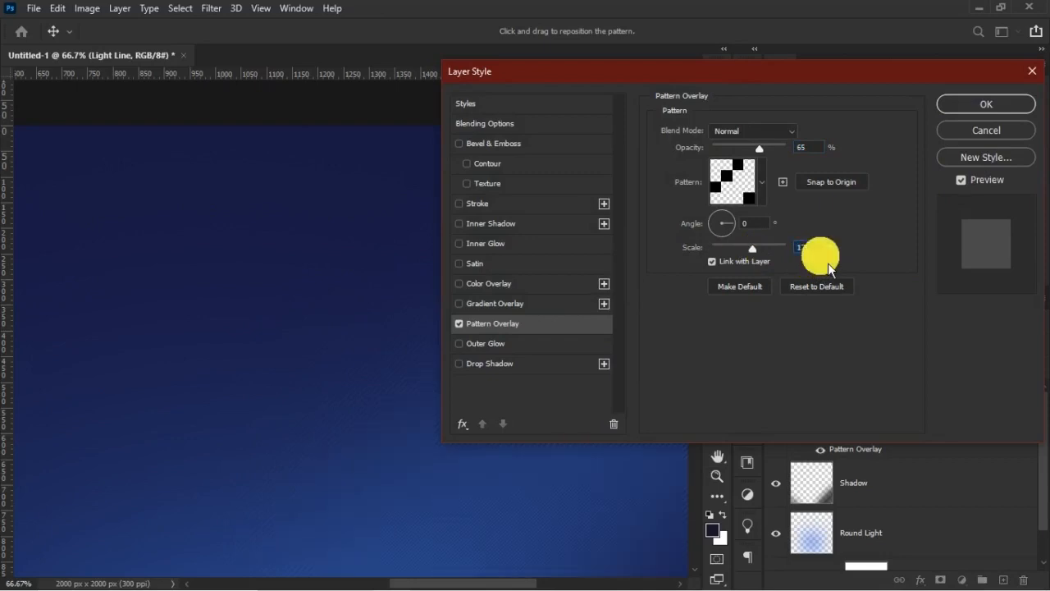
key(Return)
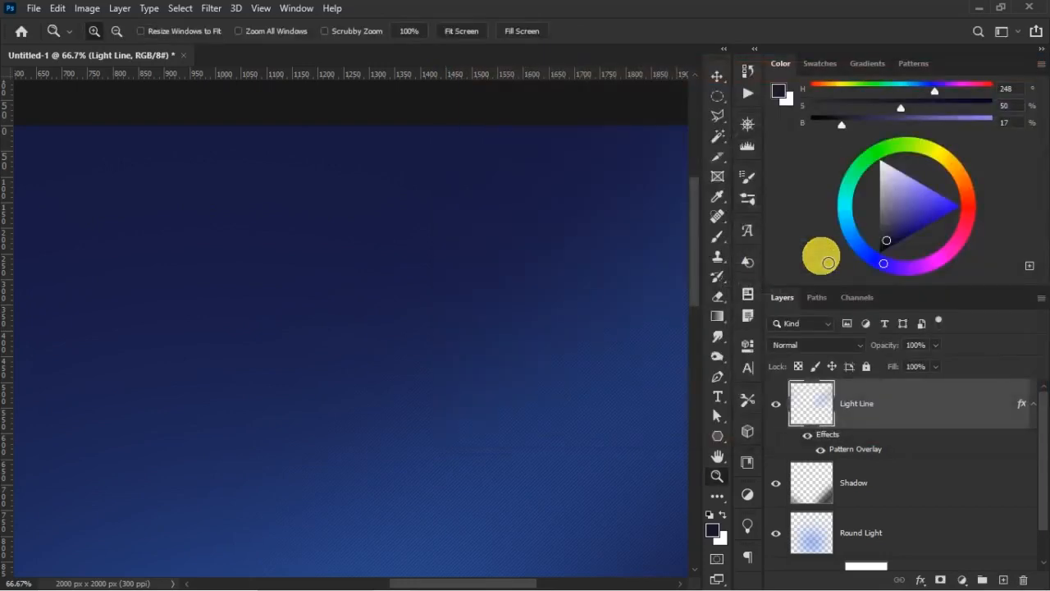
key(ctrl+0)
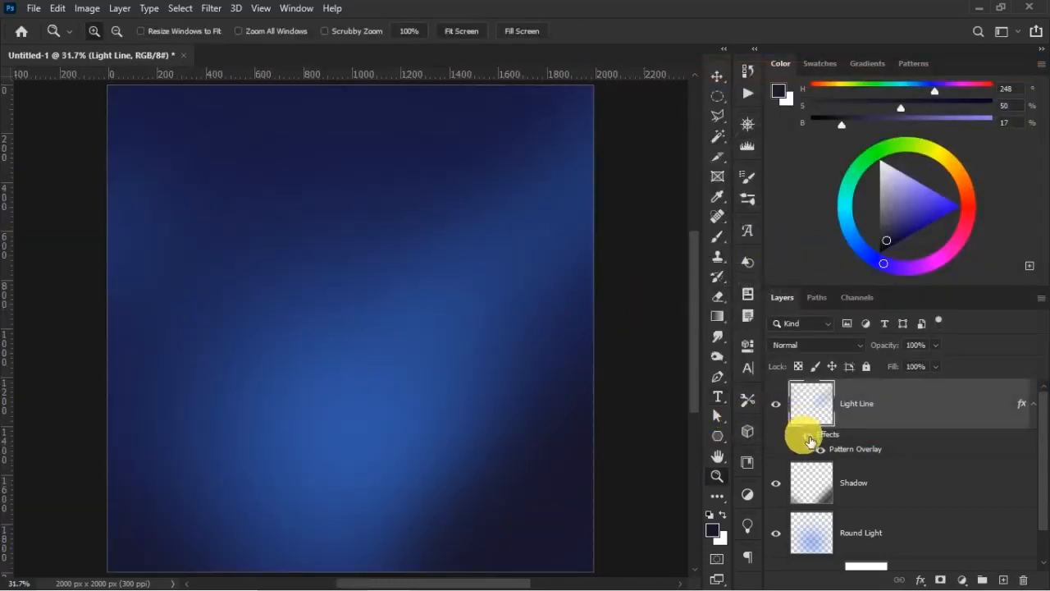
key(v)
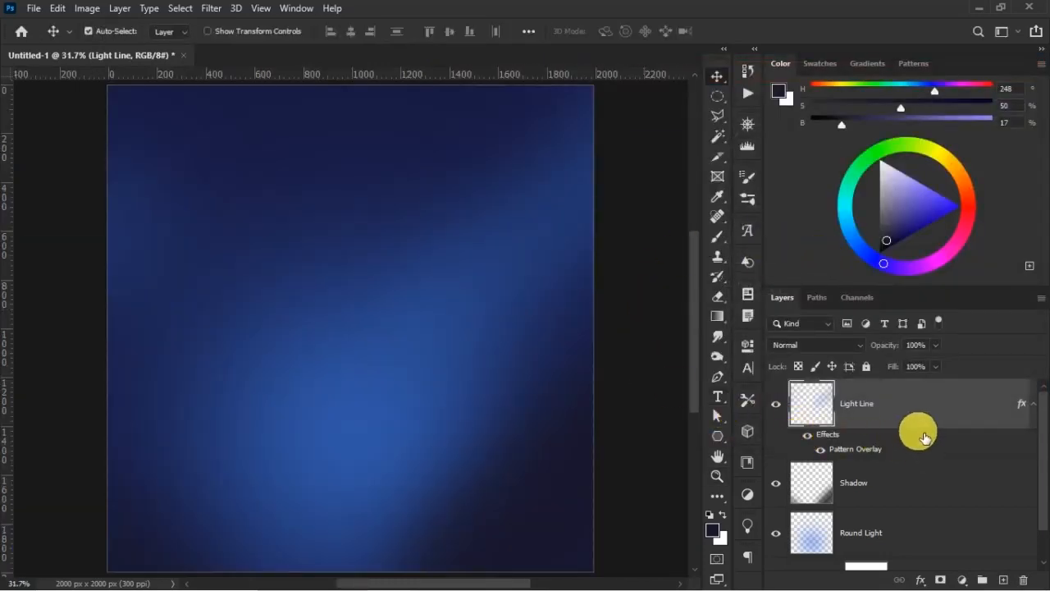
click(1003, 580)
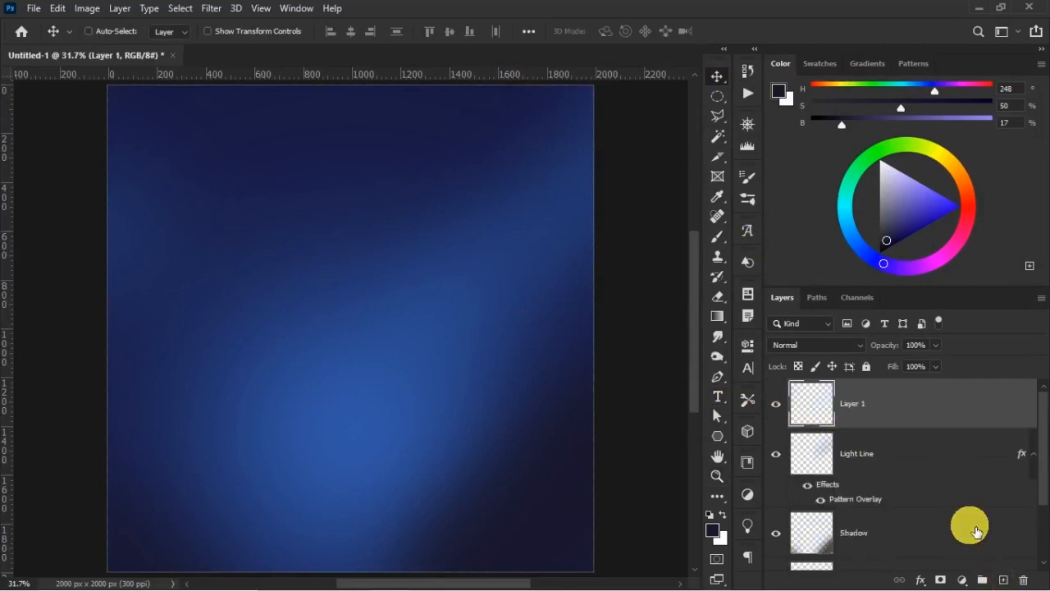
key(ctrl+minus)
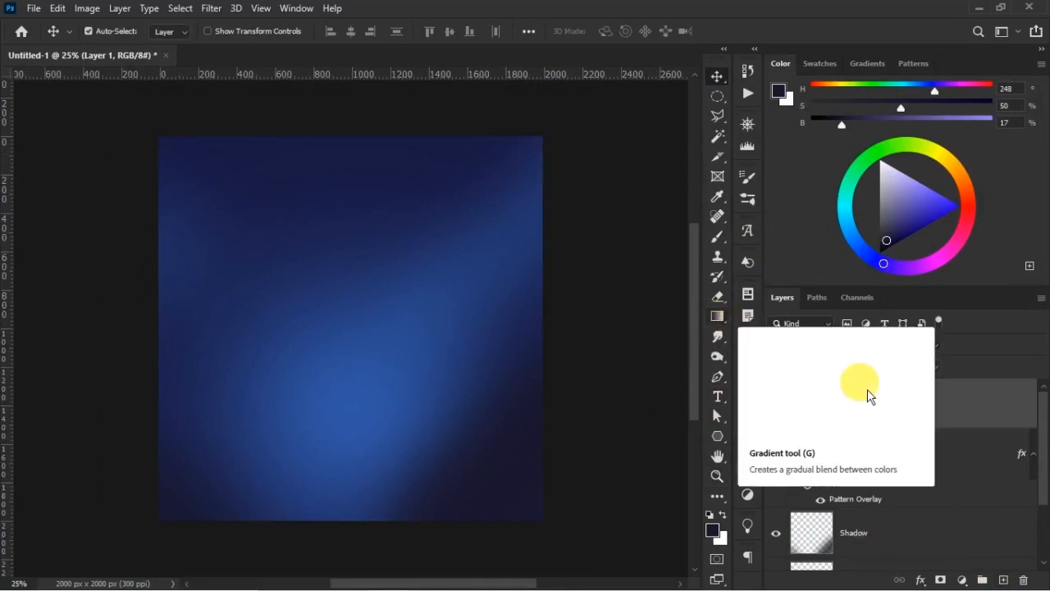
key(Delete)
- Place the Happy Man image from the Crypto Design folder as an embedded object at its default size and position
click(34, 10)
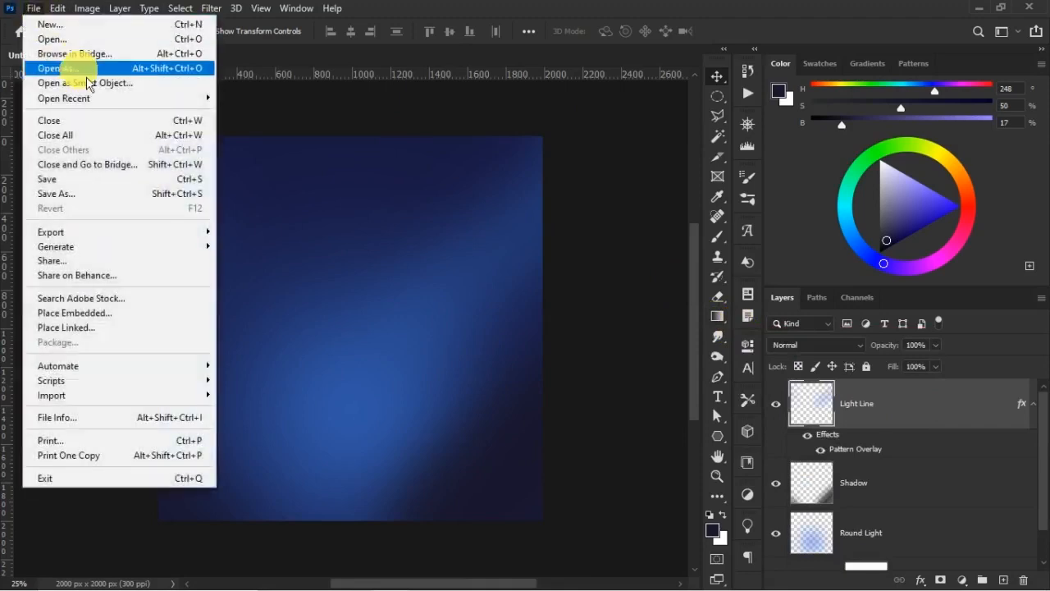
click(104, 300)
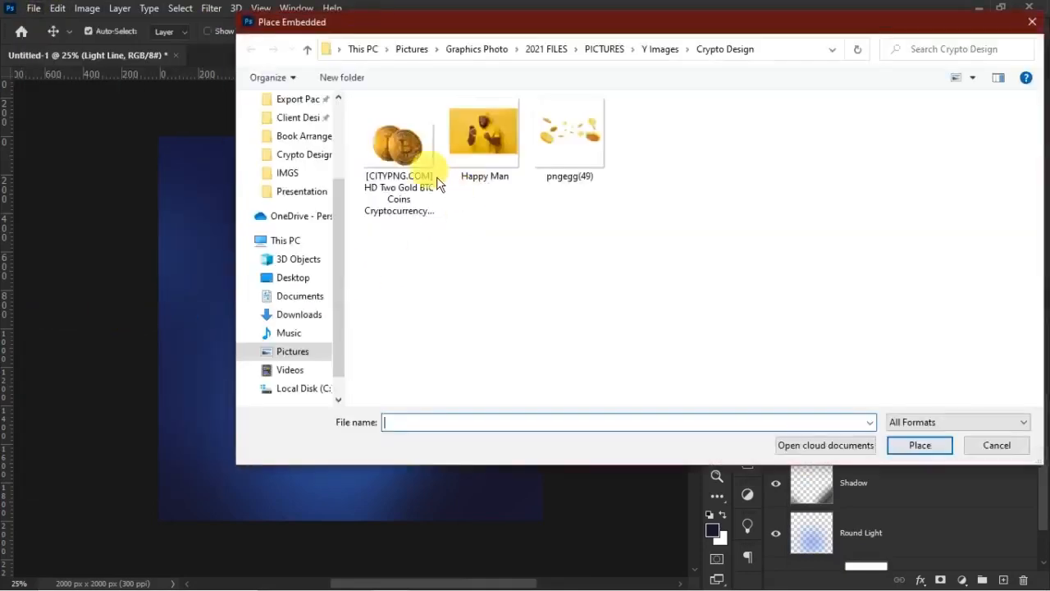
double_click(489, 143)
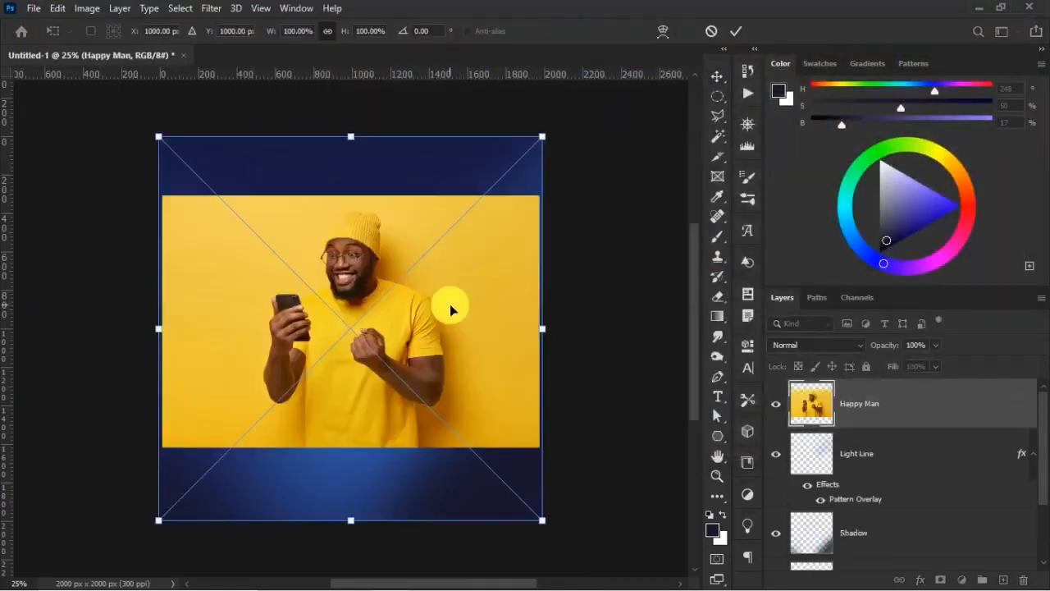
key(Return)
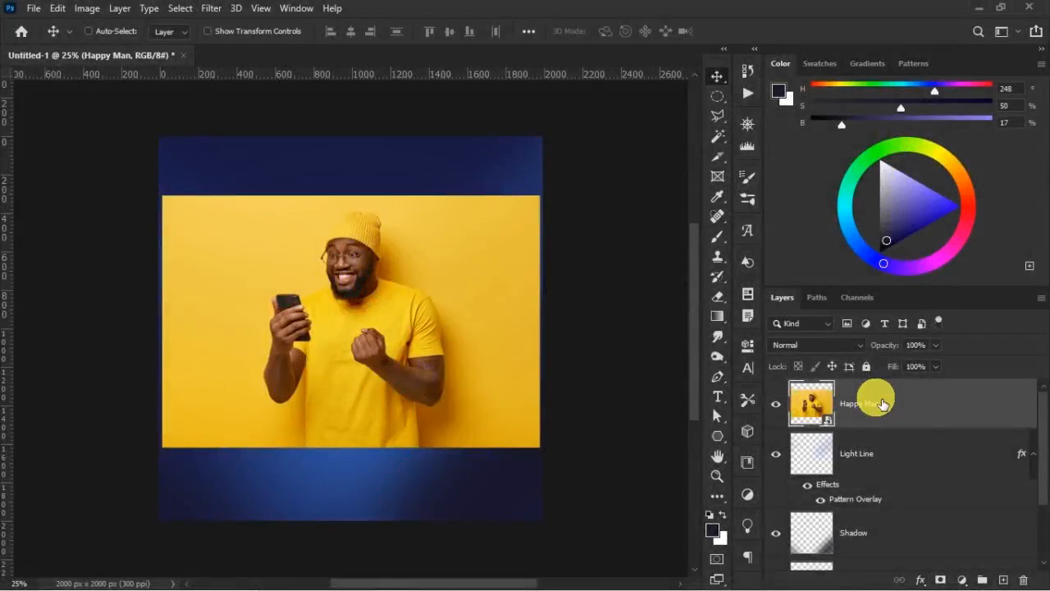
key(ctrl+plus)
key(ctrl+plus)
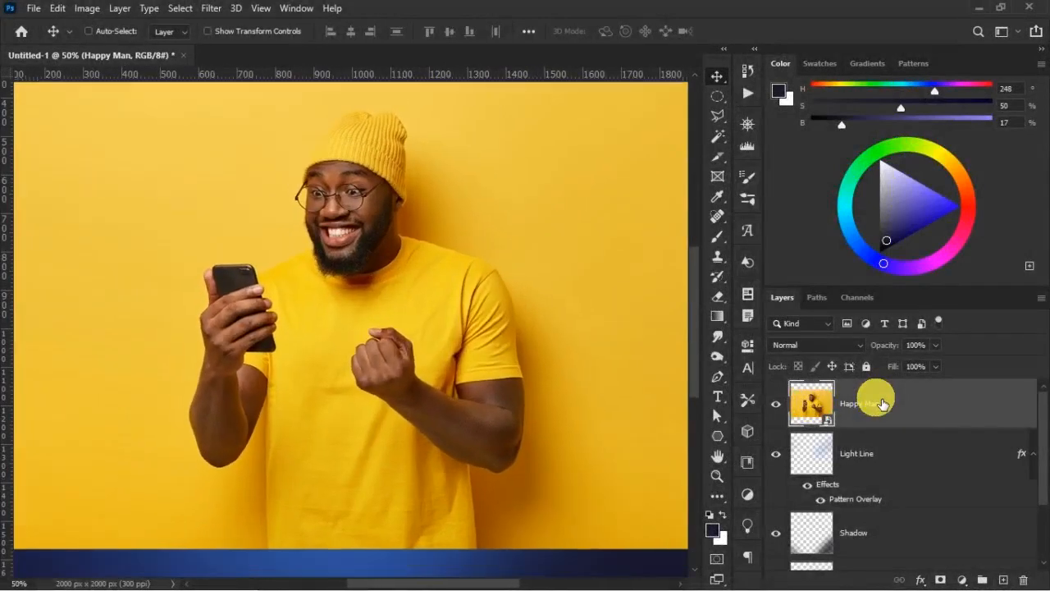
key(ctrl+minus)
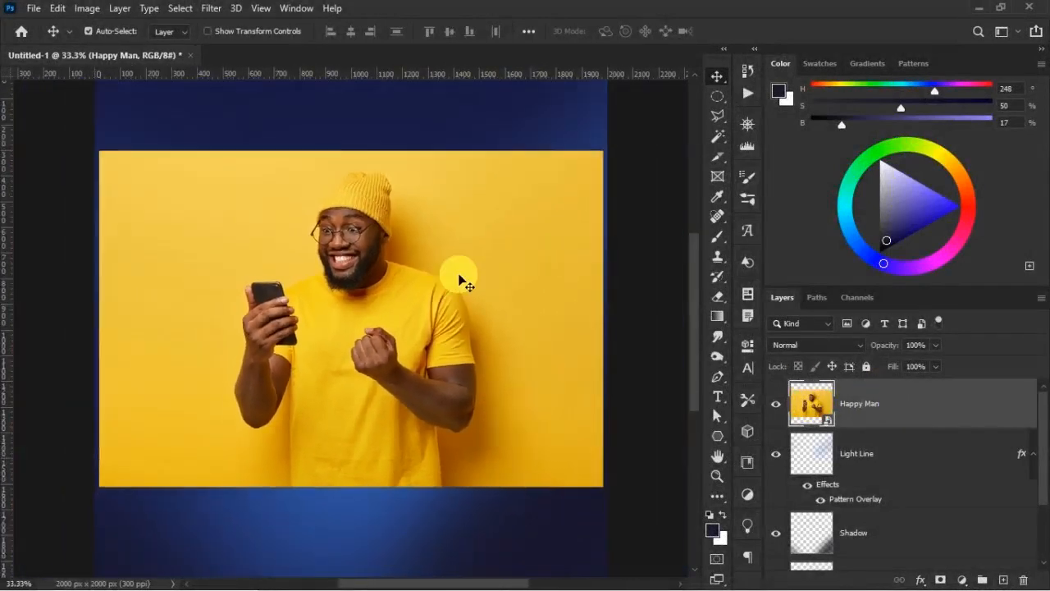
- Select the man in the Happy Man photo with the Magic Wand tool's Select Subject command
click(724, 121)
click(727, 137)
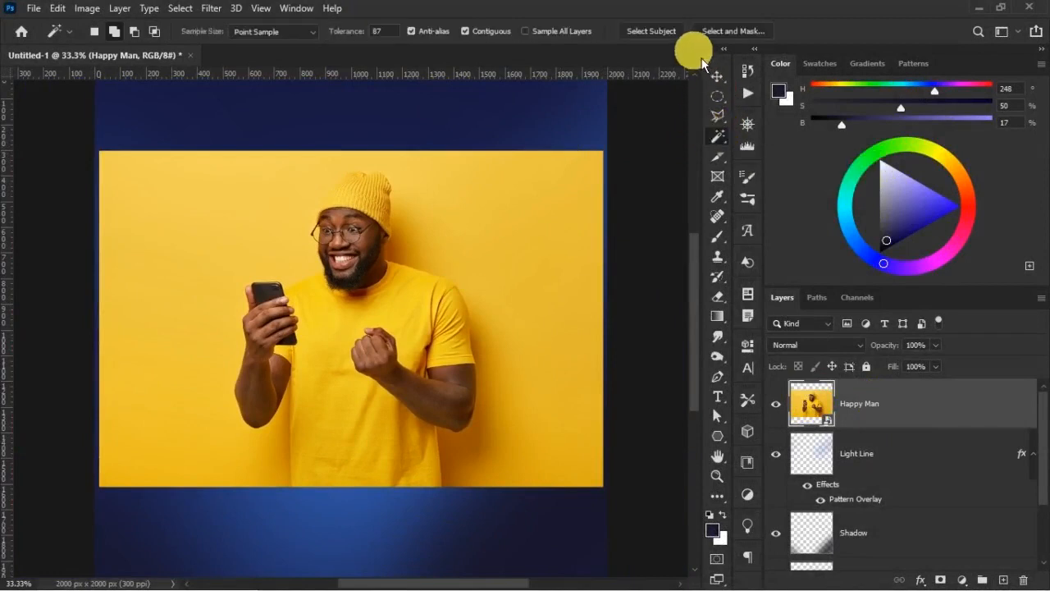
click(657, 33)
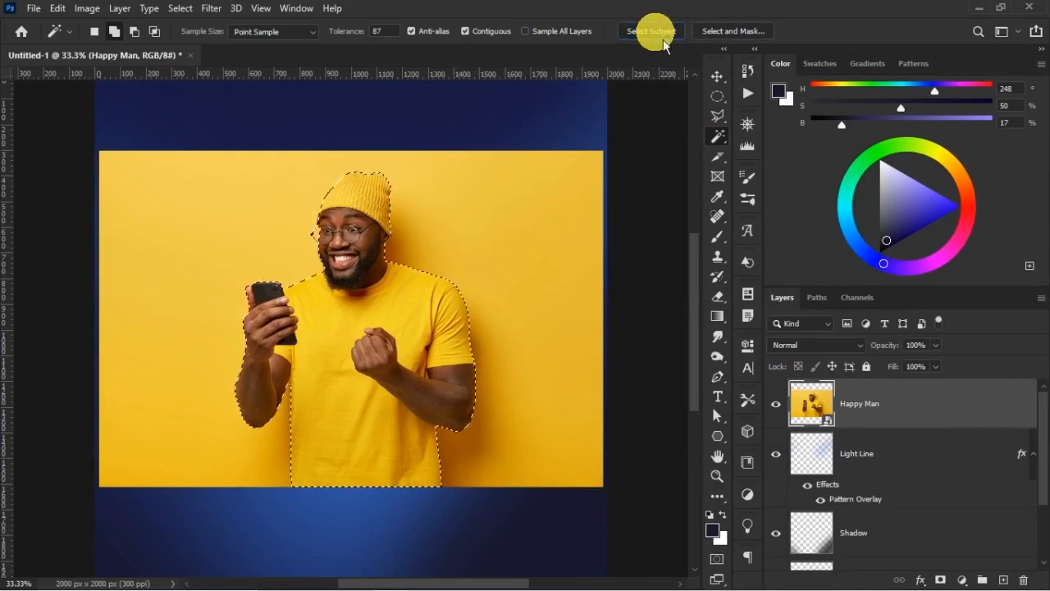
- Add the protruding part of the man's eyeglasses beside his face to the selection with the Polygonal Lasso tool
key(z)
mouse_move(231, 167)
mouse_down()
mouse_move(356, 311)
mouse_move(406, 346)
mouse_up()
key(l)
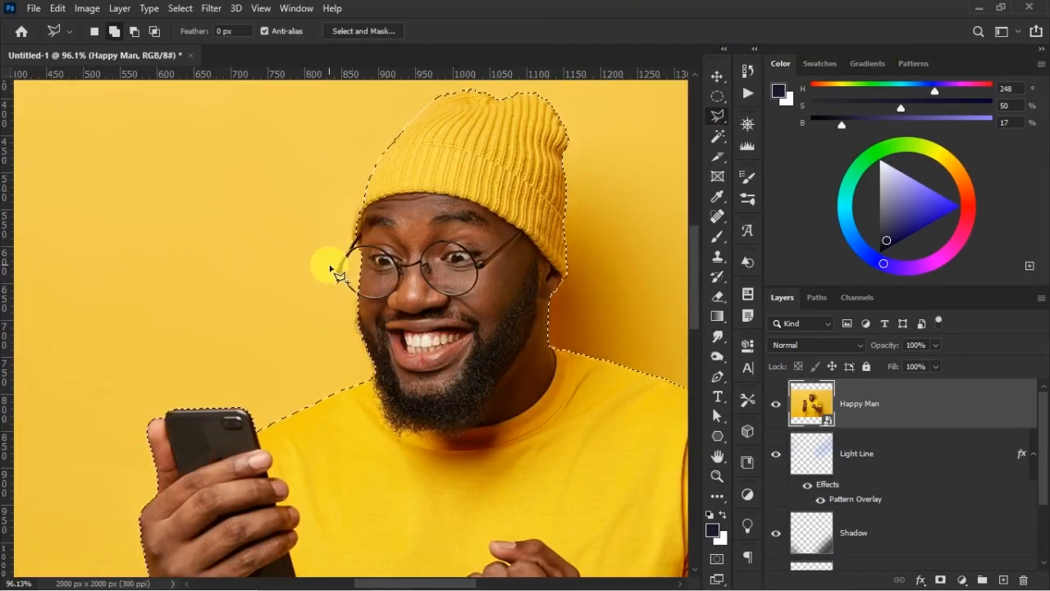
key(ctrl+plus)
key(ctrl+plus)
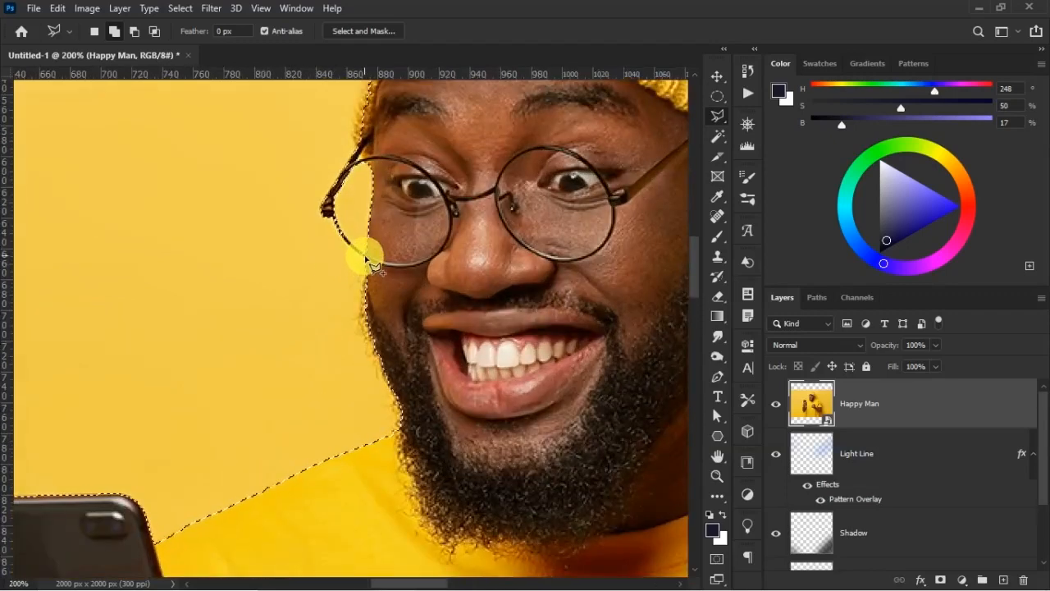
right_click(712, 111)
click(776, 135)
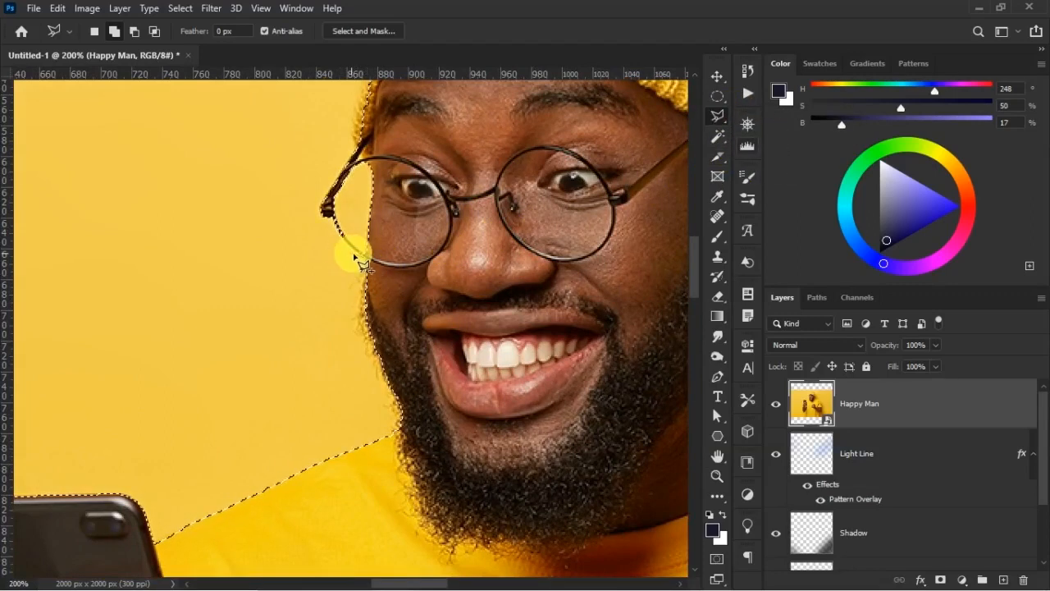
click(359, 256)
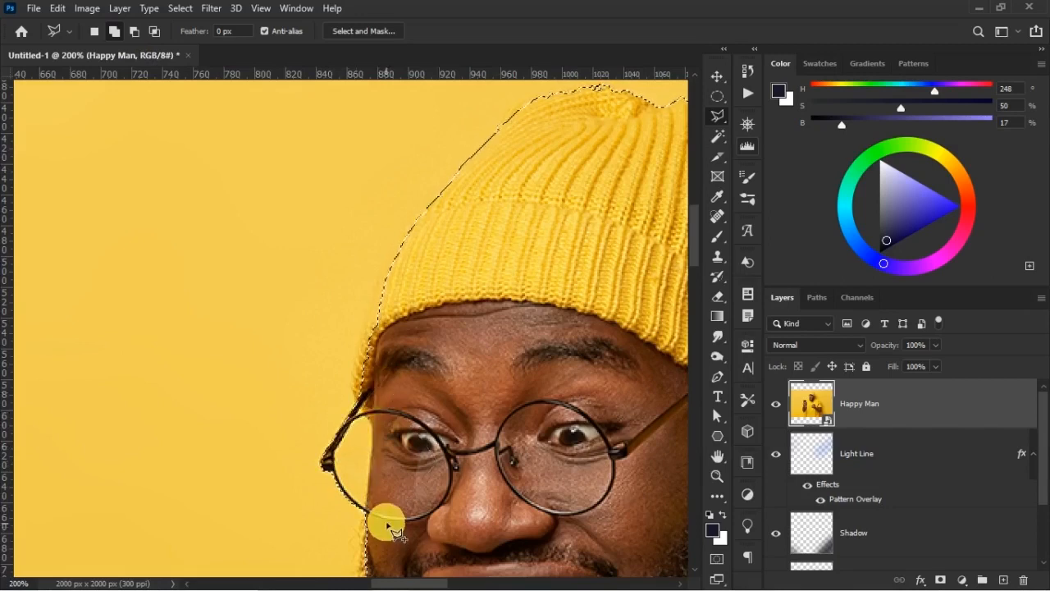
- Subtract the yellow background gap inside the outer eyeglass lens from the selection with the Polygonal Lasso tool
scroll(402, 426, down, 3)
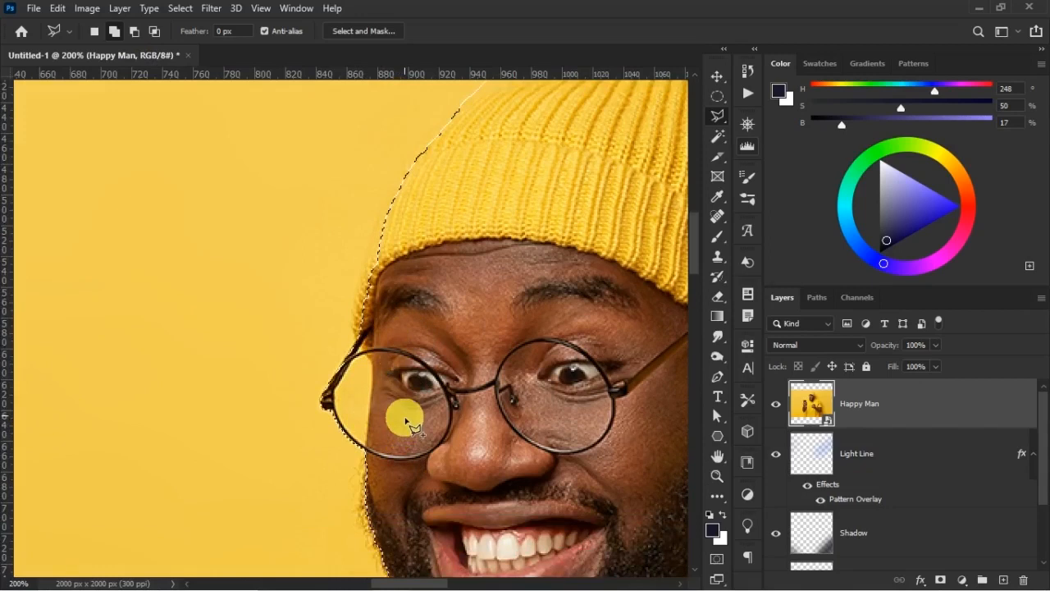
scroll(405, 420, down, 2)
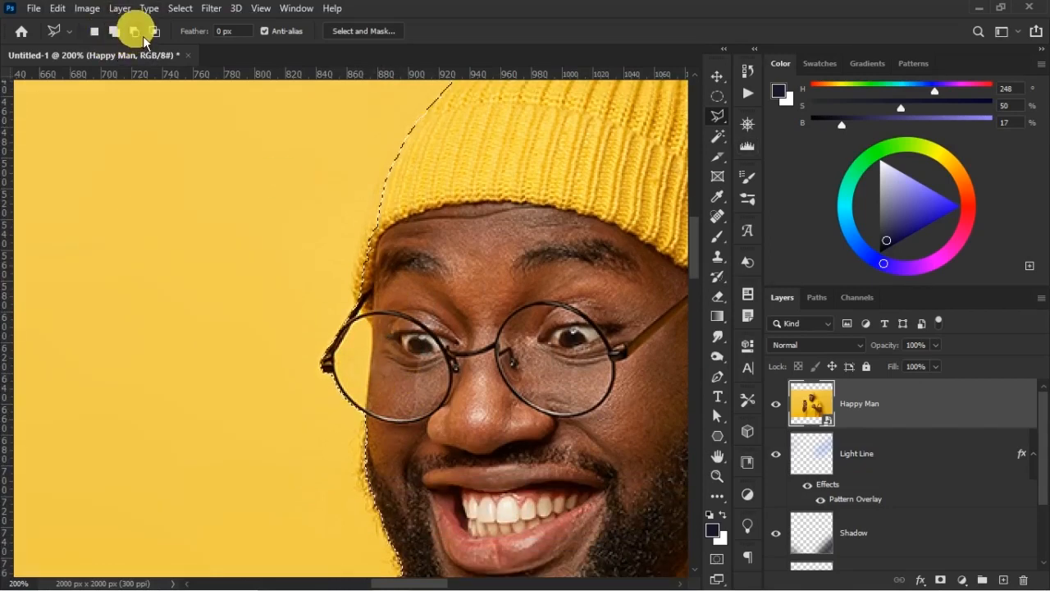
click(361, 402)
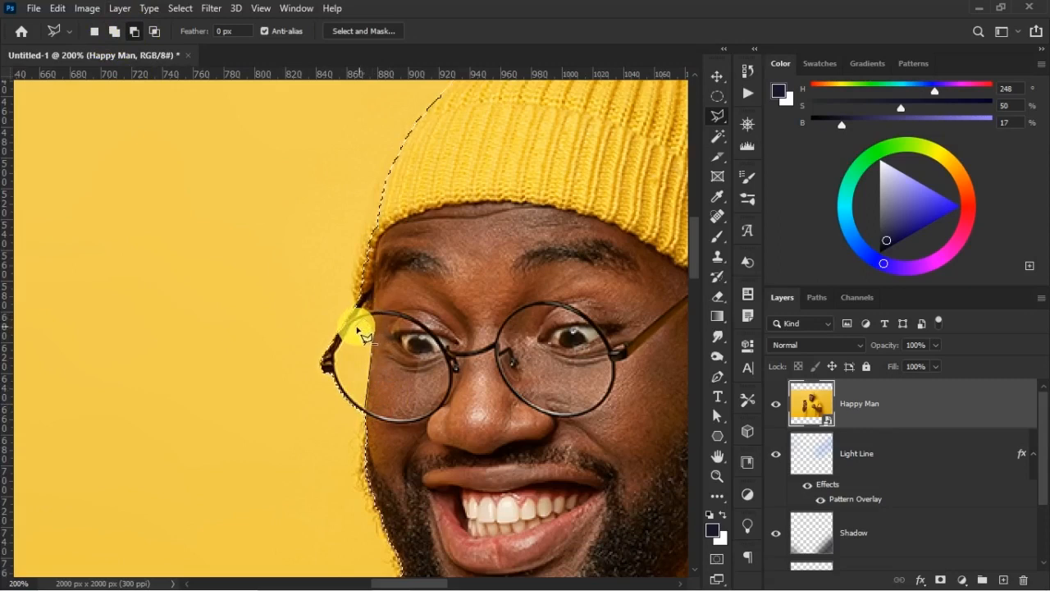
click(349, 395)
click(353, 399)
click(366, 408)
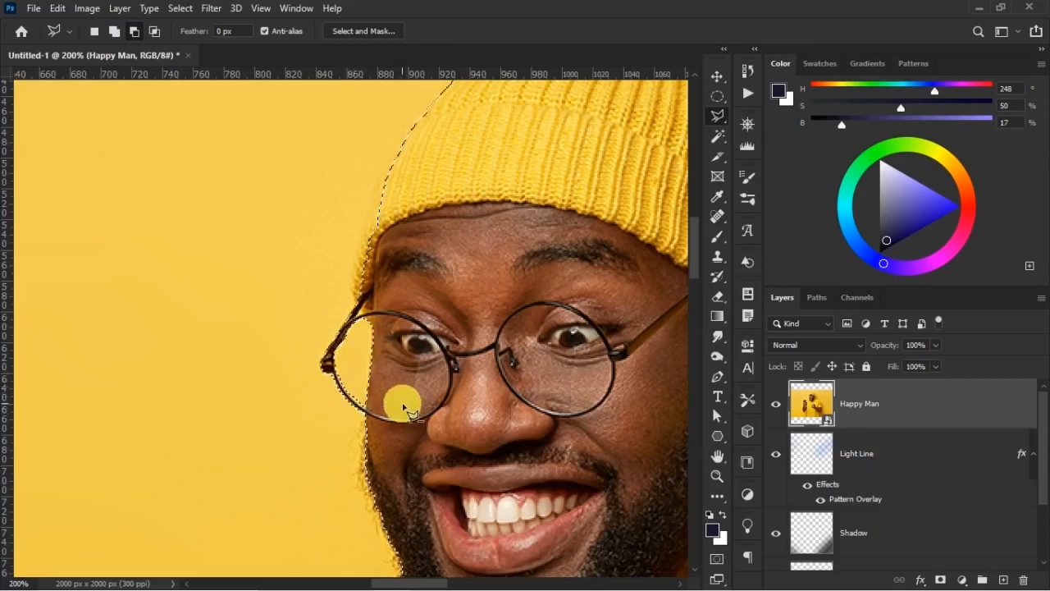
- Refine the man's selection in Select and Mask with Feather 3.0 px, Contrast 25% and Shift Edge -26%
key(ctrl+minus)
scroll(402, 402, down, 3)
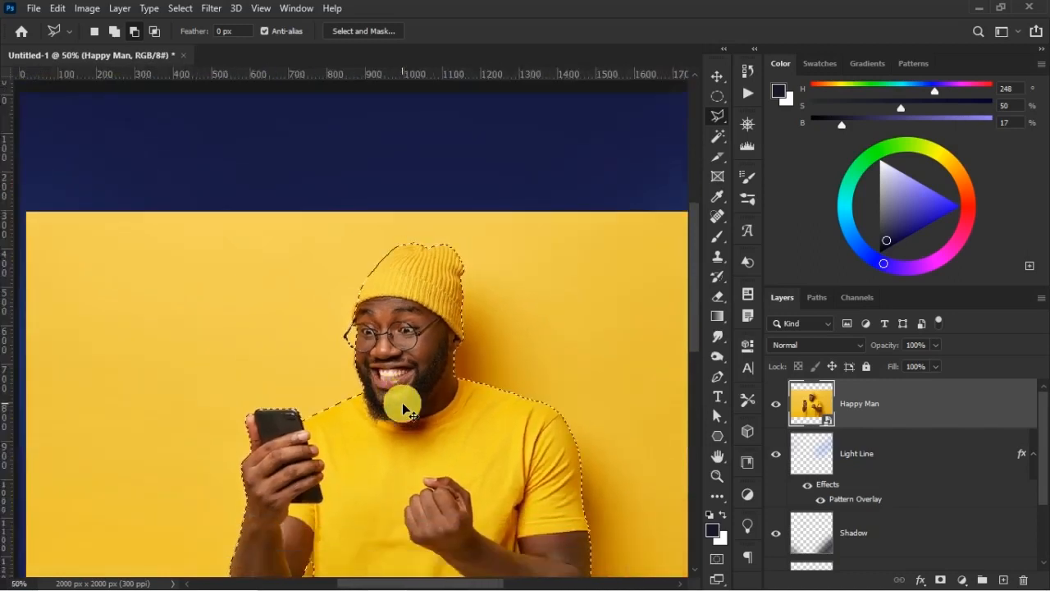
scroll(502, 443, down, 2)
scroll(502, 443, down, 2)
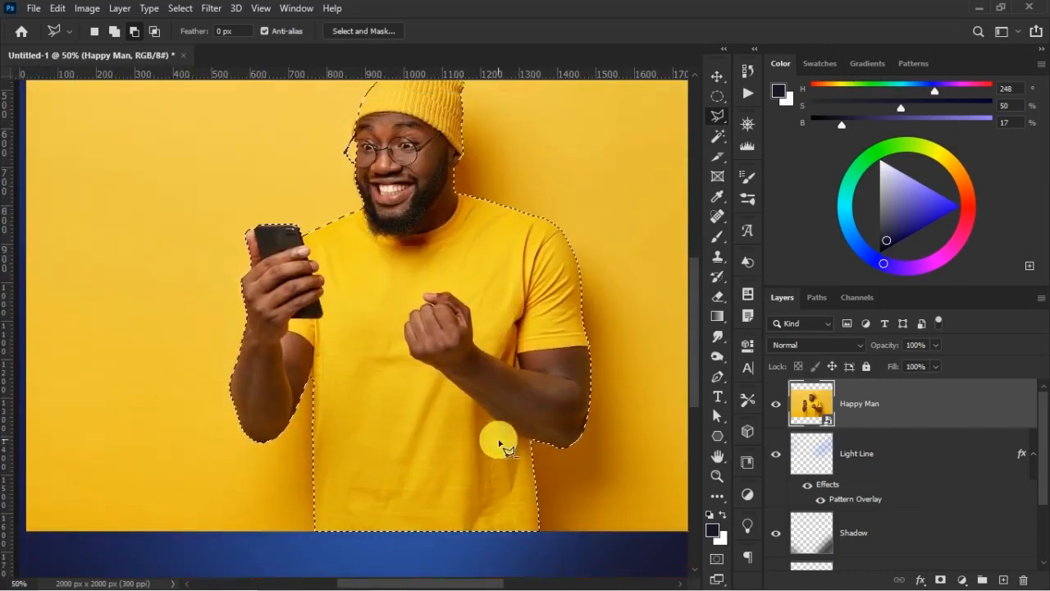
click(379, 35)
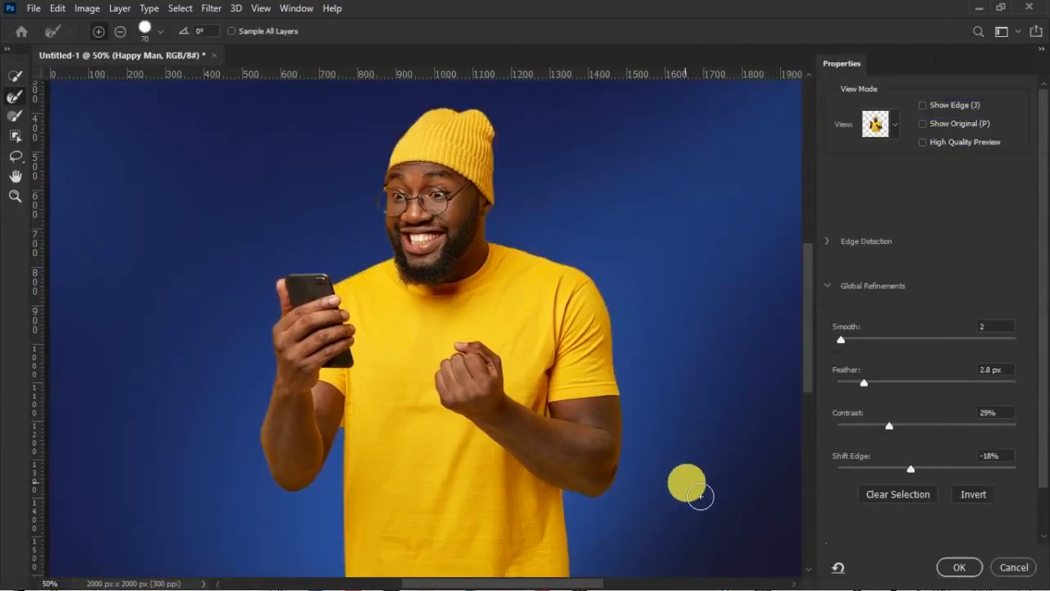
drag(910, 476, 886, 439)
drag(864, 382, 867, 383)
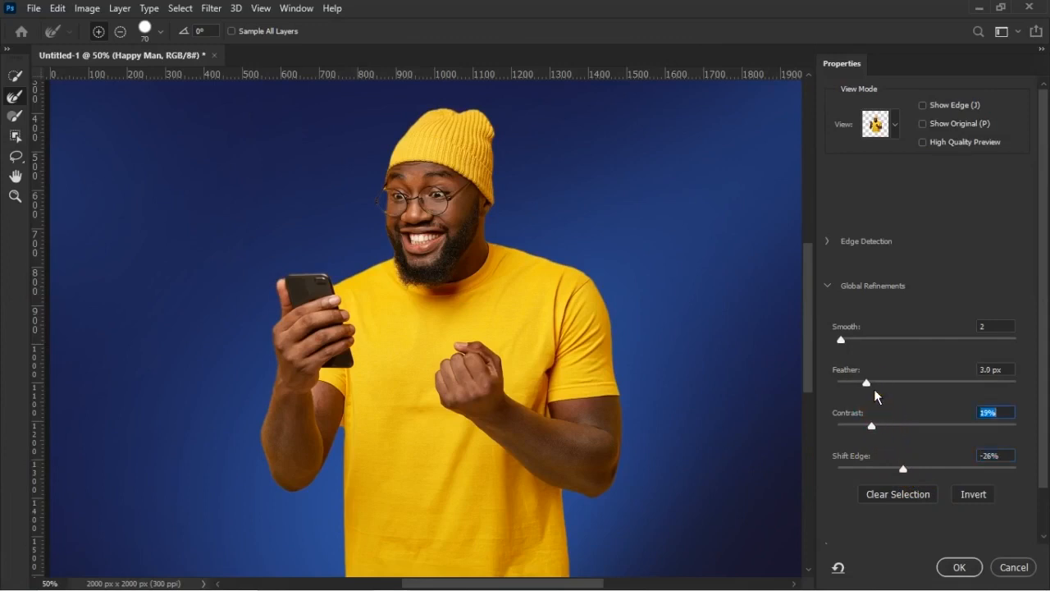
drag(871, 427, 885, 441)
click(881, 427)
key(ctrl+minus)
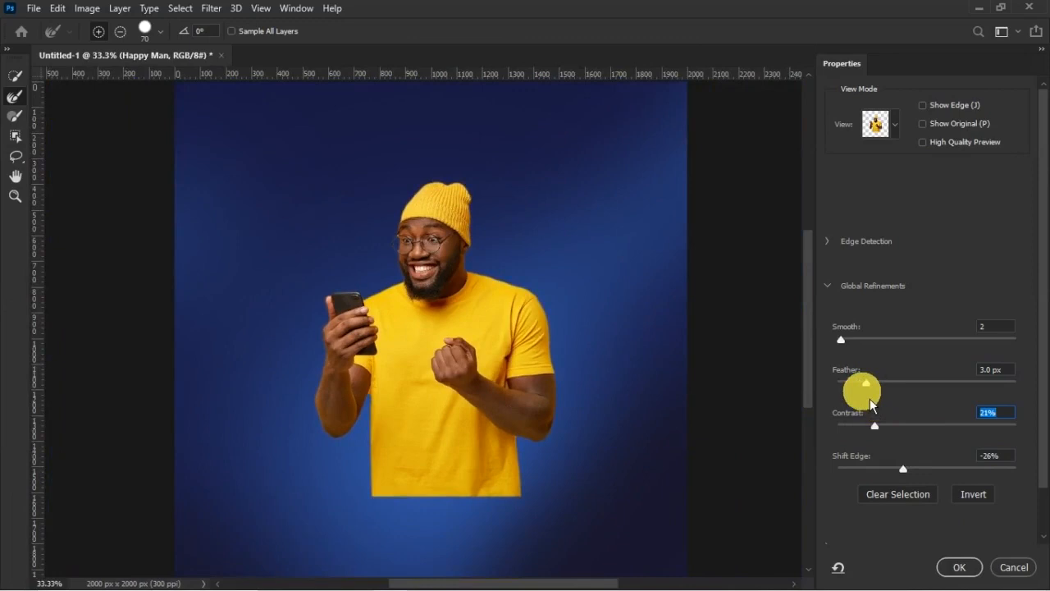
key(ctrl+plus)
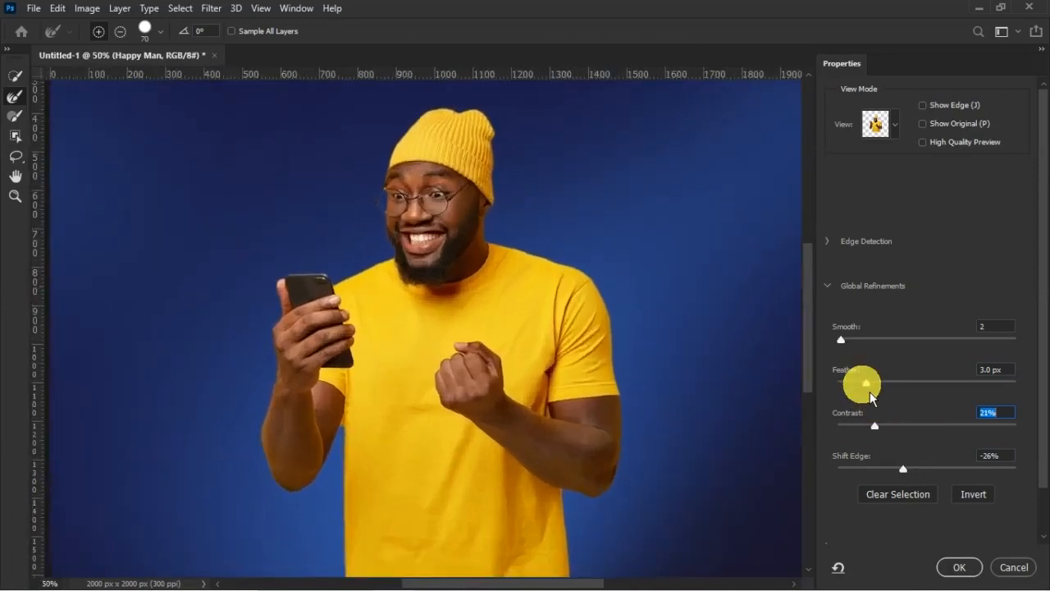
key(ctrl+plus)
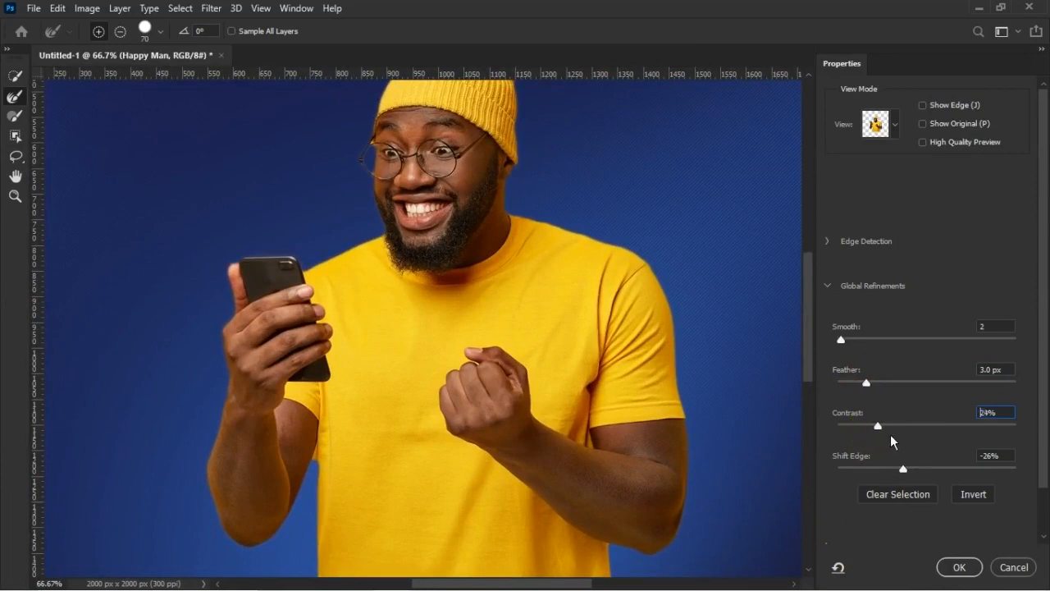
click(891, 435)
drag(892, 435, 890, 435)
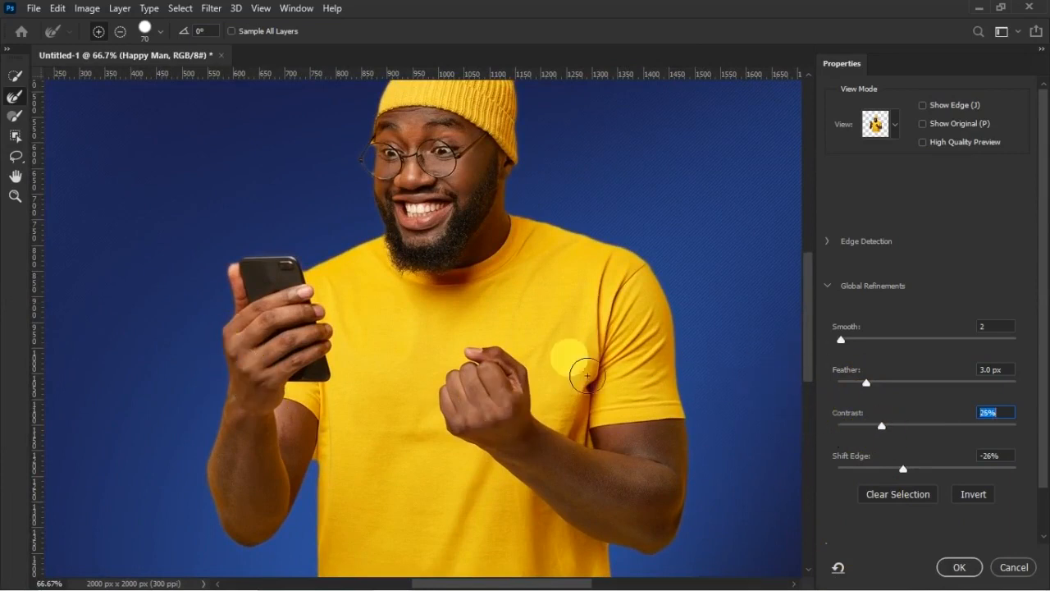
- Refine the selection edge around the man's eyeglasses with the Refine Edge Brush at size 8, and apply the refinement
scroll(483, 351, down, 2)
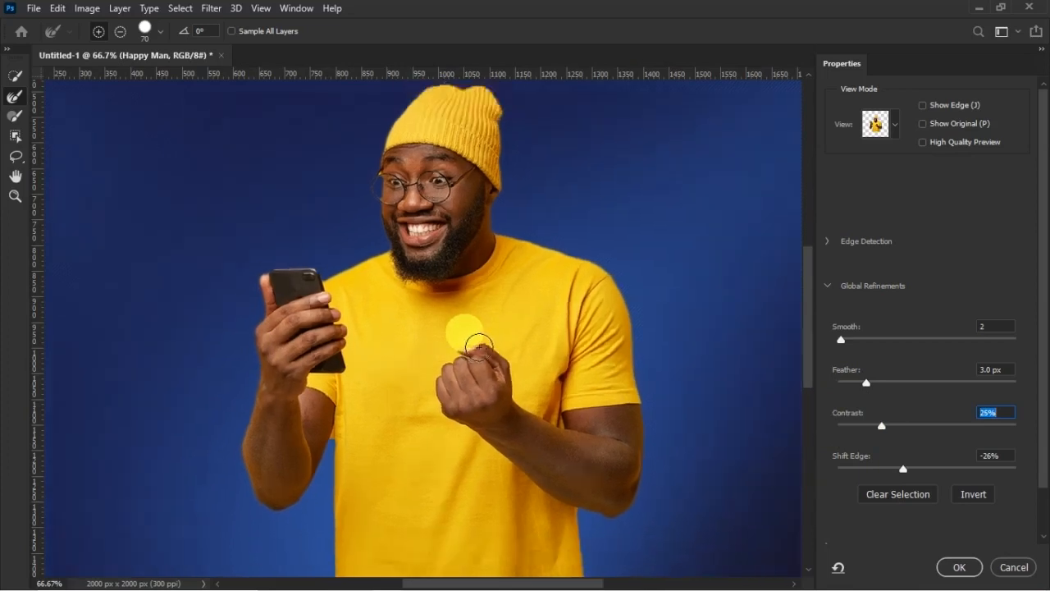
scroll(487, 355, up, 2)
scroll(488, 354, up, 1)
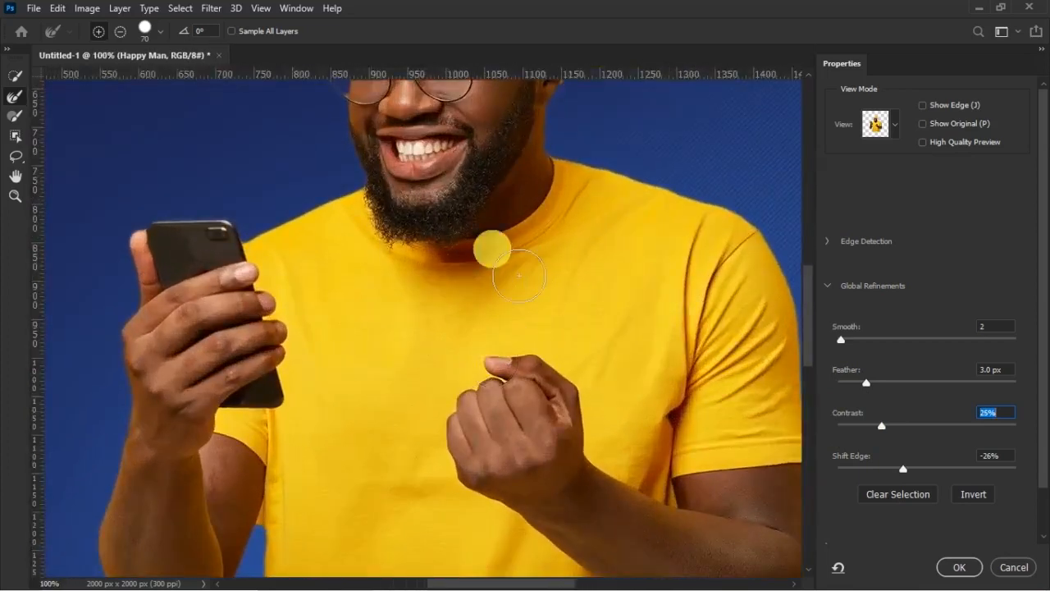
drag(809, 348, 812, 310)
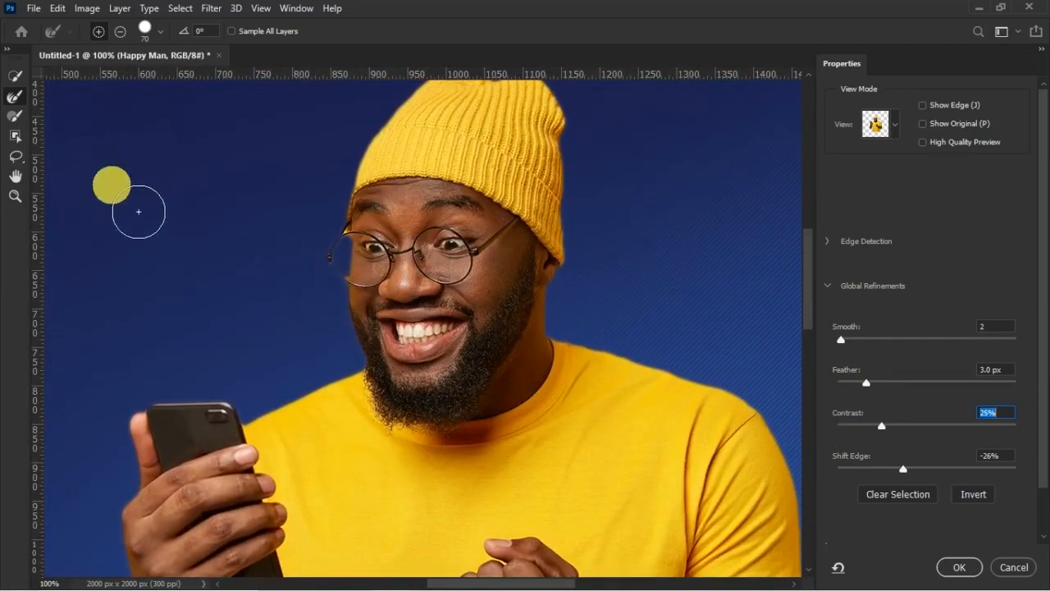
key(bracketleft)
key(bracketleft)
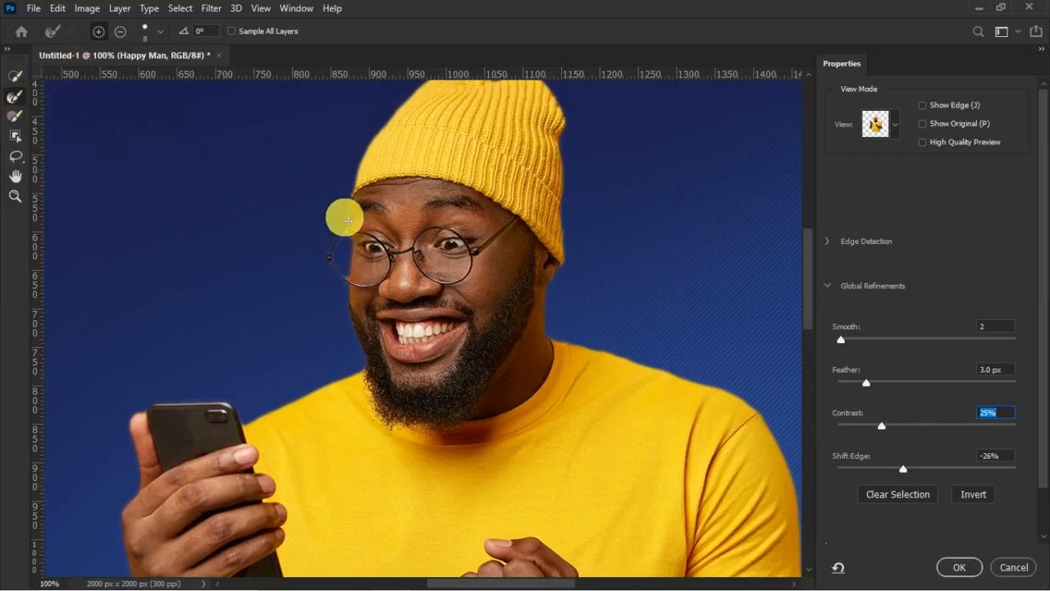
mouse_move(349, 252)
mouse_down()
mouse_move(347, 236)
mouse_move(327, 256)
mouse_move(349, 236)
mouse_up()
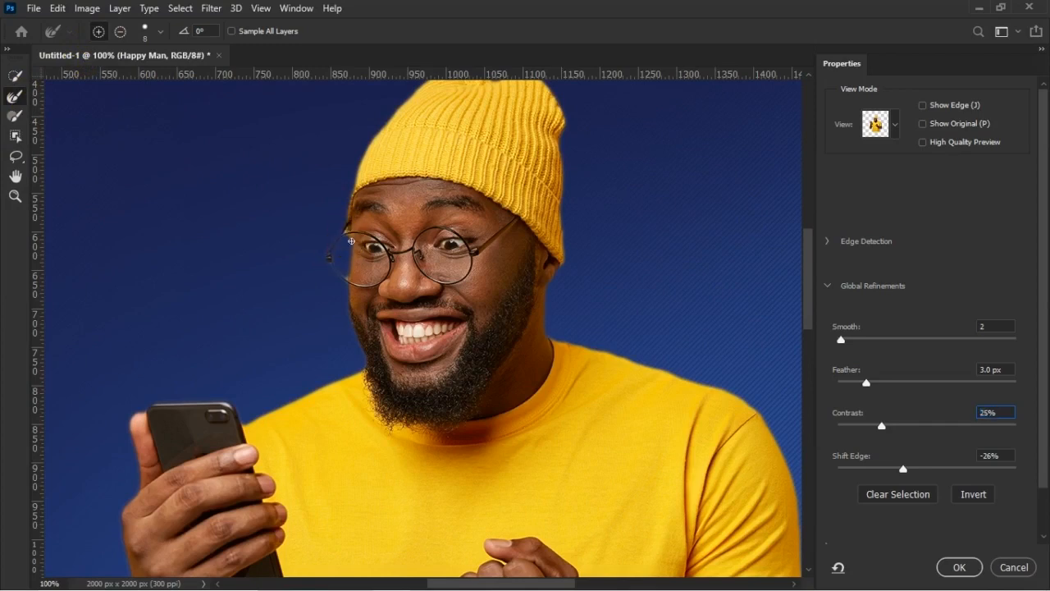
drag(347, 272, 594, 268)
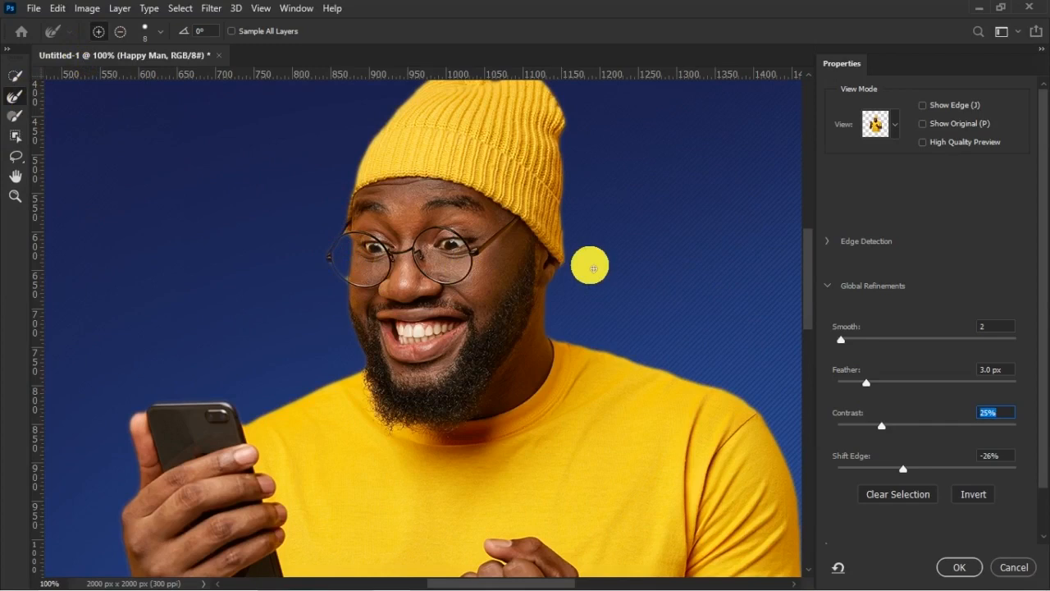
key(ctrl+minus)
key(ctrl+minus)
key(ctrl+minus)
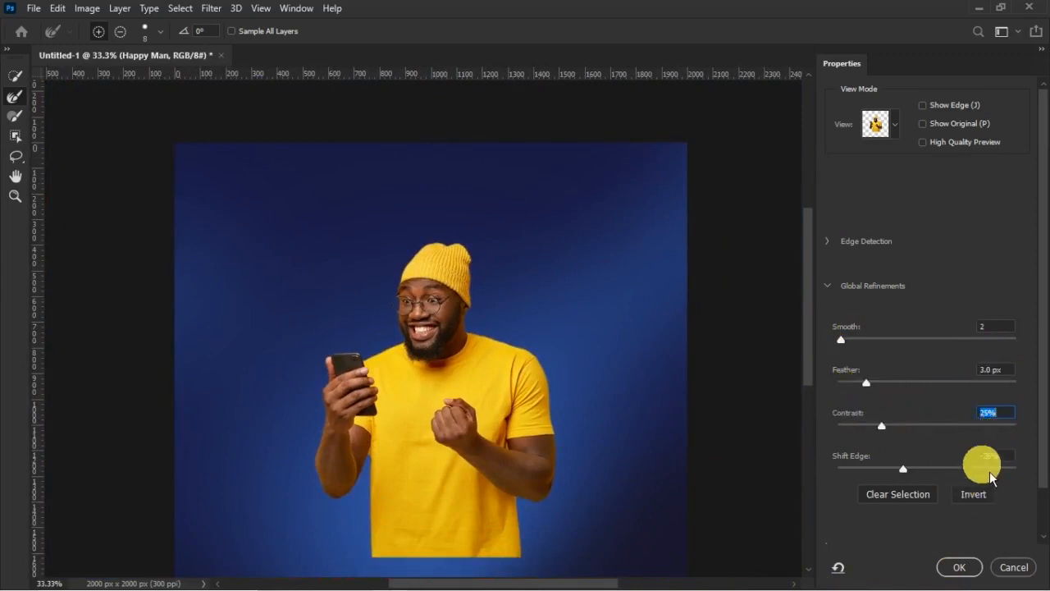
click(972, 572)
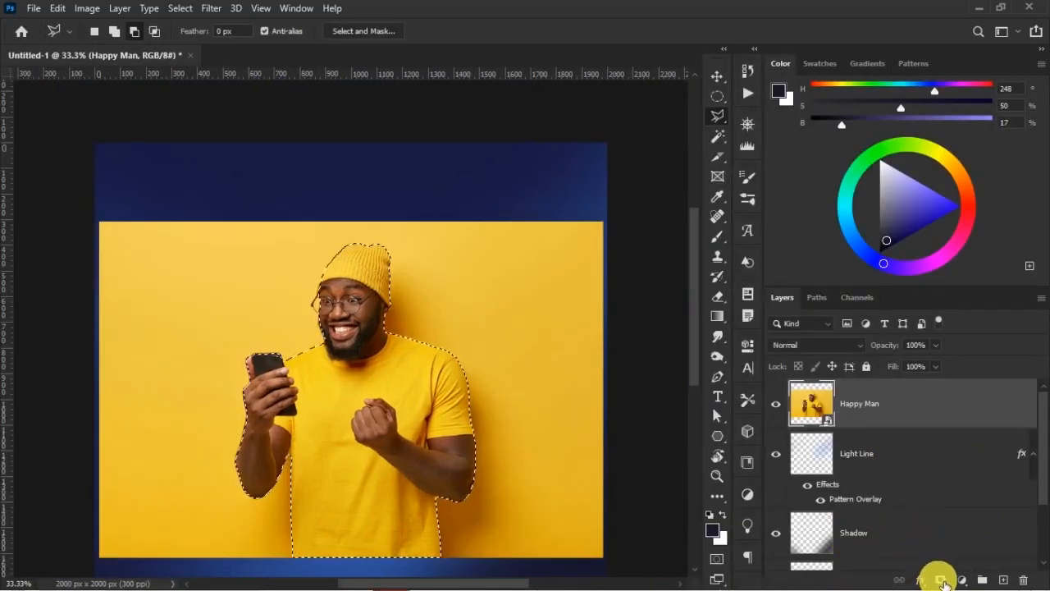
- Mask the Happy Man layer with the refined selection and duplicate the masked layer
click(940, 579)
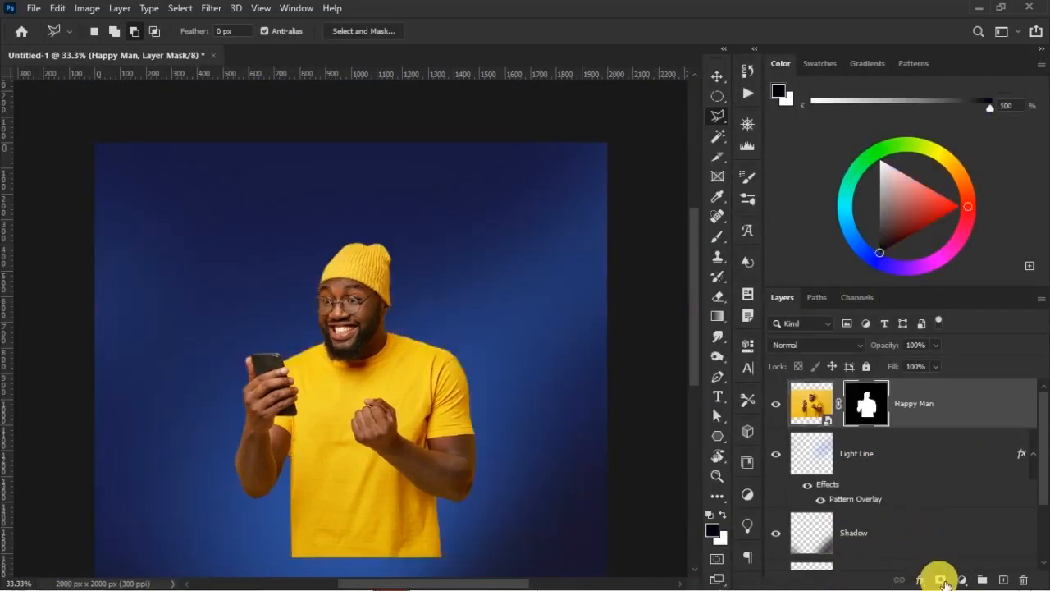
key(ctrl+minus)
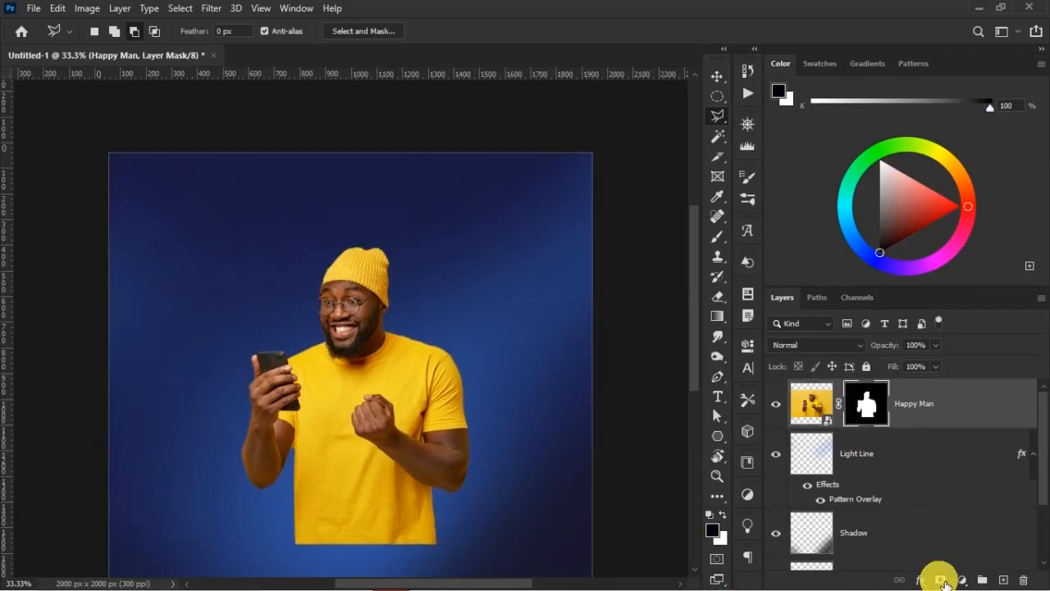
key(ctrl+j)
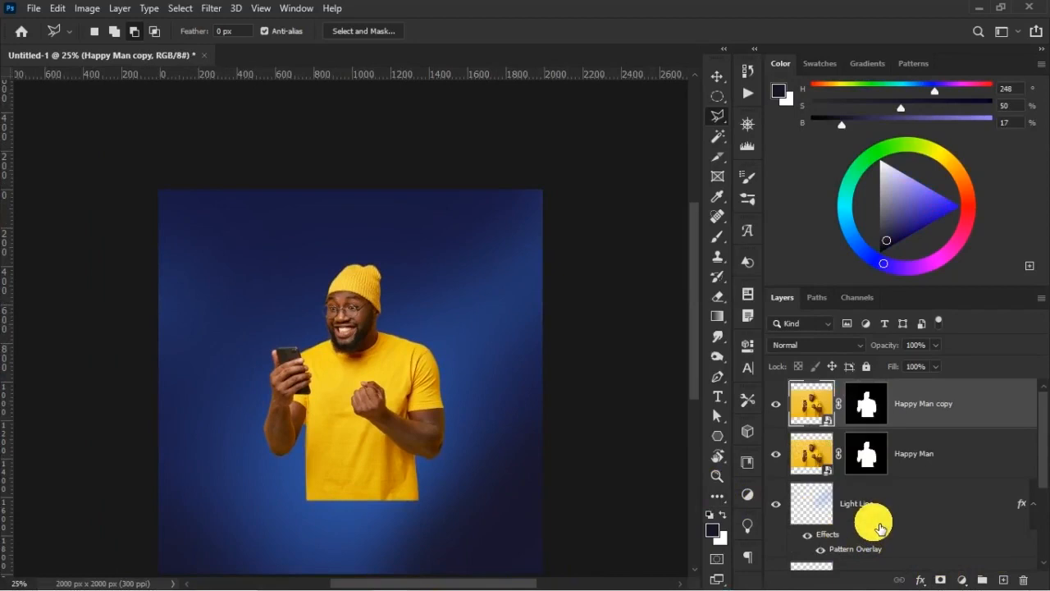
- Save the document as a Photoshop file named Crypto Design in the Crypto Design folder
key(ctrl+s)
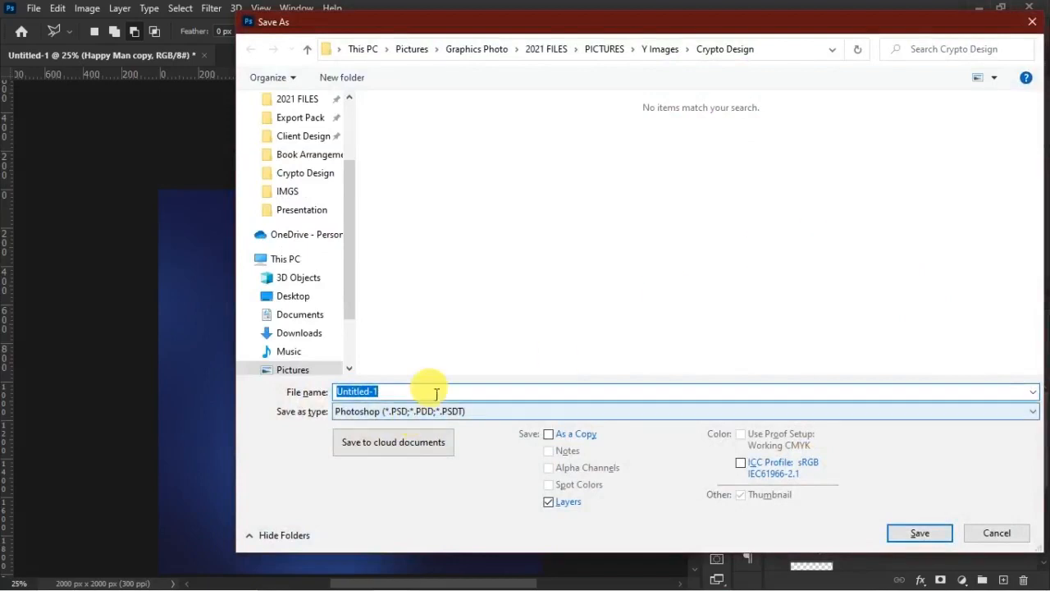
text(Crypto Design)
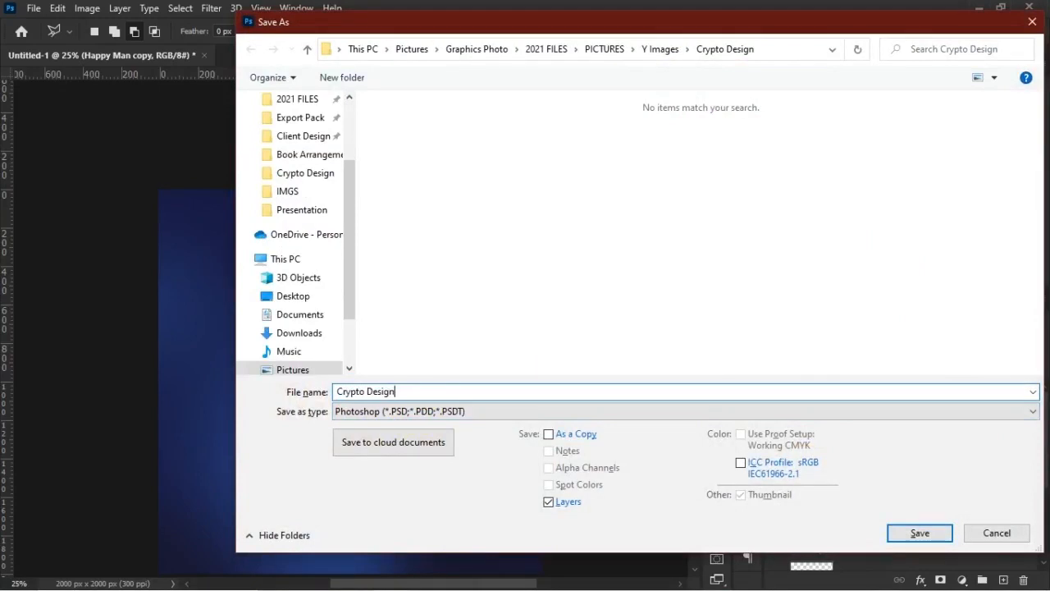
key(Return)
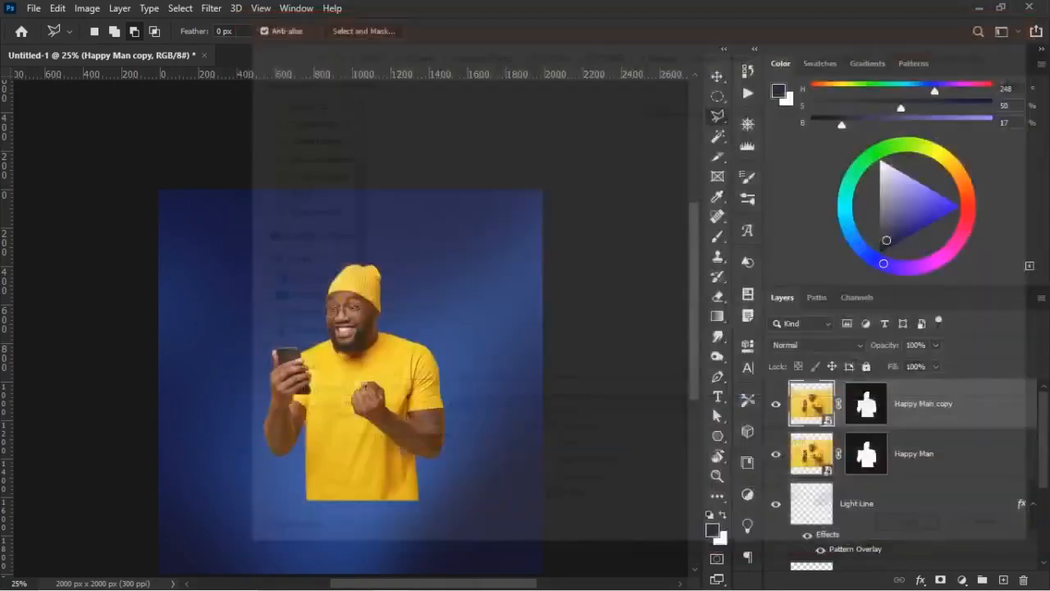
click(710, 160)
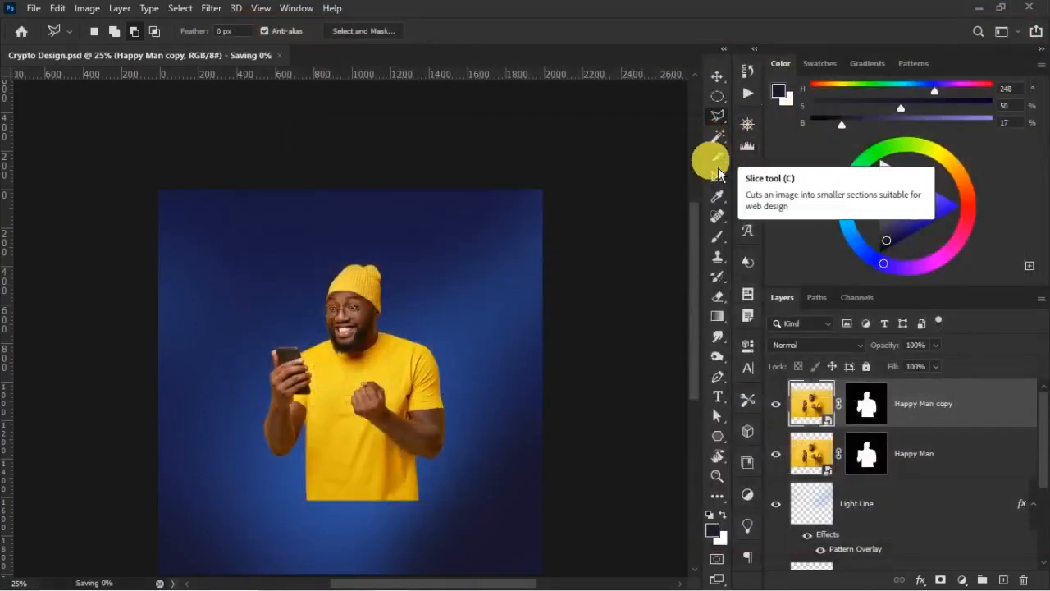
- Rasterize the Happy Man copy layer with its layer mask applied, and convert it back to a smart object
key(ctrl+minus)
key(v)
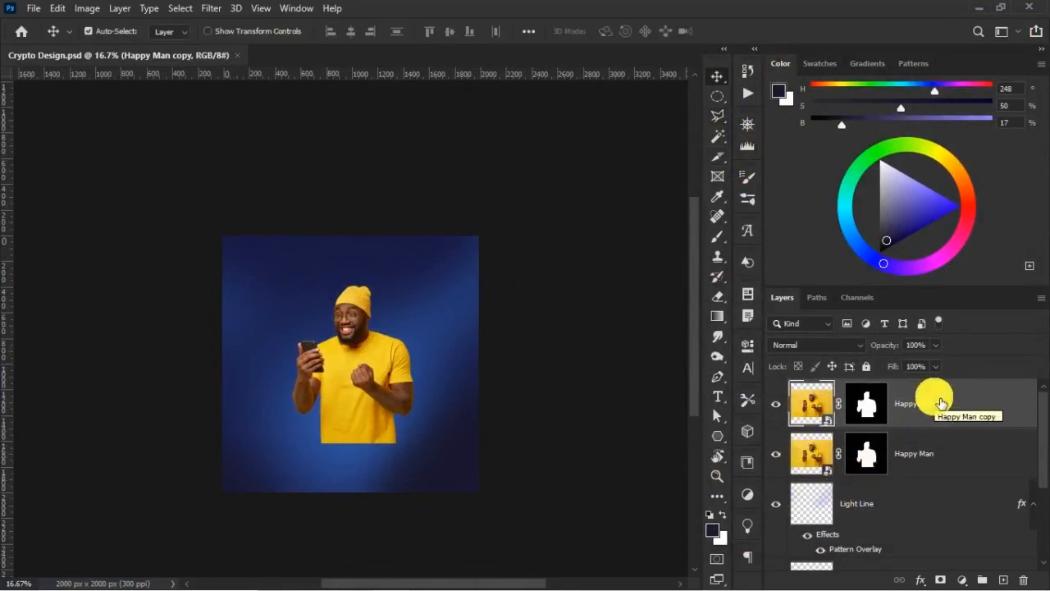
right_click(916, 389)
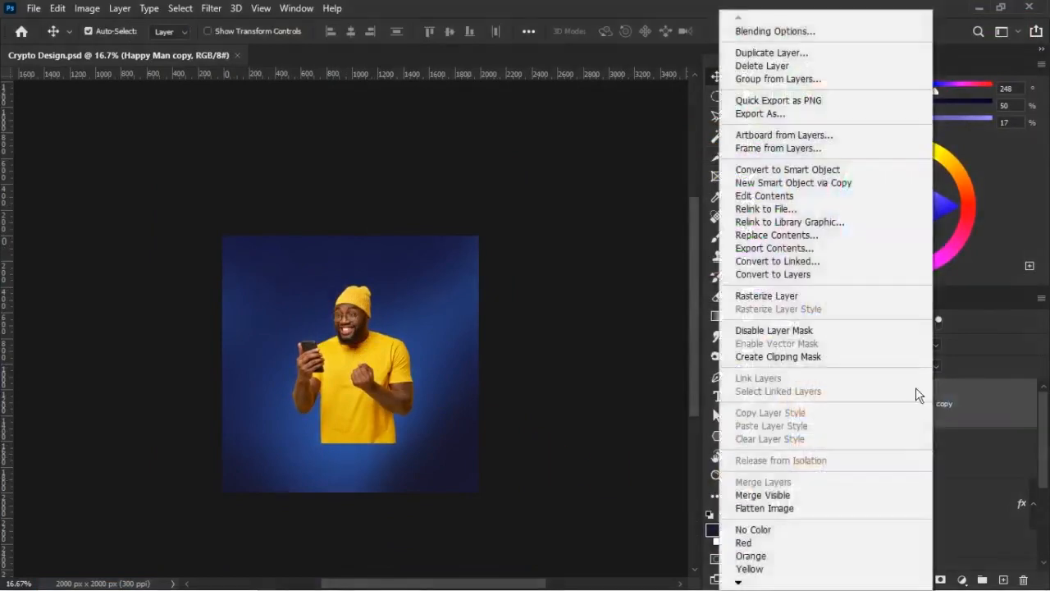
click(820, 301)
right_click(861, 400)
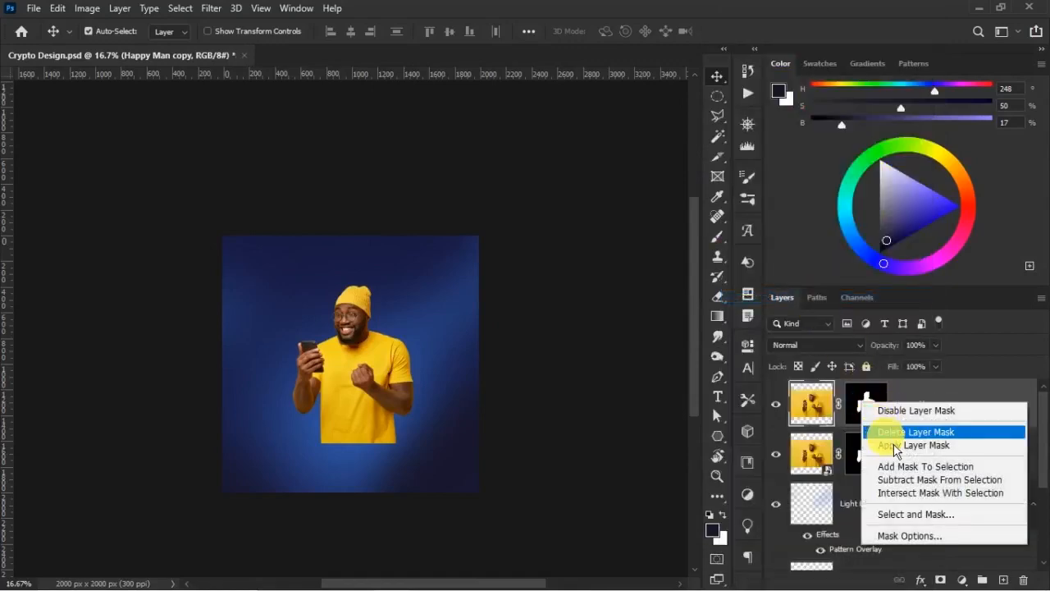
click(895, 446)
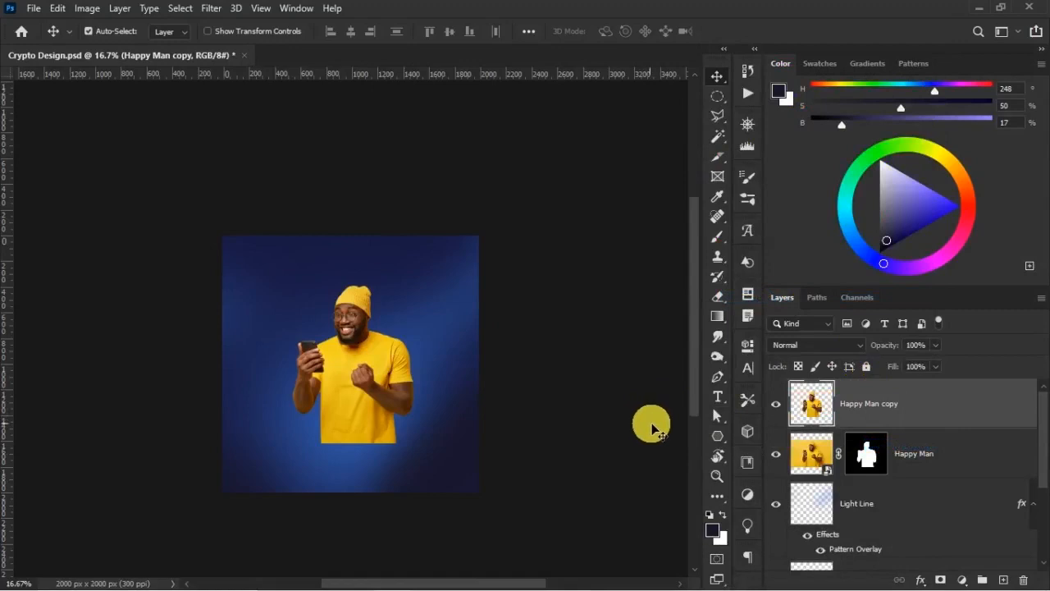
right_click(886, 408)
click(745, 213)
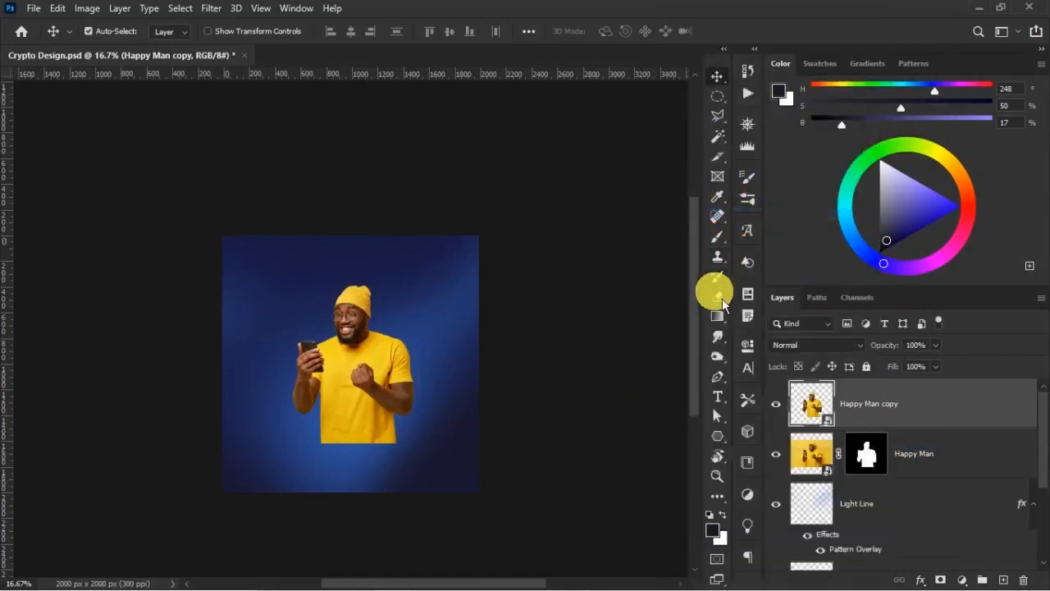
- Enlarge the Happy Man copy and move it to the lower right of the canvas, and hide the original Happy Man layer
key(ctrl+t)
drag(414, 443, 464, 477)
drag(394, 413, 450, 435)
key(Return)
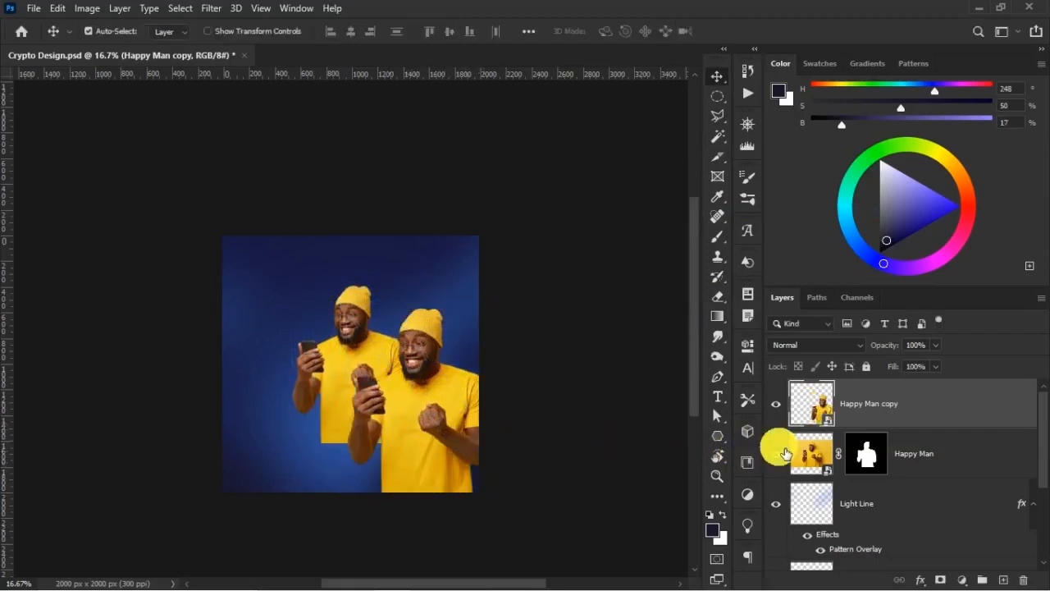
click(776, 453)
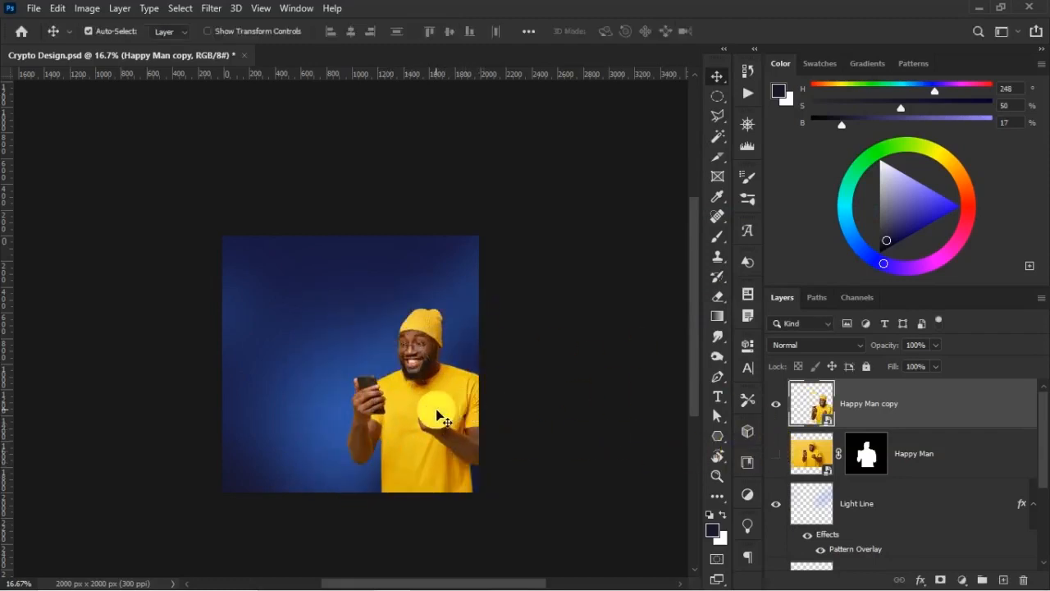
key(ctrl+plus)
key(ctrl+plus)
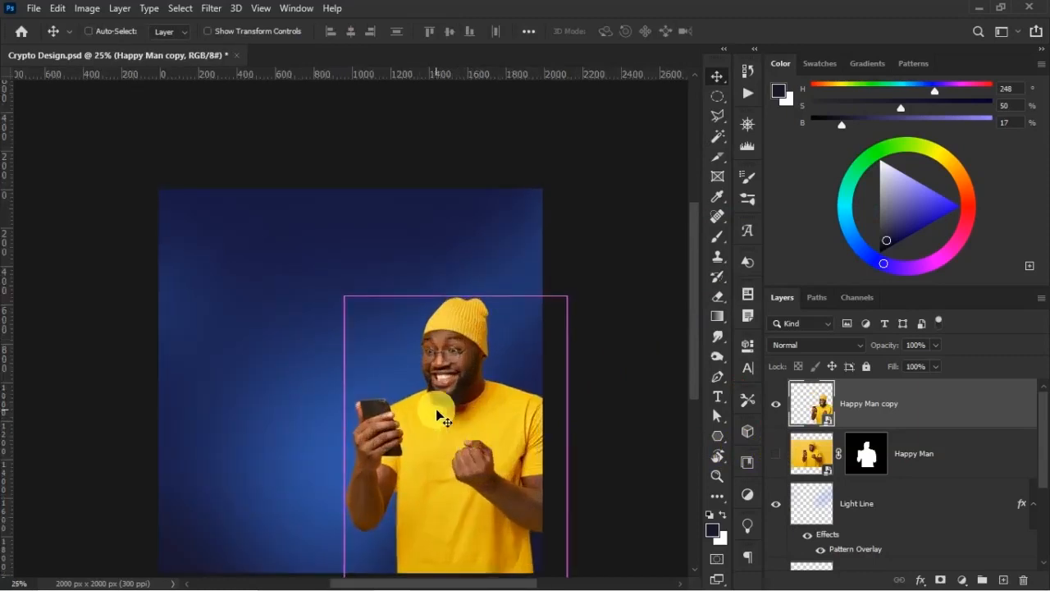
scroll(679, 342, down, 3)
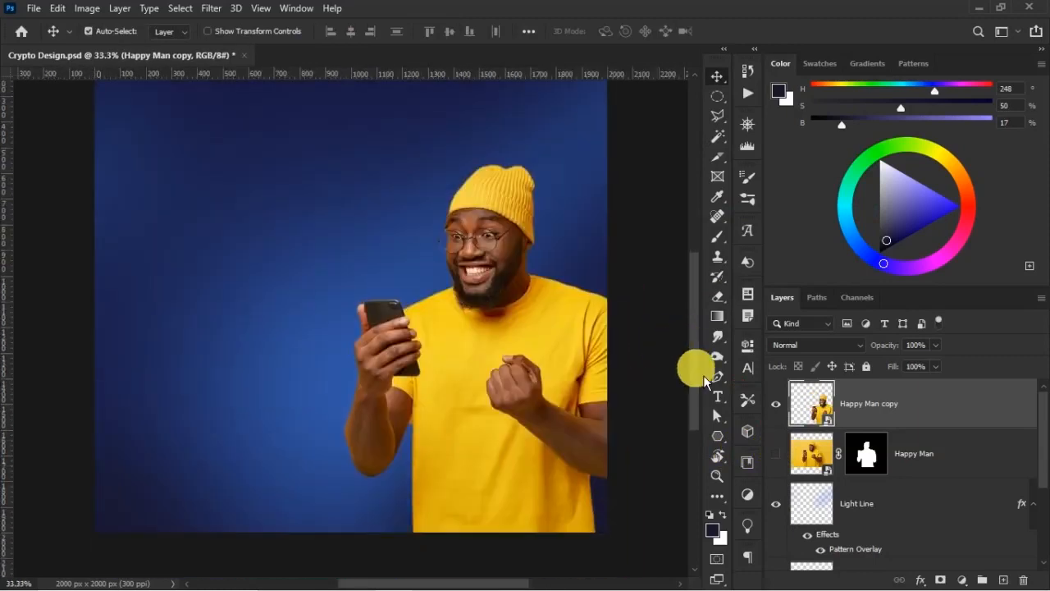
key(ctrl+plus)
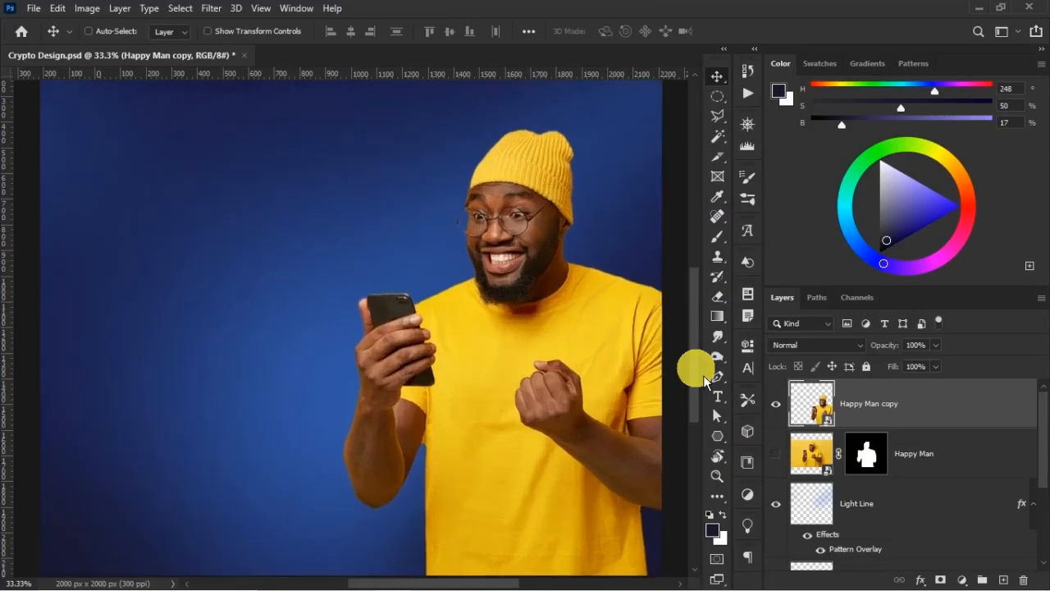
drag(596, 222, 426, 327)
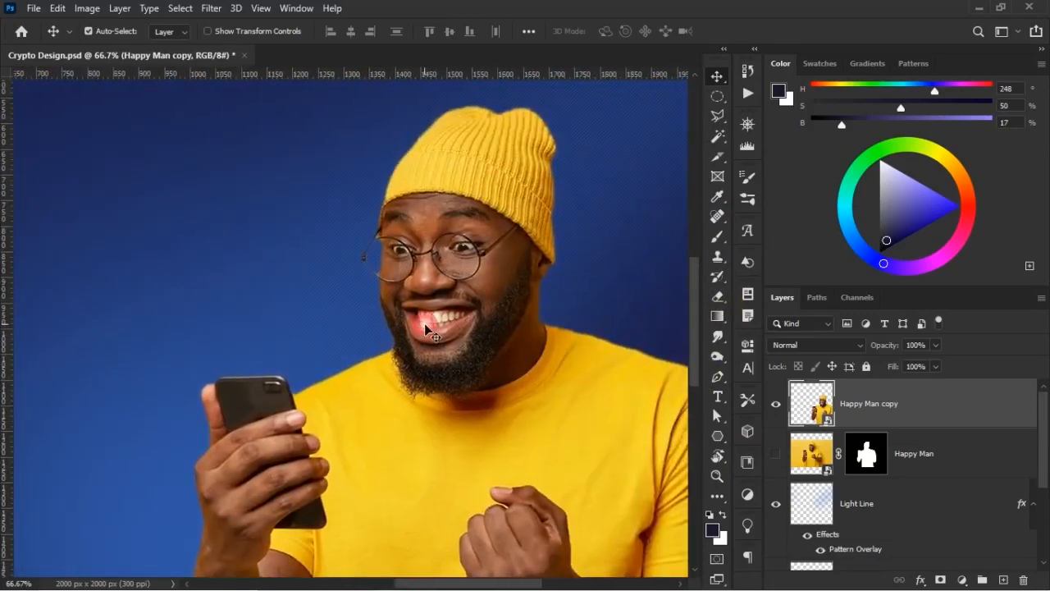
key(ctrl+plus)
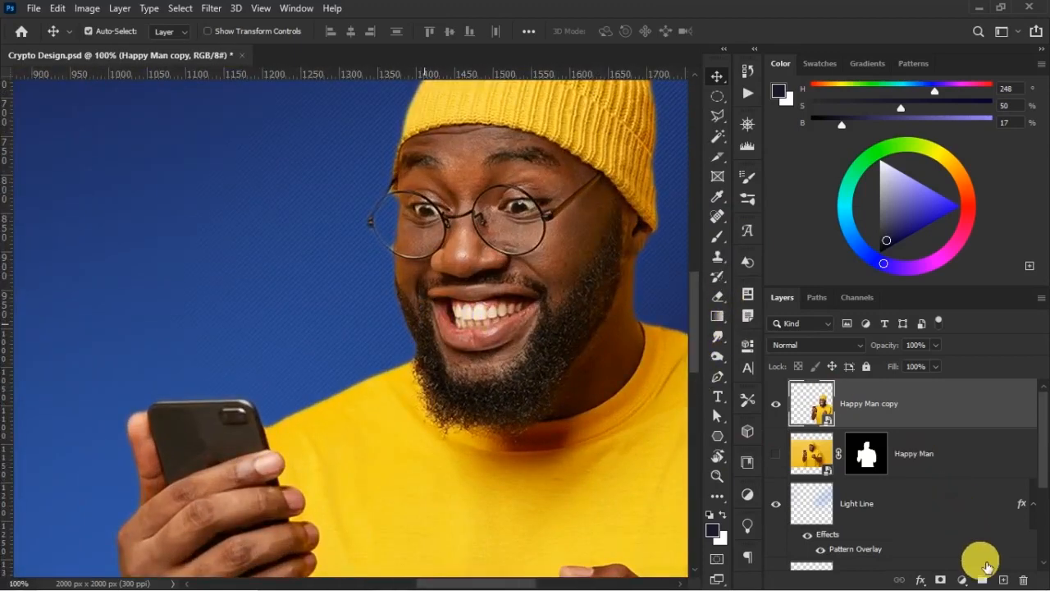
- Add a new layer and outline the see-through part of the glasses lens beyond the man's face with the Polygonal Lasso
click(1002, 579)
key(l)
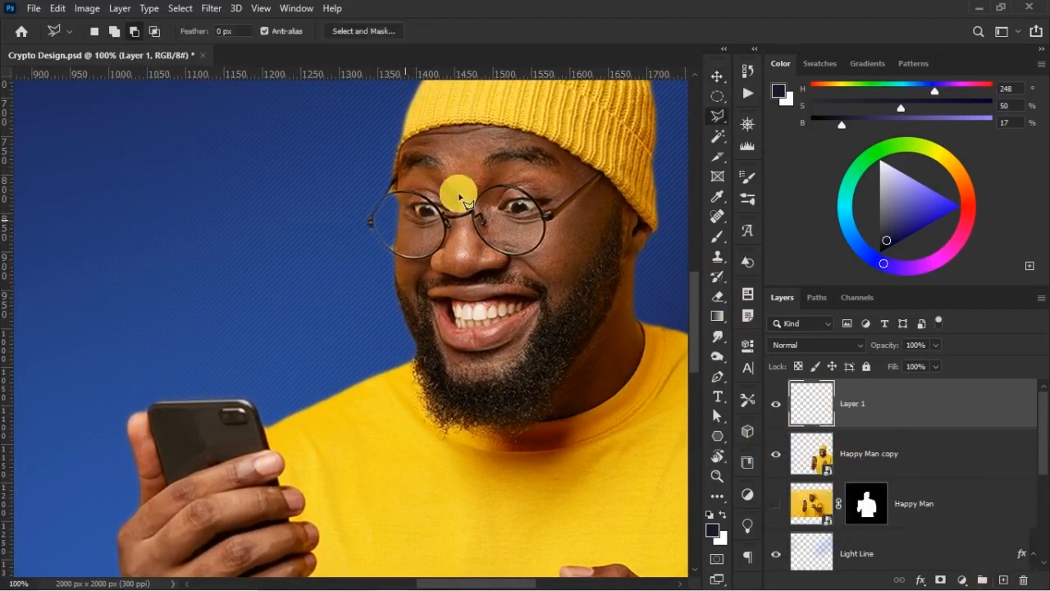
right_click(723, 121)
click(789, 131)
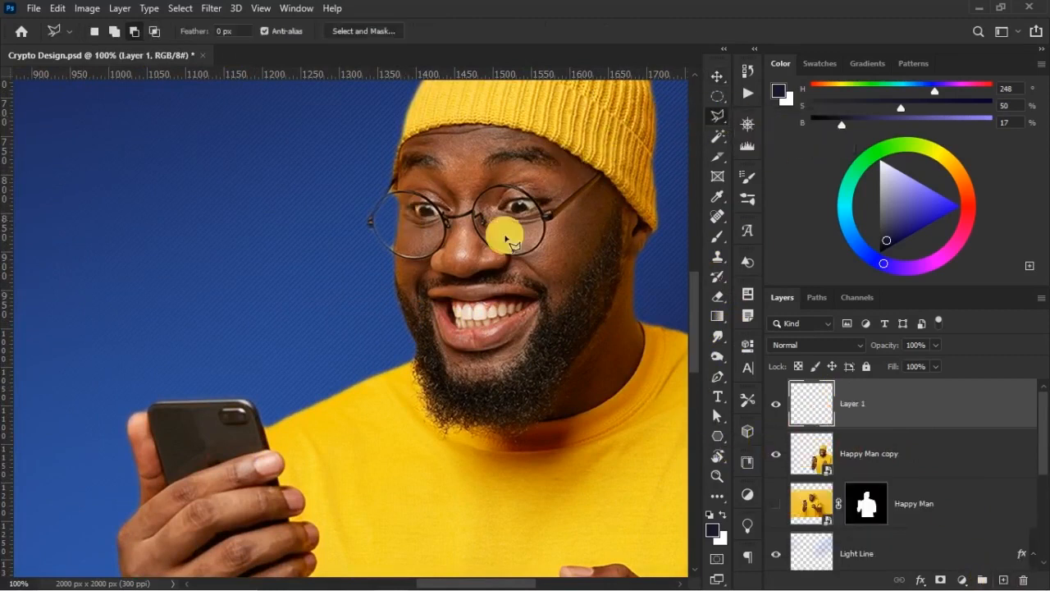
key(ctrl+plus)
key(ctrl+plus)
scroll(460, 197, up, 3)
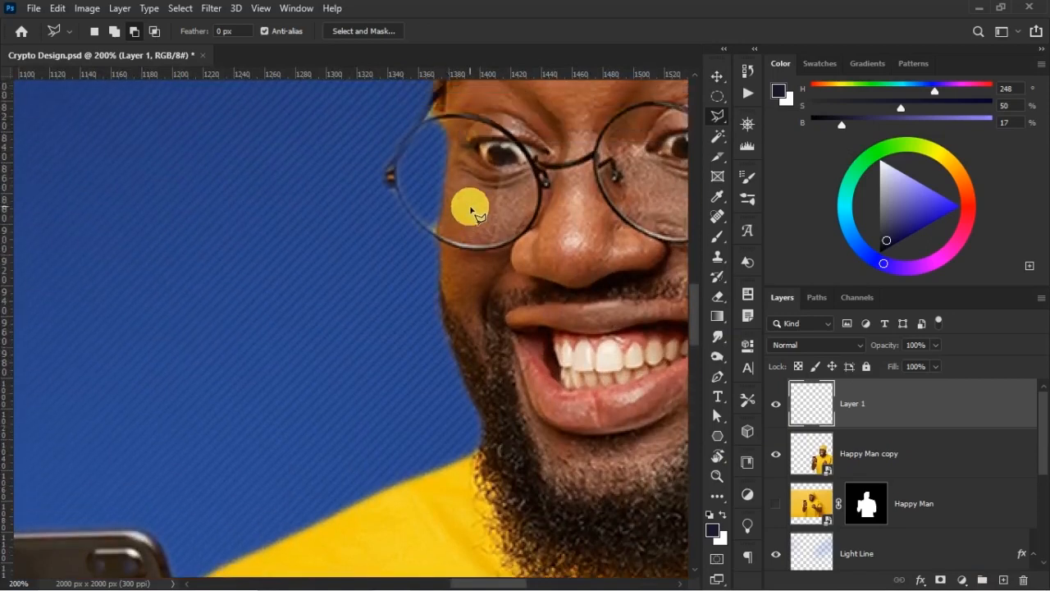
click(436, 163)
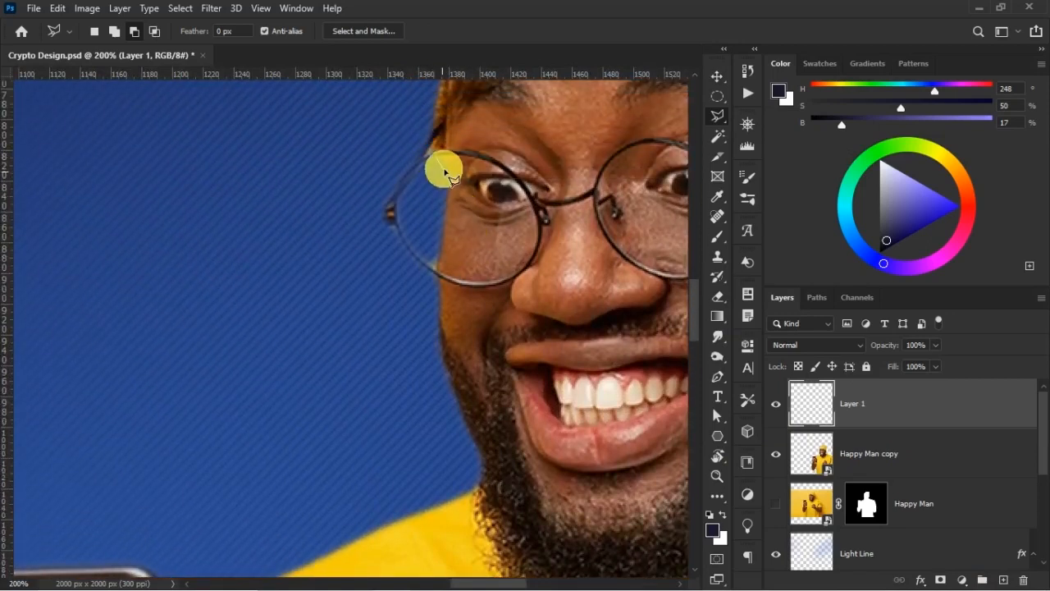
click(447, 174)
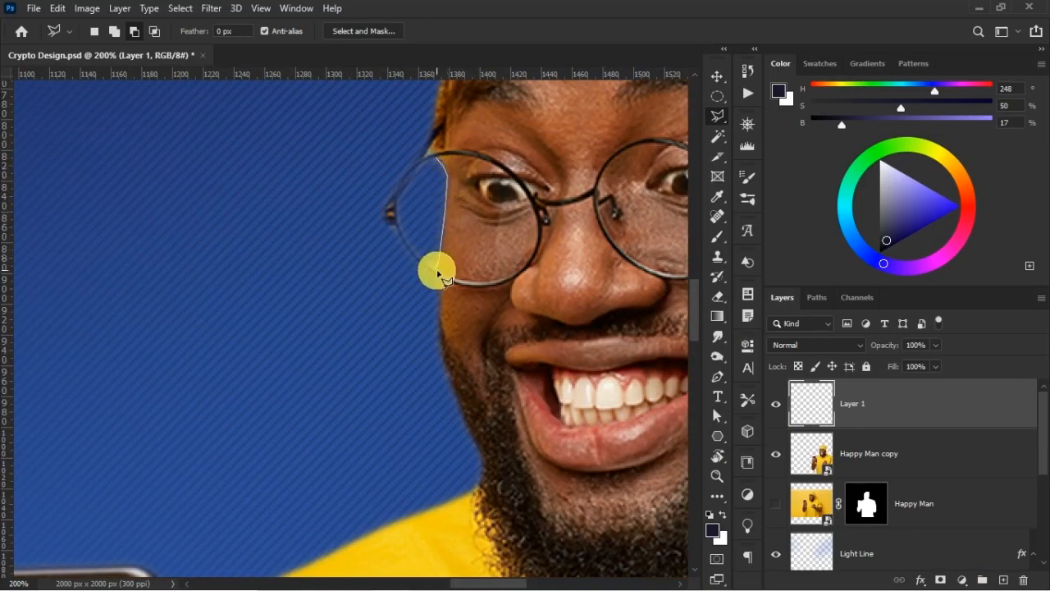
click(398, 218)
click(400, 211)
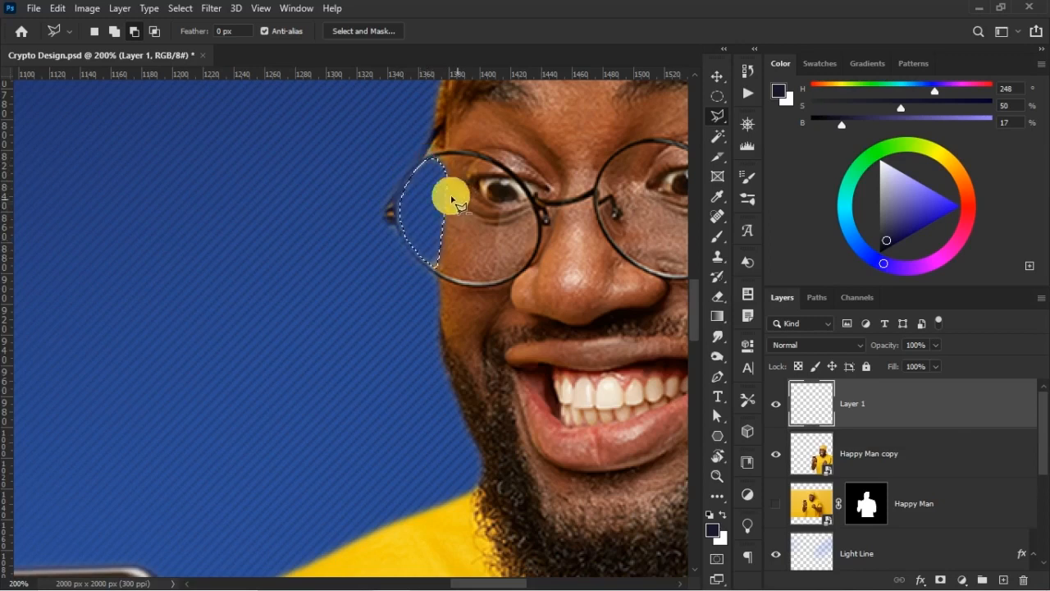
- Fill the lens selection on the new layer with the grey color a2a2a2
right_click(423, 193)
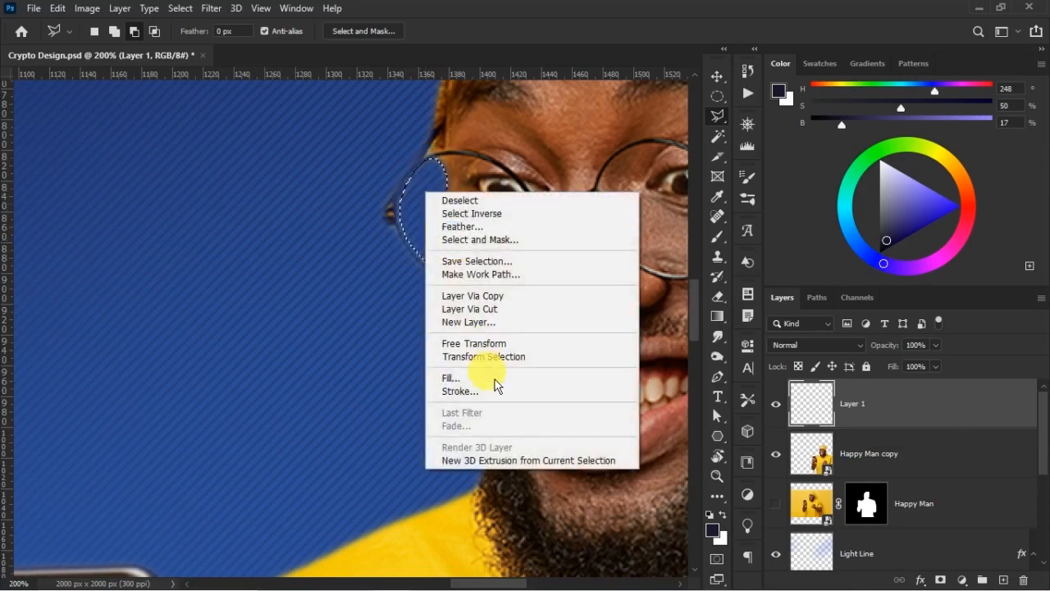
click(459, 377)
click(649, 278)
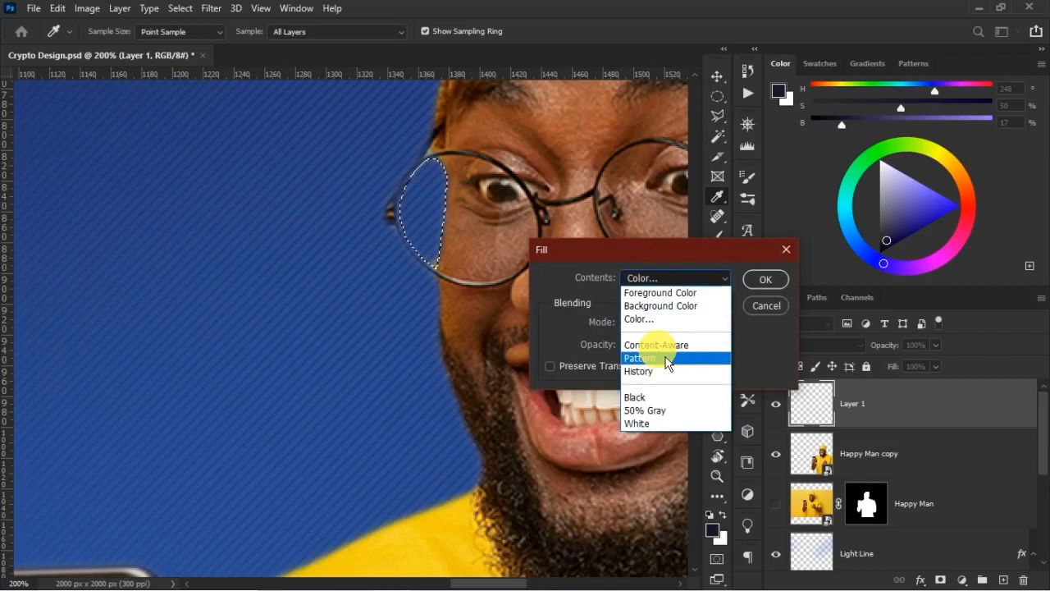
click(663, 310)
drag(617, 144, 599, 182)
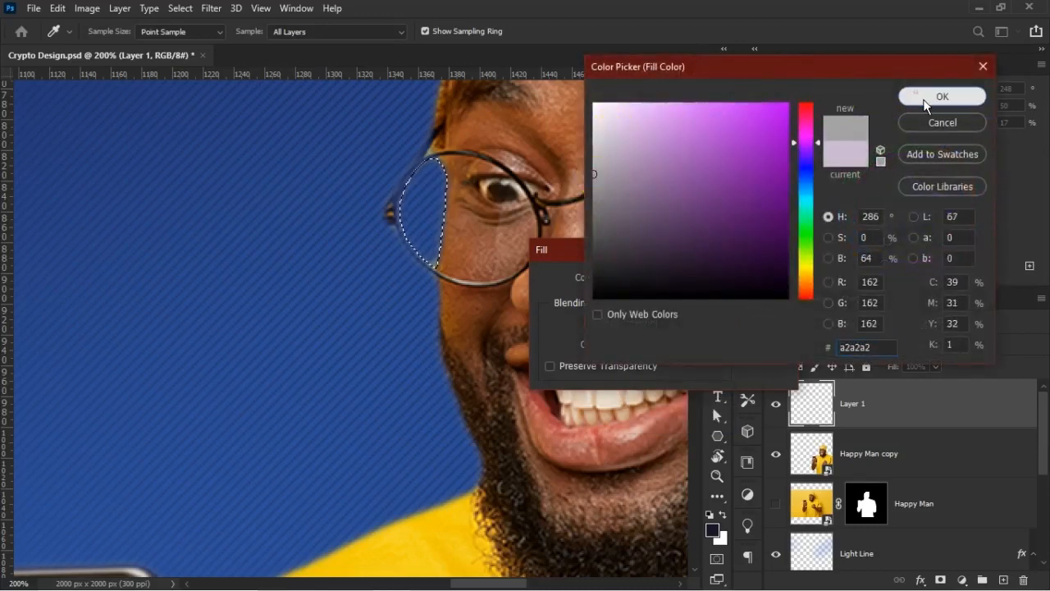
click(926, 98)
click(763, 280)
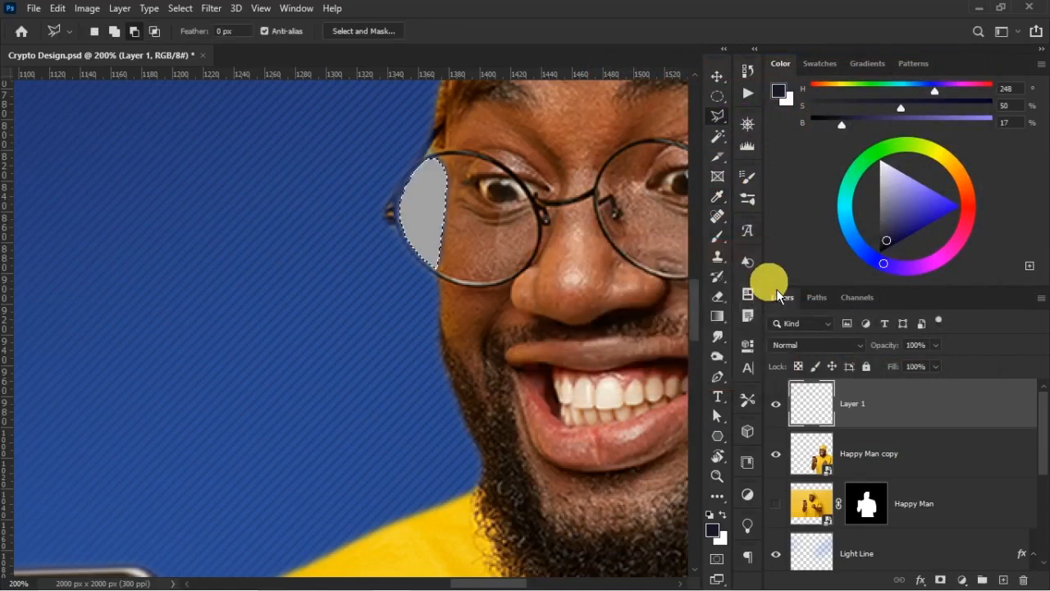
- Refine the lens selection with smooth 2, feather 2.0 px, contrast 6% and shift edge 0%, and mask the layer with it
click(363, 31)
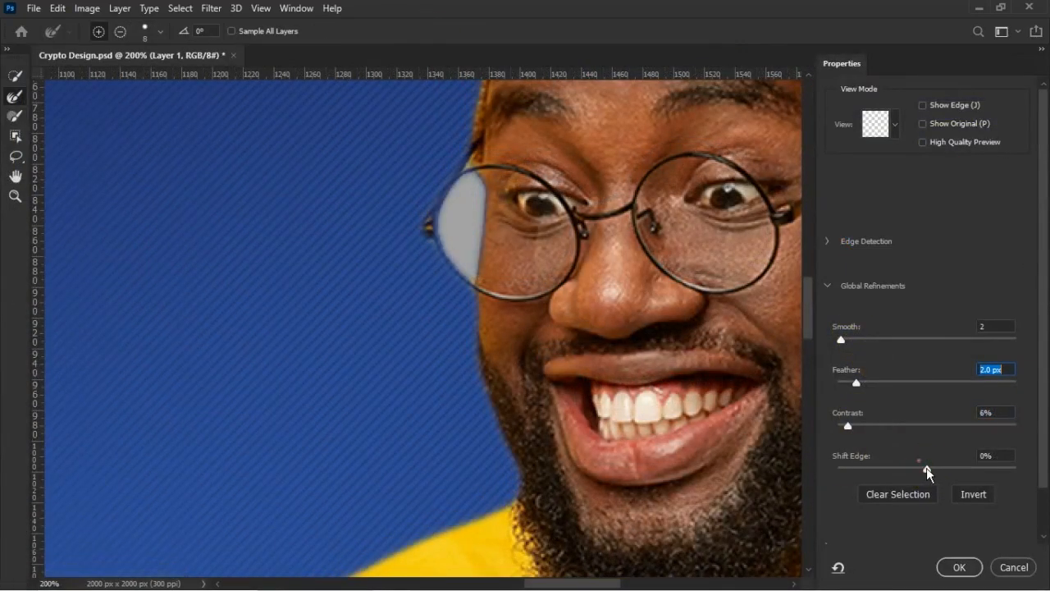
drag(926, 467, 984, 469)
click(986, 460)
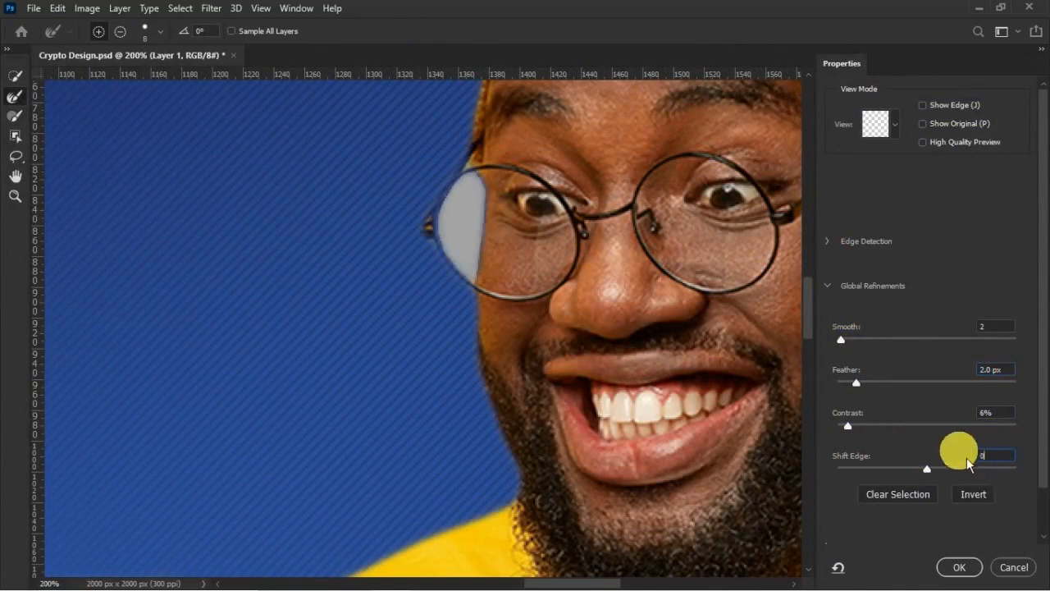
drag(848, 426, 854, 436)
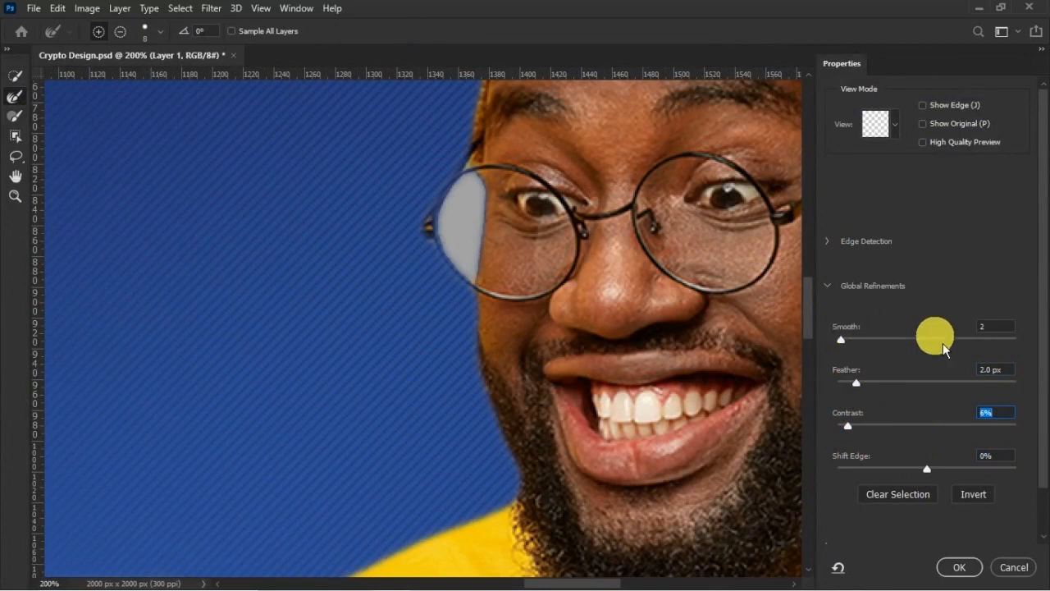
click(959, 566)
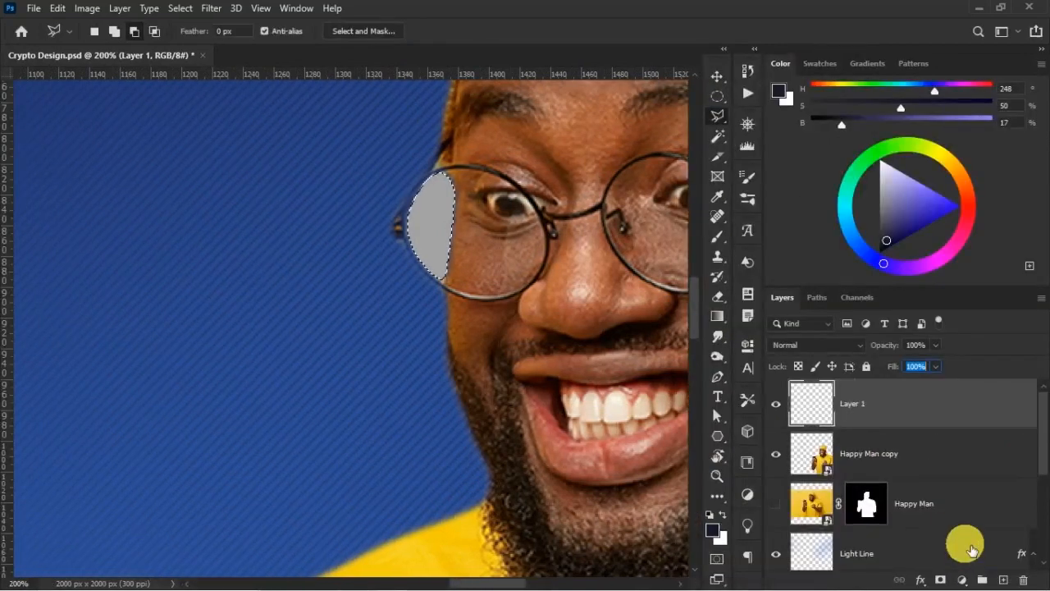
click(941, 580)
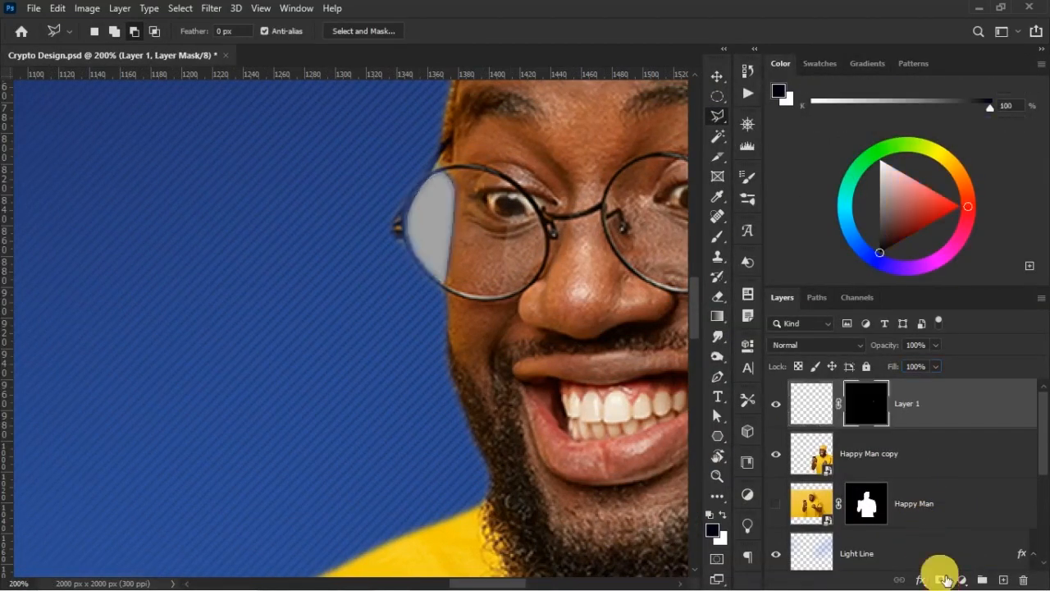
- Set the lens layer's opacity to 69% and fill to 50%, and toggle its visibility to compare the effect
text(69)
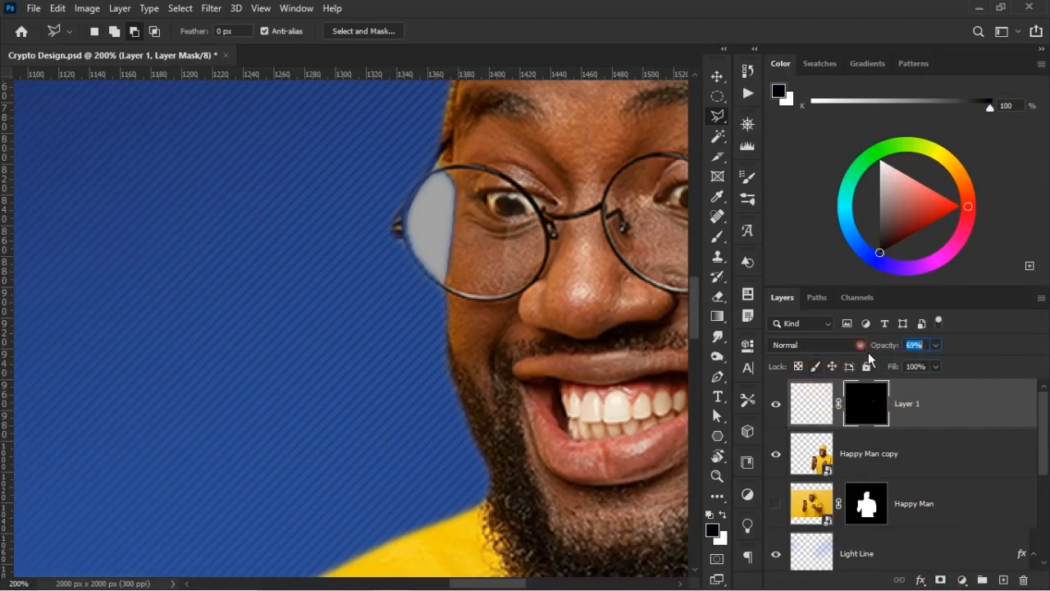
click(903, 374)
drag(871, 367, 900, 376)
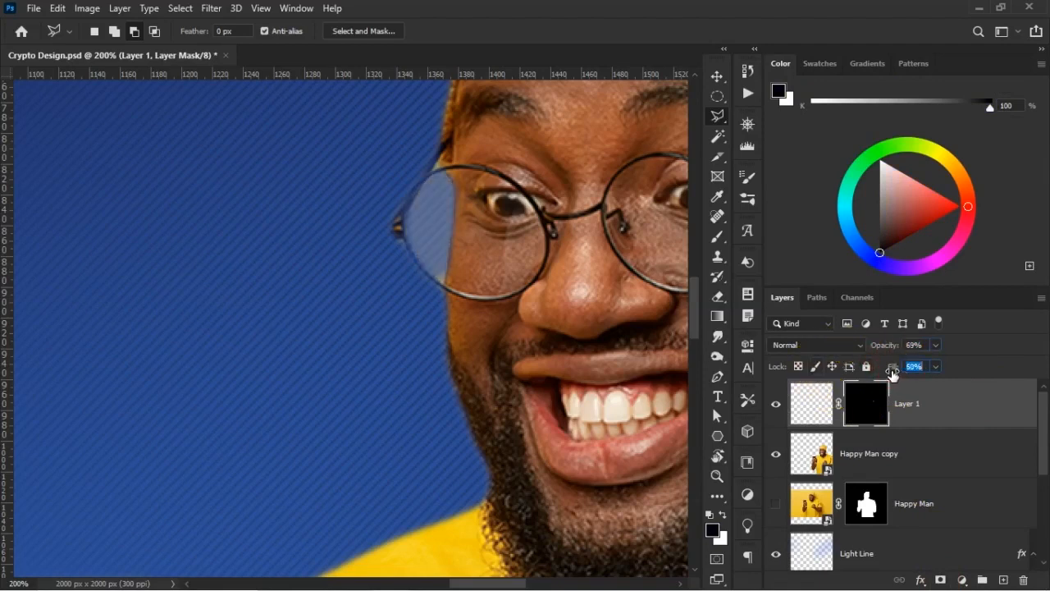
key(ctrl+minus)
key(ctrl+minus)
key(ctrl+minus)
key(ctrl+minus)
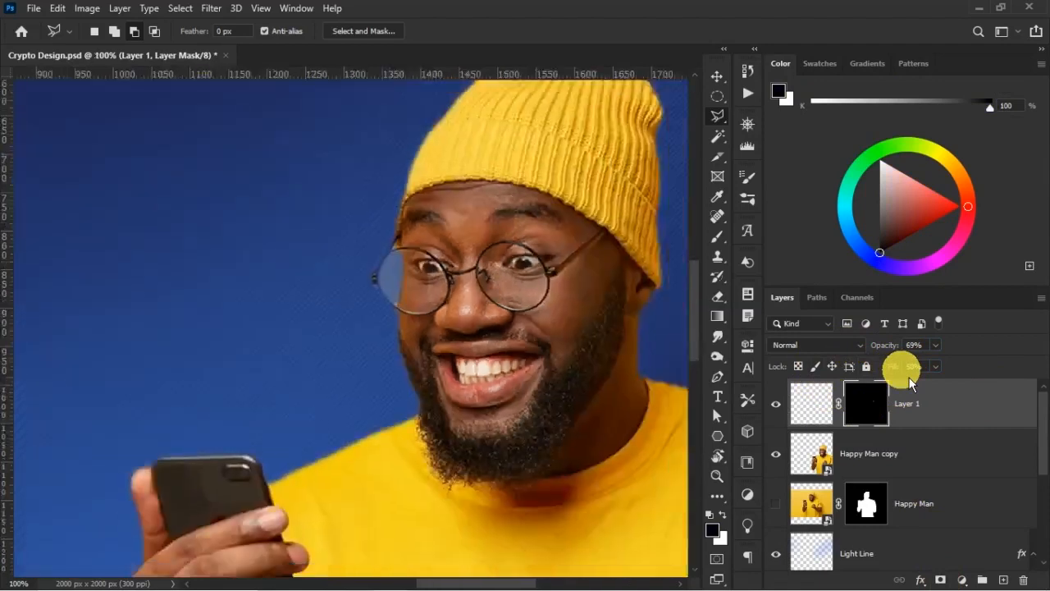
click(776, 403)
click(776, 404)
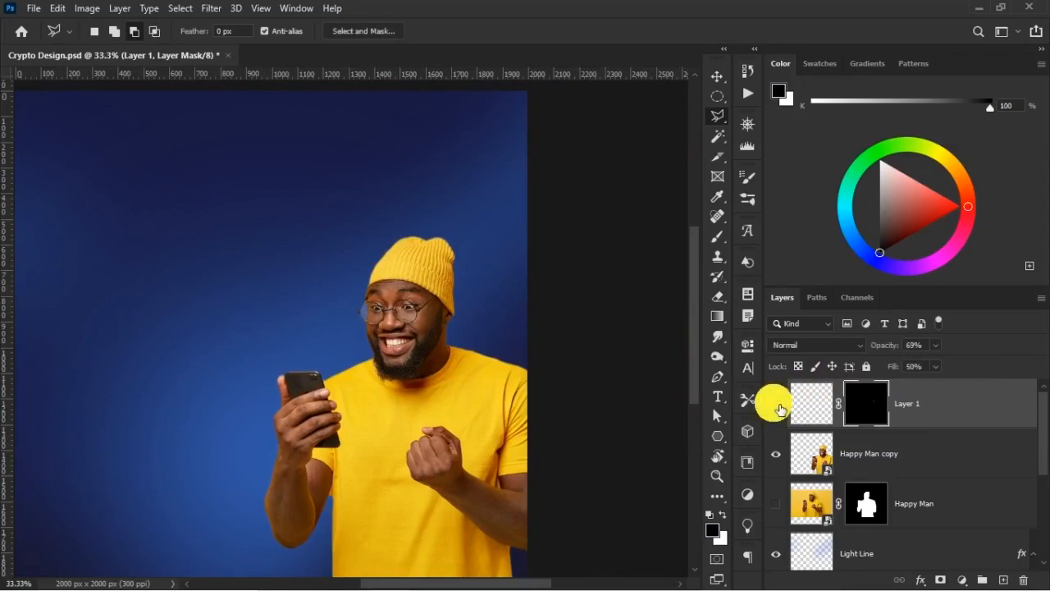
key(ctrl+minus)
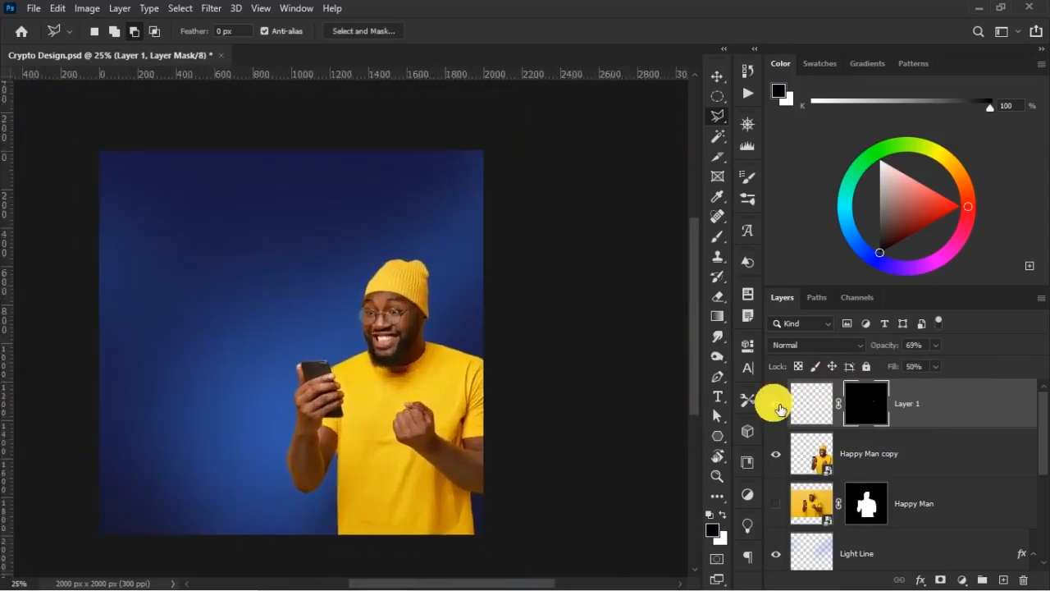
- Merge the grey lens layer with the Happy Man copy layer
key(v)
ctrl+click(944, 453)
right_click(944, 456)
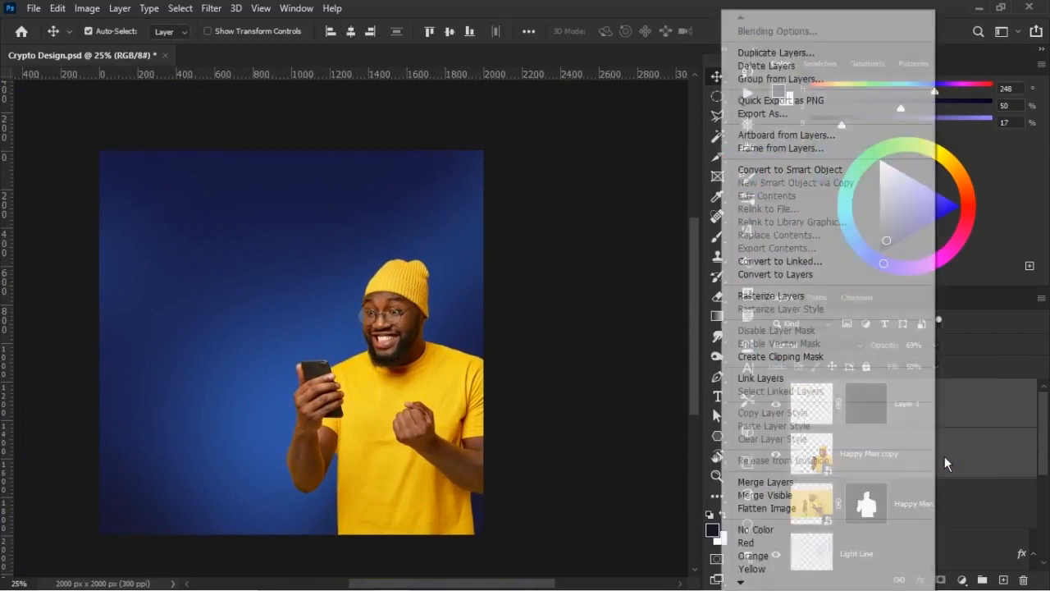
click(800, 482)
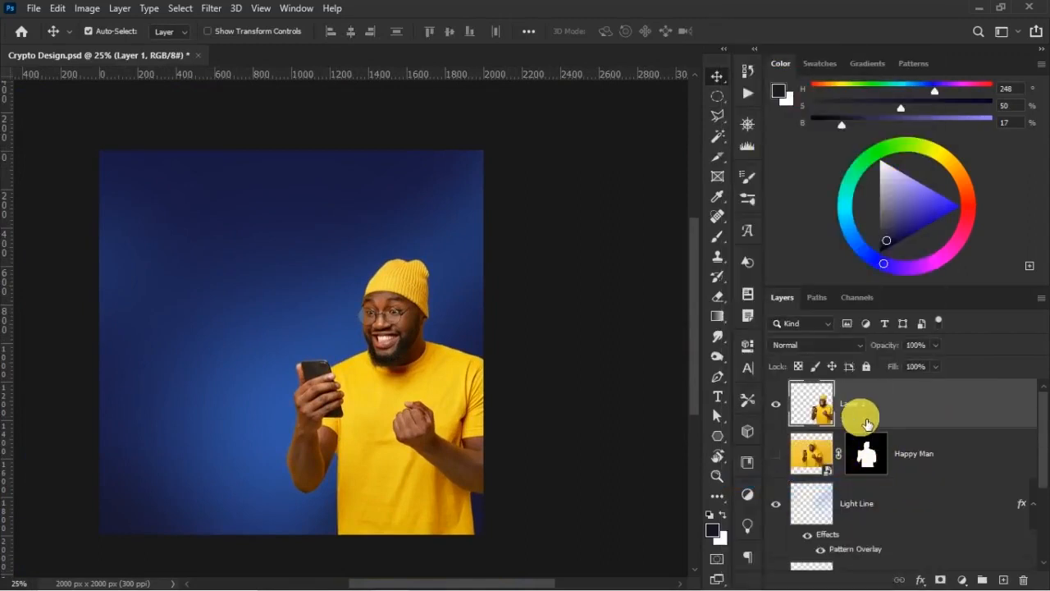
- Rename the merged layer HAPPY MAN and convert it to a smart object
double_click(859, 412)
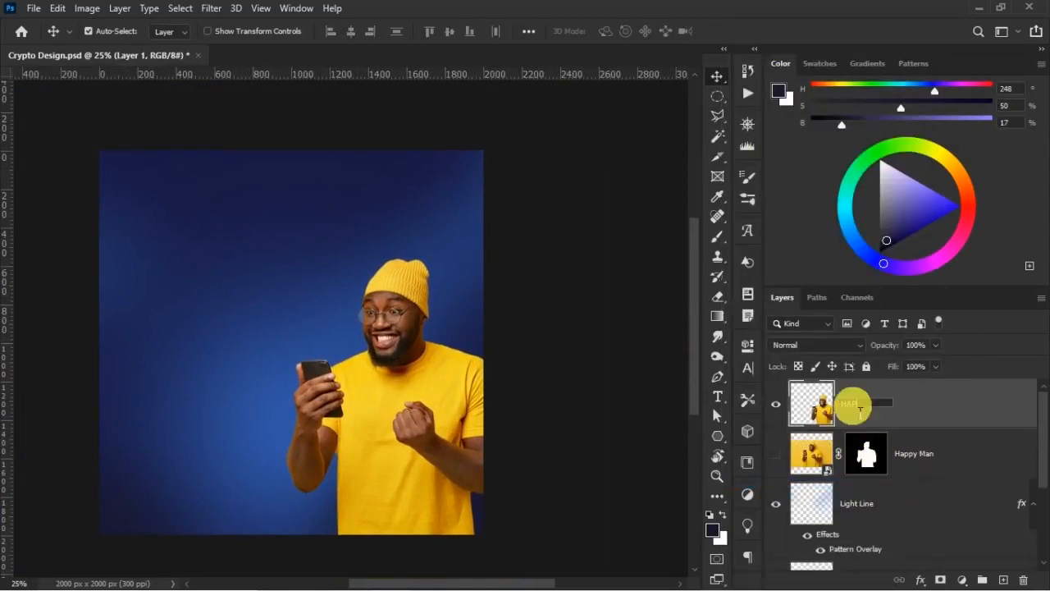
key(Return)
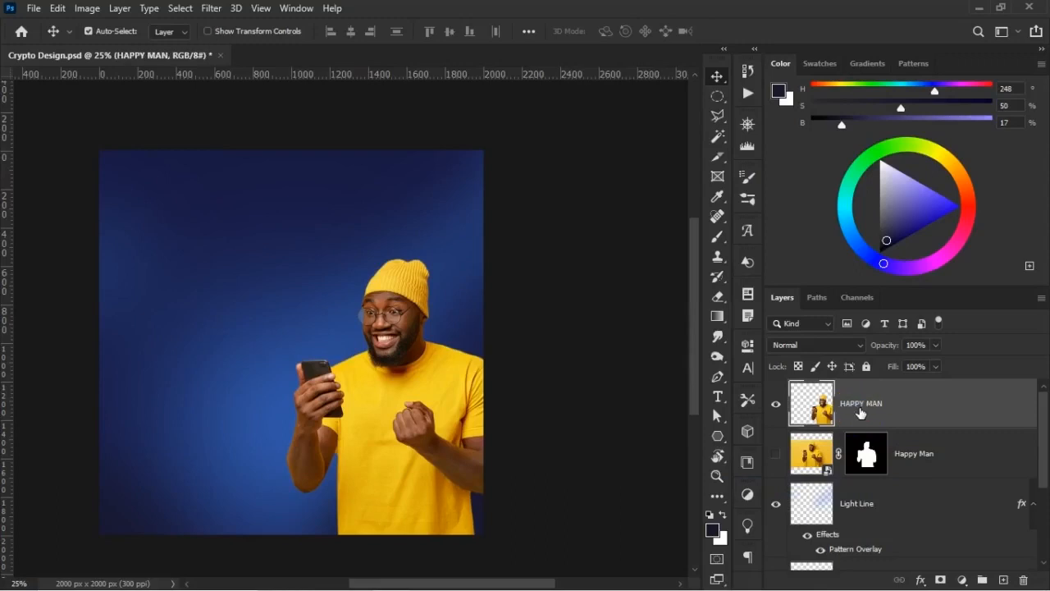
right_click(859, 413)
click(773, 214)
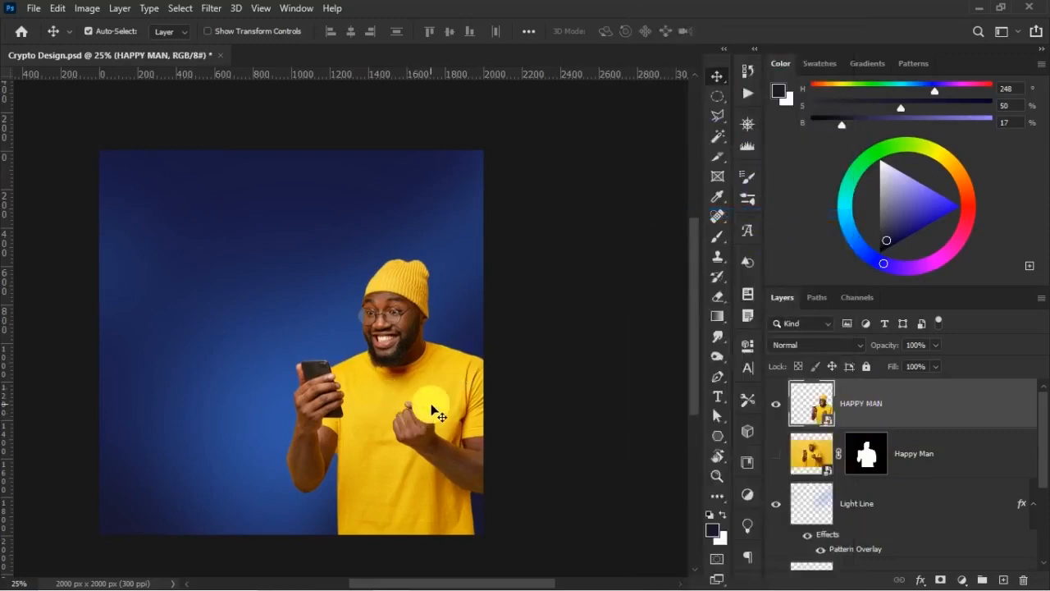
- Open the Camera Raw filter on the HAPPY MAN layer with a side-by-side before and after preview of the man
click(211, 8)
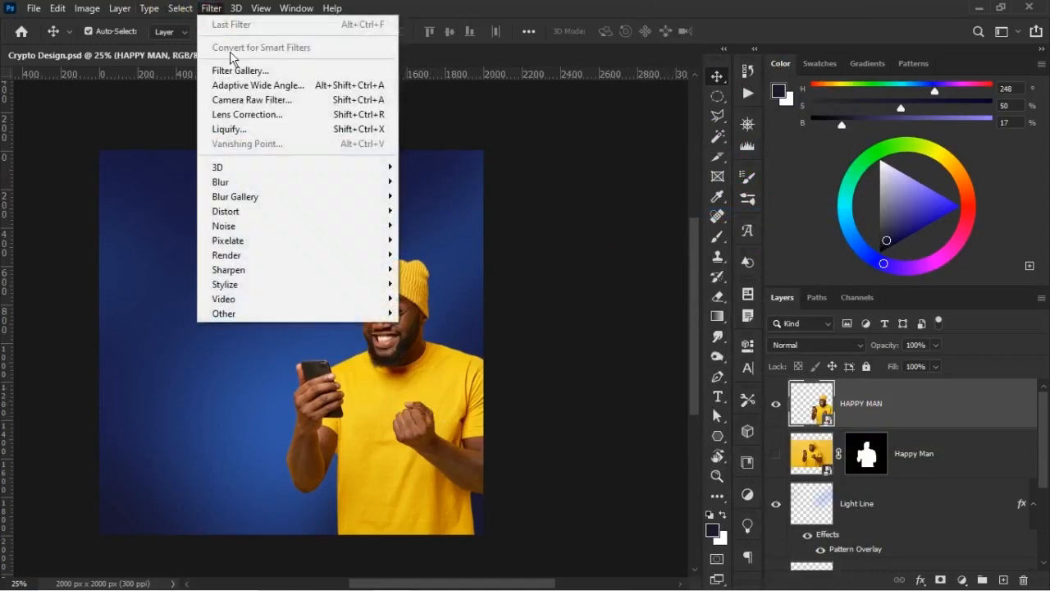
click(277, 102)
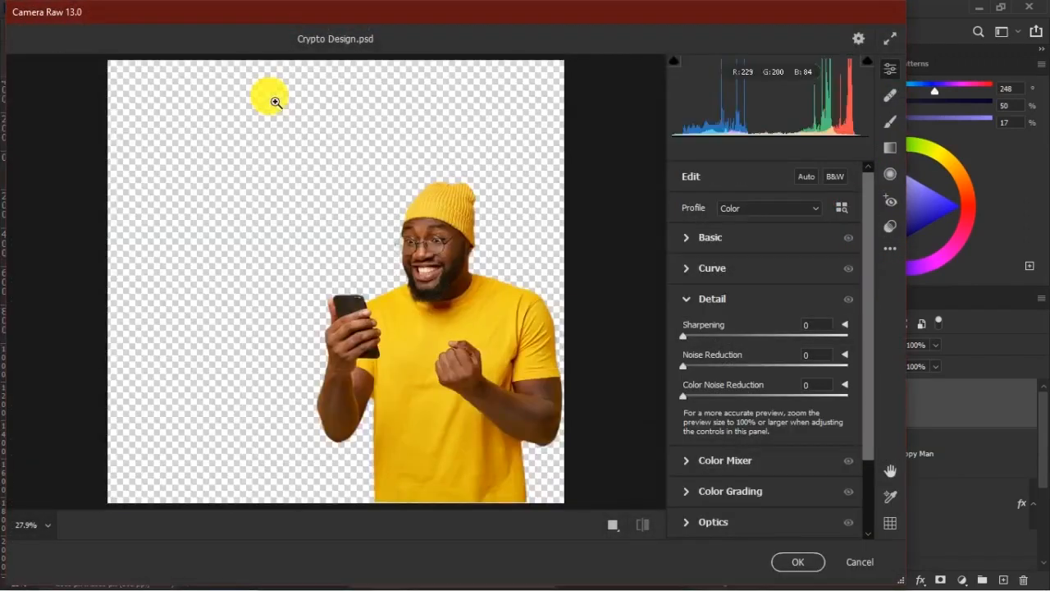
drag(462, 309, 558, 489)
drag(393, 394, 305, 361)
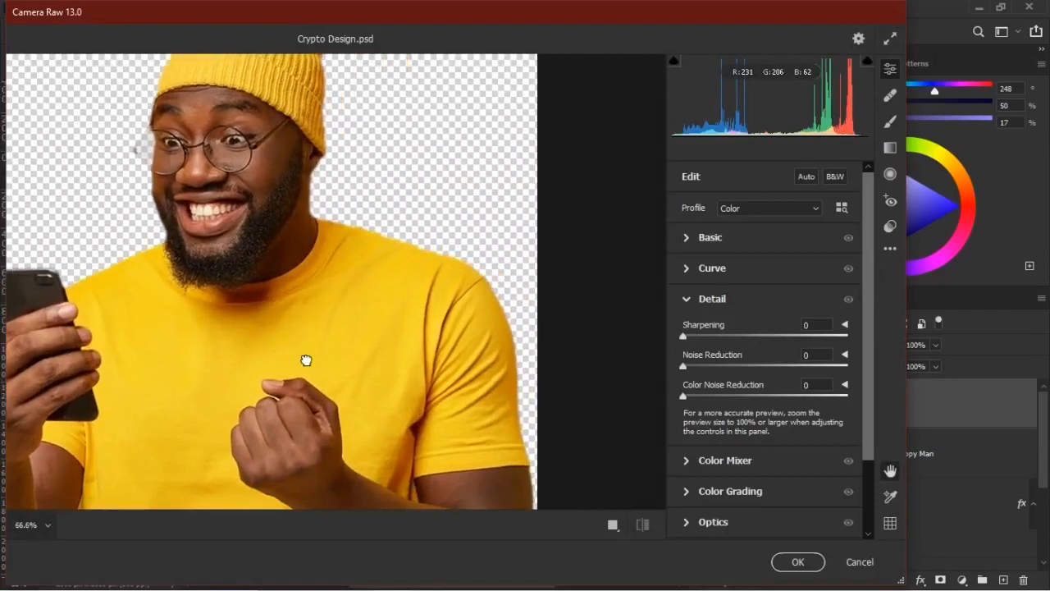
click(612, 524)
alt+click(268, 247)
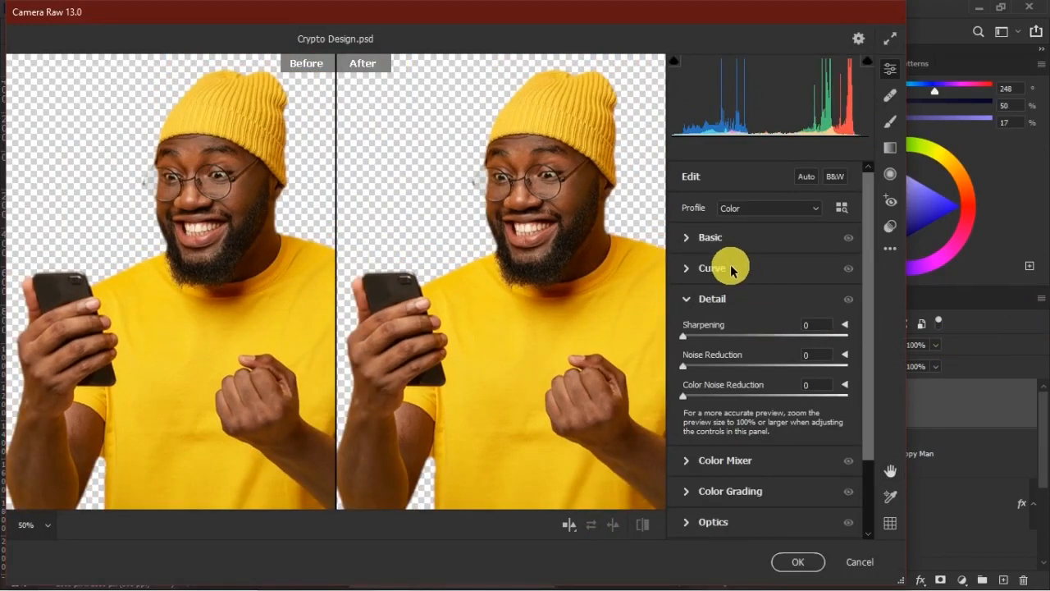
- Set the man's exposure to +0.10 in the basic Camera Raw adjustments
click(692, 240)
drag(776, 306, 764, 301)
click(783, 302)
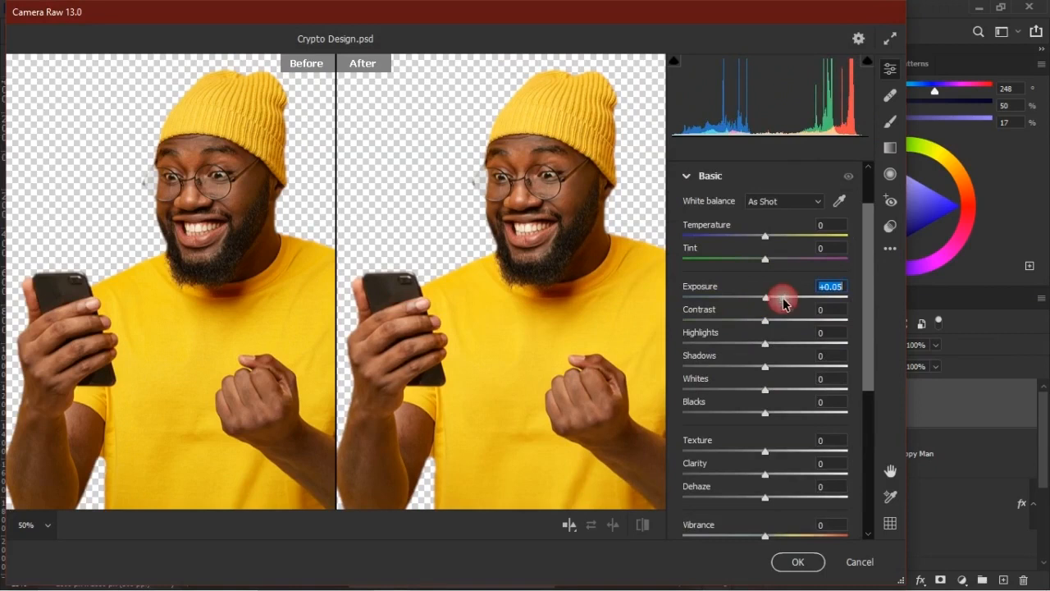
click(842, 289)
key(Up)
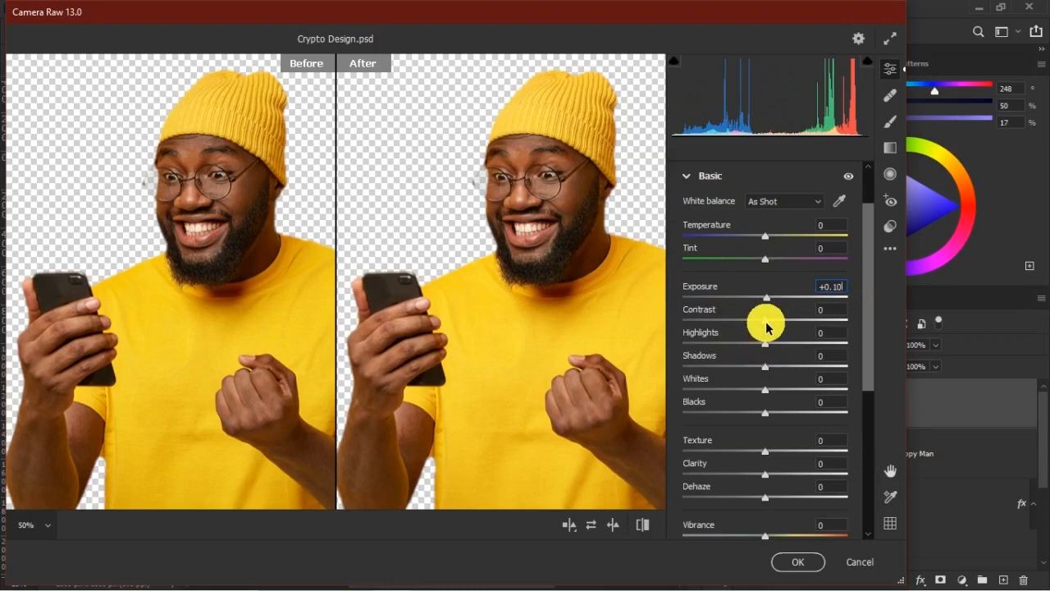
- Set highlights to +8, whites to +14, contrast to +7 and shadows to +6 for the man
drag(766, 349, 772, 348)
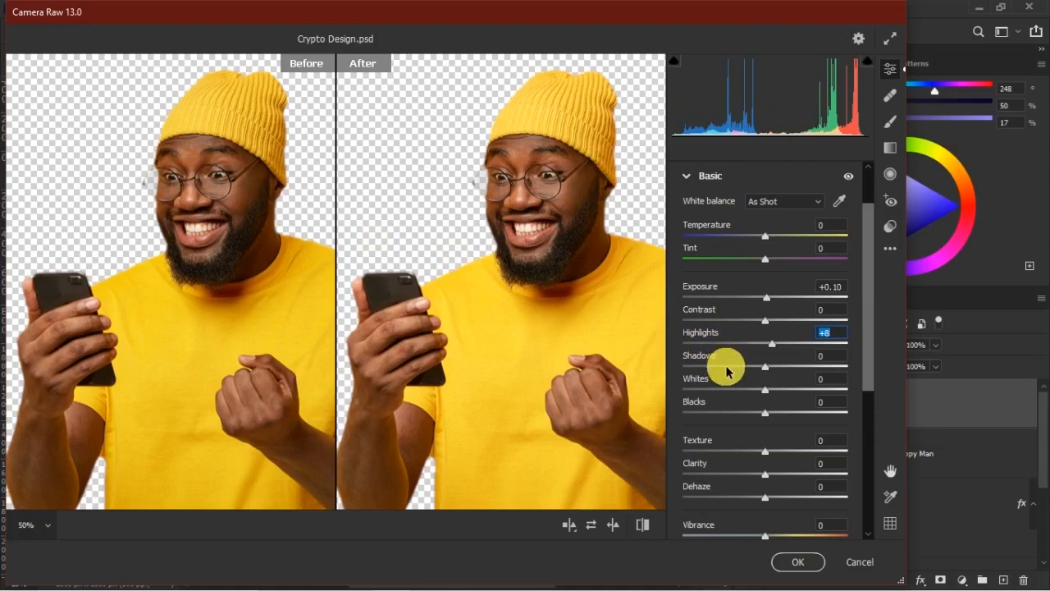
mouse_move(767, 390)
mouse_down()
mouse_move(792, 400)
mouse_move(775, 386)
mouse_up()
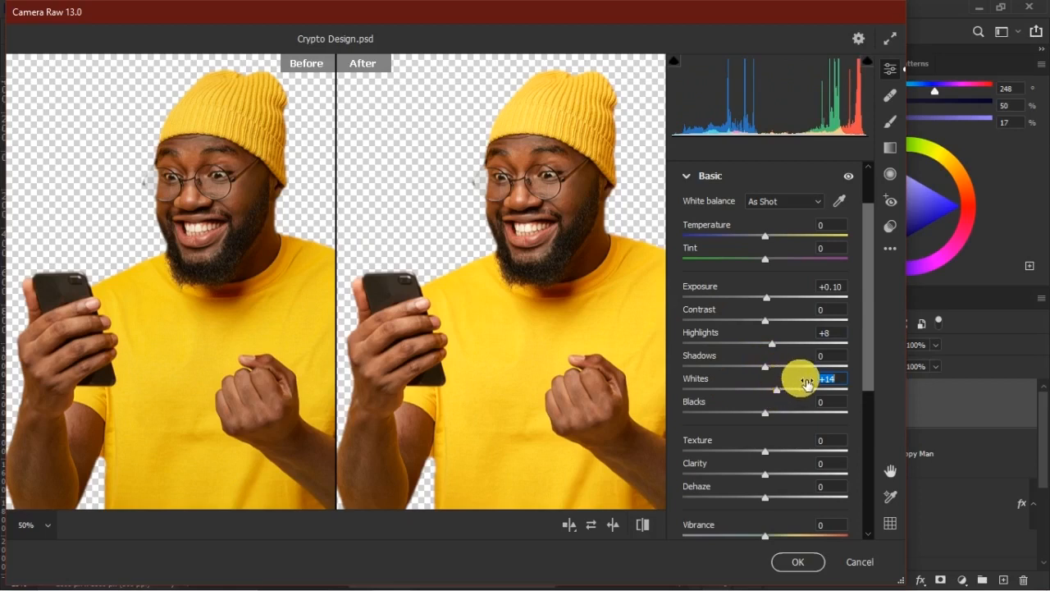
drag(763, 323, 768, 358)
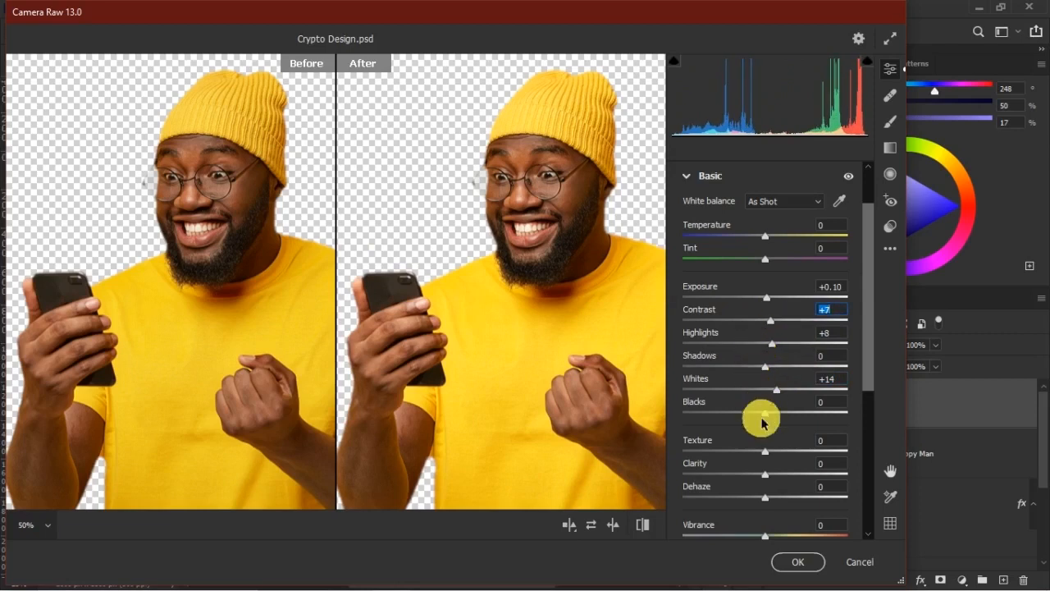
mouse_move(769, 367)
mouse_down()
mouse_move(778, 375)
mouse_move(771, 368)
mouse_up()
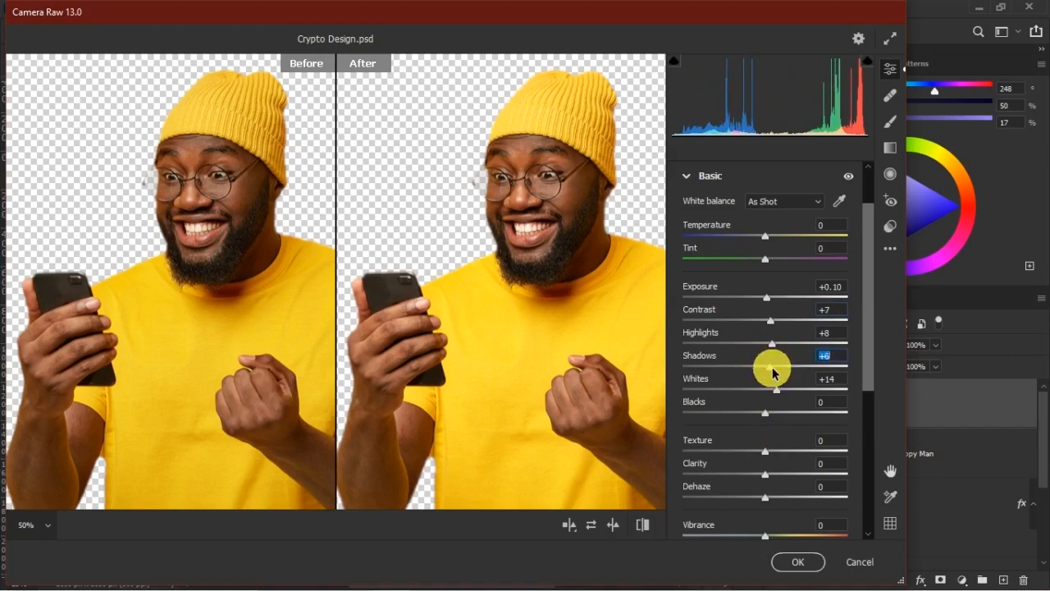
- Set the man's blacks to -5, texture to +9 and clarity to +8 in the basic Camera Raw adjustments
drag(776, 415, 766, 417)
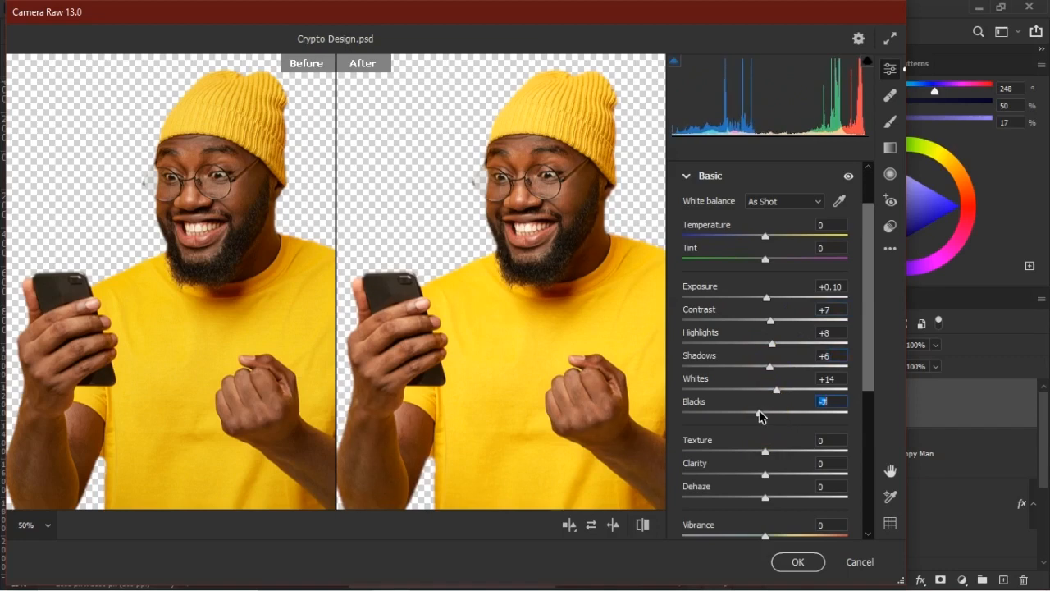
drag(761, 416, 763, 413)
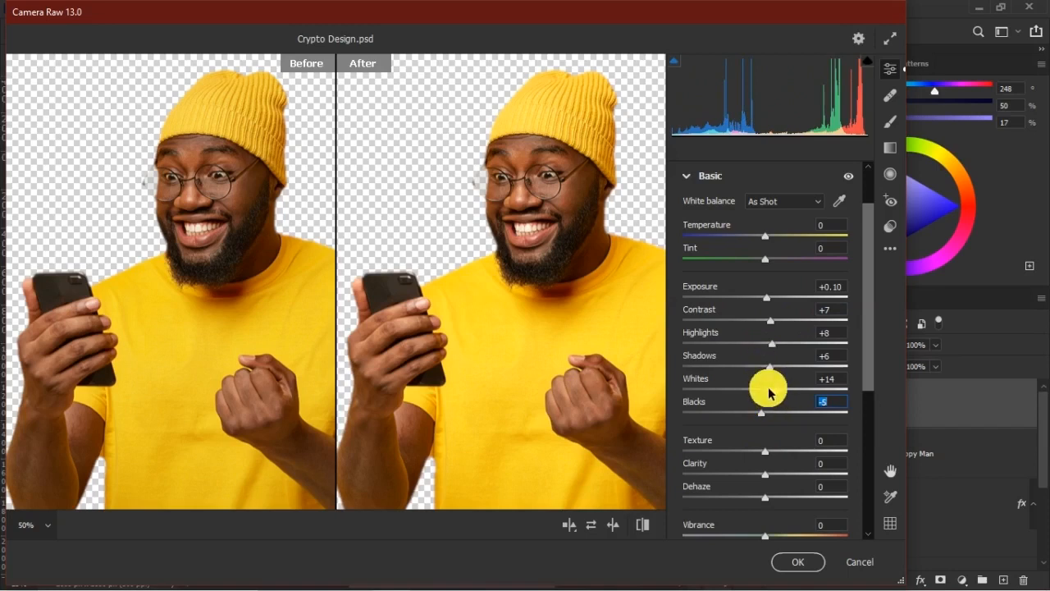
scroll(768, 394, down, 6)
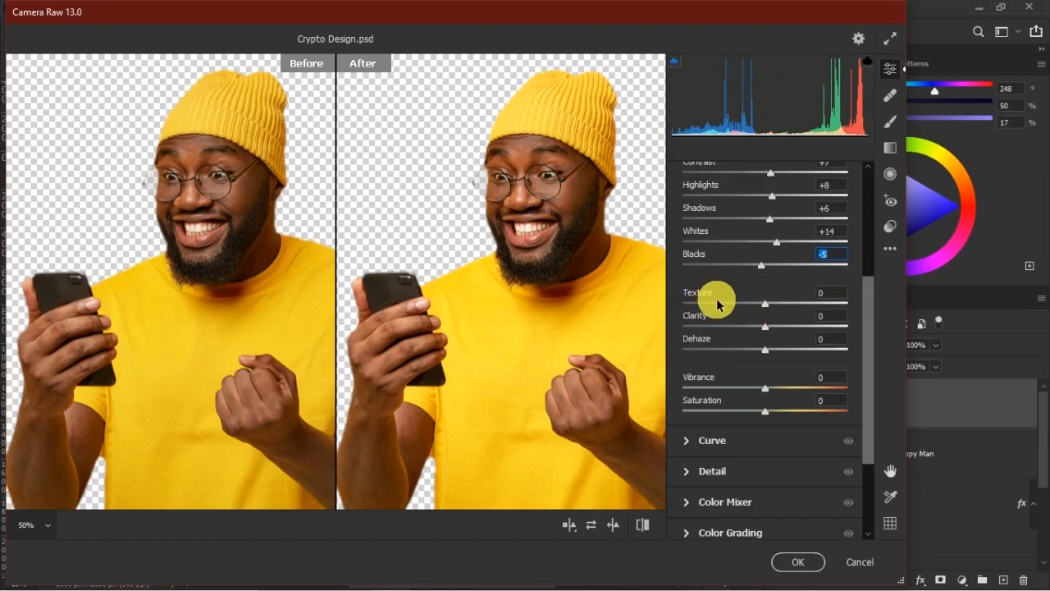
click(770, 303)
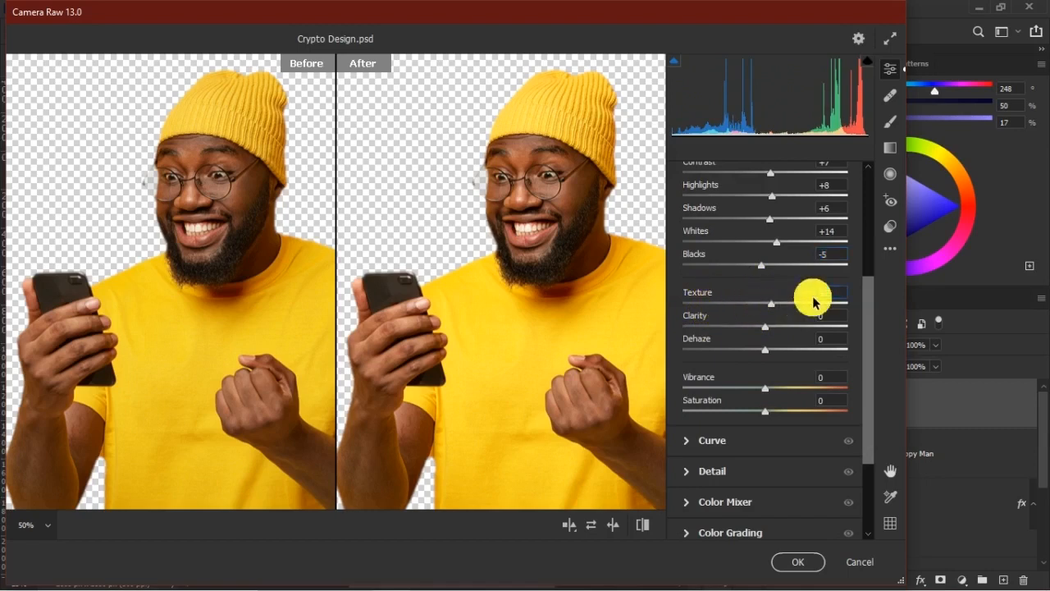
drag(770, 325, 777, 330)
scroll(582, 205, up, 3)
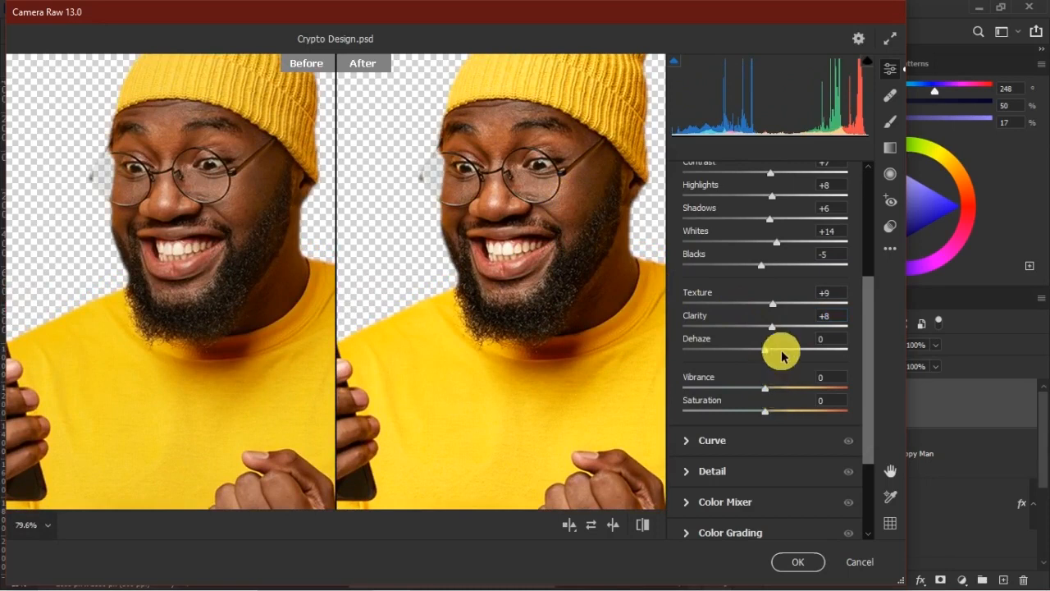
- Set the man's sharpening to 20 and noise reduction to 11, and apply the Camera Raw filter
scroll(778, 359, down, 4)
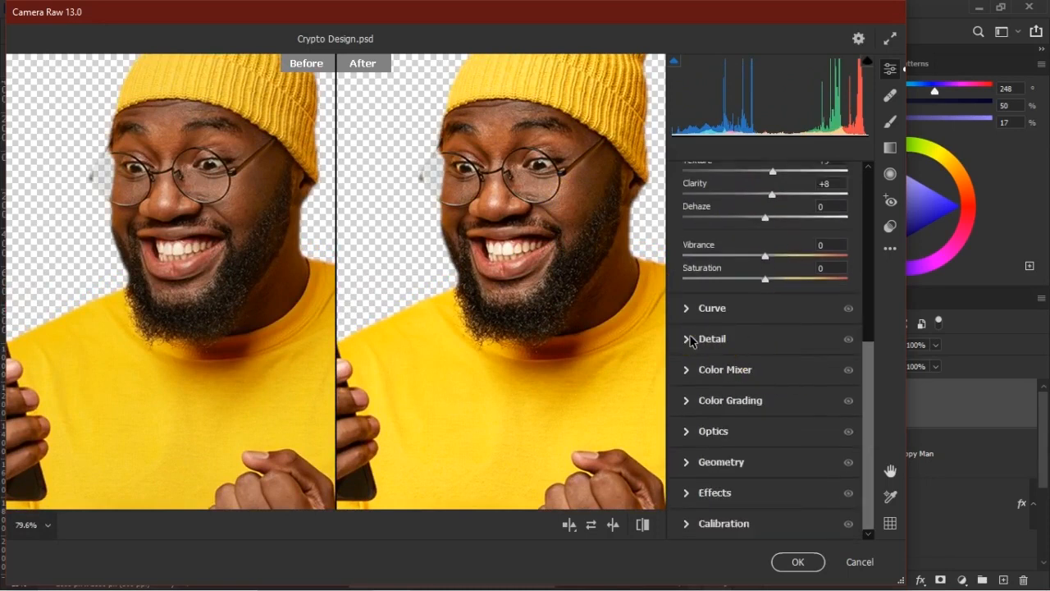
click(719, 337)
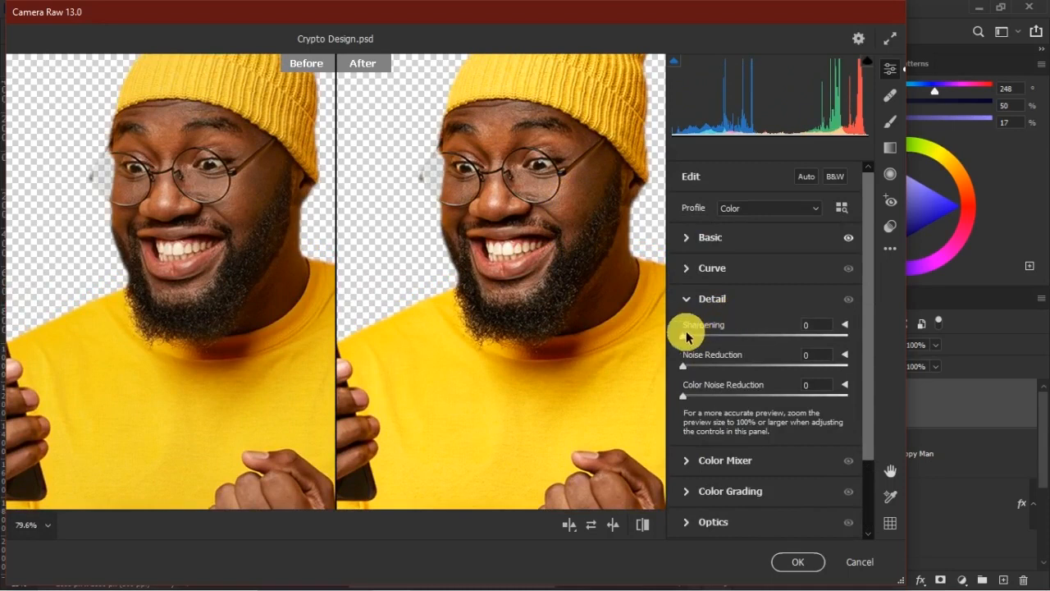
drag(683, 336, 705, 337)
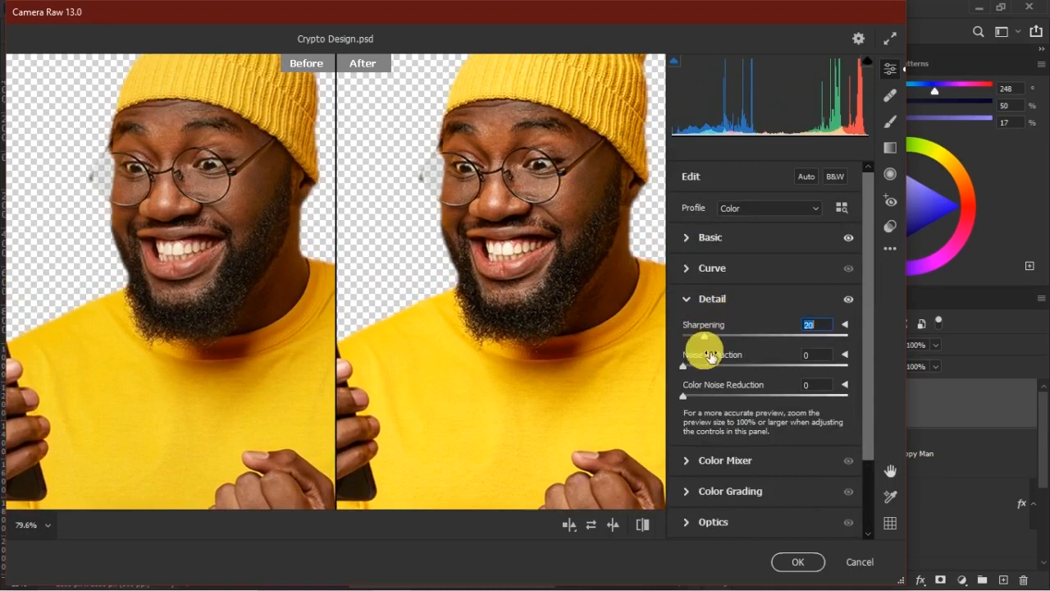
click(690, 367)
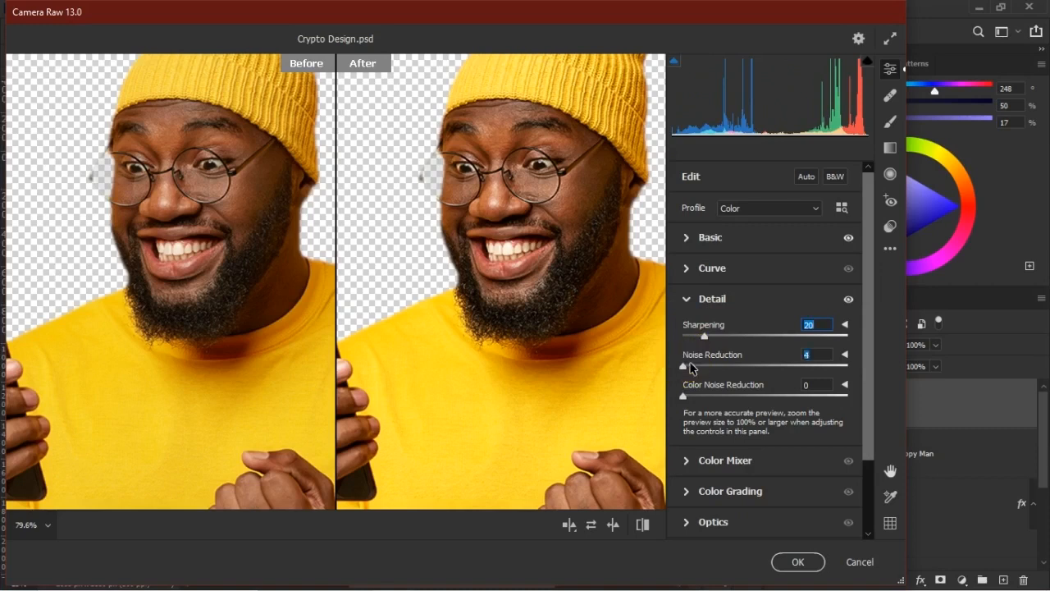
click(701, 367)
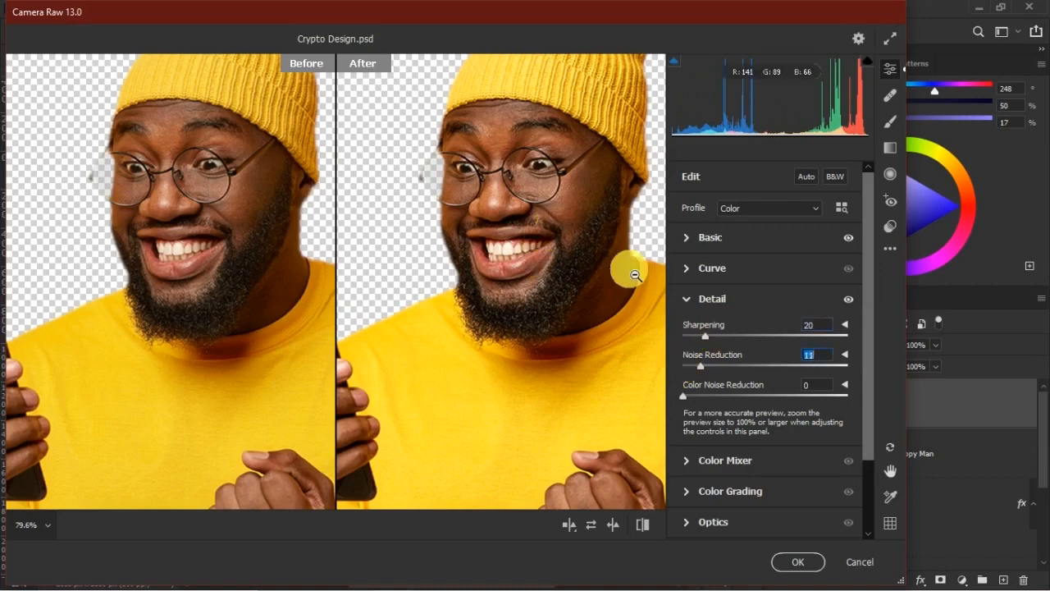
scroll(705, 352, down, 3)
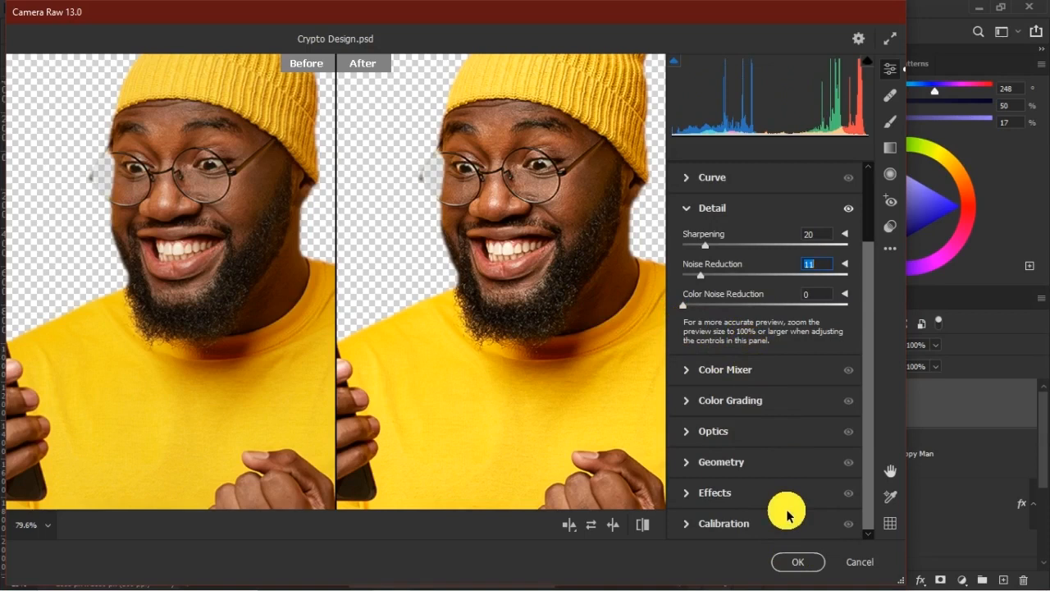
click(796, 561)
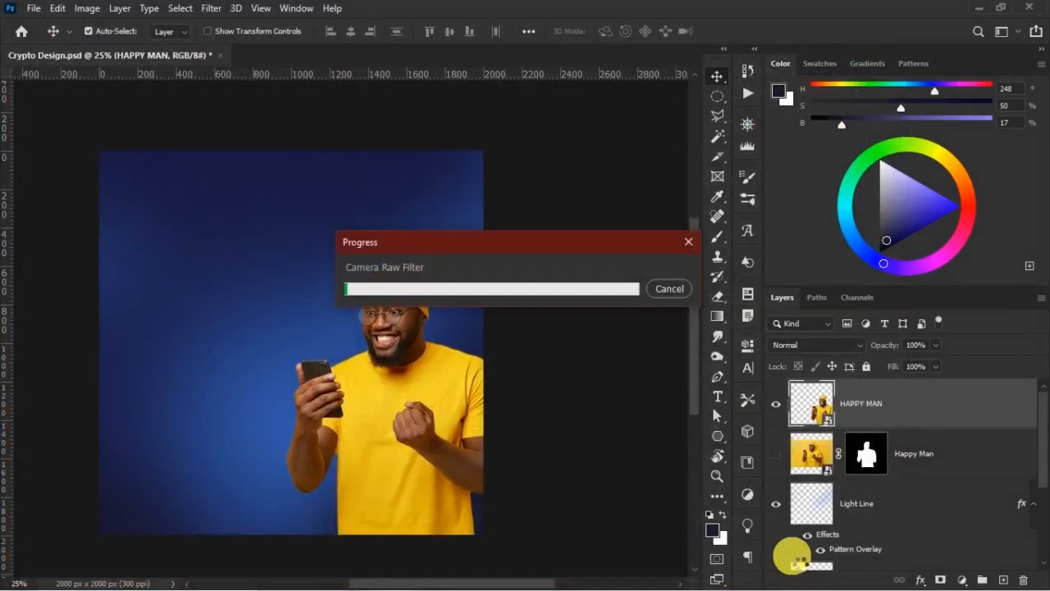
- Move the man slightly downward on the canvas
click(782, 529)
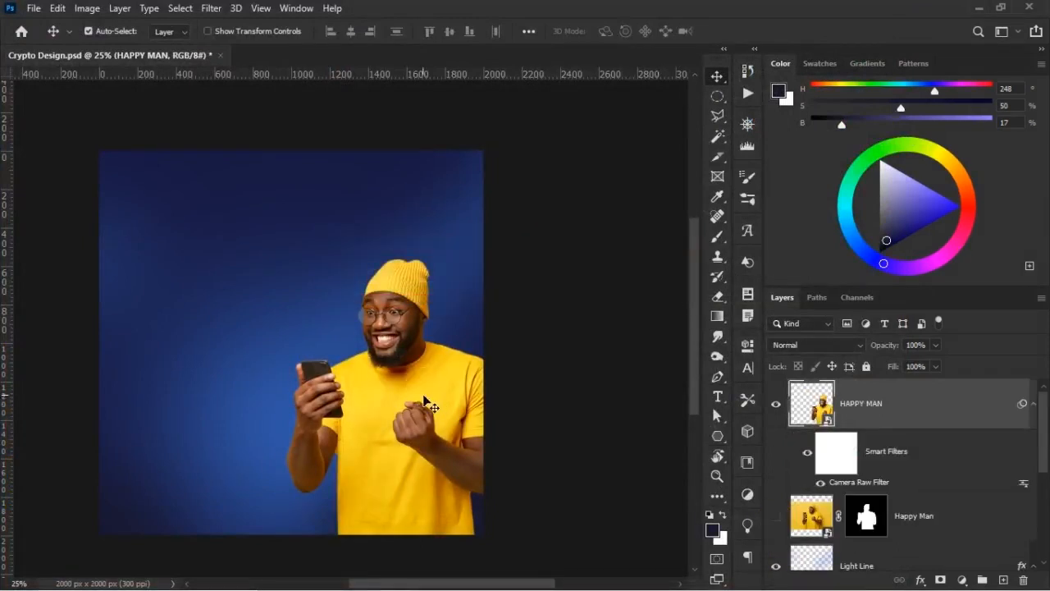
drag(410, 397, 408, 400)
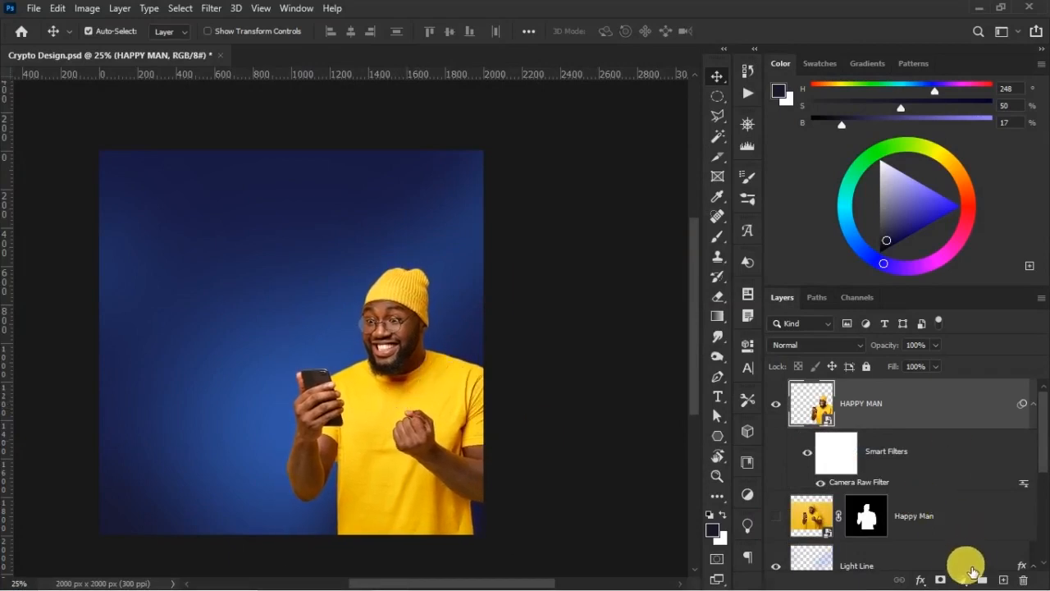
- Add a Color Balance adjustment layer above HAPPY MAN with midtones at -10 cyan-red and +7 yellow-blue
click(961, 579)
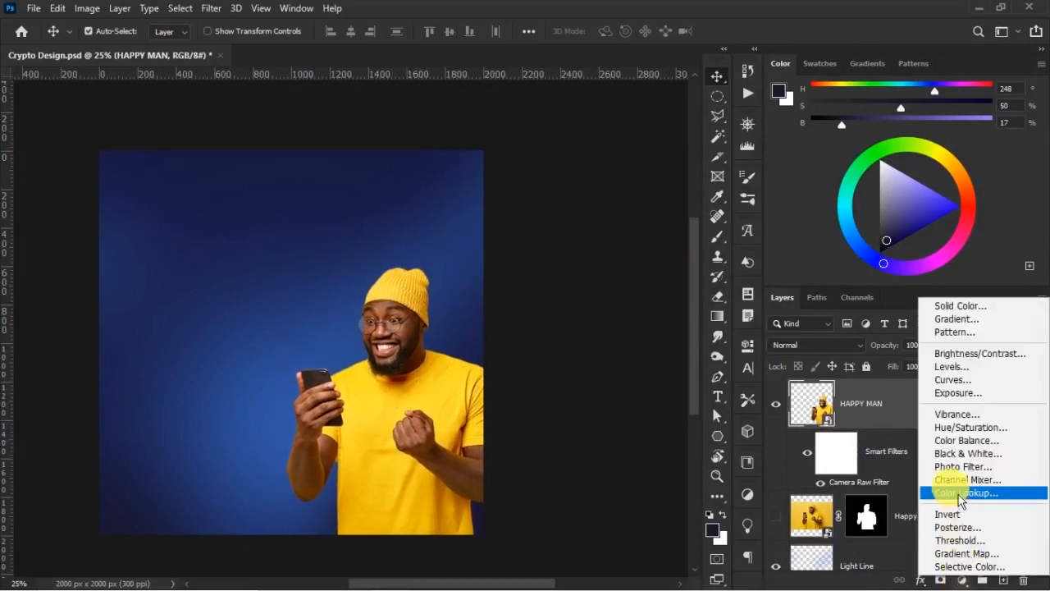
click(960, 439)
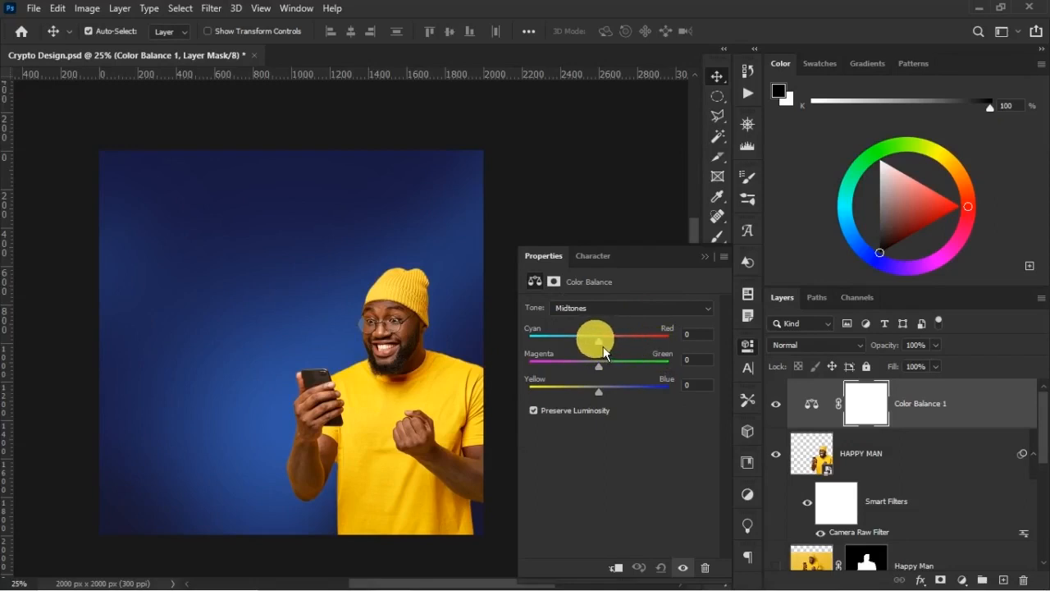
drag(597, 345, 598, 347)
drag(611, 402, 610, 400)
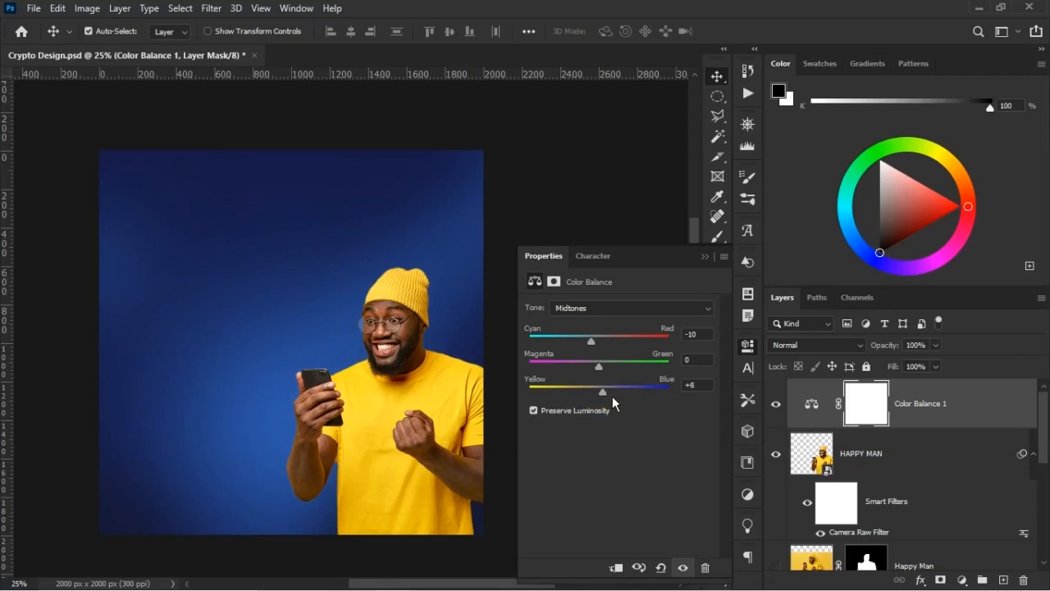
drag(612, 396, 614, 397)
text(7)
key(Tab)
- Set the Color Balance shadows to -17 cyan-red and +8 yellow-blue
click(608, 309)
click(603, 320)
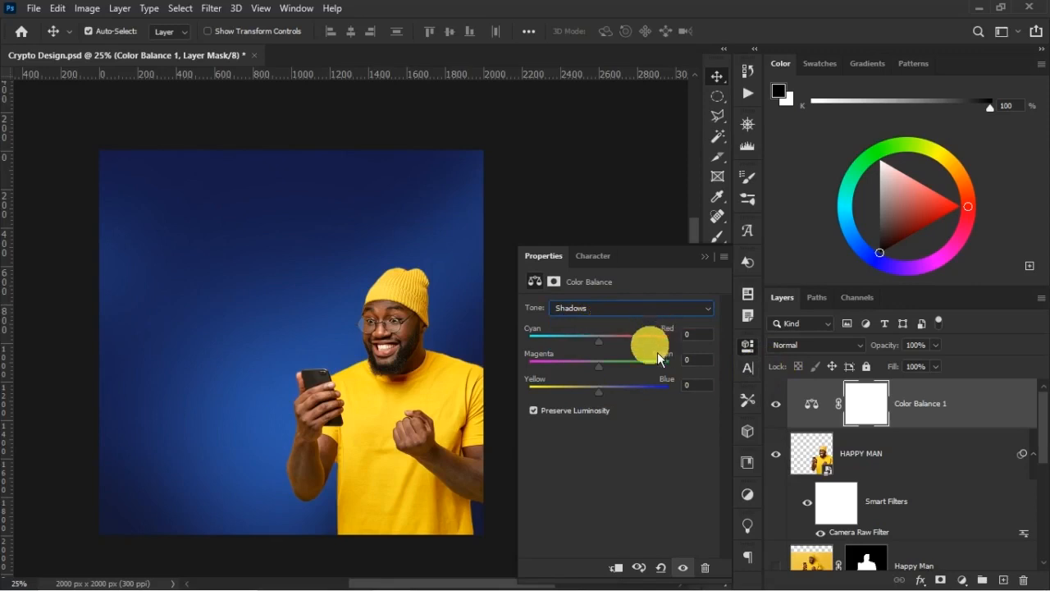
drag(607, 349, 597, 348)
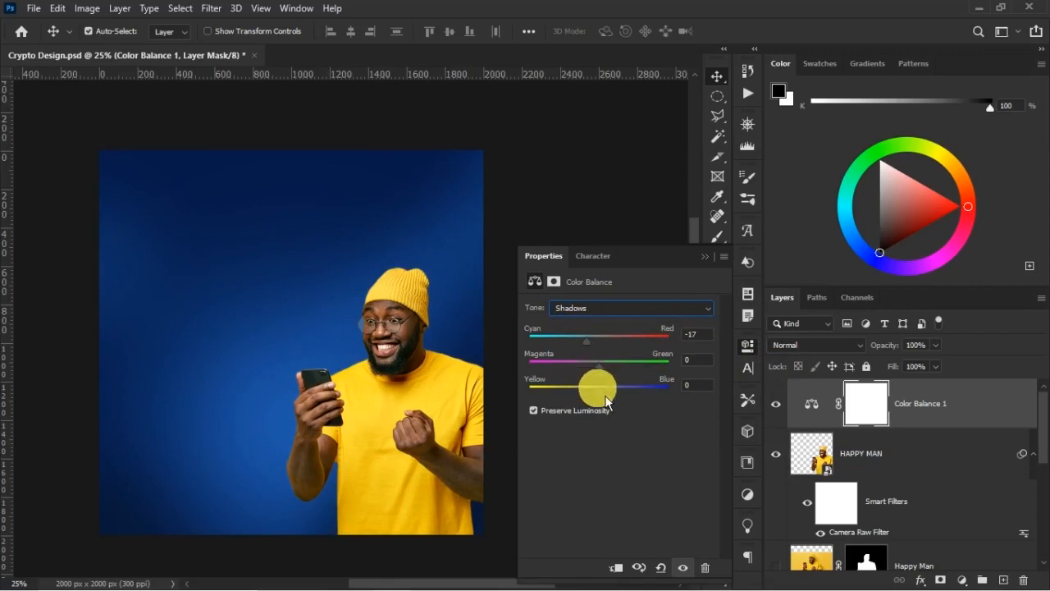
drag(611, 397, 612, 397)
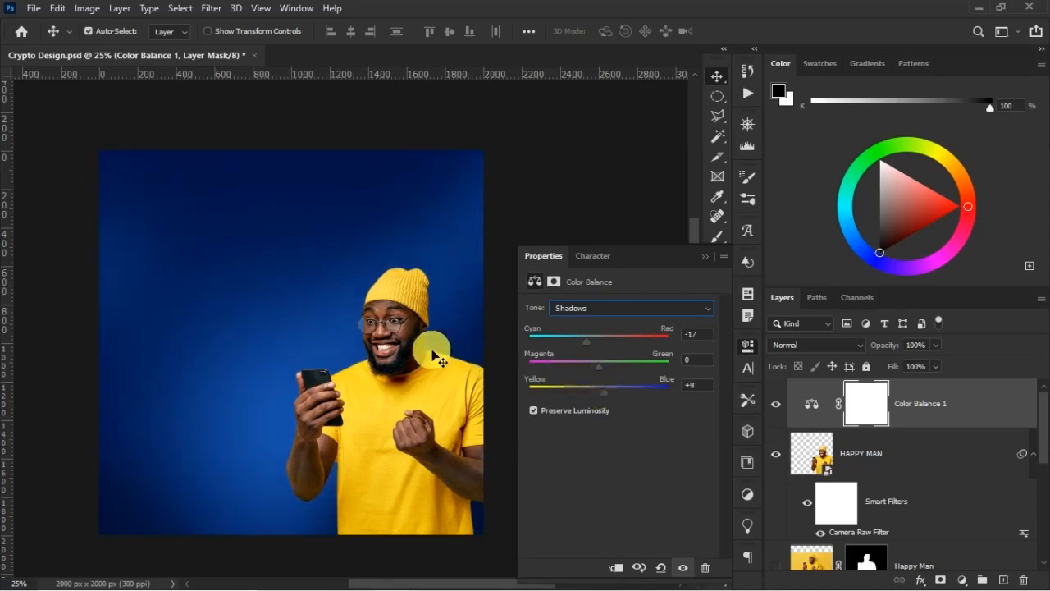
- Set the Color Balance highlights to -22 cyan-red and clip the adjustment layer to HAPPY MAN
click(568, 309)
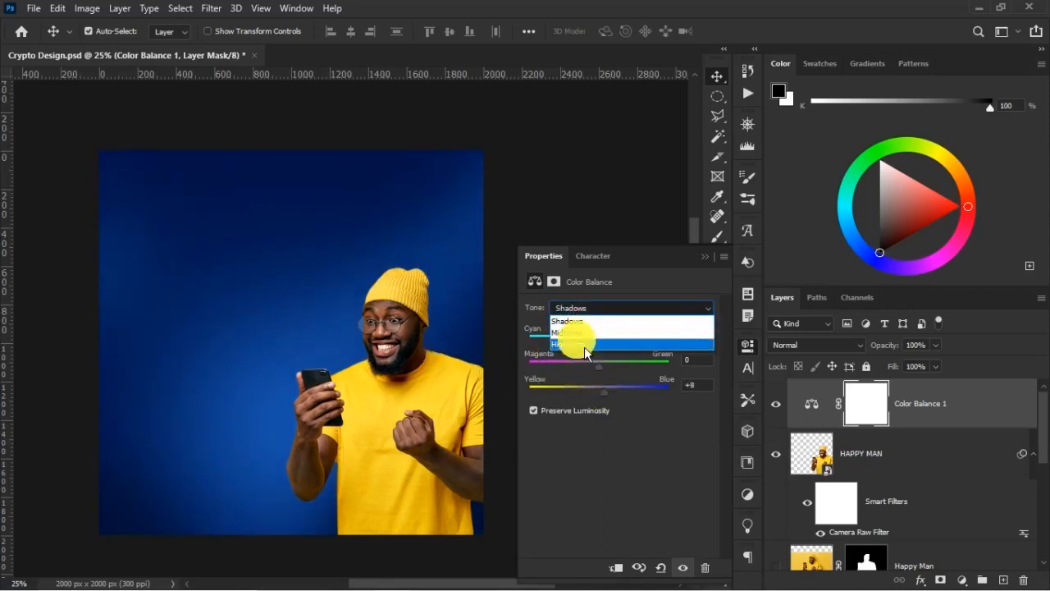
click(573, 332)
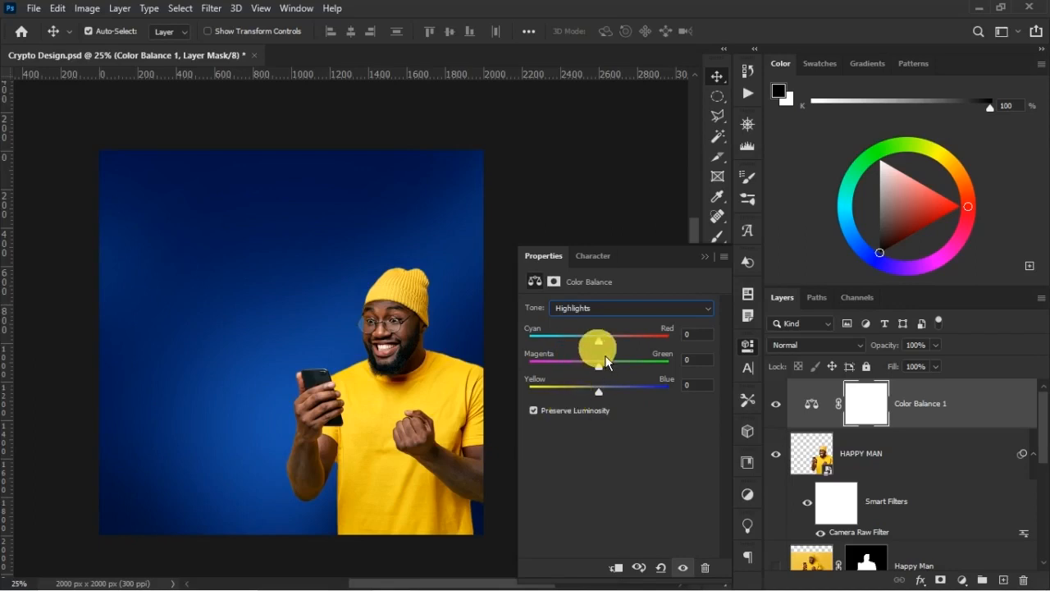
drag(606, 349, 591, 348)
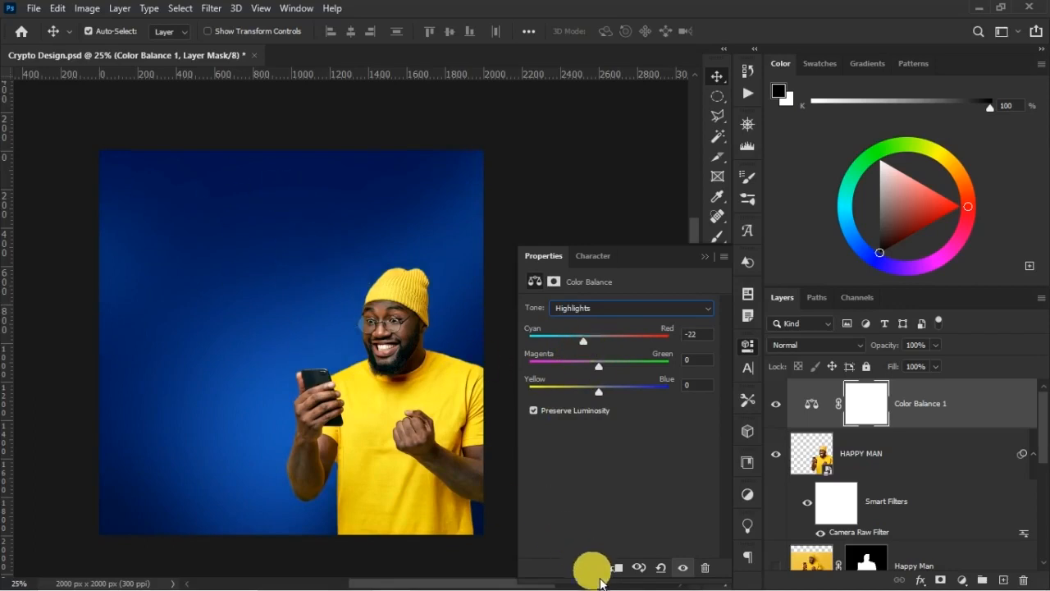
click(615, 566)
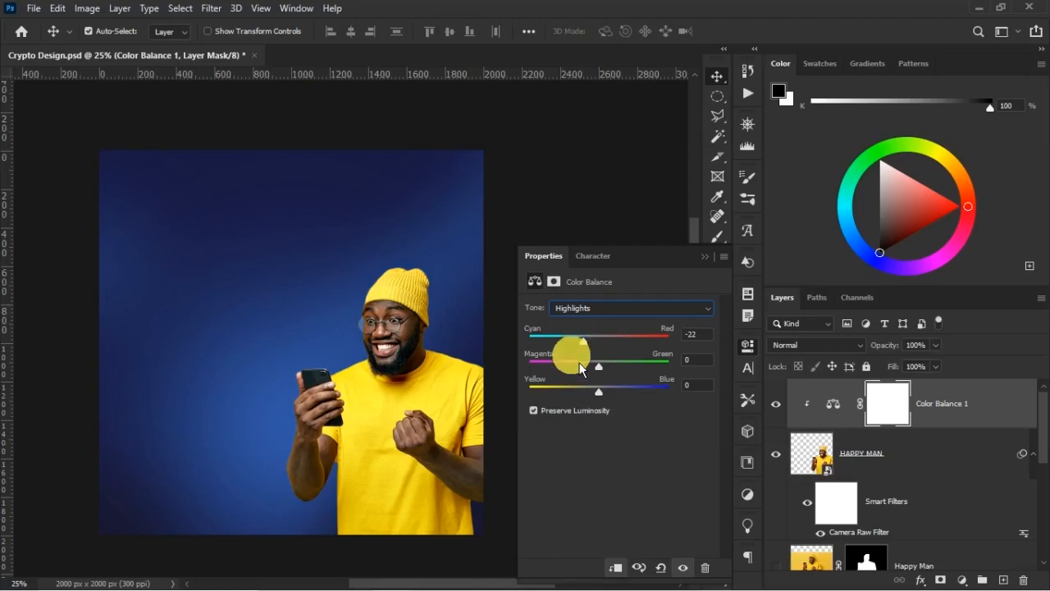
- Set the Color Balance highlights to -12 cyan-red and +5 yellow-blue, and close the adjustment's properties
drag(592, 345, 598, 347)
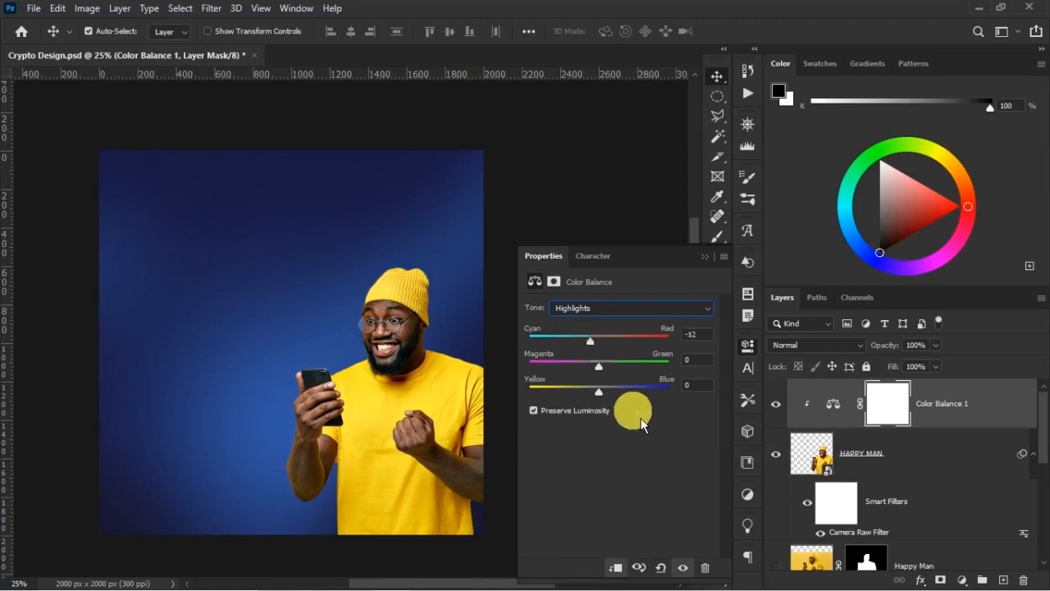
mouse_move(607, 394)
mouse_down()
mouse_move(622, 398)
mouse_move(609, 396)
mouse_up()
click(697, 388)
key(BackSpace)
text(5)
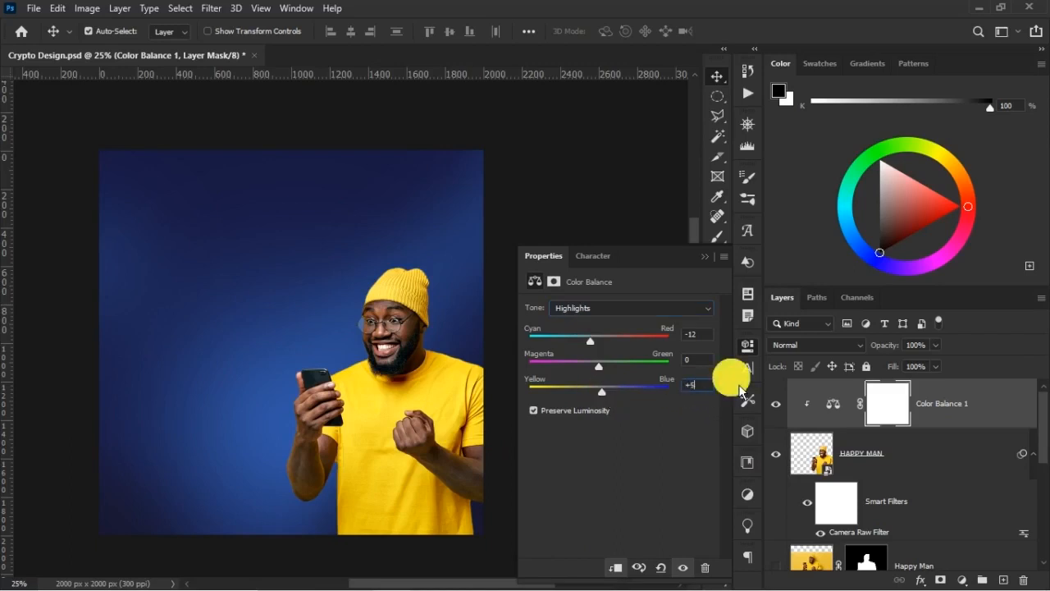
click(704, 257)
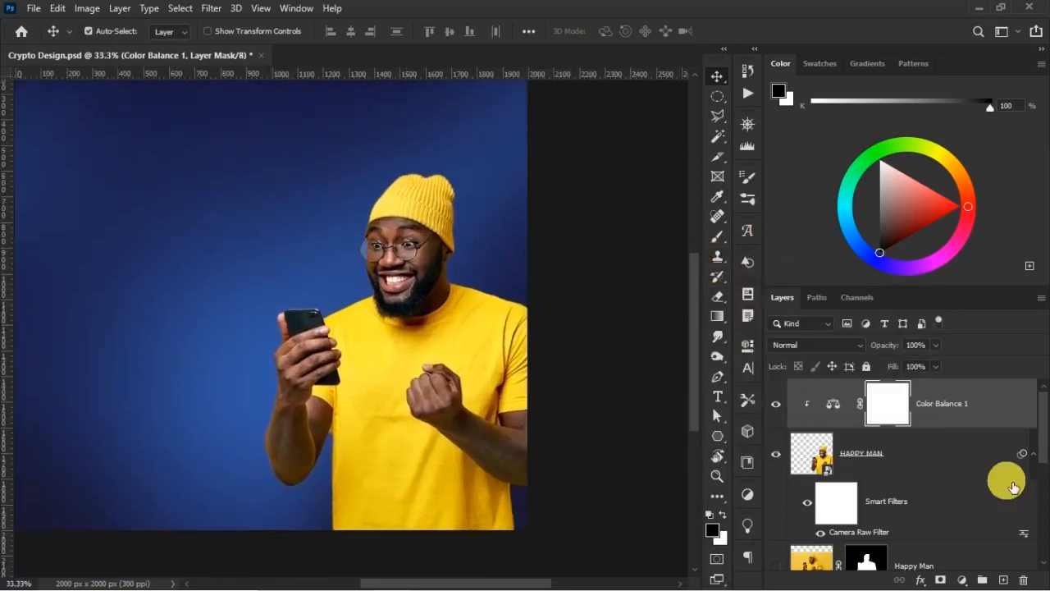
- Reopen the Camera Raw smart filter on the HAPPY MAN layer and set the overall saturation to -7
click(931, 461)
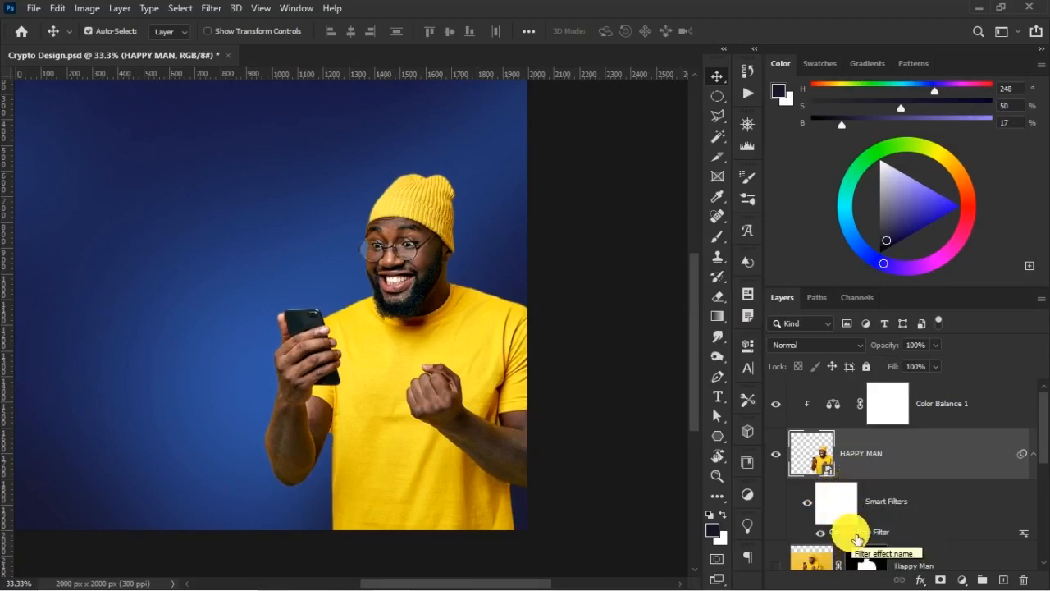
double_click(857, 537)
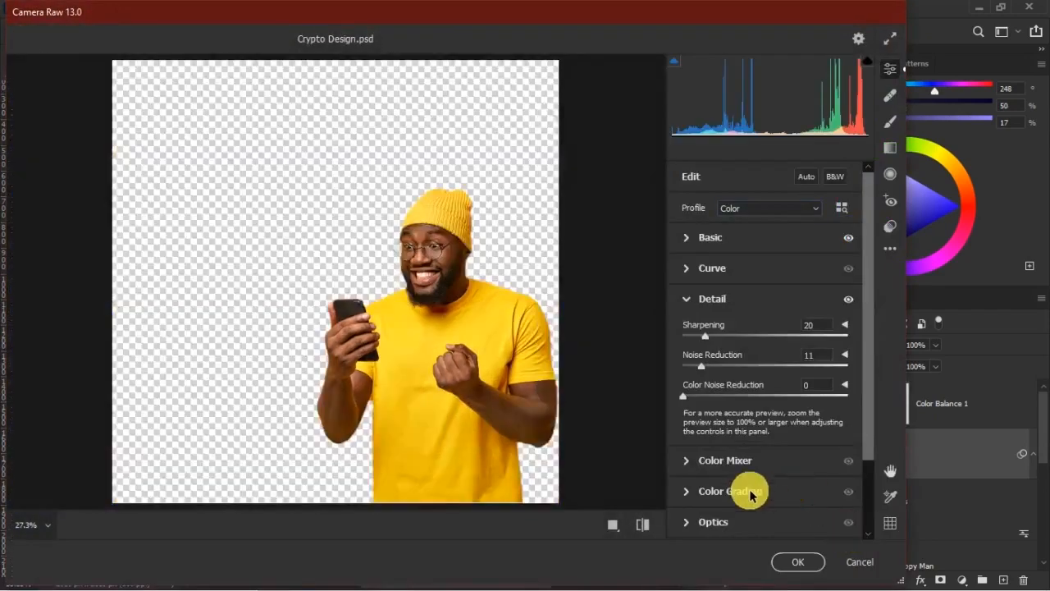
scroll(440, 341, up, 3)
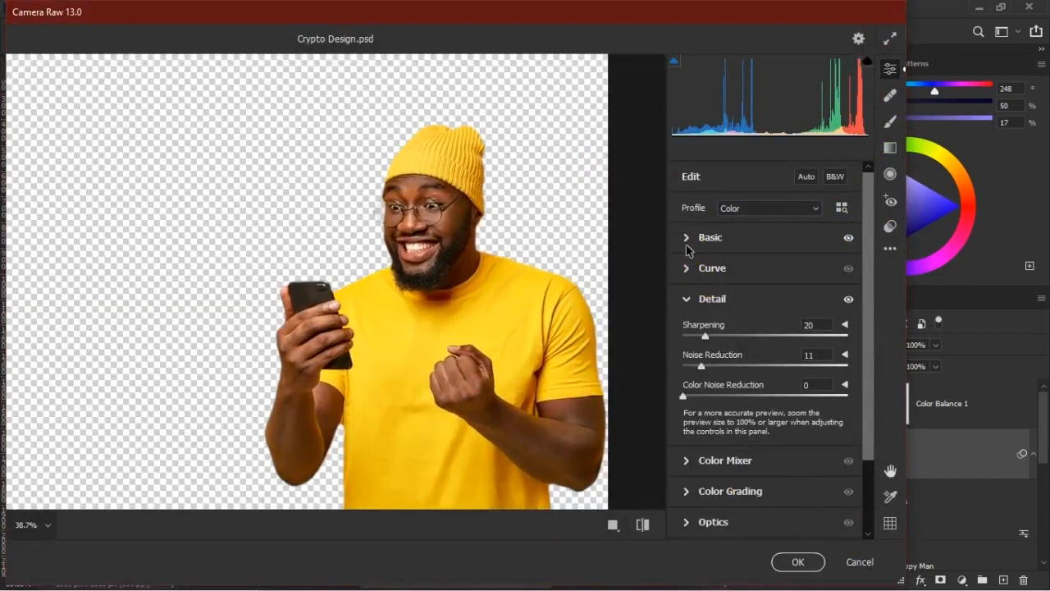
click(688, 246)
scroll(762, 484, down, 3)
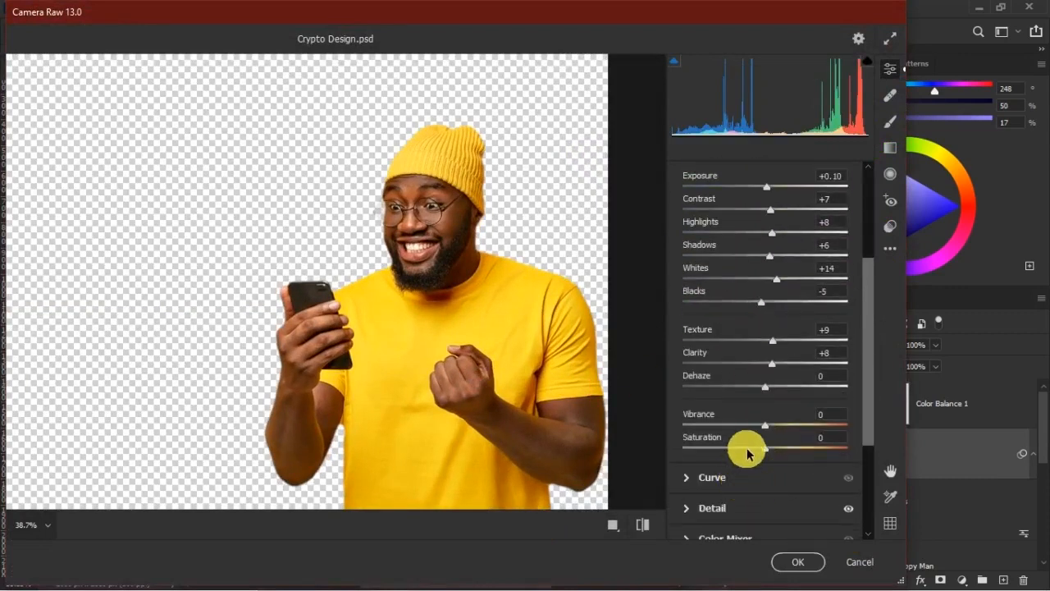
drag(766, 449, 761, 454)
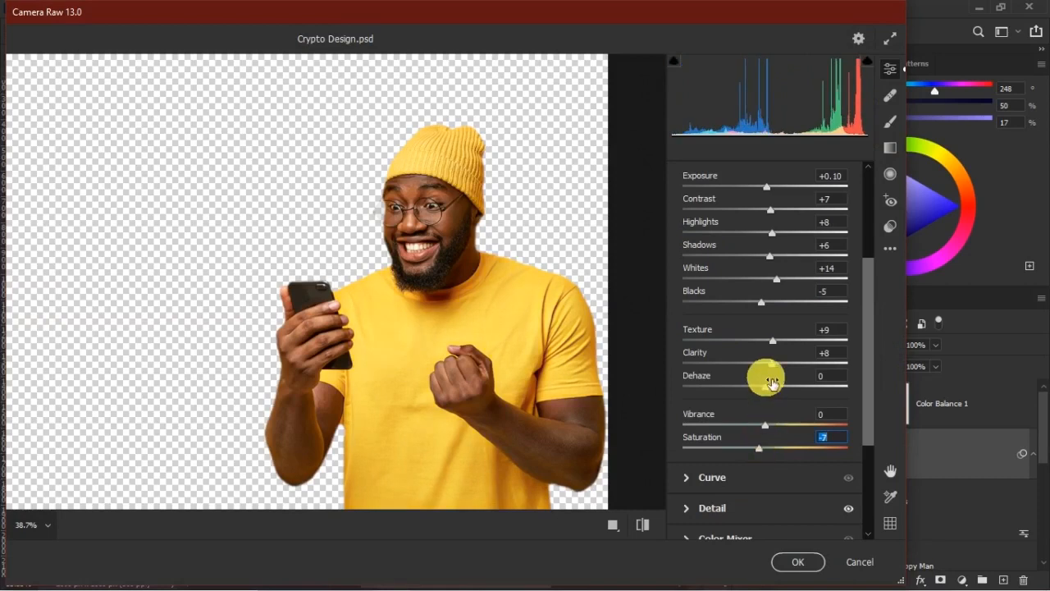
- Set the saturation of the yellows to -8 in the Camera Raw Color Mixer
scroll(763, 394, down, 4)
click(684, 378)
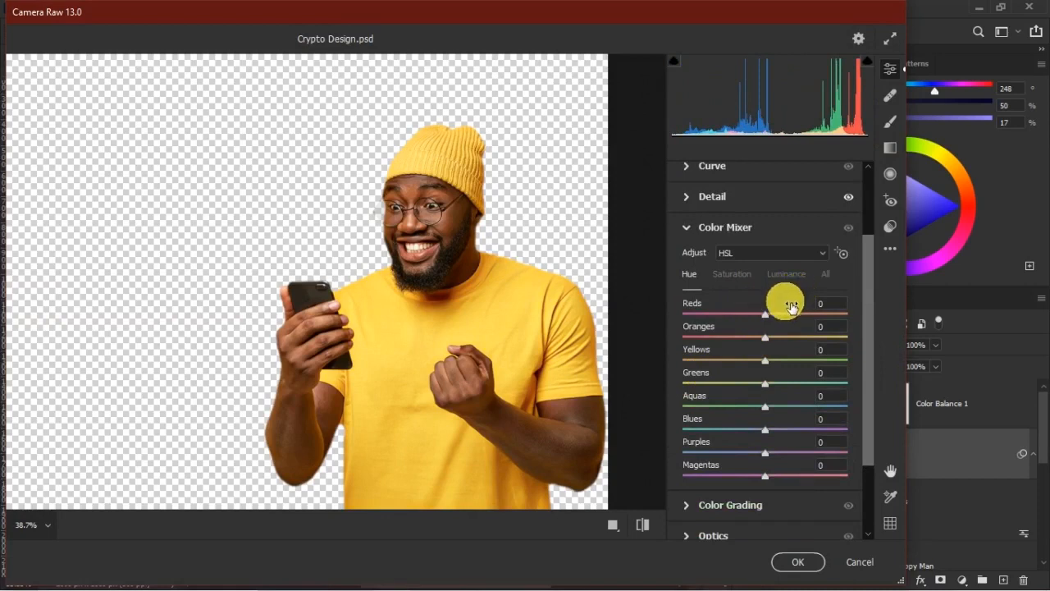
click(732, 275)
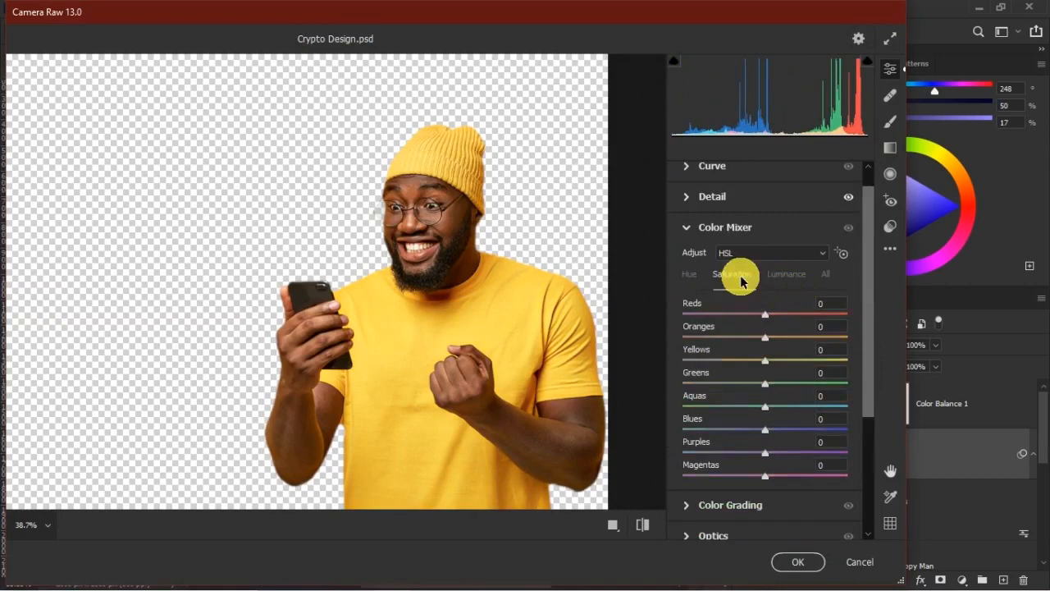
drag(764, 360, 768, 369)
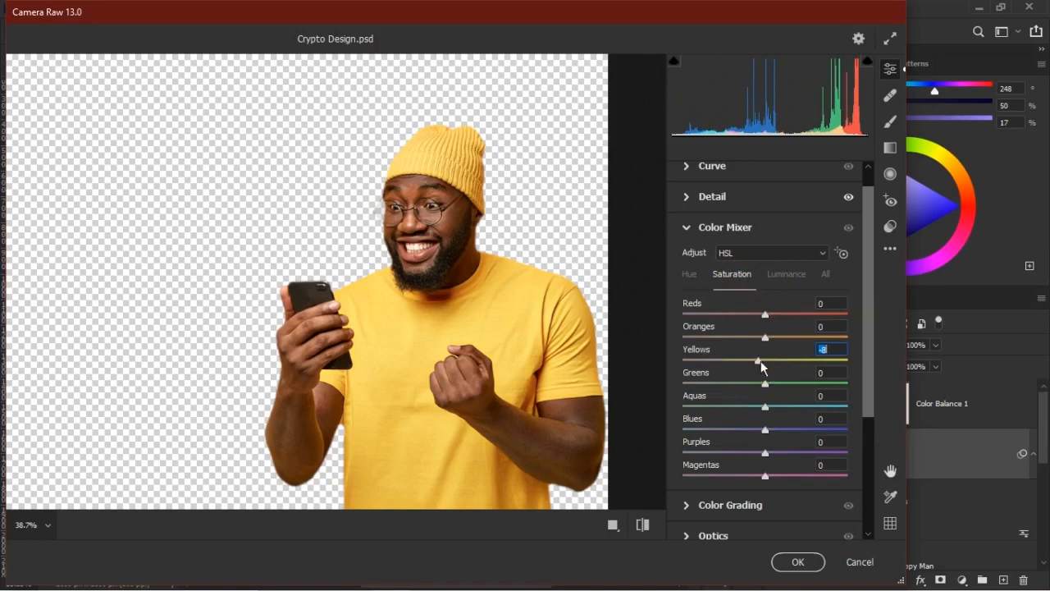
- Set the yellows in the Camera Raw Color Mixer to -5 saturation and -5 luminance
click(833, 348)
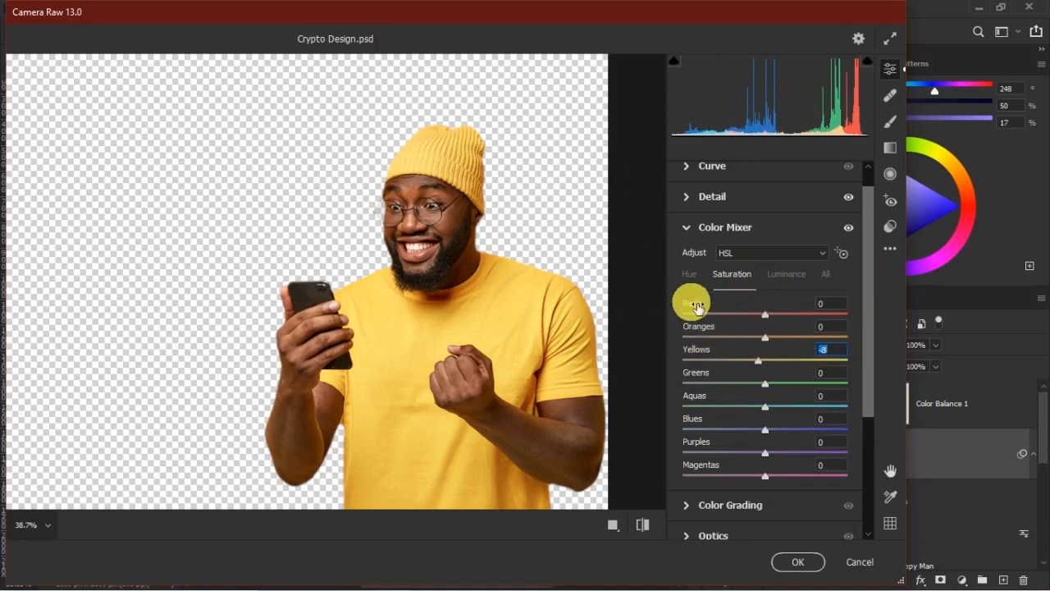
text(-5)
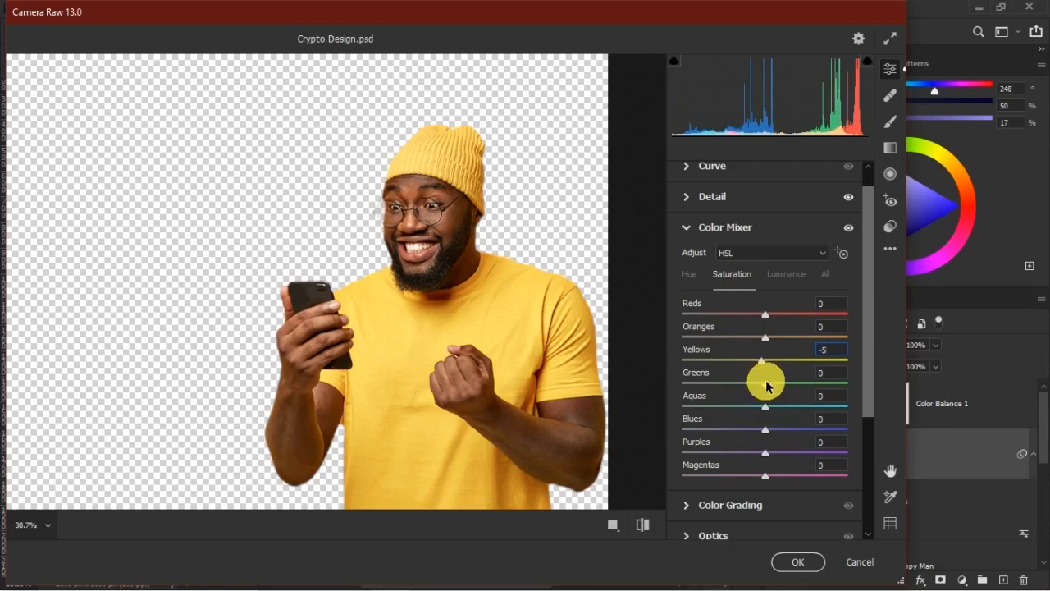
key(ctrl+alt+shift+l)
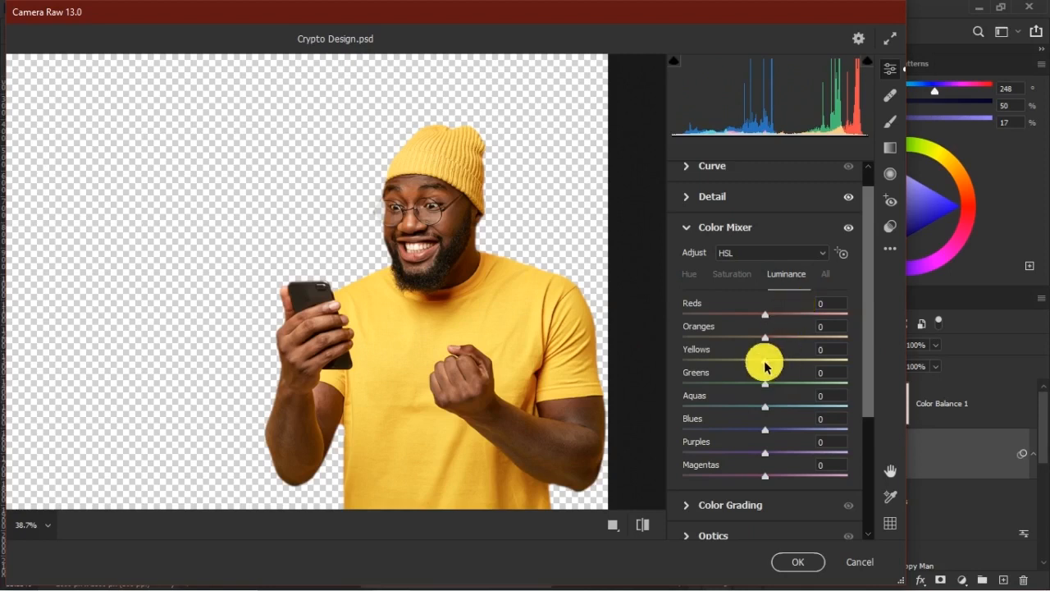
drag(765, 367, 810, 362)
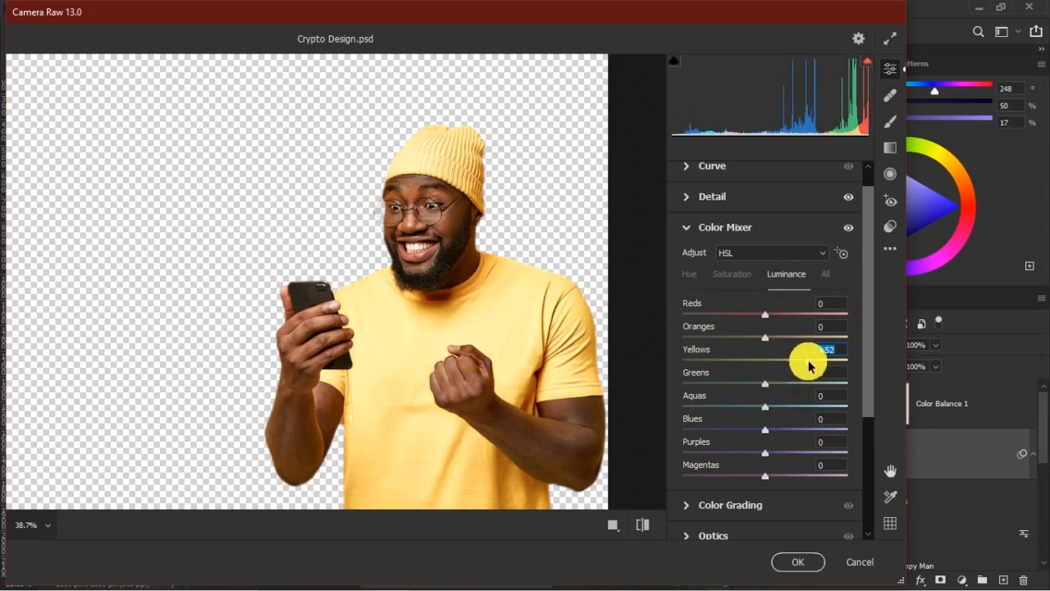
drag(808, 366, 761, 371)
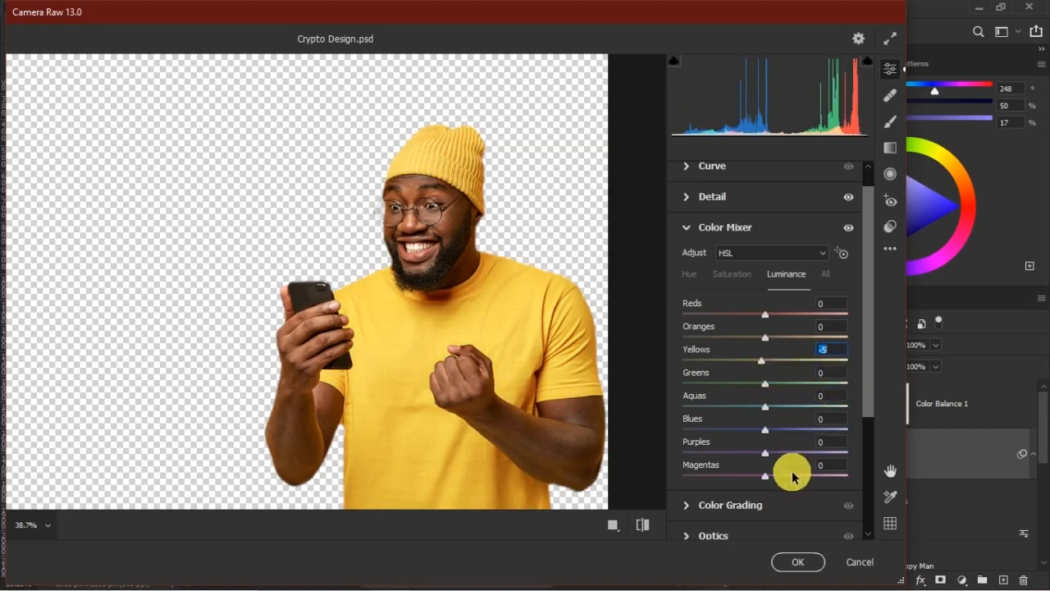
- Add a grain of 15 in the Camera Raw effects and apply the filter
scroll(793, 478, down, 3)
click(686, 492)
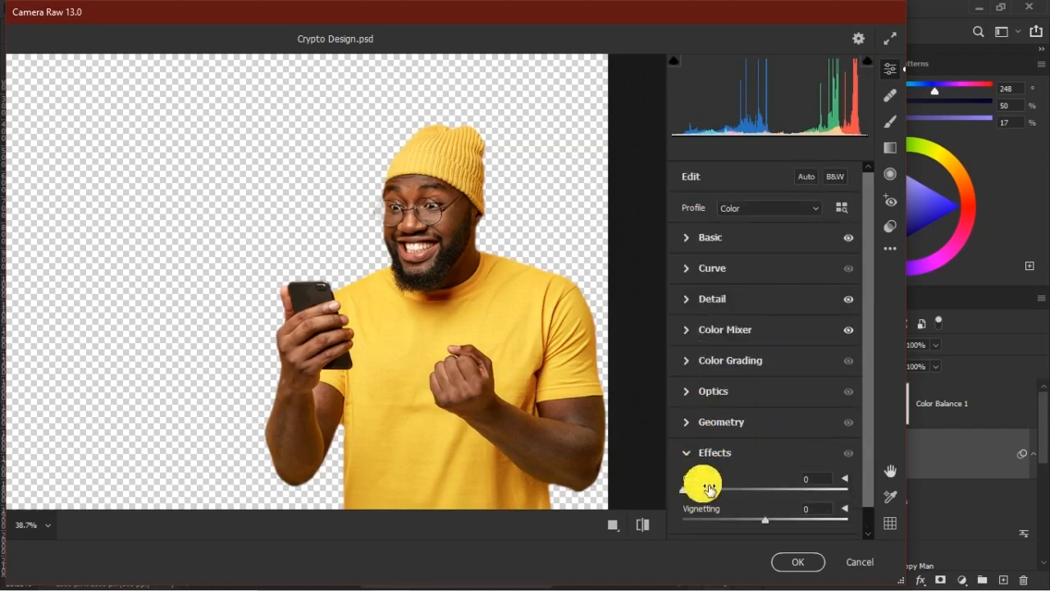
drag(686, 495, 692, 497)
drag(711, 496, 712, 496)
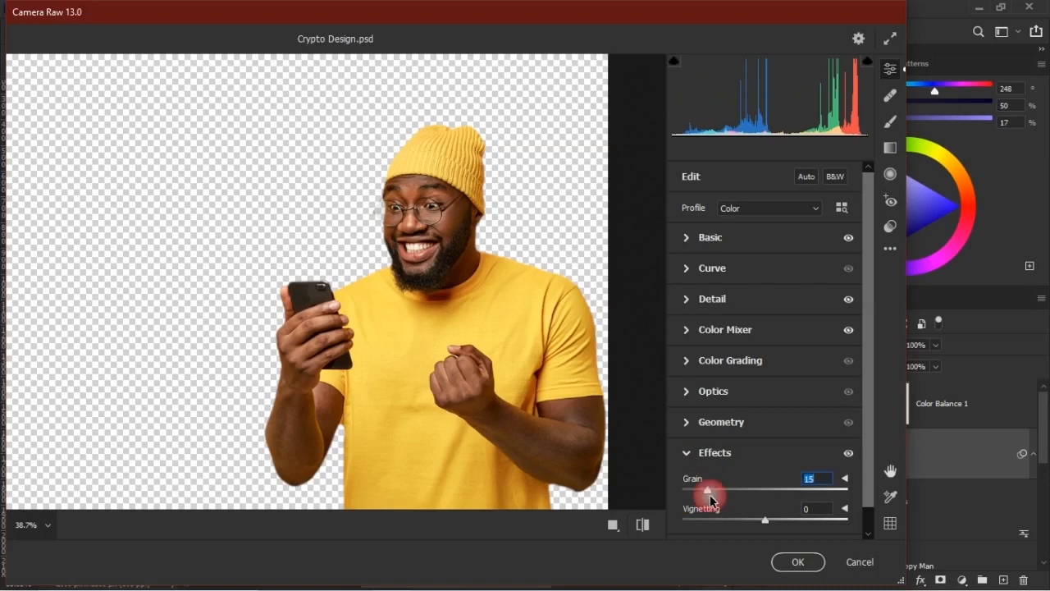
click(796, 563)
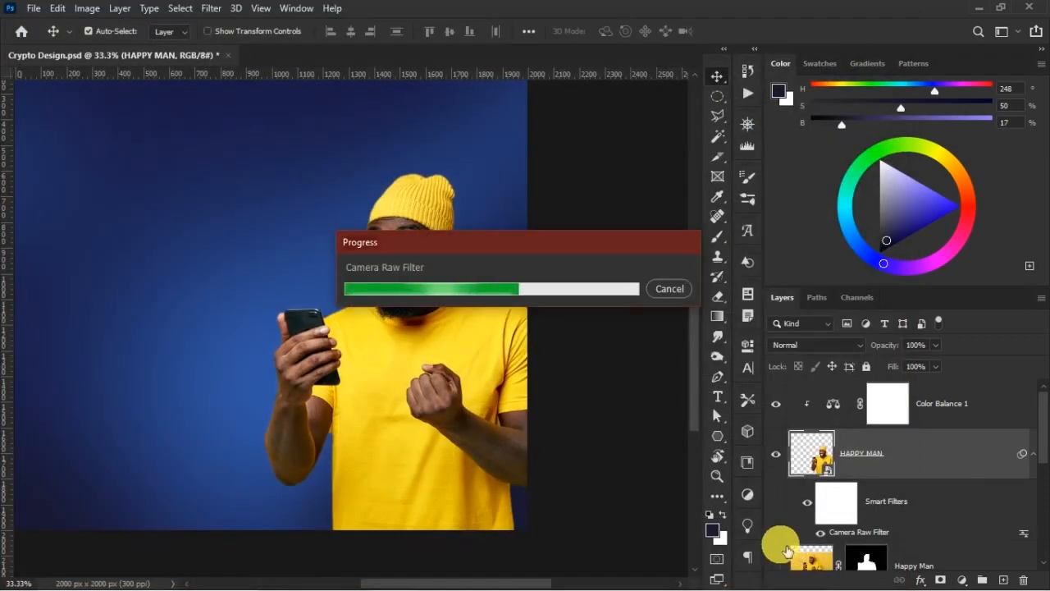
- Add a Brightness/Contrast adjustment layer above Color Balance 1, clipped to the HAPPY MAN layer
key(ctrl)
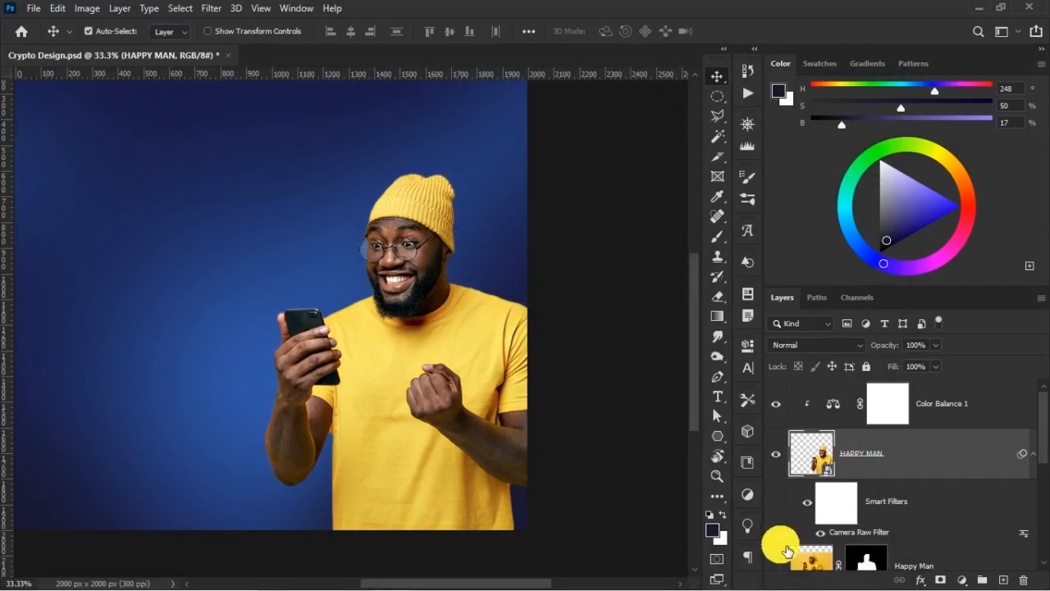
key(ctrl+minus)
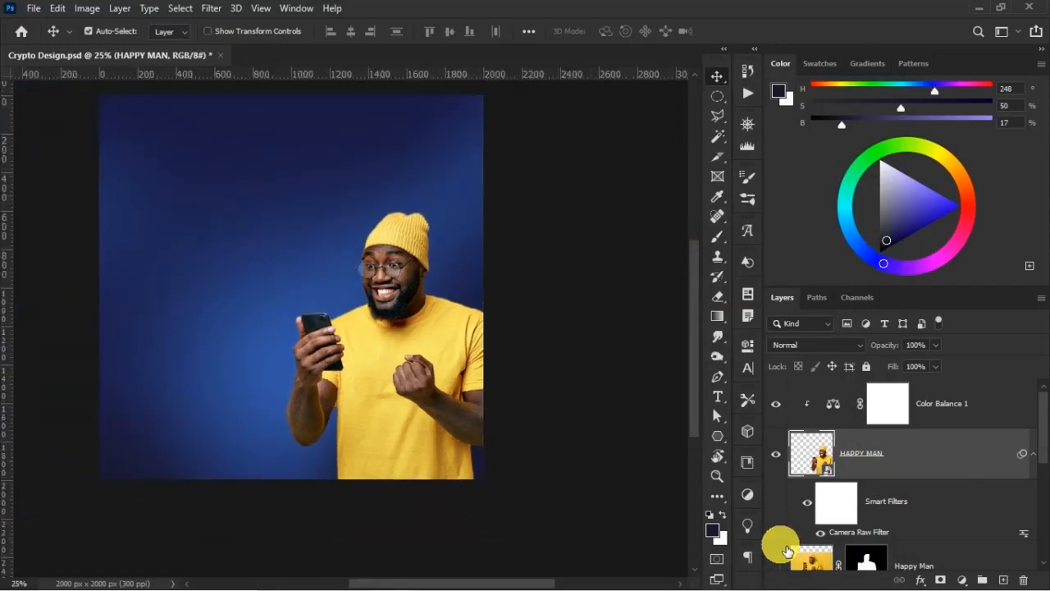
key(ctrl+minus)
key(ctrl+plus)
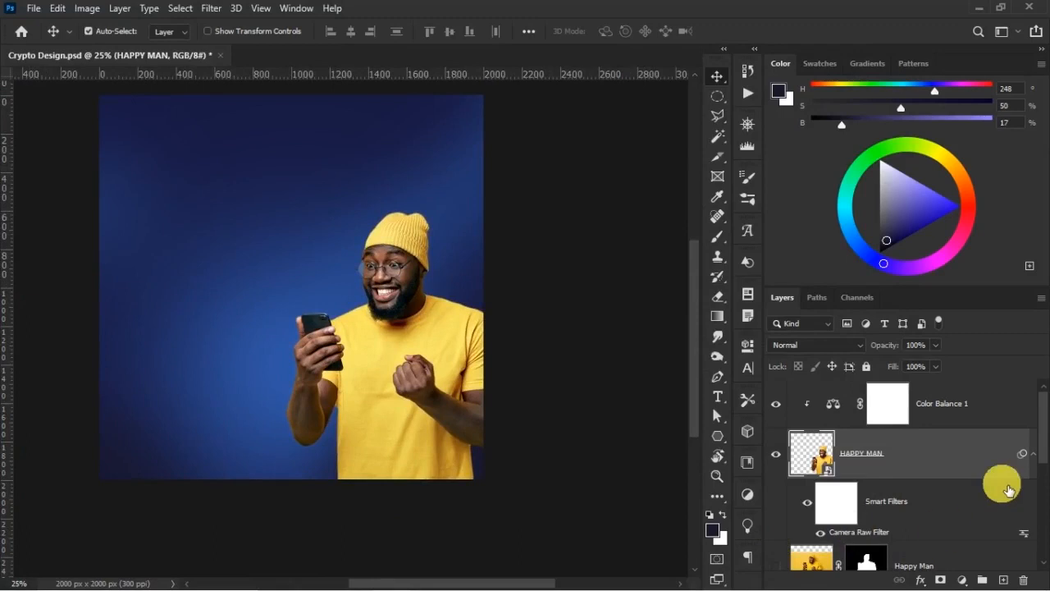
click(968, 403)
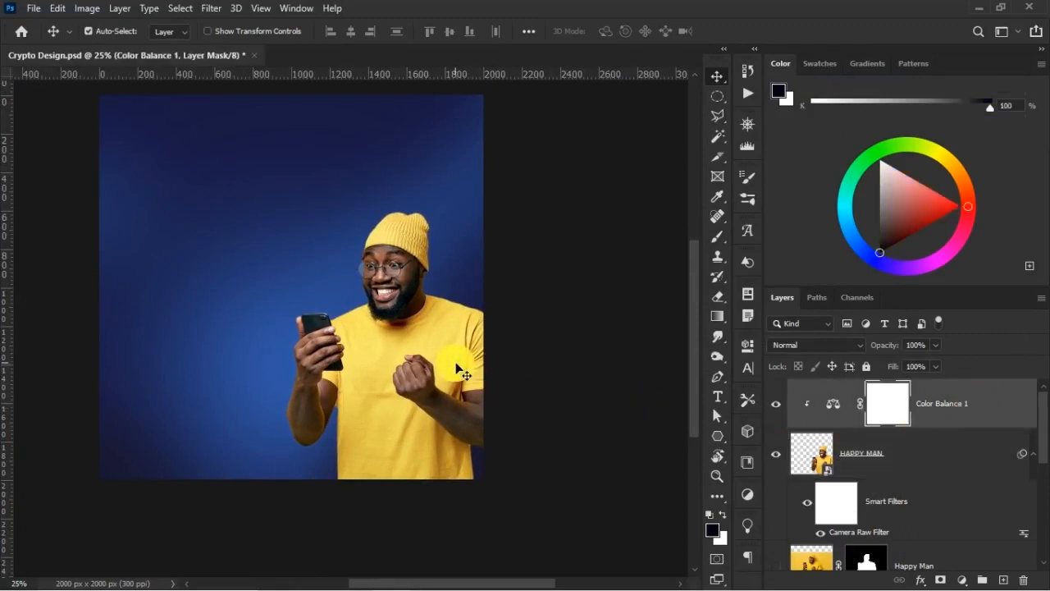
key(ctrl+plus)
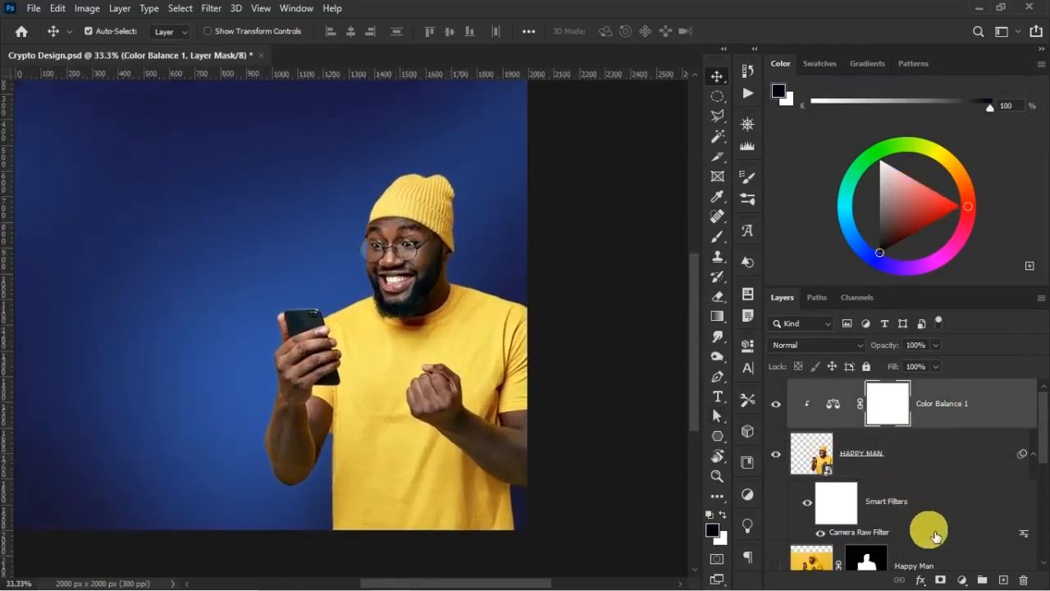
click(963, 580)
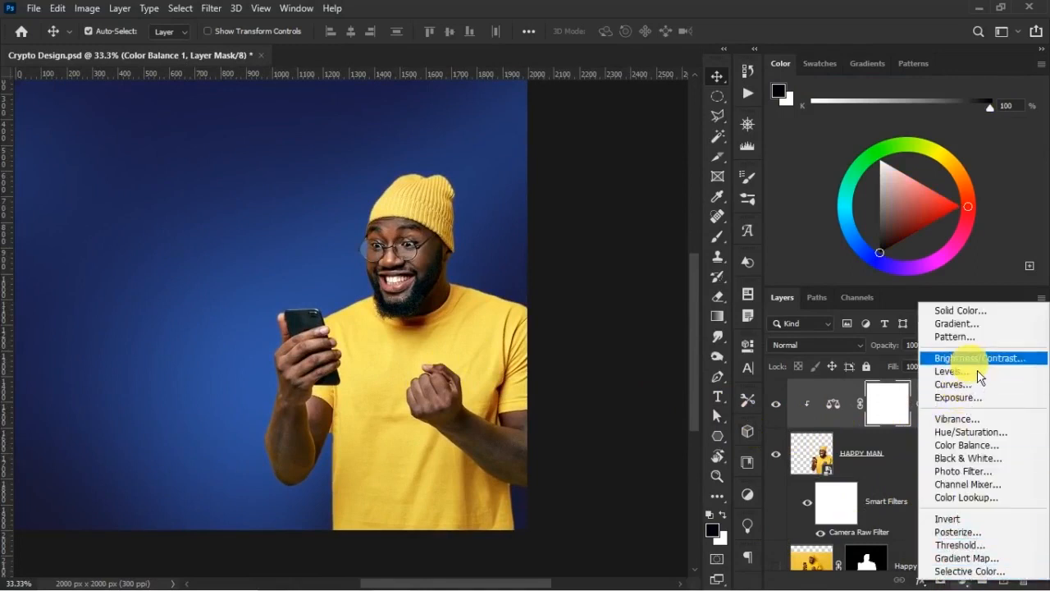
click(956, 356)
click(609, 568)
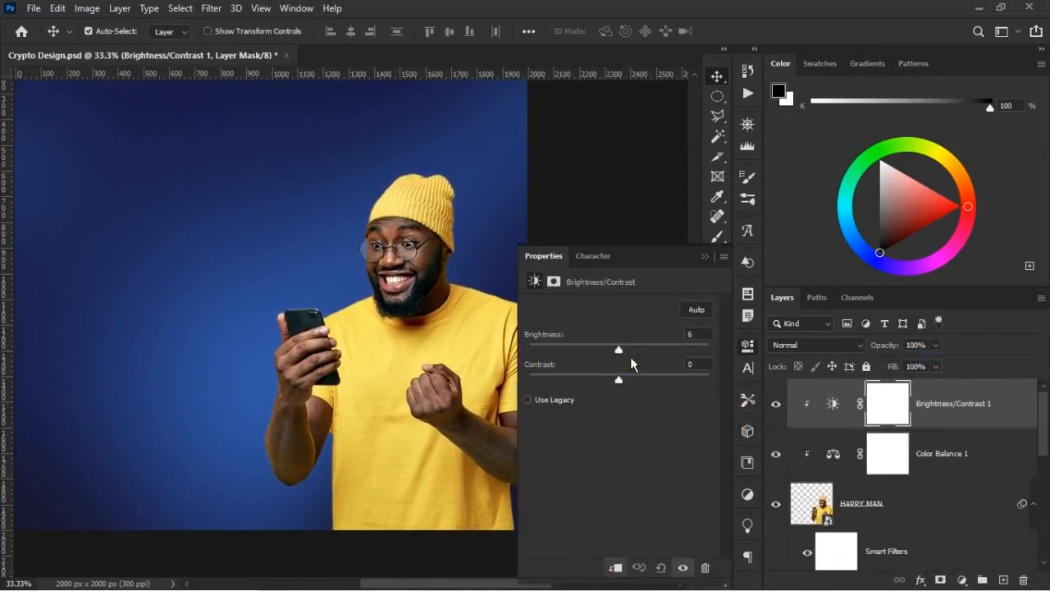
- Set the adjustment's brightness to 13 and close its properties
drag(630, 356, 636, 358)
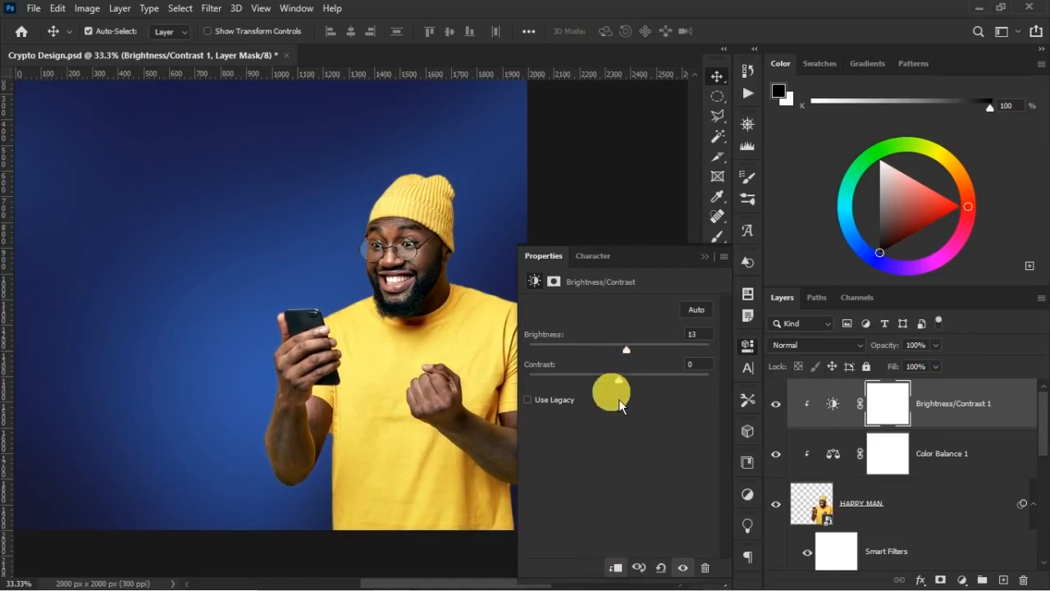
mouse_move(625, 387)
mouse_down()
mouse_move(675, 388)
mouse_move(597, 387)
mouse_move(626, 388)
mouse_up()
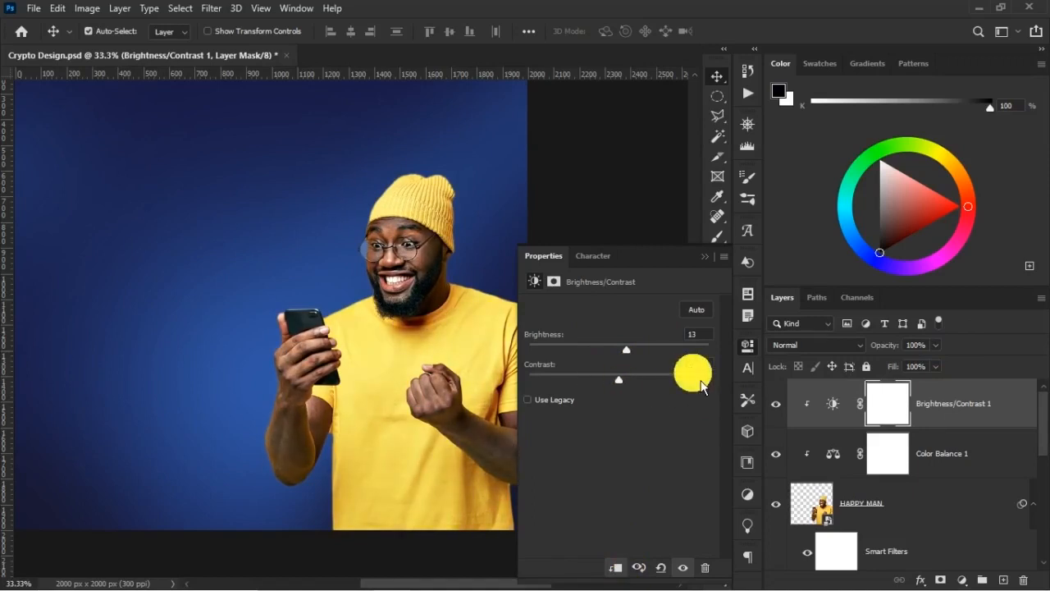
click(706, 257)
- Compare the design with and without the Brightness/Contrast adjustment by toggling the layer's visibility
key(ctrl+minus)
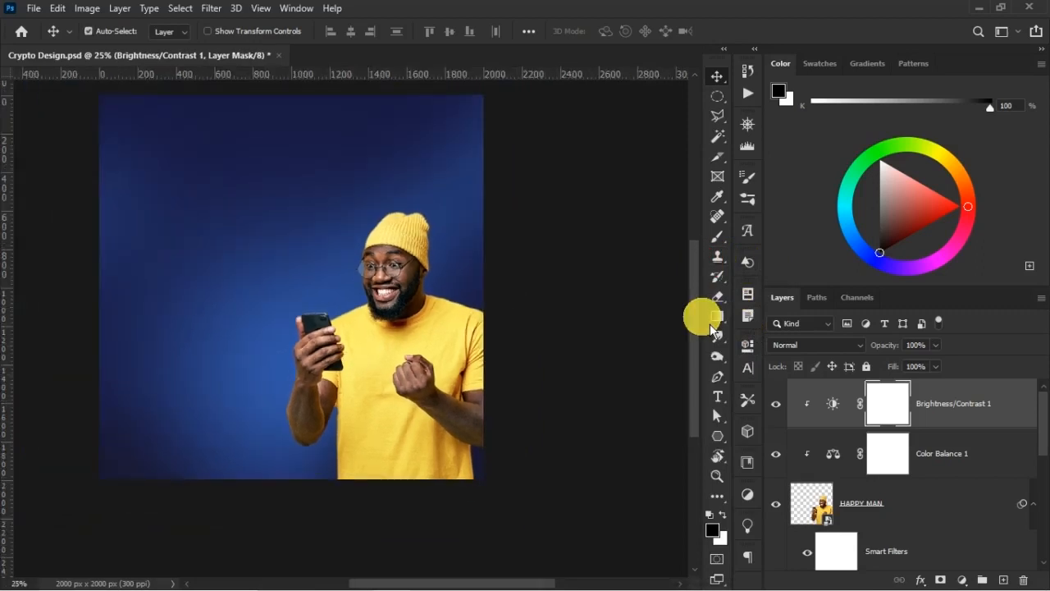
click(779, 410)
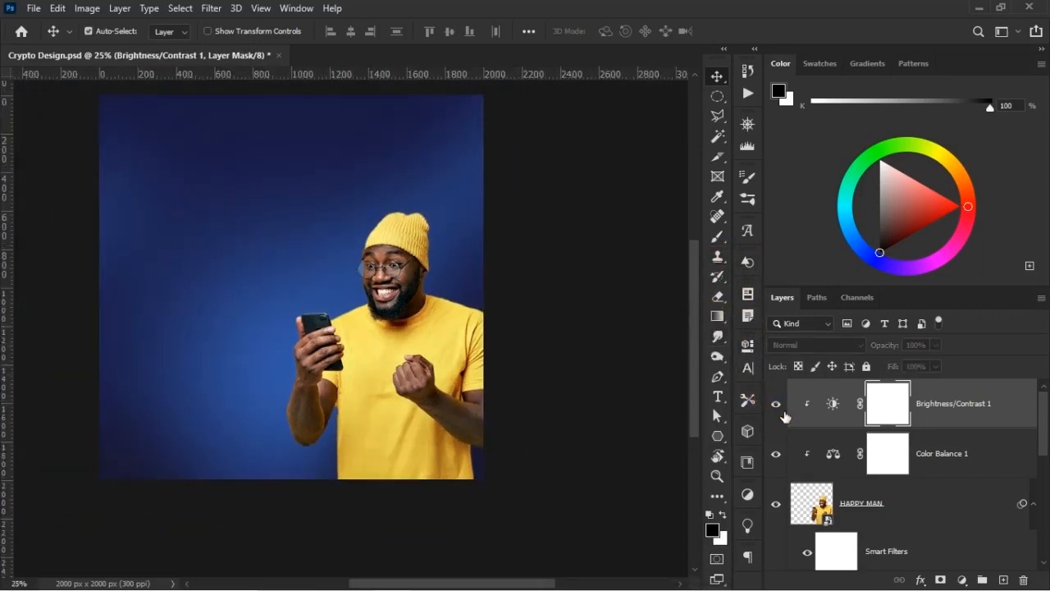
click(775, 403)
scroll(472, 328, up, 2)
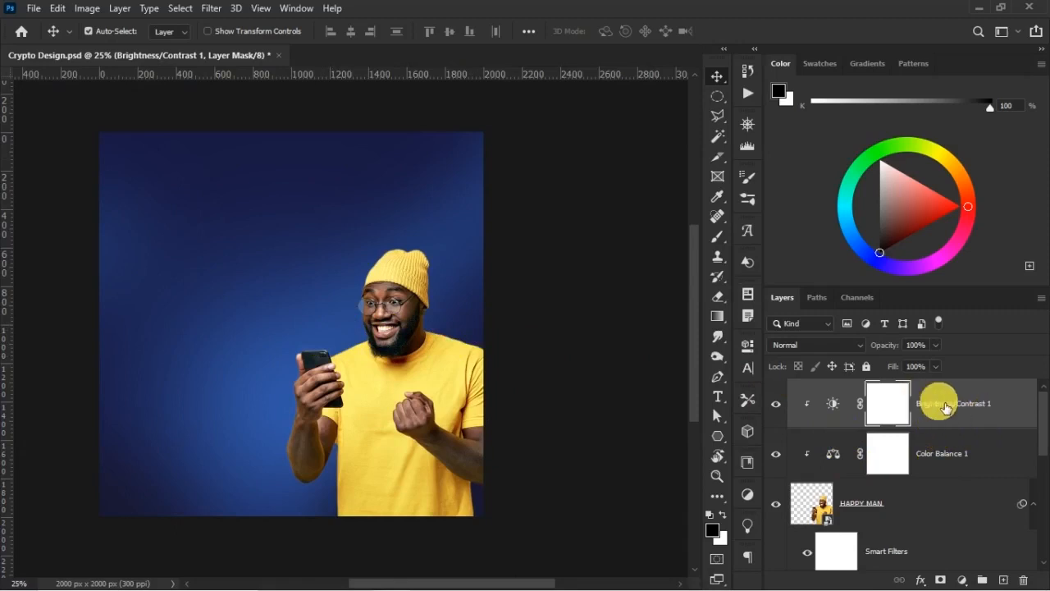
- Group the layers from Brightness/Contrast 1 down to the masked Happy Man layer and name the group IMG
scroll(903, 492, down, 2)
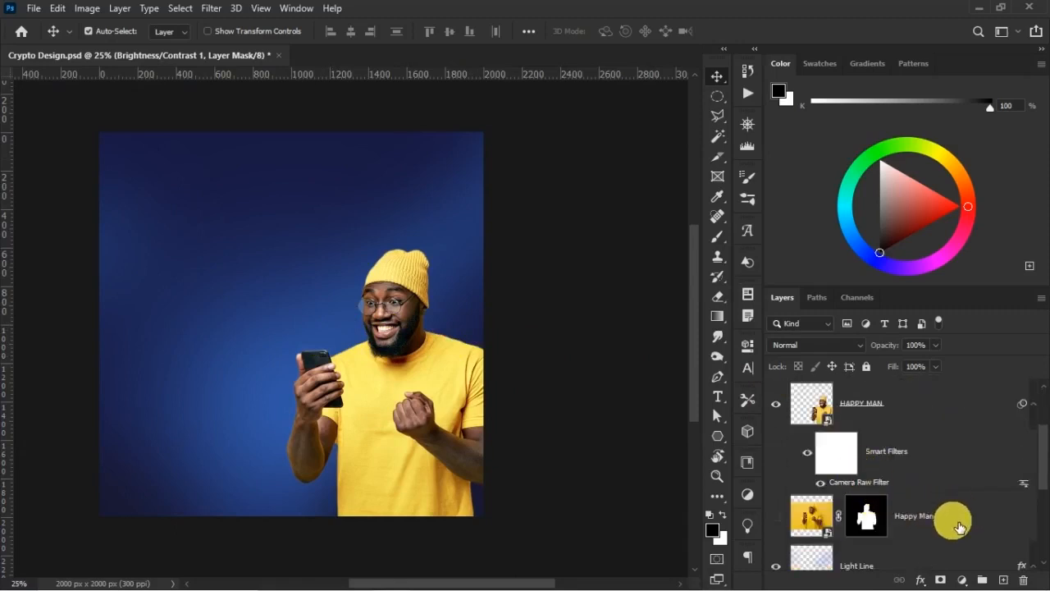
shift+click(956, 521)
key(ctrl)
key(ctrl+g)
double_click(832, 391)
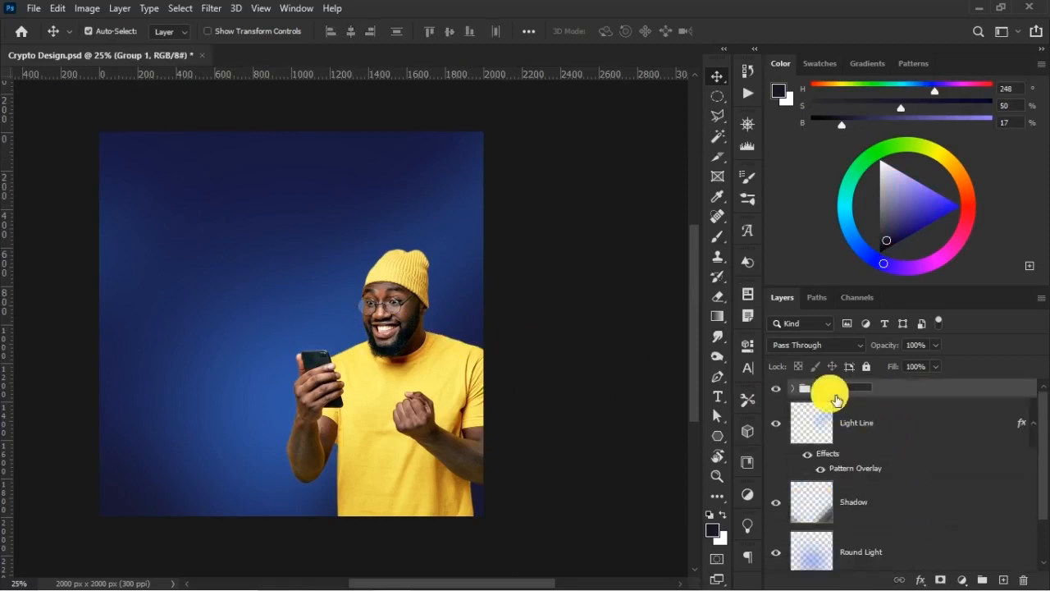
- Group the layers from Light Line down to Color Fill 1, name the group BG, and save the document
click(897, 417)
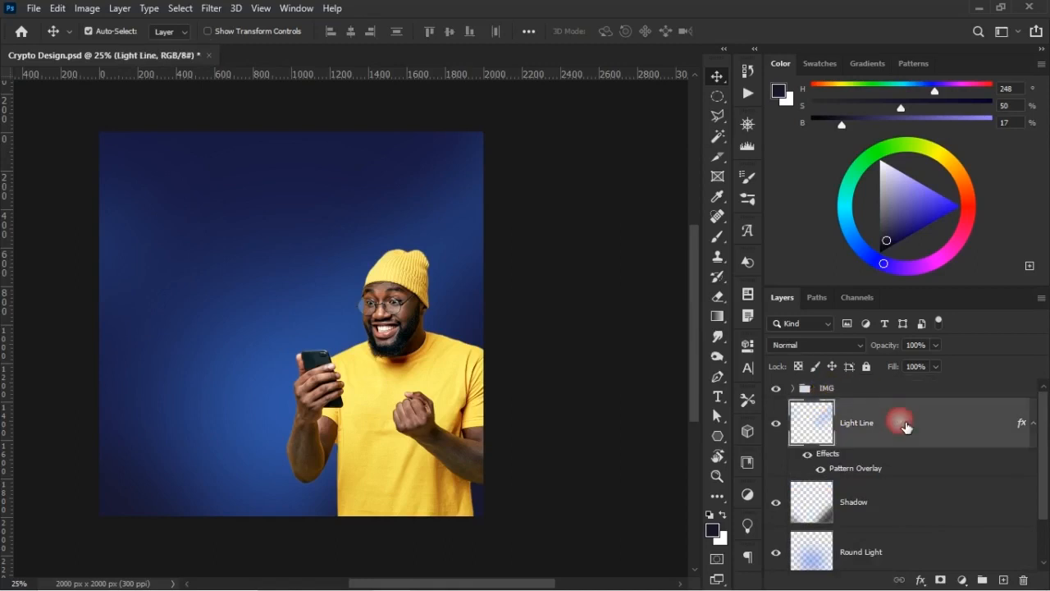
scroll(919, 473, down, 1)
shift+click(926, 552)
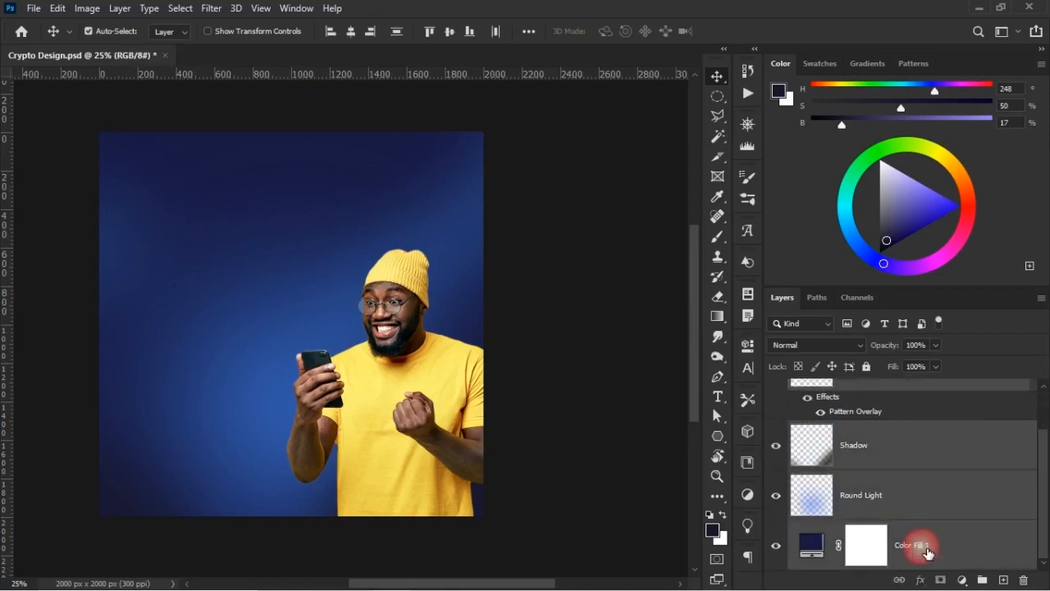
key(ctrl+g)
double_click(835, 408)
text(BG)
key(Return)
key(ctrl+s)
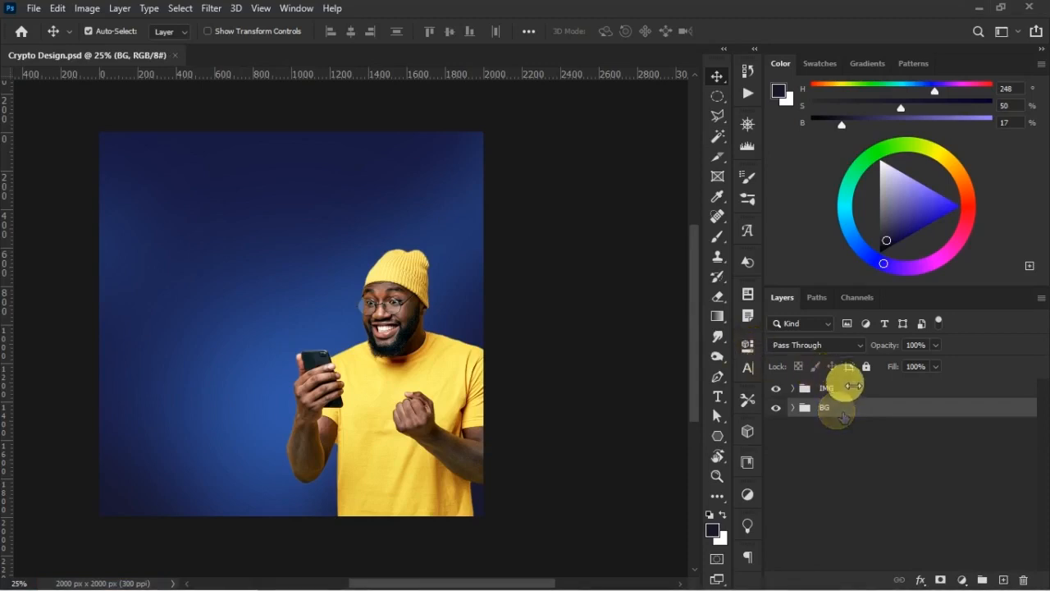
- Compare the background with and without the Shadow layer, keeping it visible, and collapse the BG group
click(482, 499)
click(776, 523)
click(776, 523)
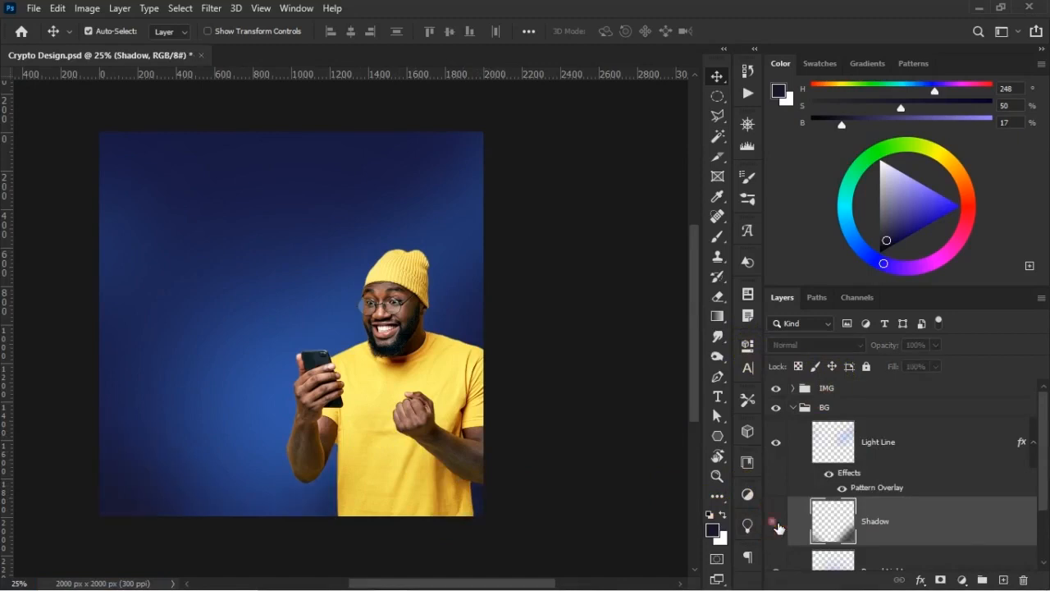
click(776, 523)
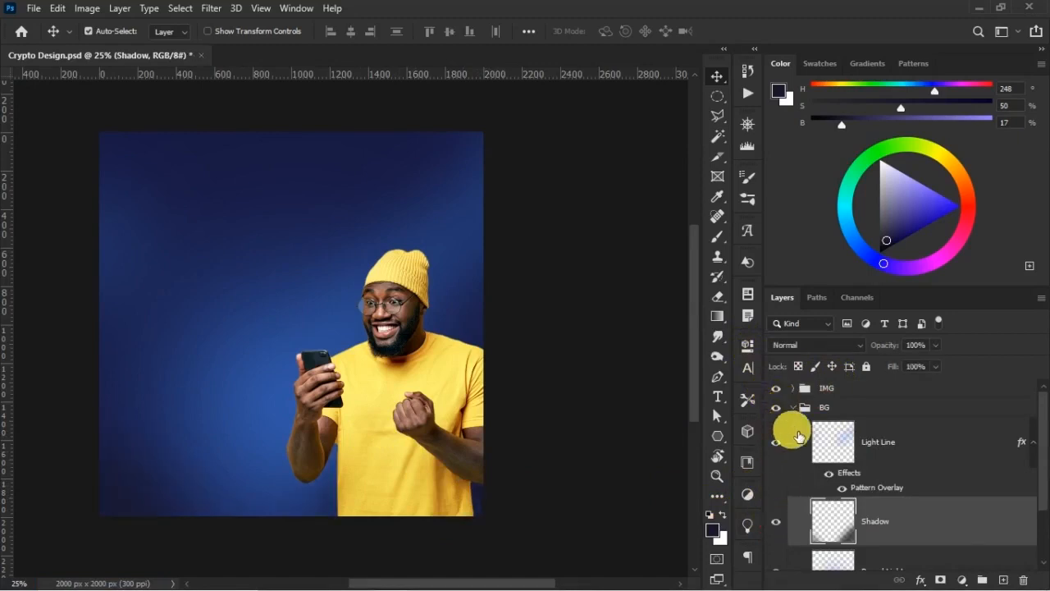
click(793, 407)
- Place a horizontal guide just above the man's hat, about 550 px down the canvas, and add an empty layer above the IMG group
click(853, 389)
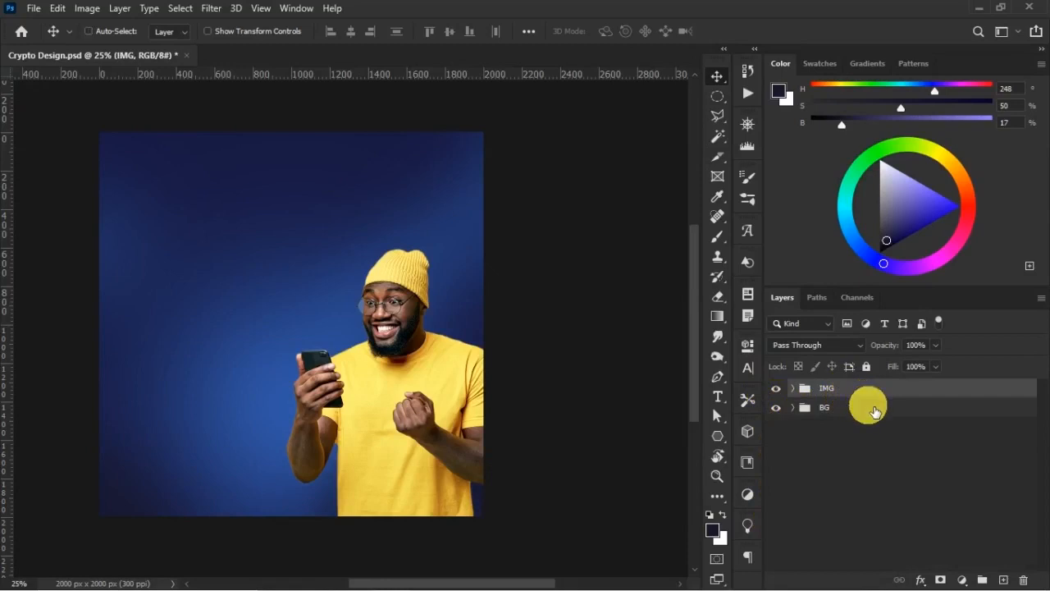
key(ctrl+plus)
key(ctrl+plus)
key(ctrl+plus)
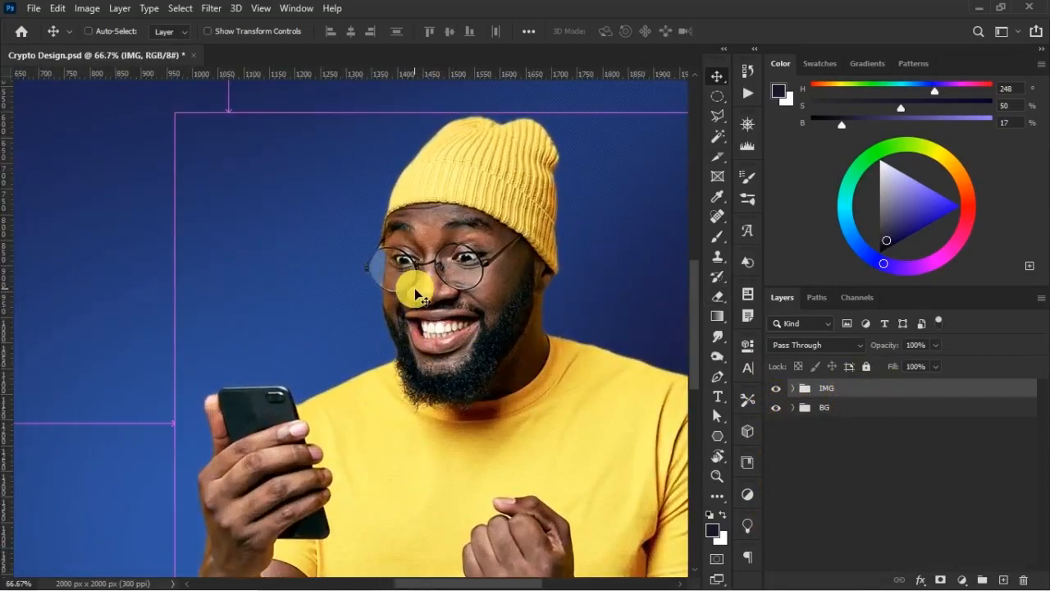
key(ctrl+minus)
key(ctrl+minus)
key(ctrl+minus)
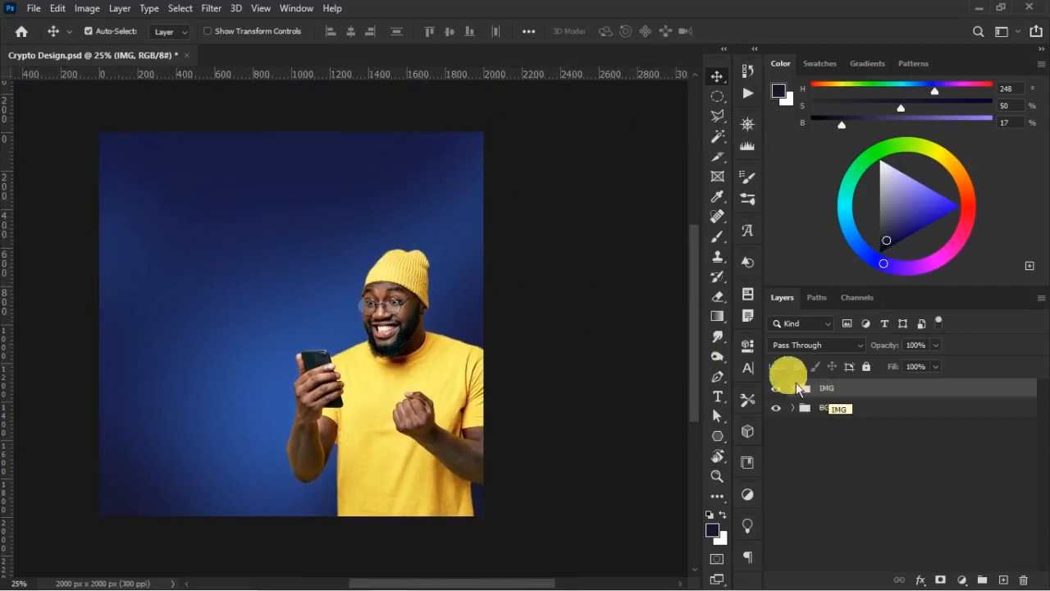
drag(340, 76, 363, 242)
click(1005, 580)
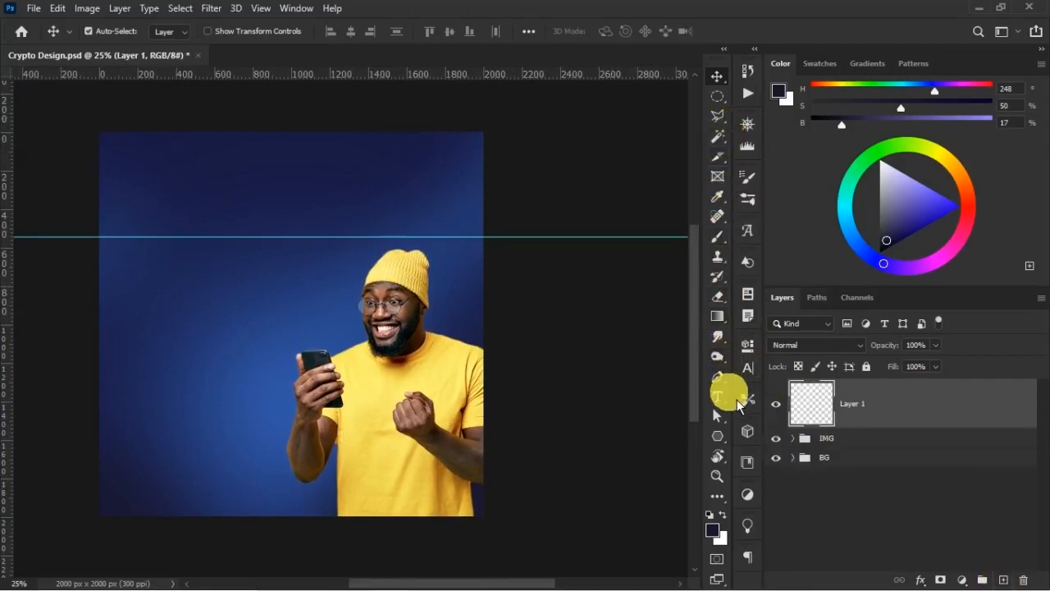
- Activate the Horizontal Type tool and set its font to Poppins Bold
click(718, 398)
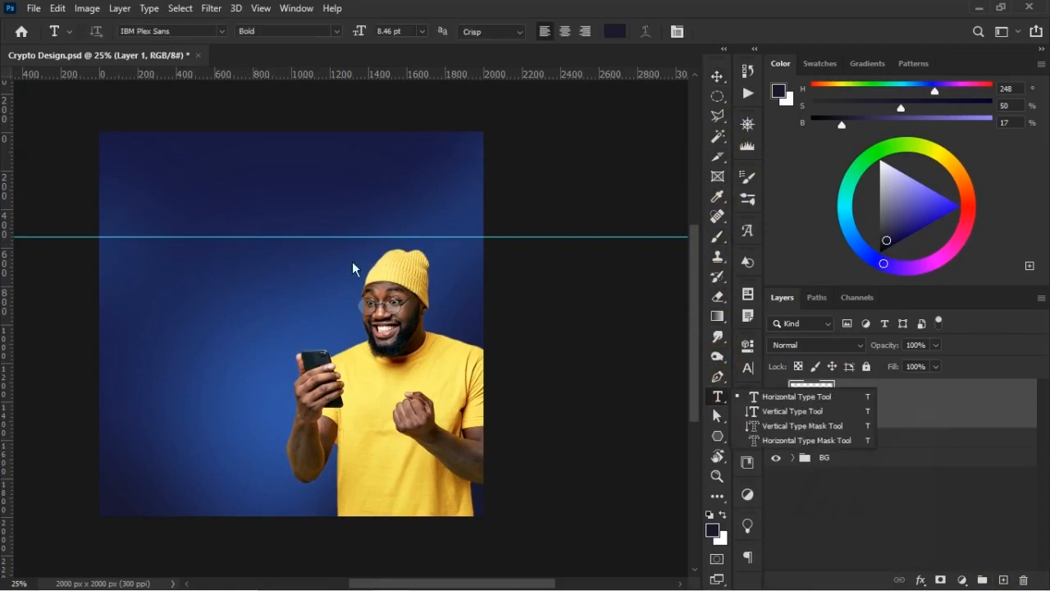
click(178, 29)
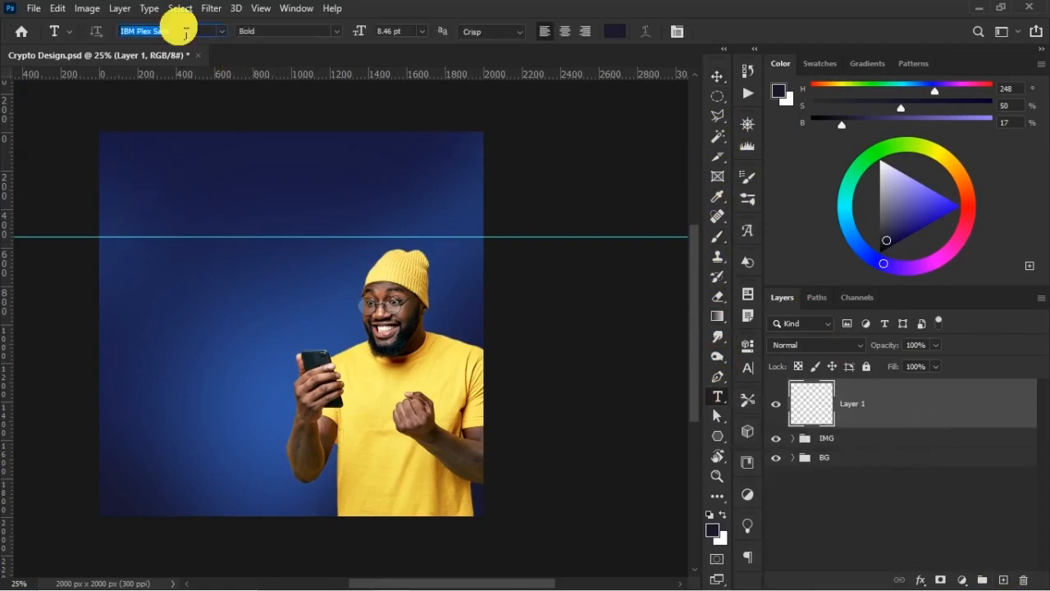
text(POPPI)
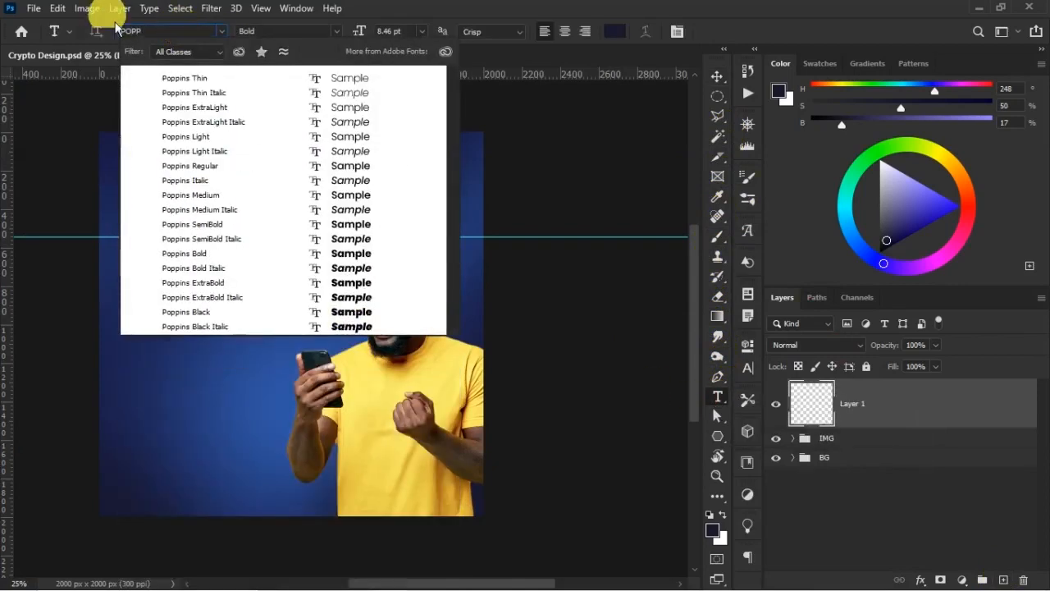
click(206, 260)
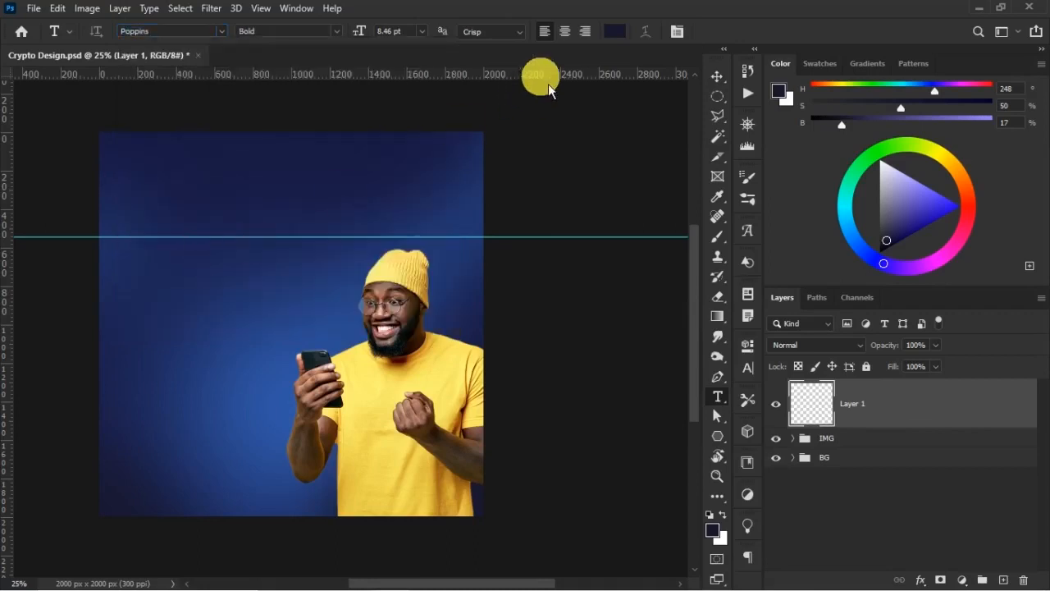
- Set the font size to 24 pt and draw a paragraph text box below the guide in the empty area beside the man
click(420, 32)
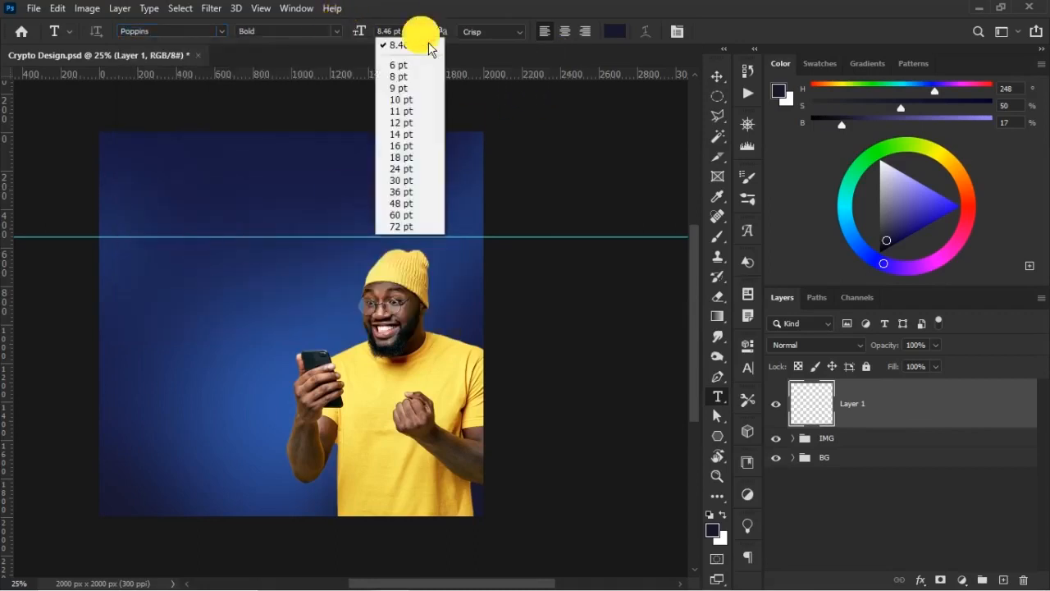
click(398, 168)
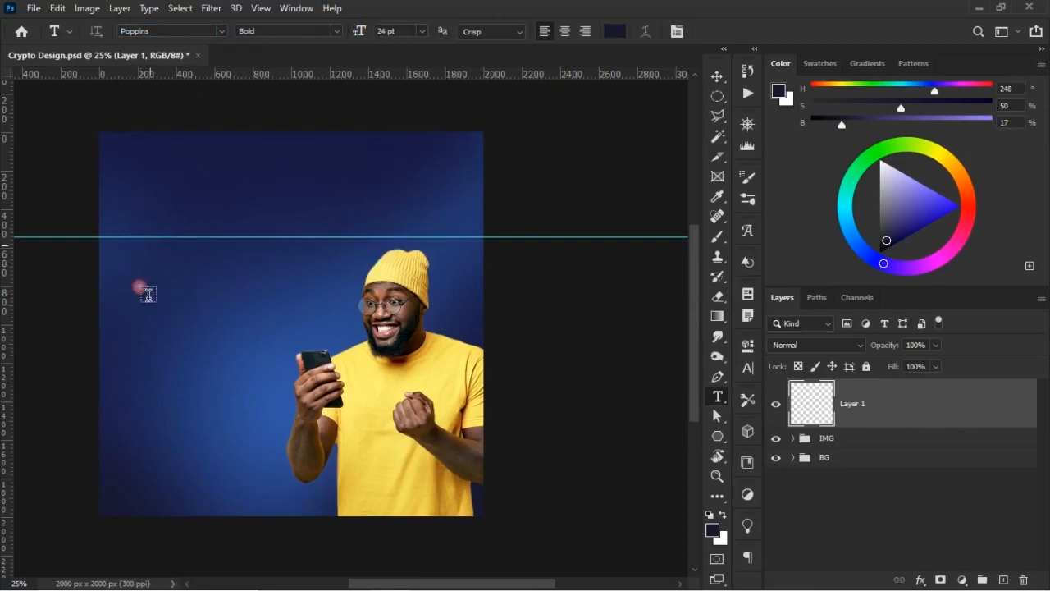
click(151, 281)
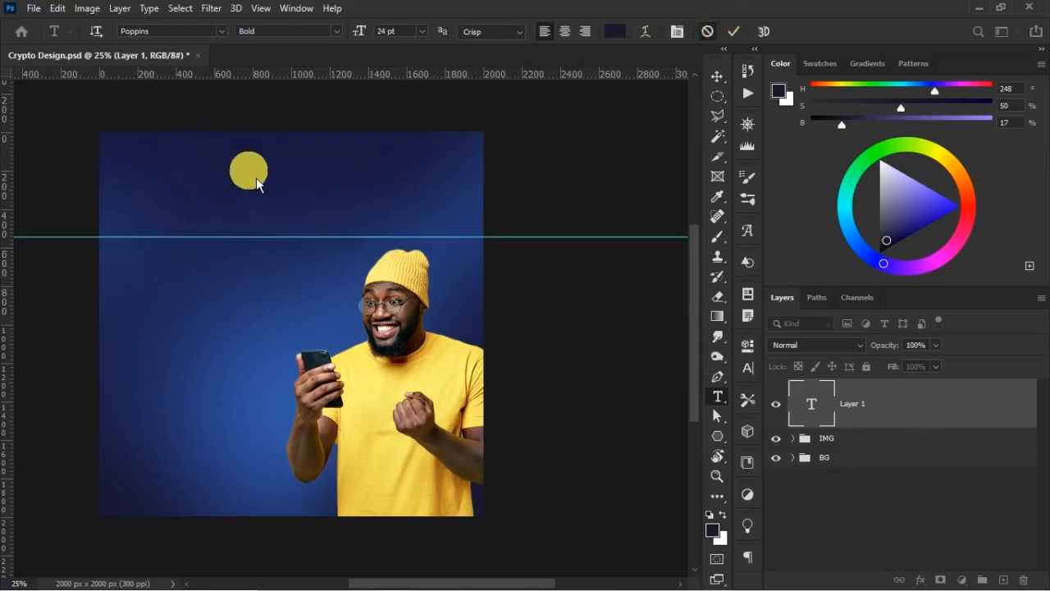
key(Escape)
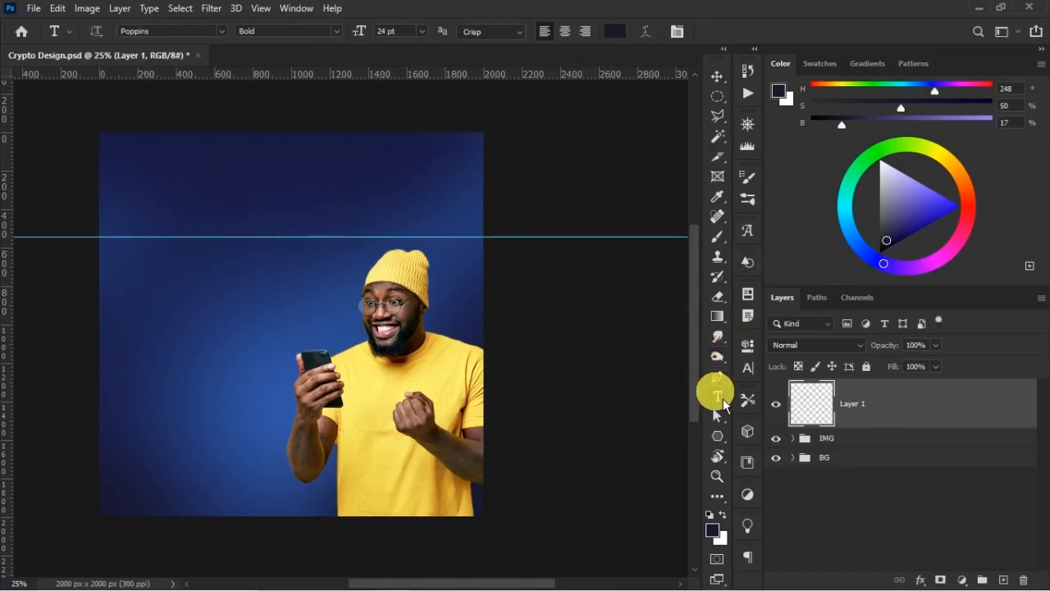
drag(132, 243, 280, 325)
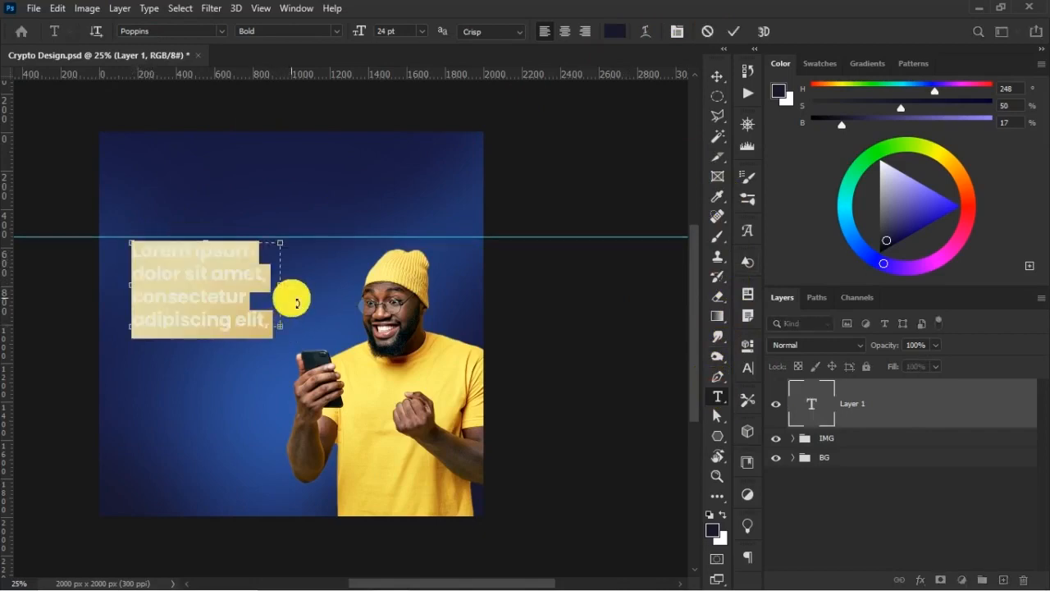
- Replace the placeholder text with the headline "Best crypto exchange plug for you"
key(BackSpace)
text(Best)
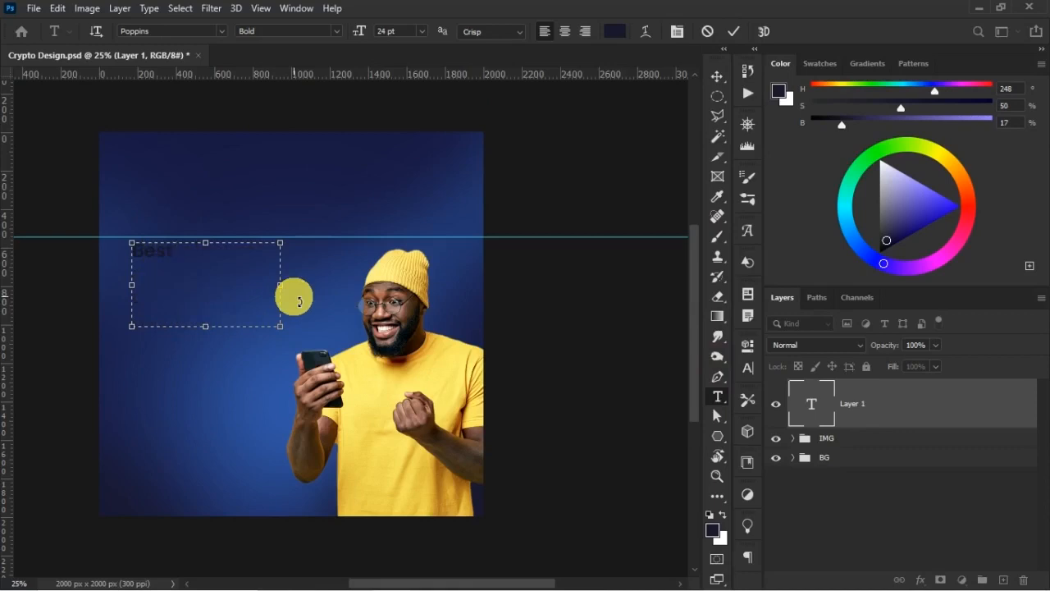
text( C)
key(BackSpace)
key(BackSpace)
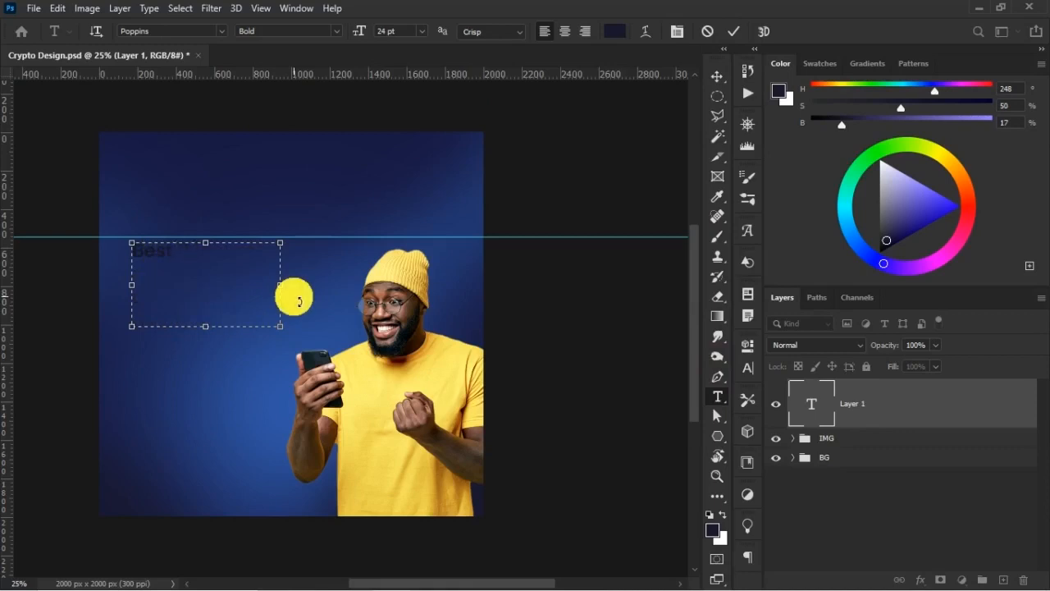
text(a)
key(BackSpace)
key(BackSpace)
text(crypto exchange plug for yo)
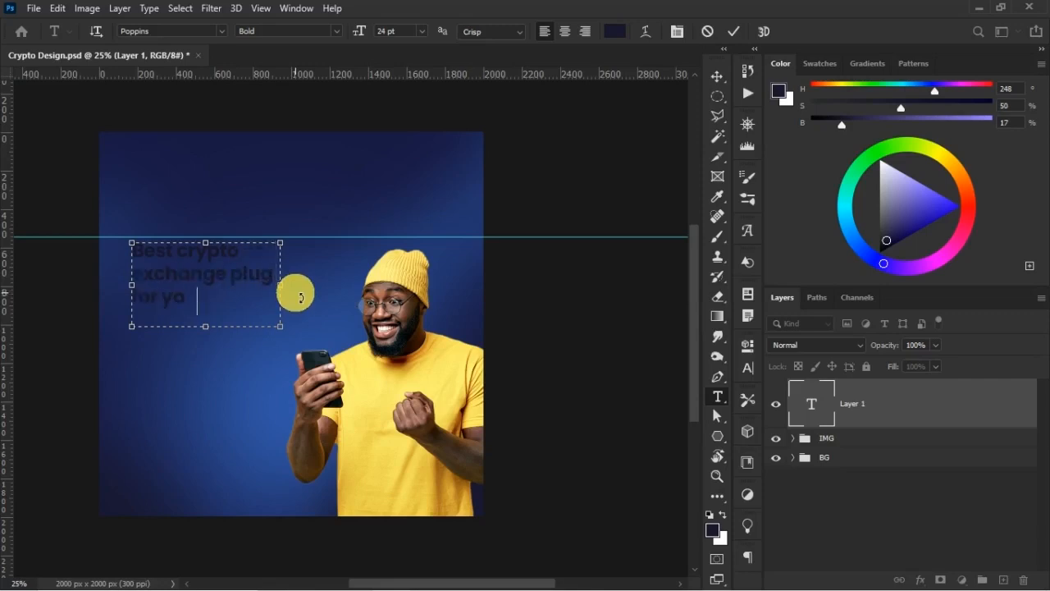
text(u)
- Color the whole headline text f8f8f8 and commit the text edit
key(ctrl+a)
click(611, 35)
text(f8f8f8)
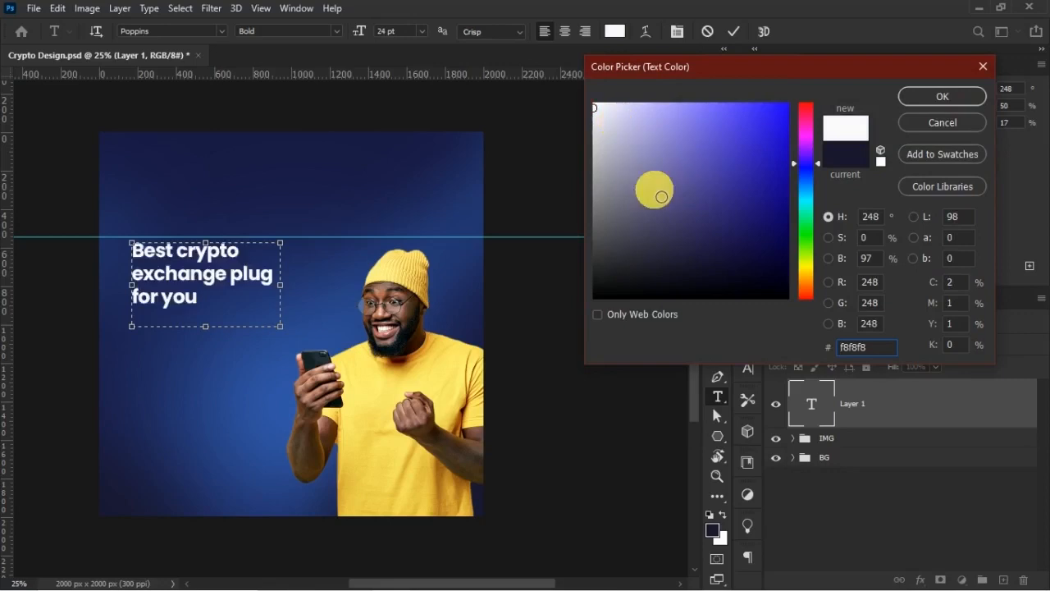
click(964, 107)
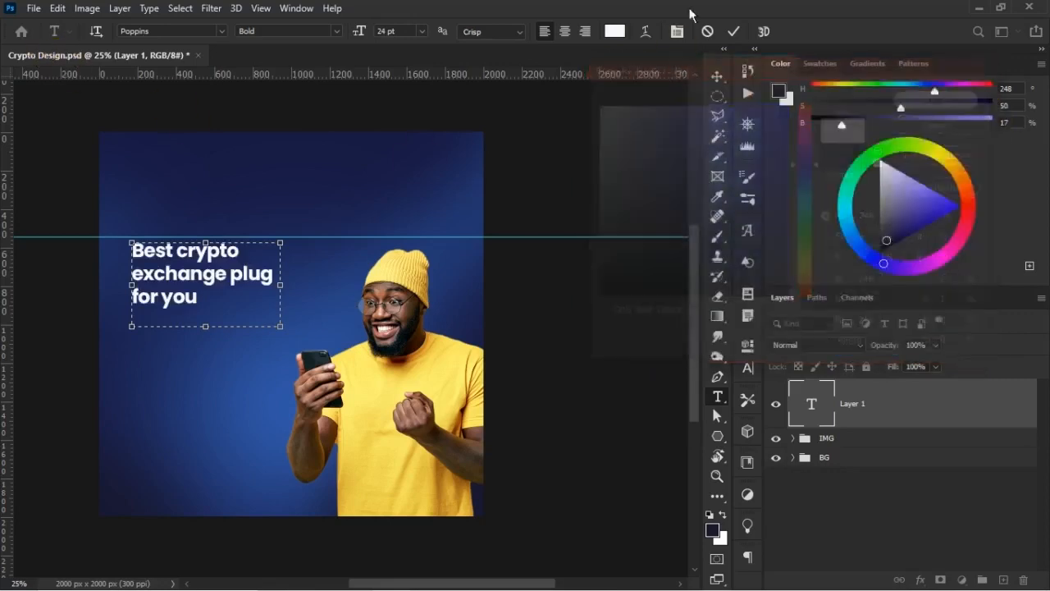
click(733, 31)
- Move the headline up against the horizontal guide and scale it up proportionally to about 26.58 pt
key(v)
drag(202, 275, 242, 279)
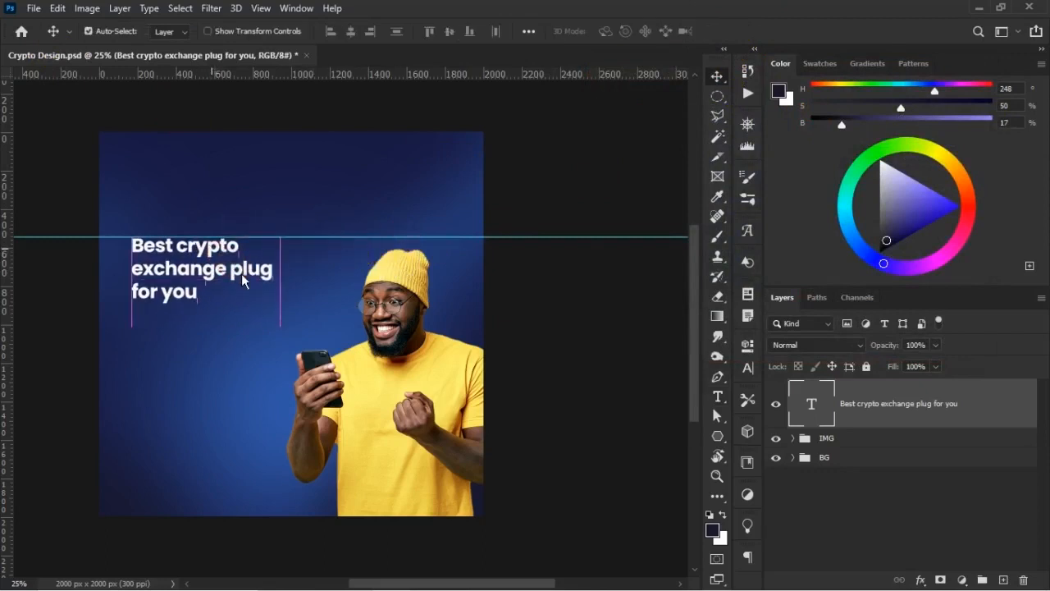
key(ctrl+t)
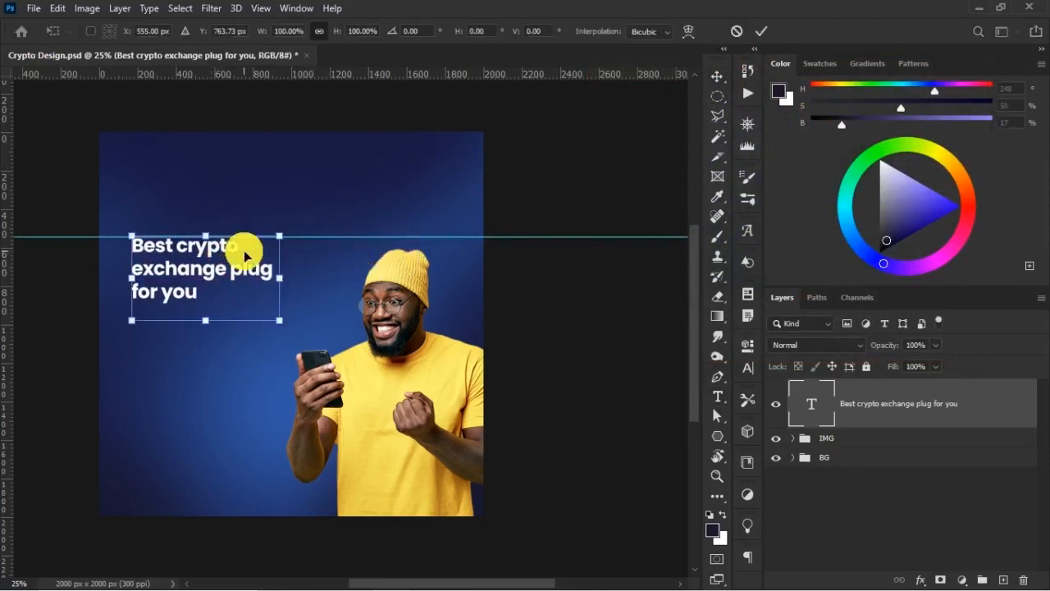
mouse_move(280, 320)
mouse_down()
mouse_move(310, 347)
mouse_move(297, 329)
mouse_up()
key(Return)
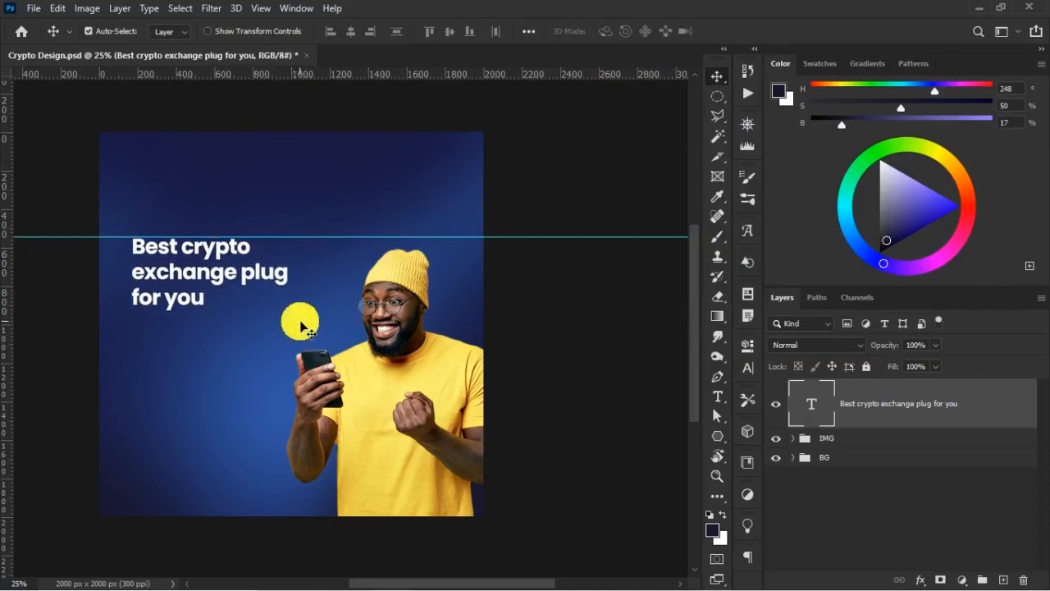
- Capitalize the word "Crypto" in the headline and commit the text edit
key(t)
click(192, 246)
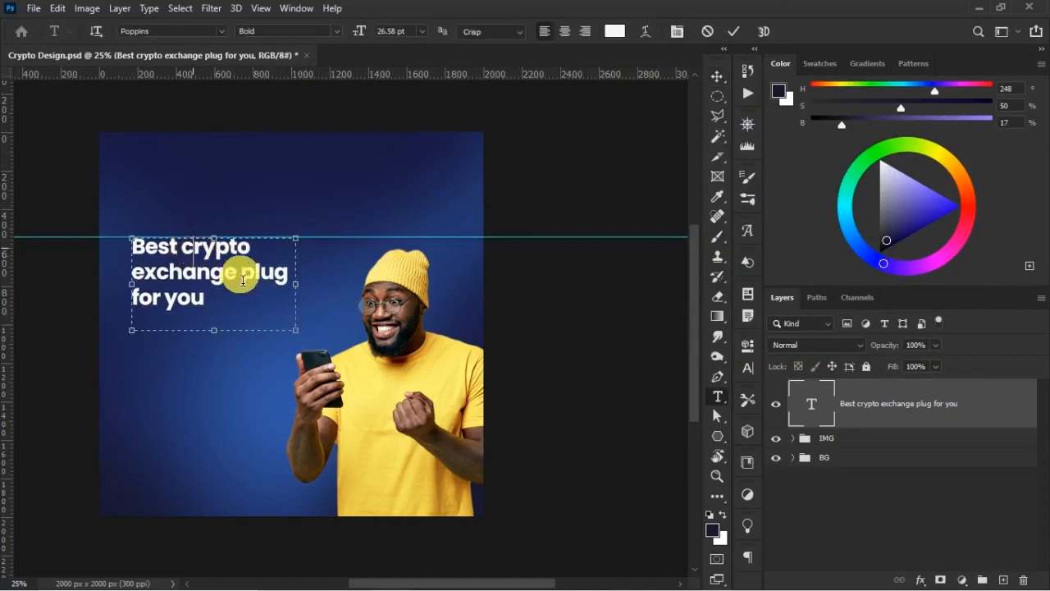
key(BackSpace)
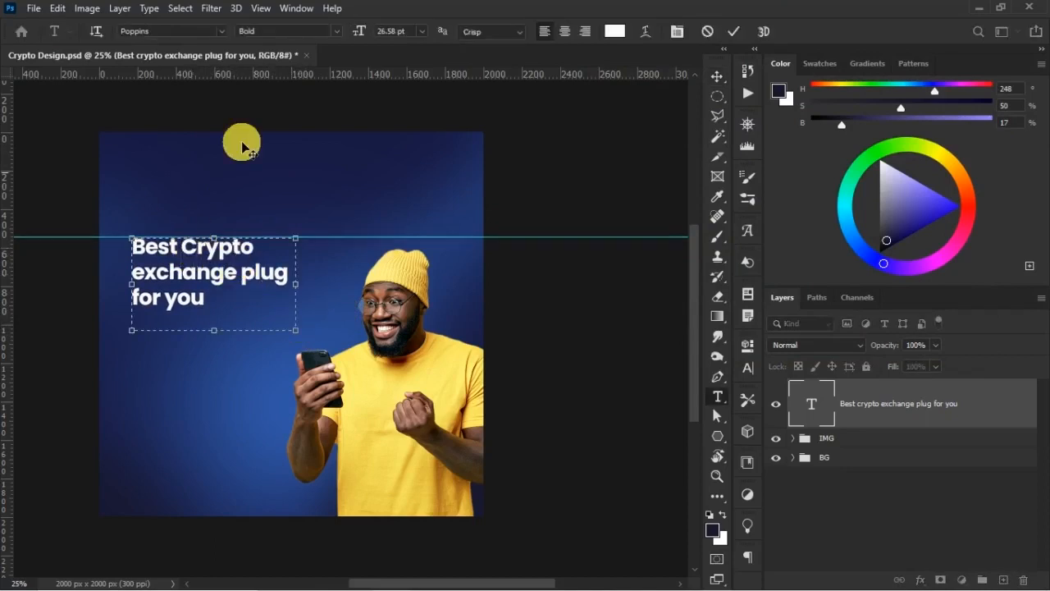
click(734, 31)
- Narrow the headline's text box so the word "plug" wraps onto the third line
click(276, 276)
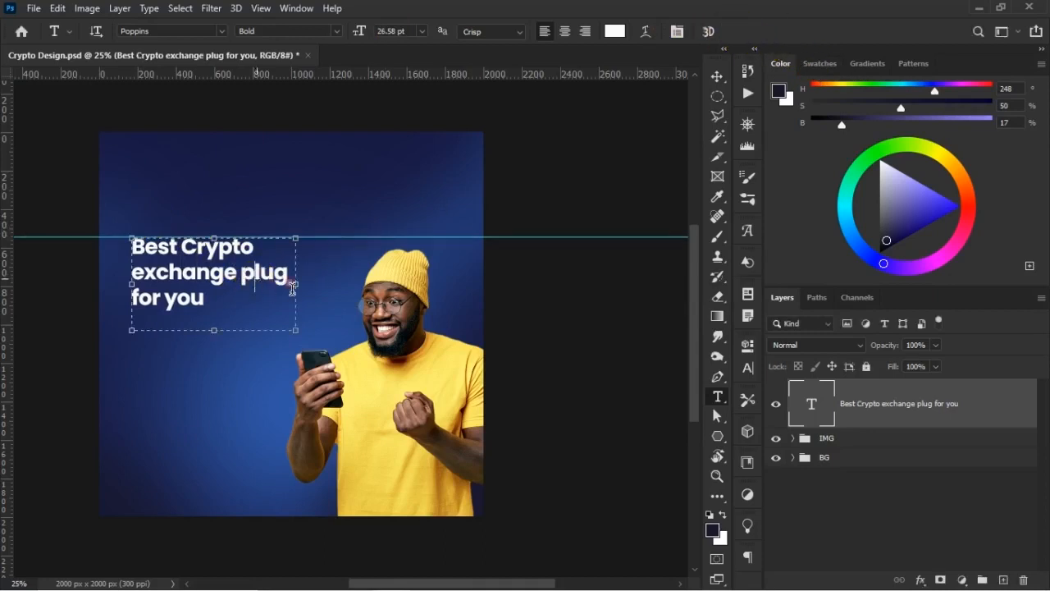
drag(304, 292, 277, 284)
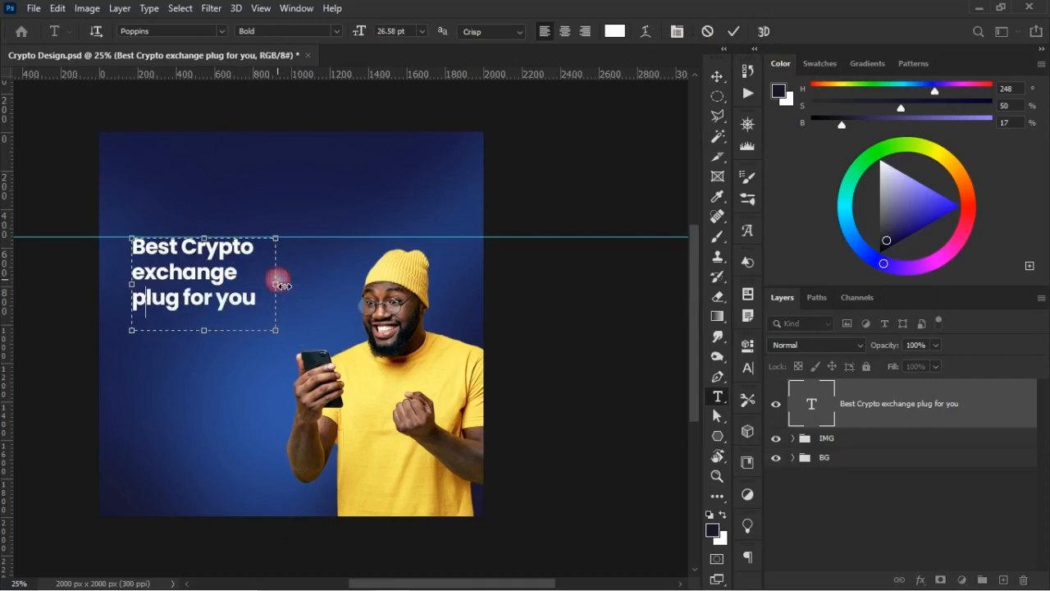
click(733, 33)
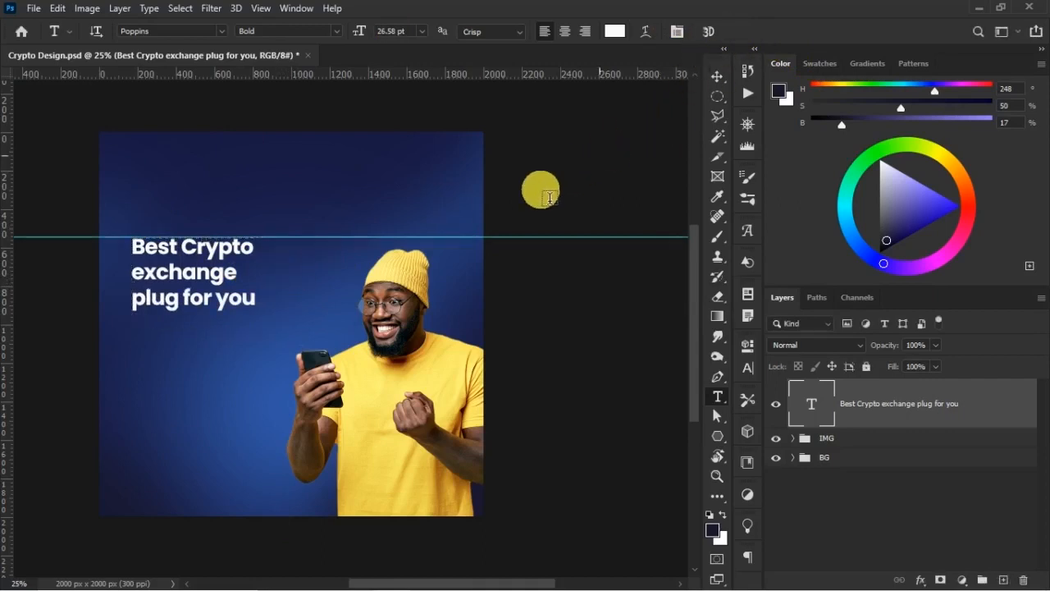
- Place a vertical guide about 190 px from the canvas's left edge and align the headline's left side to it
key(v)
drag(8, 293, 142, 321)
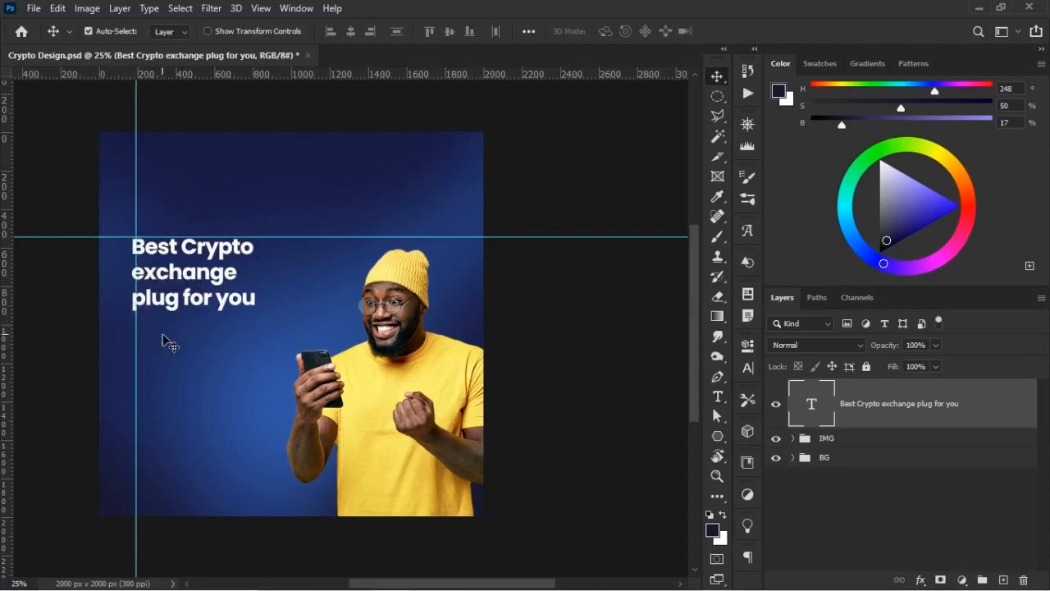
drag(175, 270, 176, 274)
click(232, 293)
- Enlarge the headline proportionally toward the man, keeping its upper-left corner in place
key(ctrl+t)
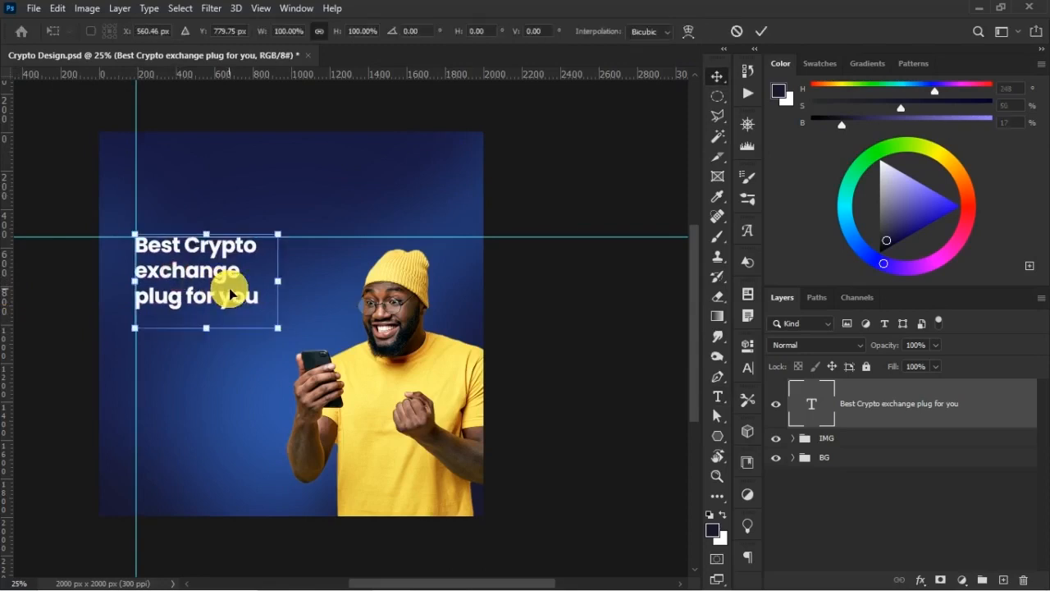
drag(286, 329, 313, 344)
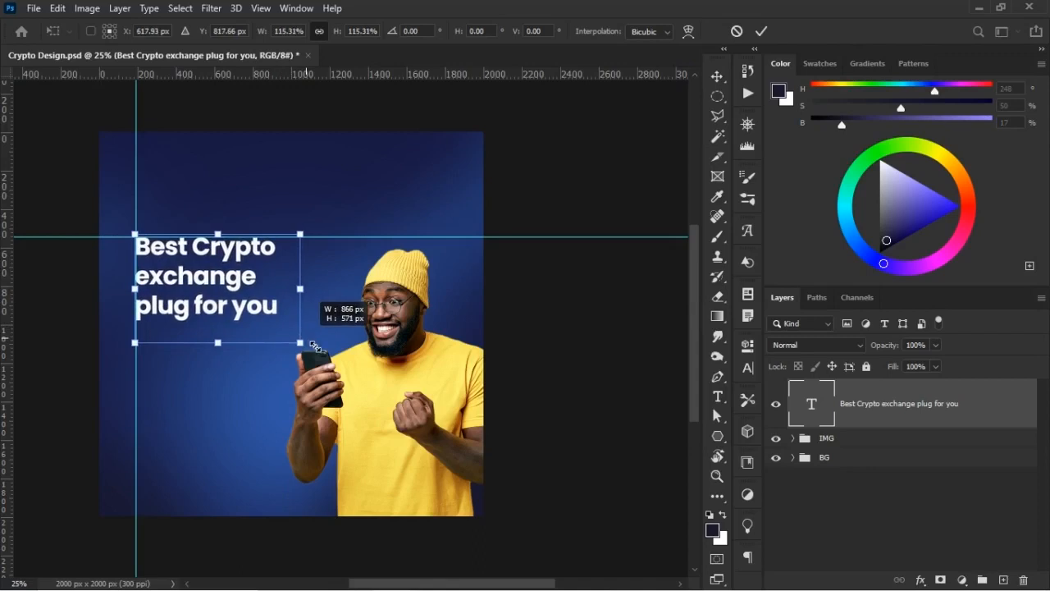
click(327, 340)
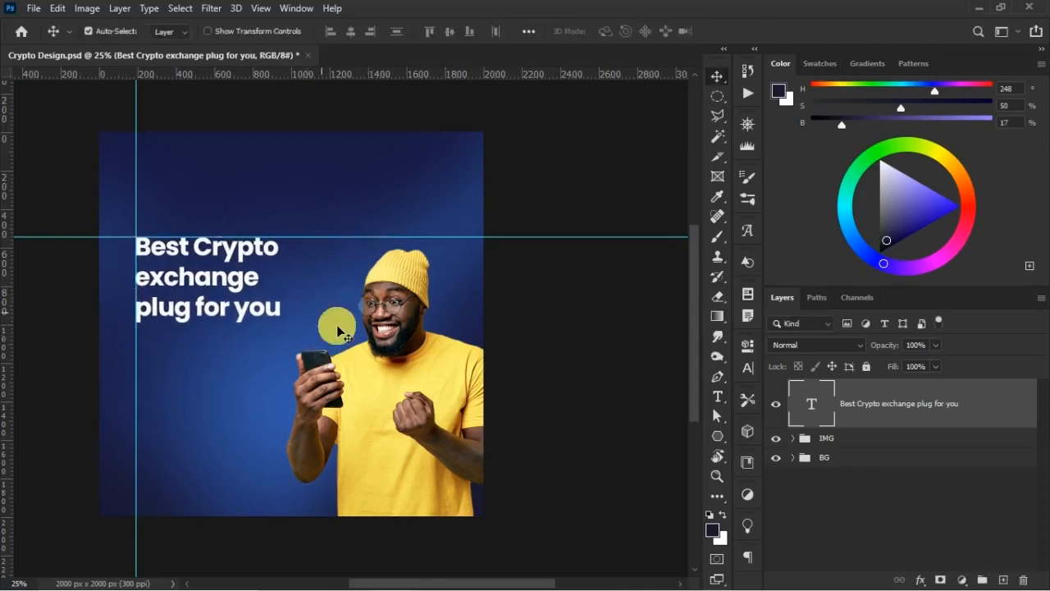
- Move the man about 20 px to the right and about 20 px up
click(399, 315)
drag(399, 315, 406, 302)
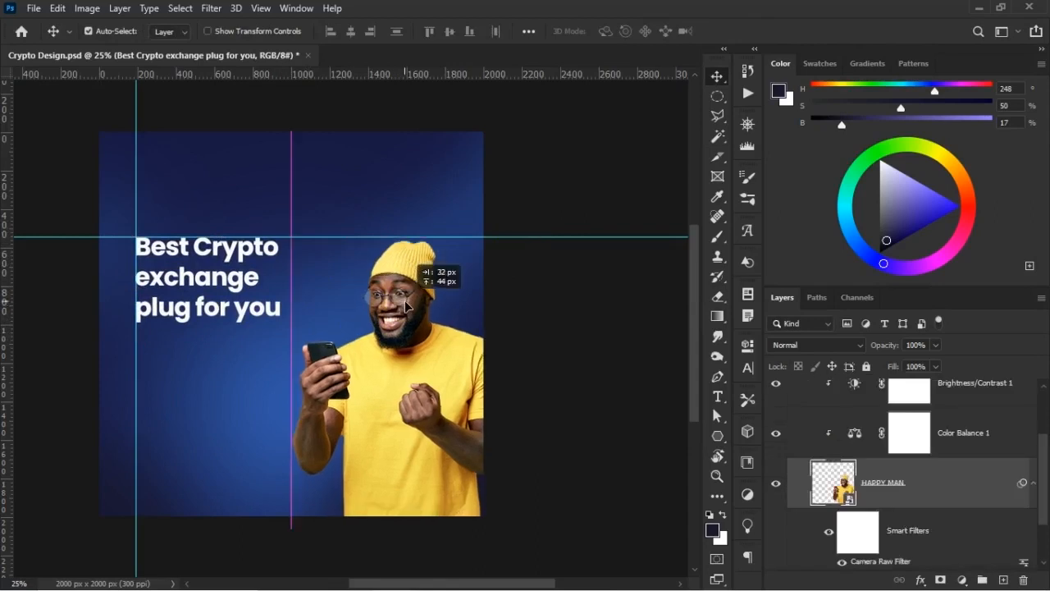
drag(404, 300, 418, 292)
- Move the headline down level with the top of the man's hat and scale it down to about 30.22 pt
click(258, 256)
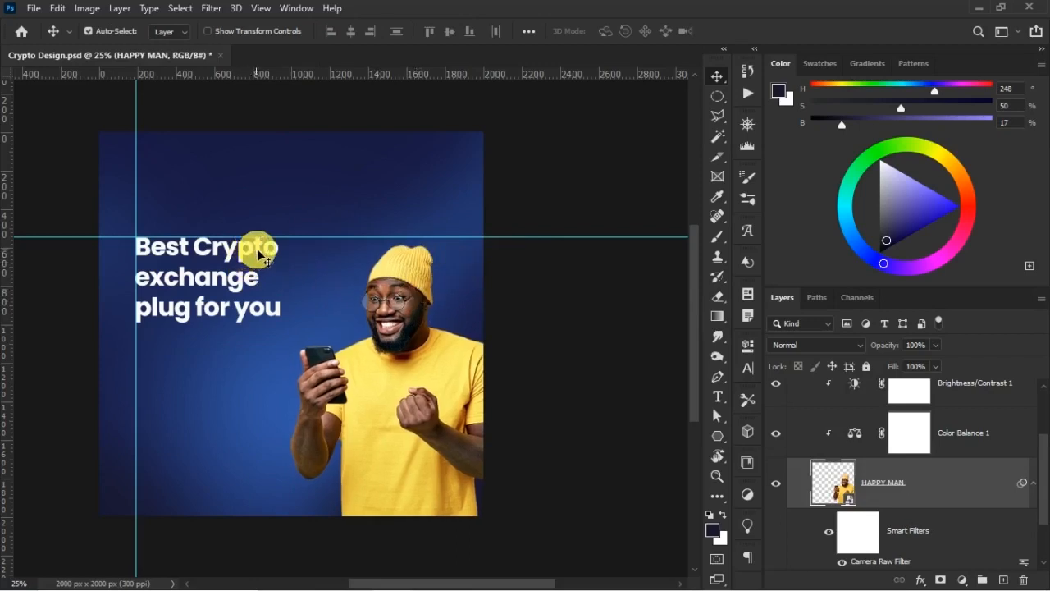
mouse_move(259, 256)
mouse_down()
mouse_move(260, 246)
mouse_move(262, 270)
mouse_move(261, 261)
mouse_up()
key(ctrl+t)
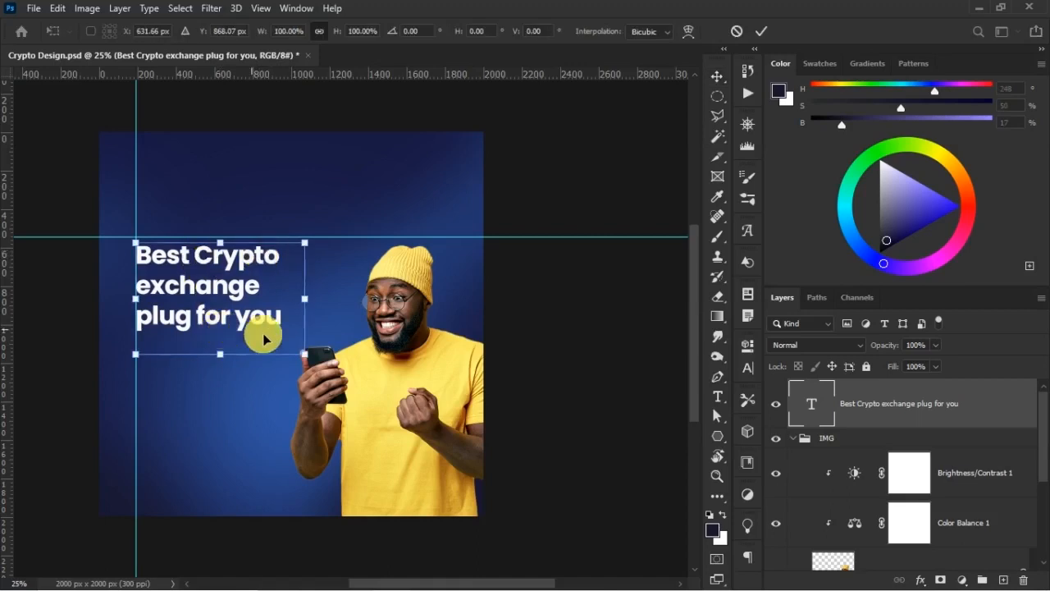
drag(304, 354, 299, 348)
key(Return)
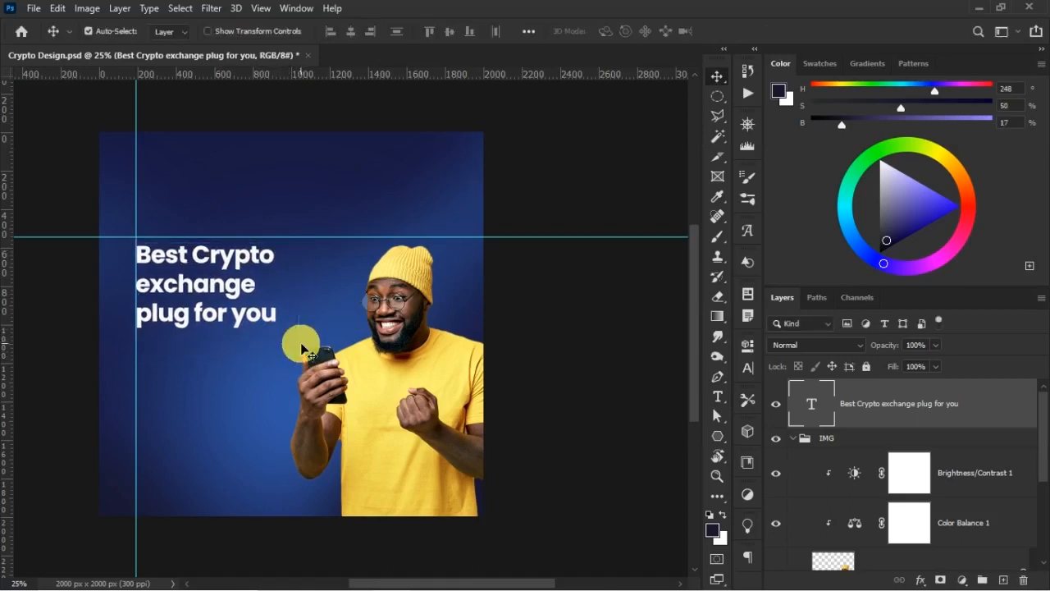
- Check the headline's top against the hat with the horizontal guide, remove that guide, and collapse the IMG group
drag(544, 244, 542, 245)
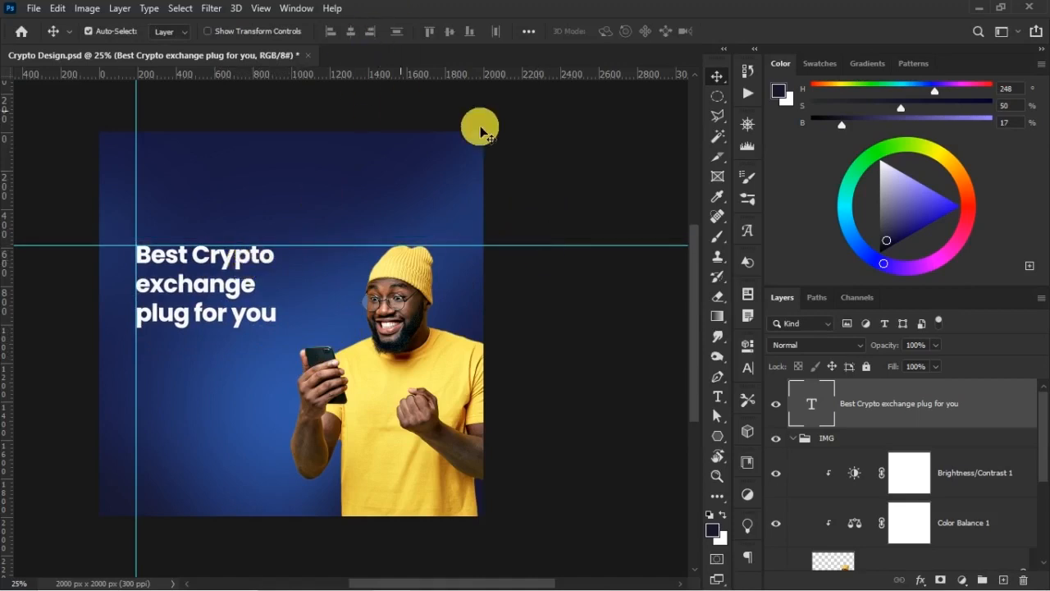
click(749, 376)
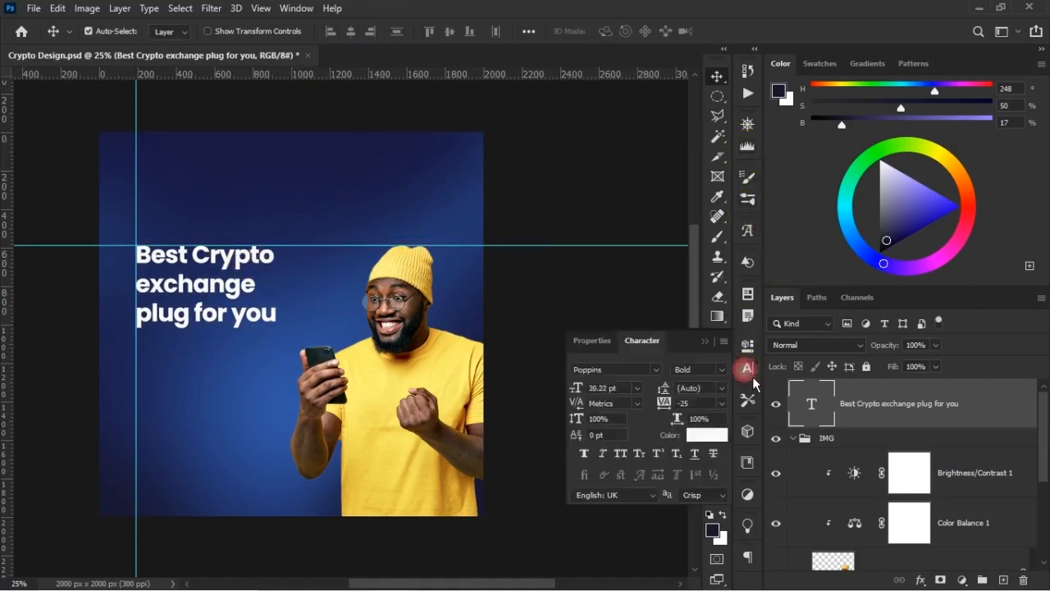
click(591, 206)
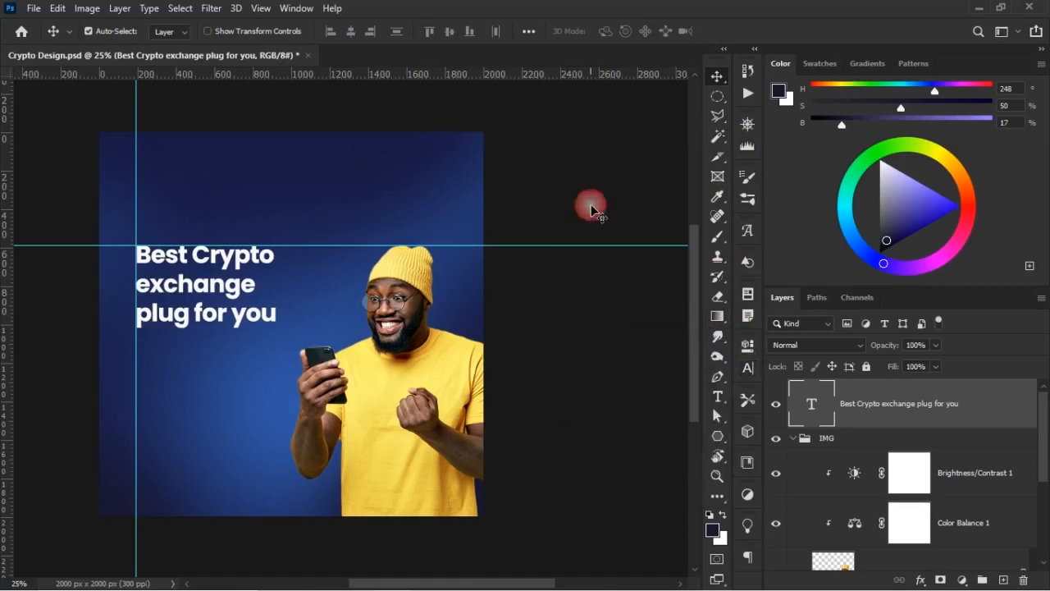
drag(569, 244, 616, 37)
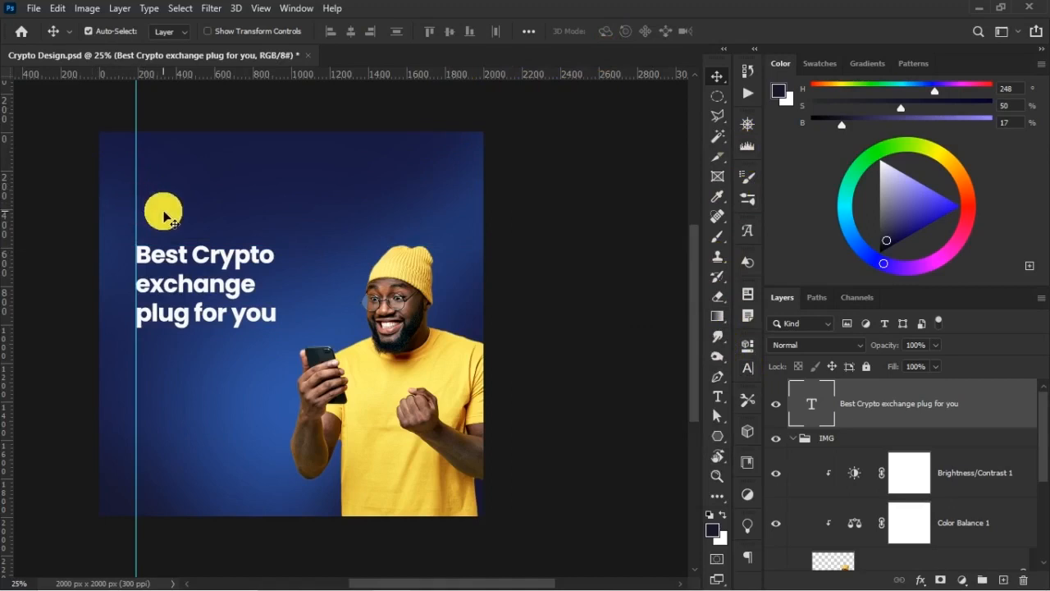
click(790, 436)
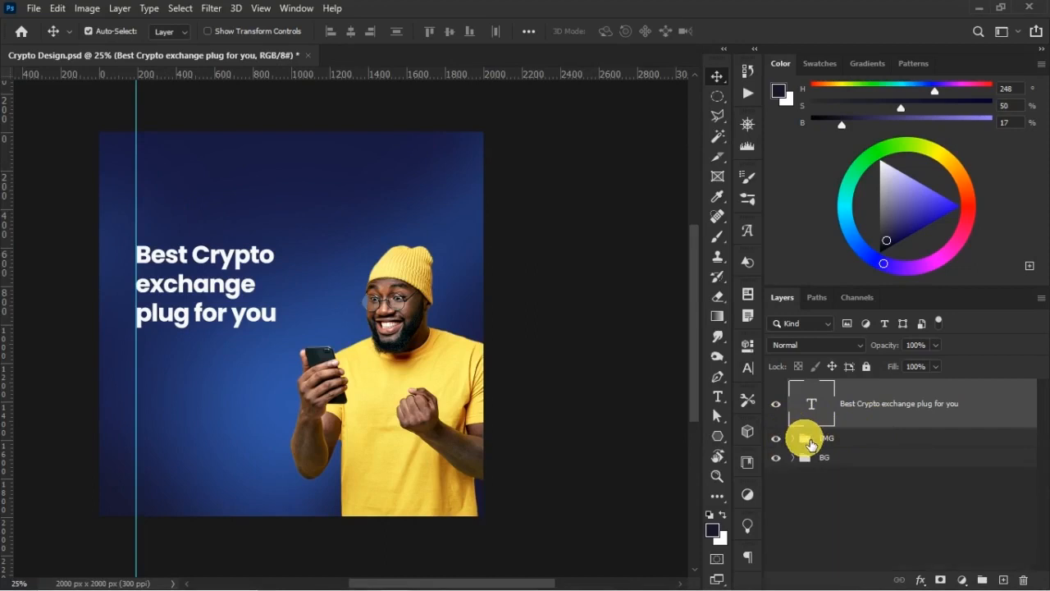
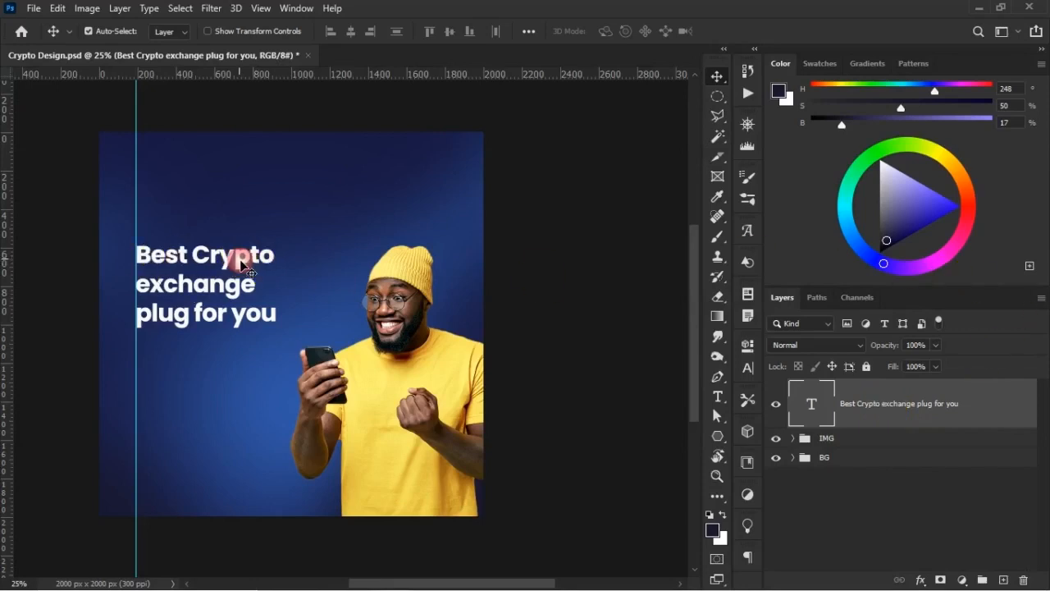
- Set the headline's character tracking to -10 and close the character settings
click(747, 368)
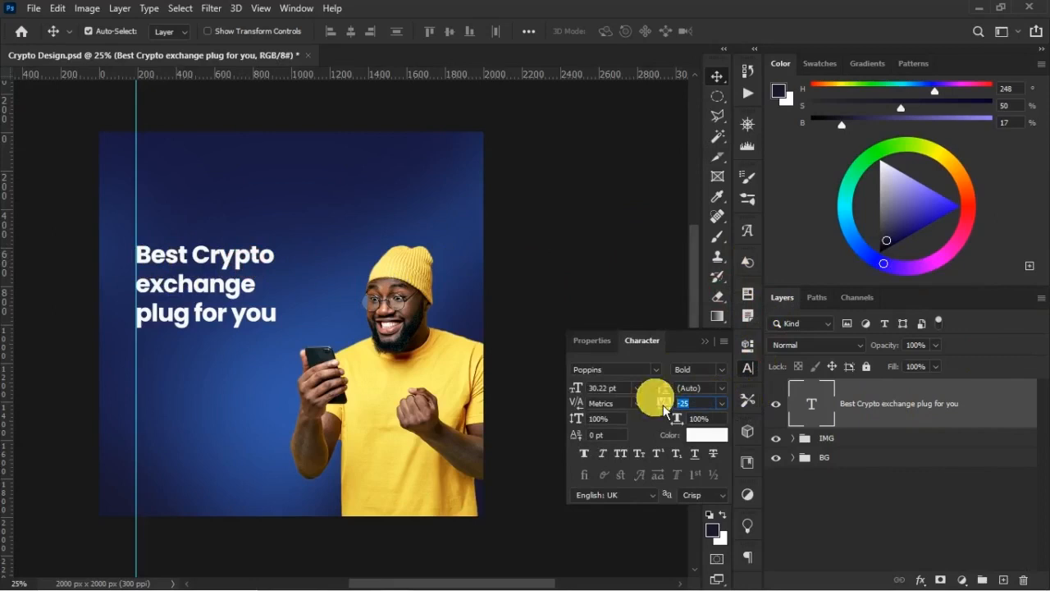
text(-10)
key(Return)
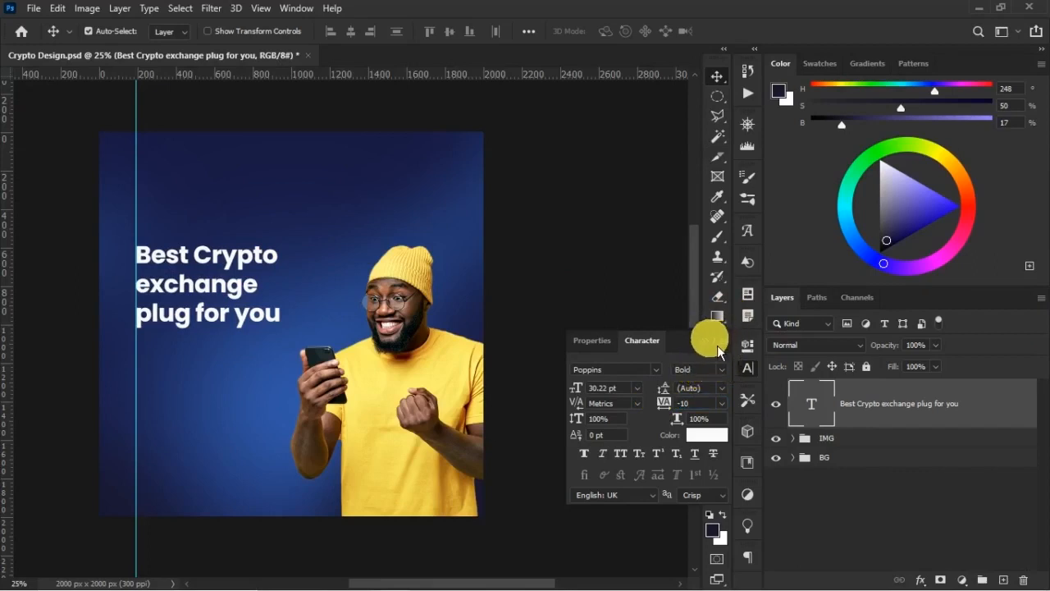
click(717, 345)
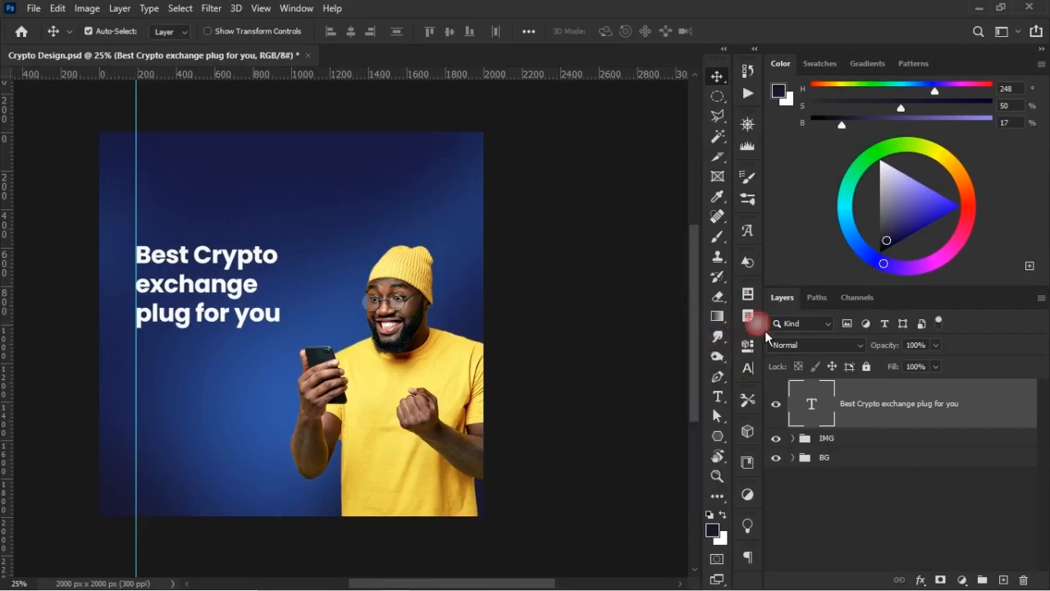
- Add a new layer between the IMG and BG groups and draw a rectangle about 1219 x 393 px below the headline, starting at the vertical guide
click(1006, 579)
click(725, 439)
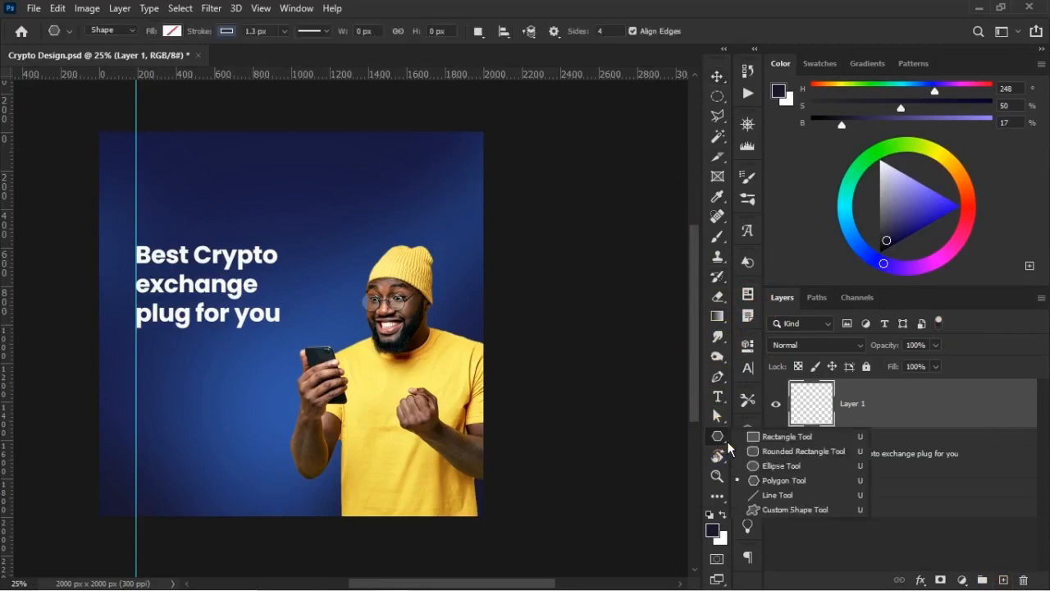
click(791, 436)
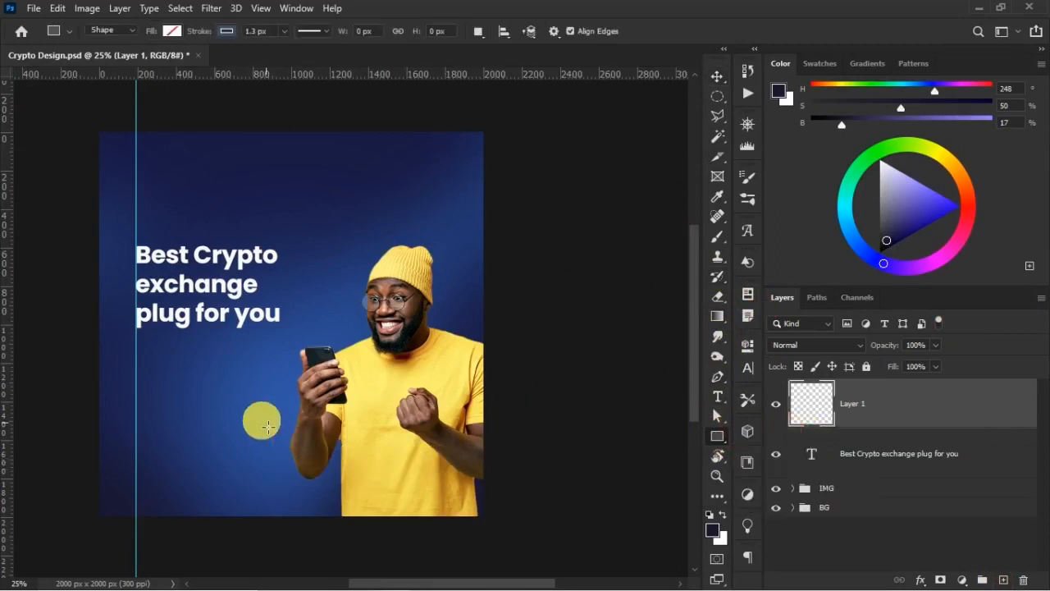
drag(926, 407, 870, 496)
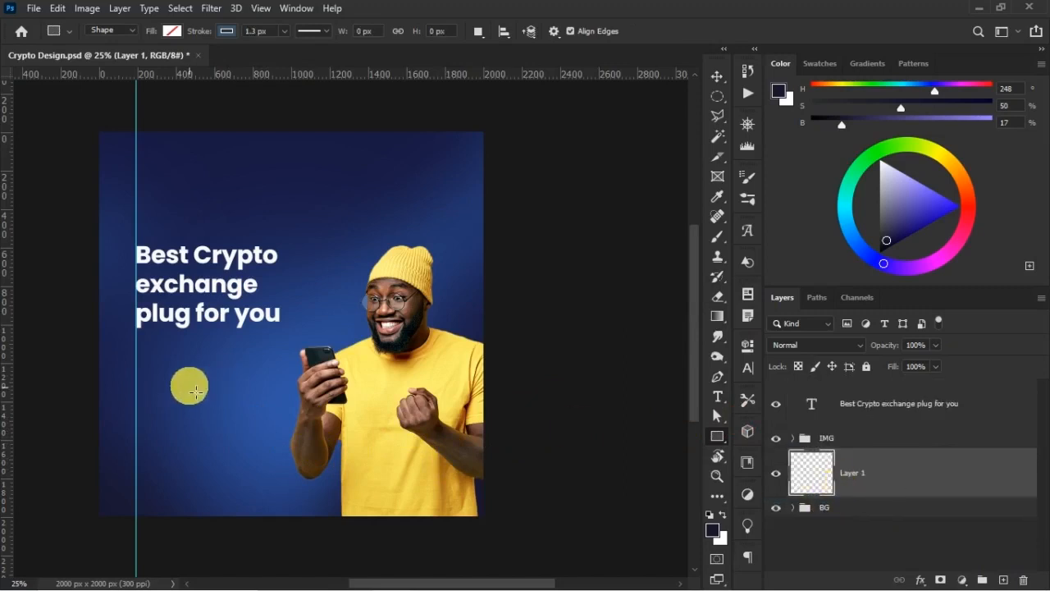
drag(141, 356, 375, 432)
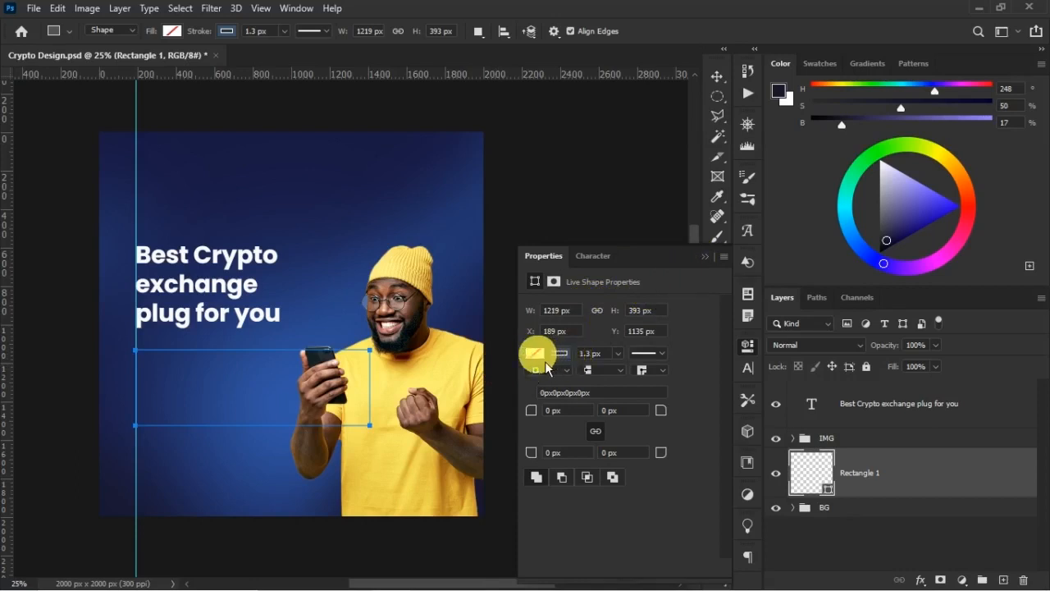
- Fill the rectangle with solid white and close its shape properties
click(535, 354)
click(537, 411)
click(655, 295)
click(544, 356)
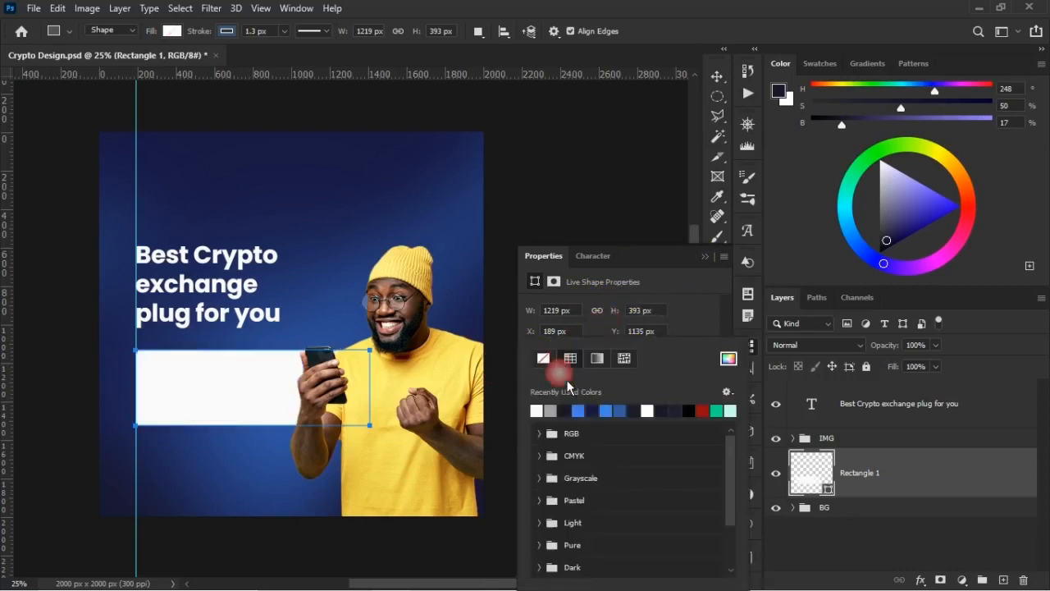
click(663, 290)
click(705, 257)
key(v)
- Scale the HAPPY MAN layer down to about 92.67% and reposition him against the canvas's lower right edge
click(395, 314)
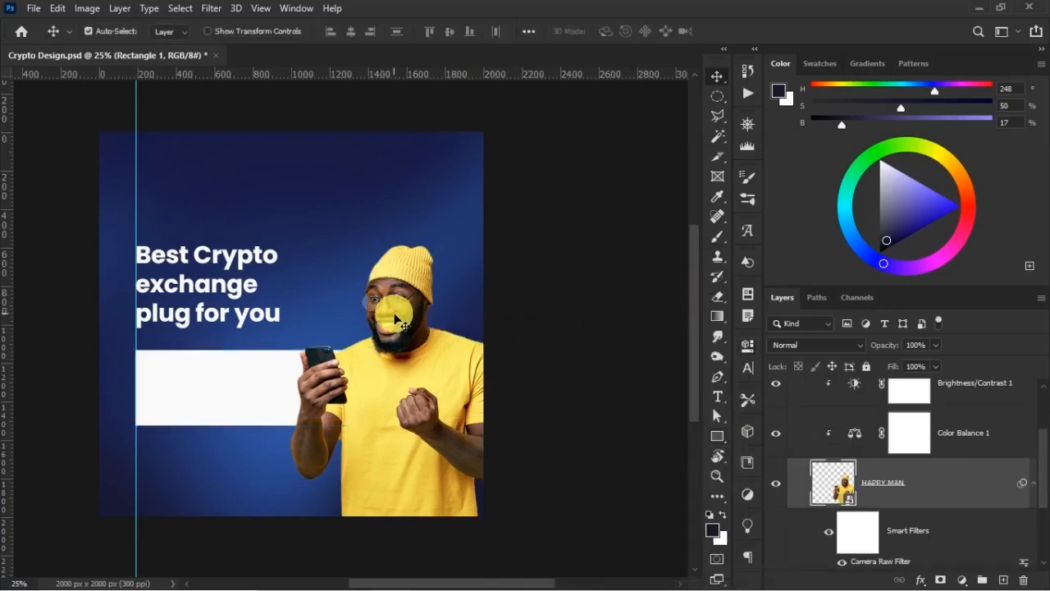
key(ctrl+t)
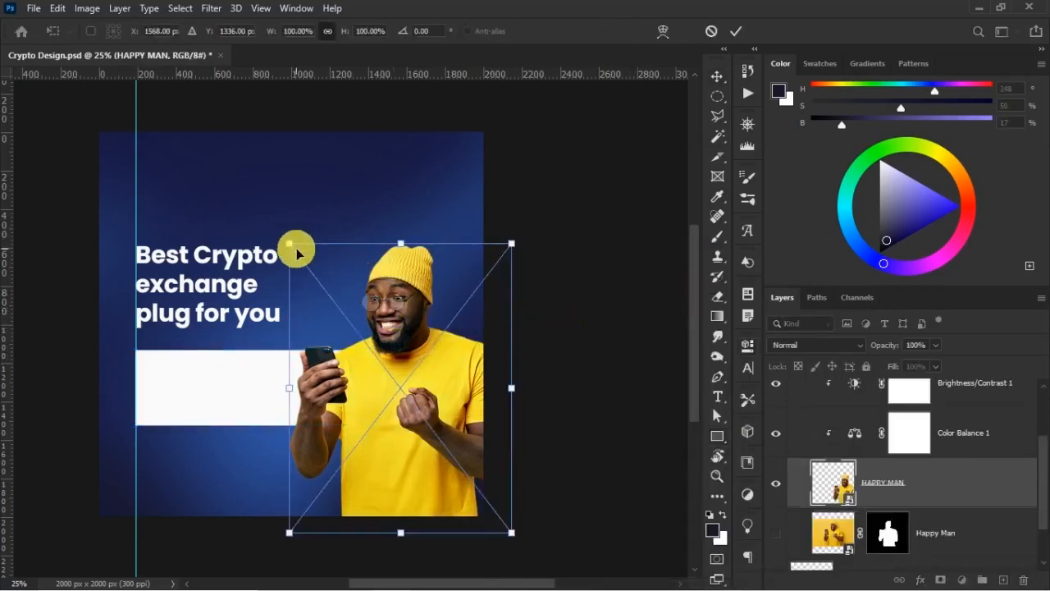
drag(299, 255, 330, 272)
mouse_move(385, 325)
mouse_down()
mouse_move(398, 309)
mouse_move(398, 318)
mouse_up()
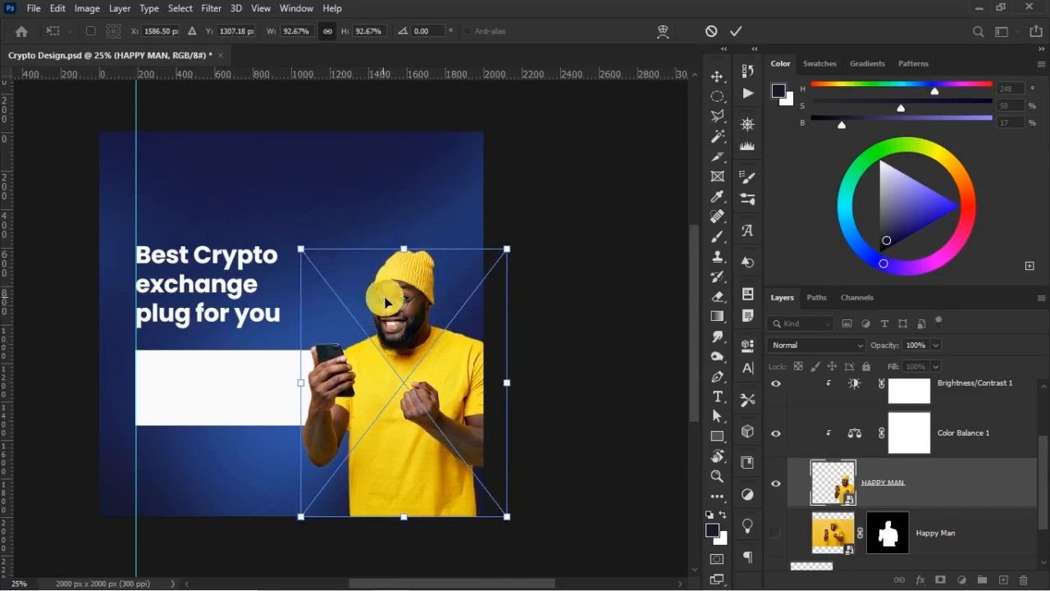
drag(397, 303, 399, 303)
key(Return)
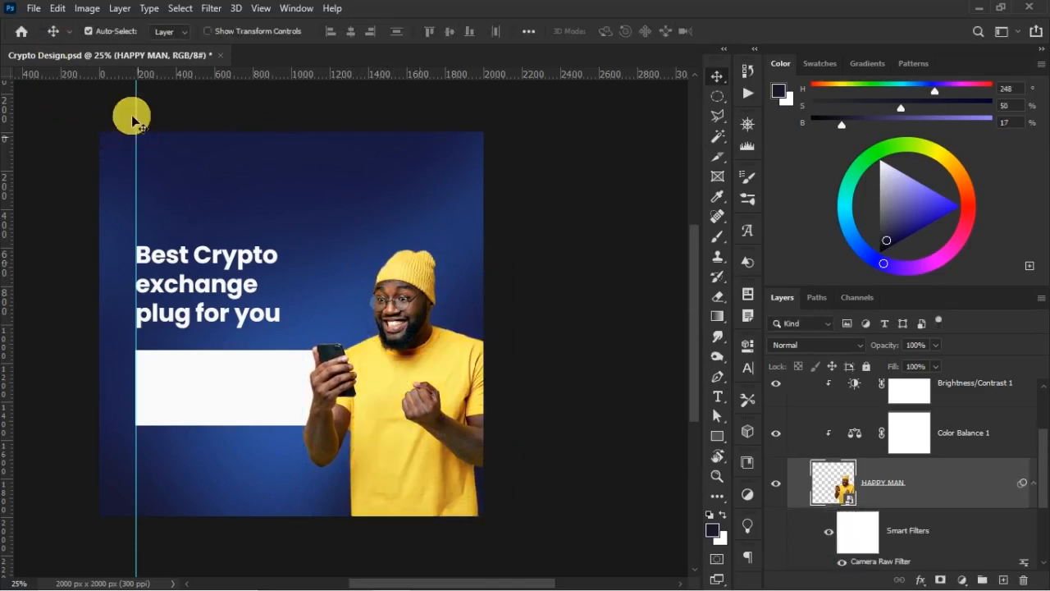
- Select the white rectangle below the headline
click(277, 394)
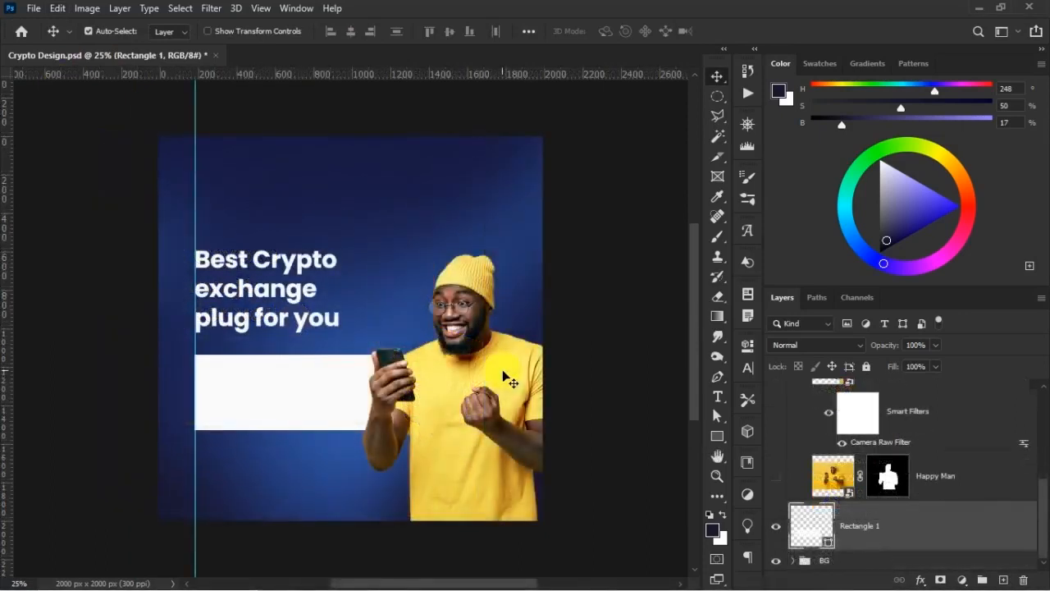
- Scale the cut-out man in the yellow shirt up to 99.75% and reposition him slightly upward
key(ctrl+t)
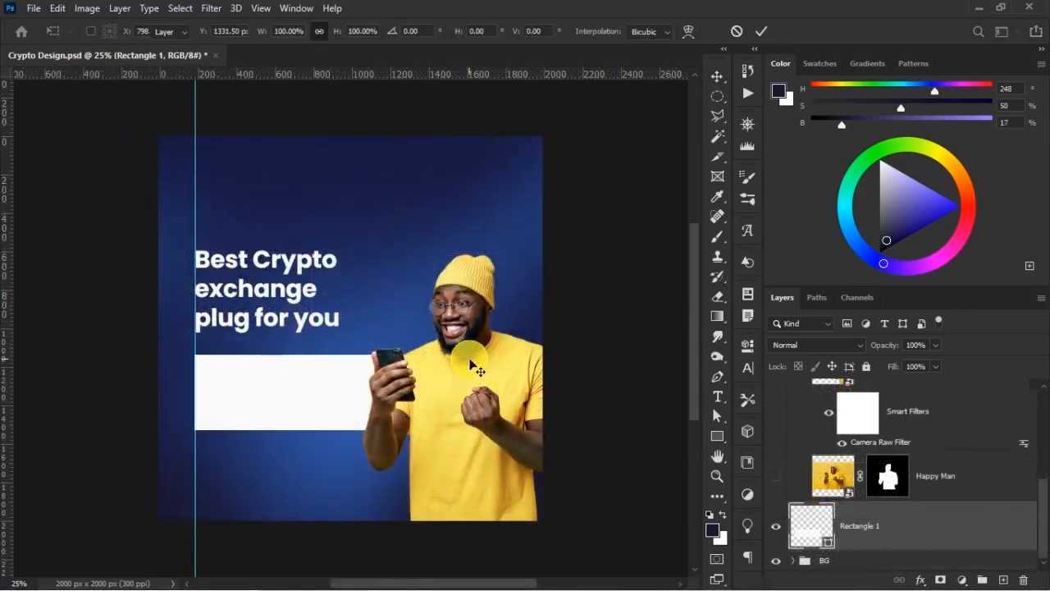
key(Escape)
click(476, 298)
key(ctrl+t)
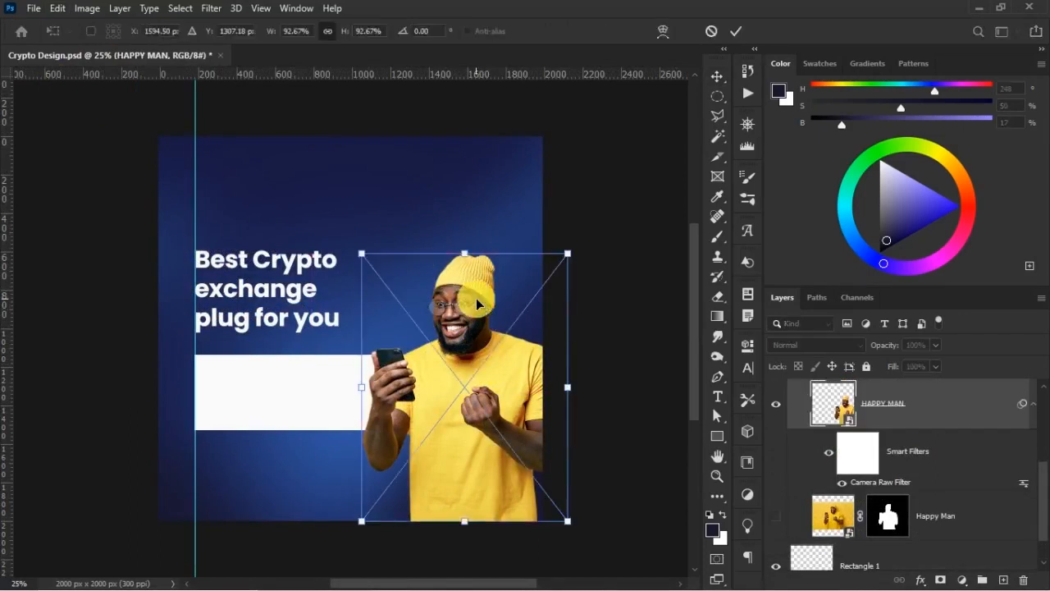
drag(580, 537, 598, 544)
drag(520, 436, 506, 416)
drag(465, 527, 479, 533)
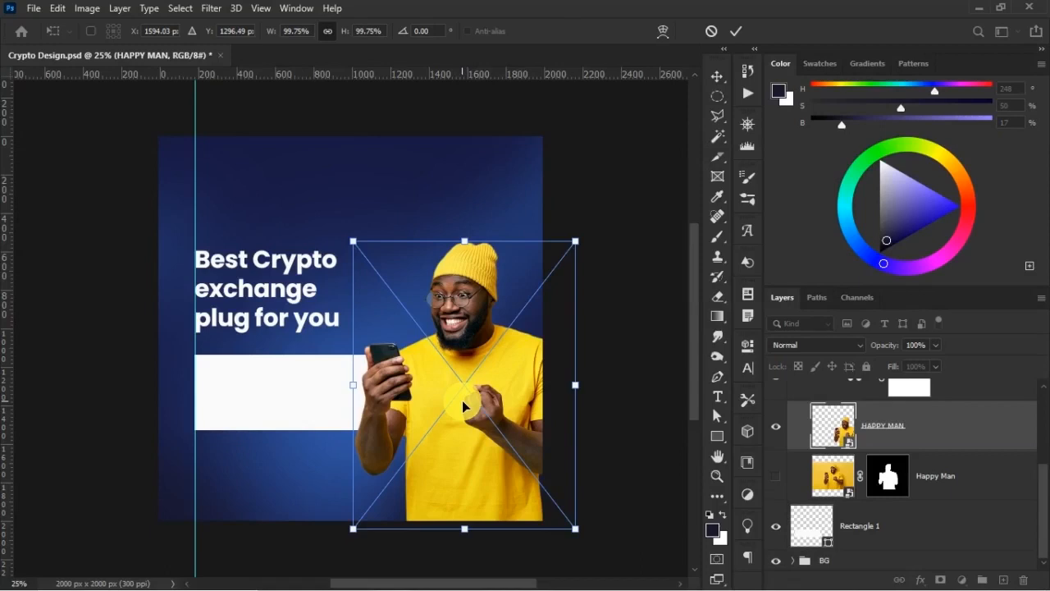
double_click(464, 401)
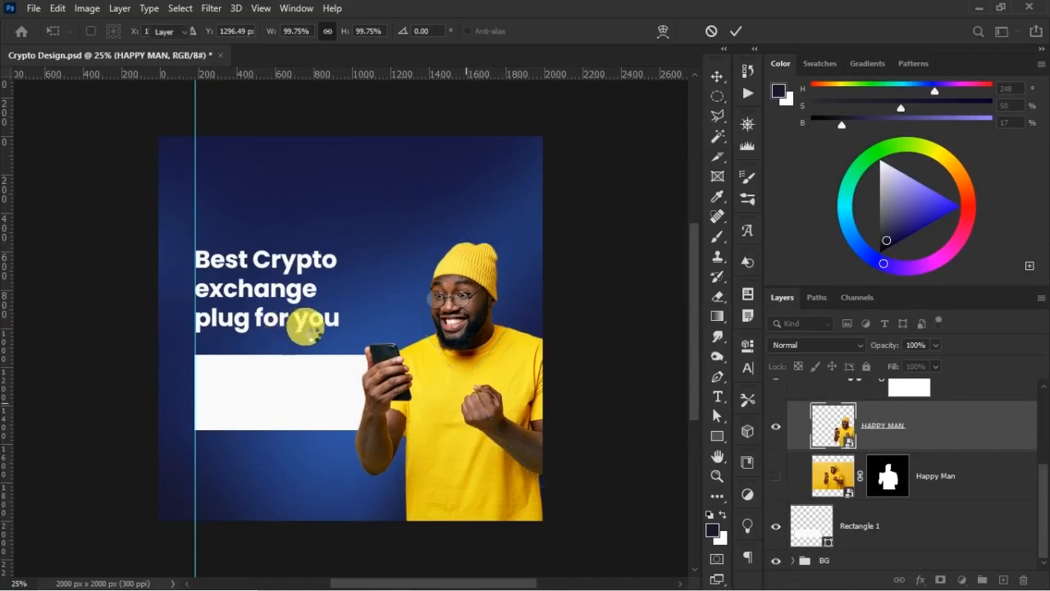
- Enlarge the headline "Best Crypto exchange plug for you" slightly, keeping its left edge on the vertical guide
click(302, 326)
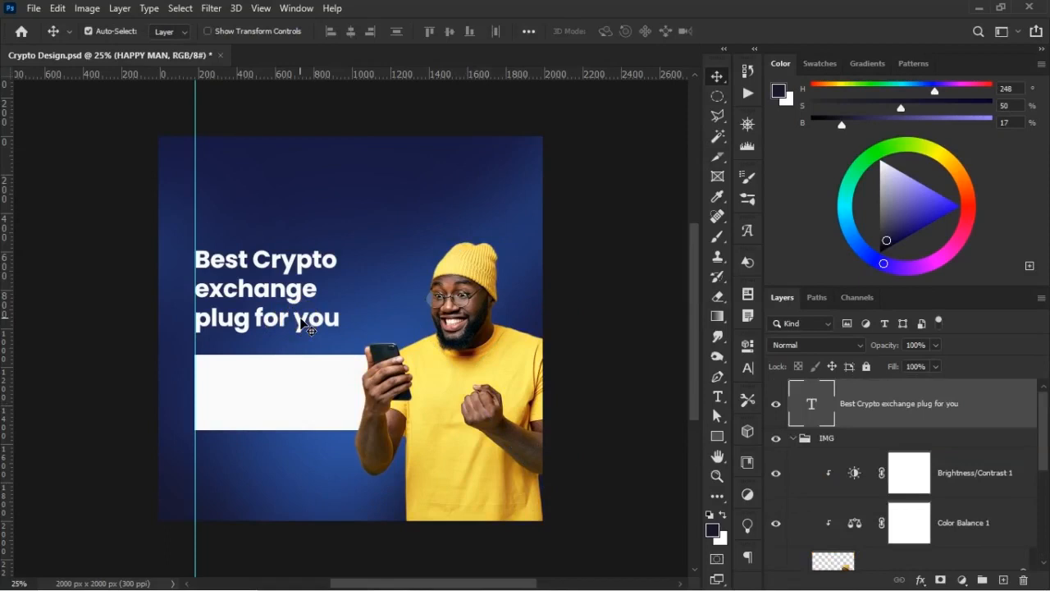
key(ctrl+t)
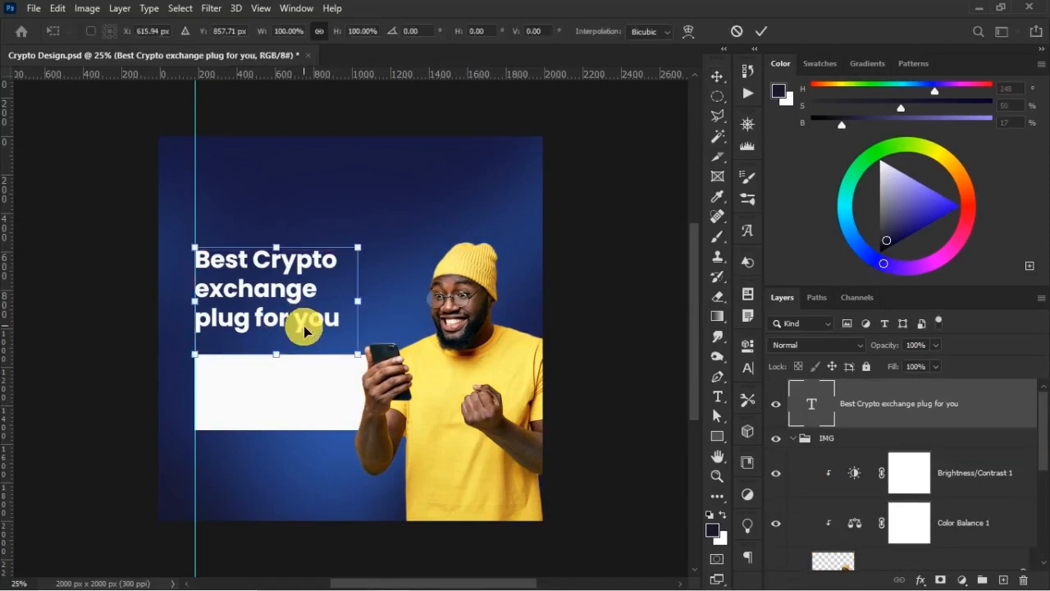
drag(367, 364, 384, 376)
key(Return)
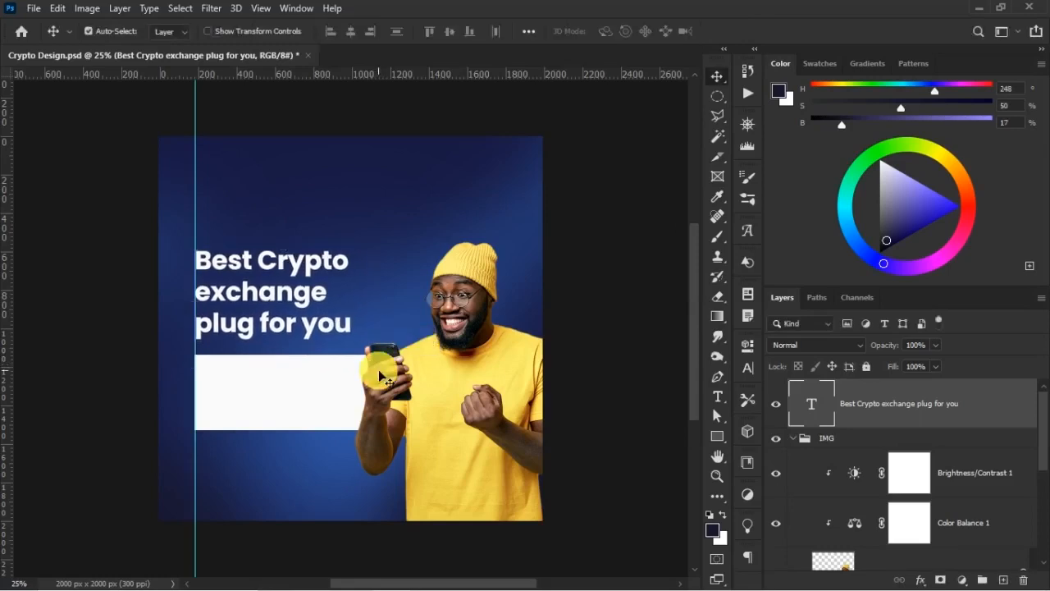
- Recolor the white rectangle below the headline to #2080EF and move it down very slightly
click(288, 402)
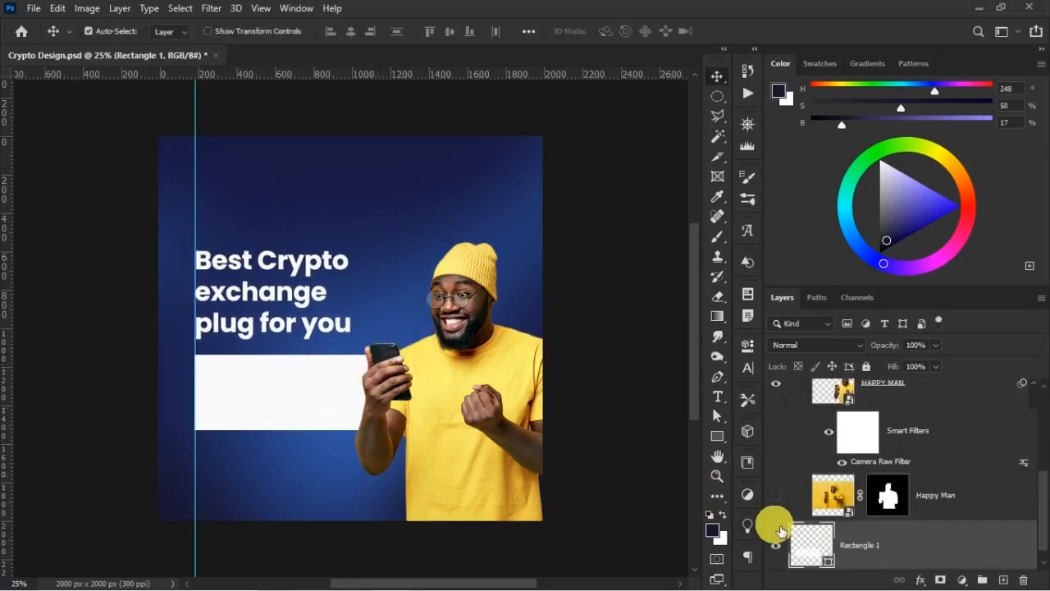
double_click(810, 545)
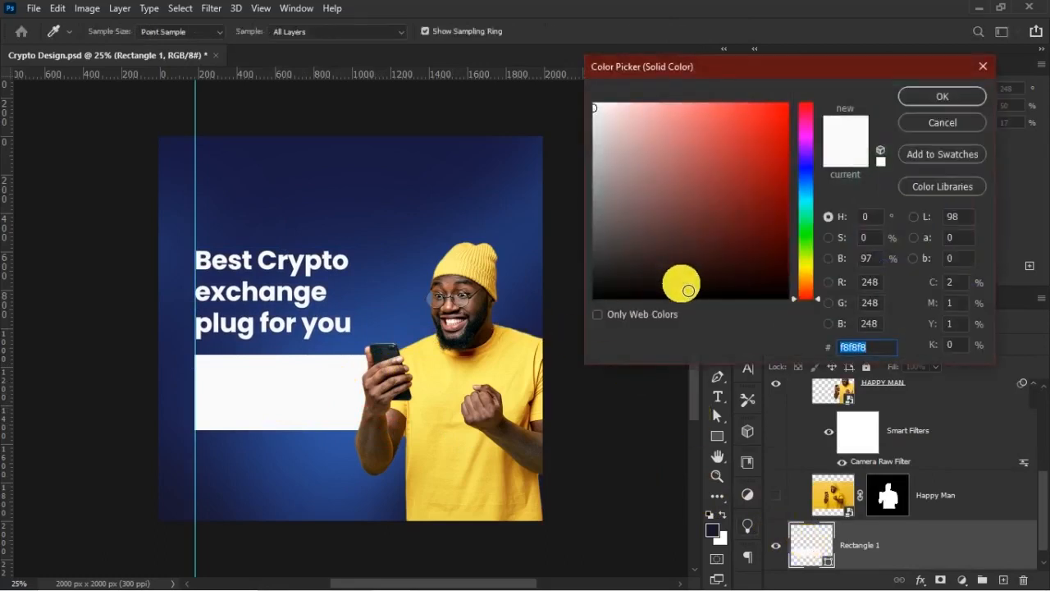
click(1042, 305)
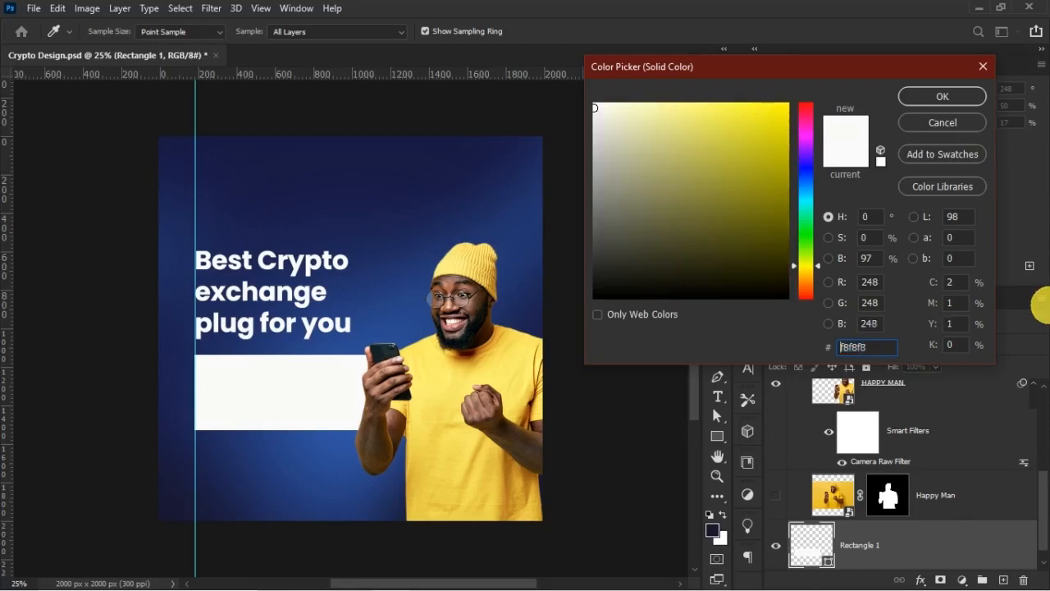
text(EF)
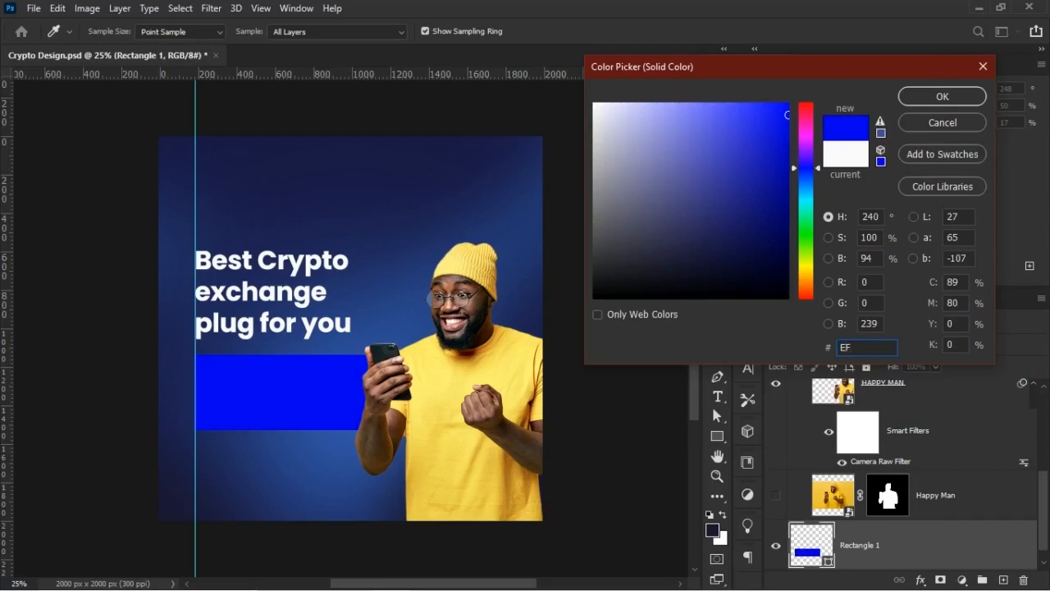
key(BackSpace)
key(BackSpace)
text(2)
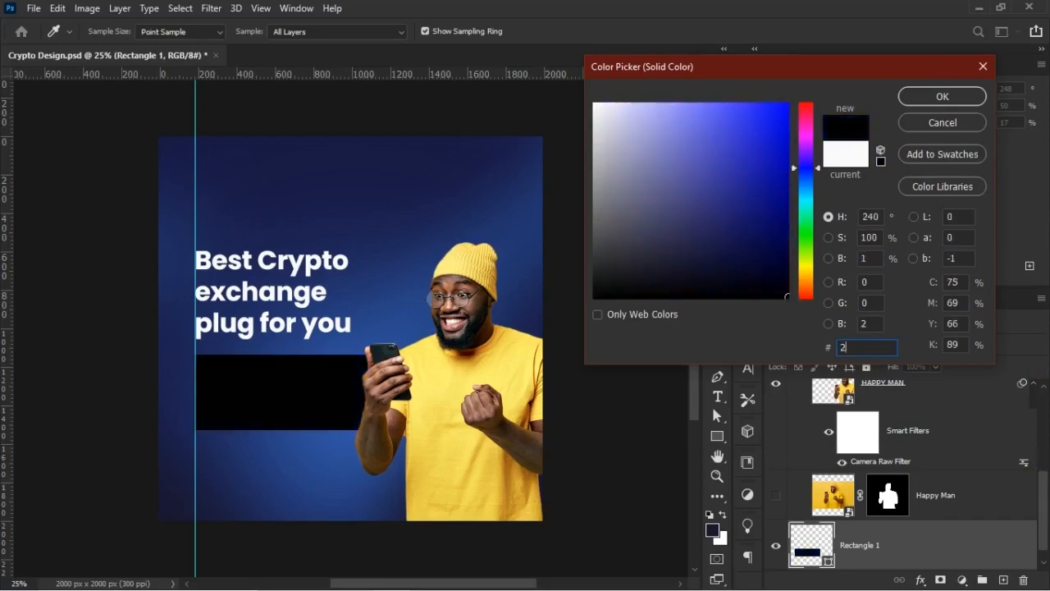
text(080EF)
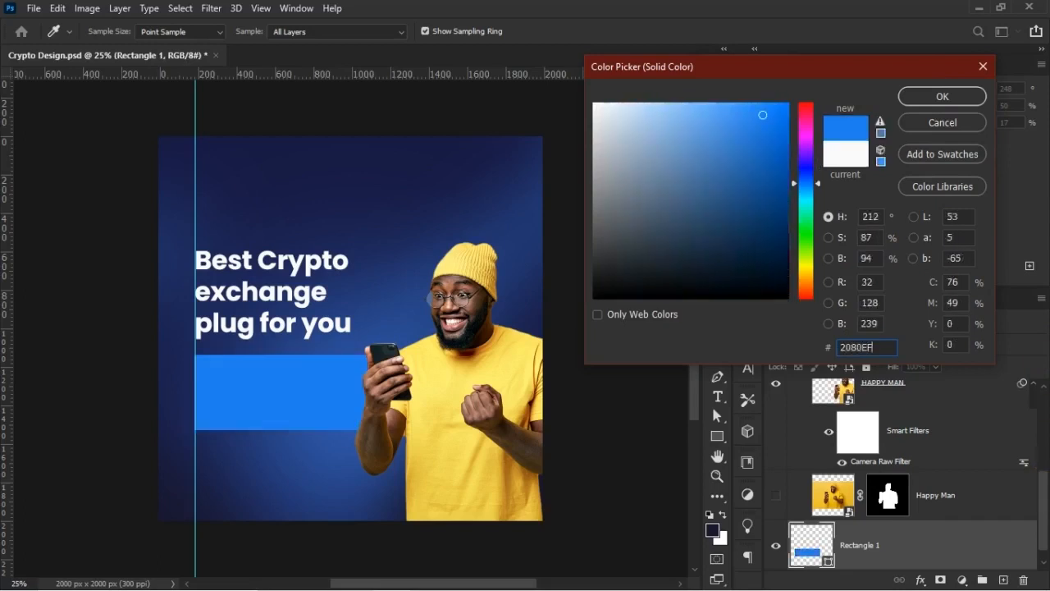
click(941, 91)
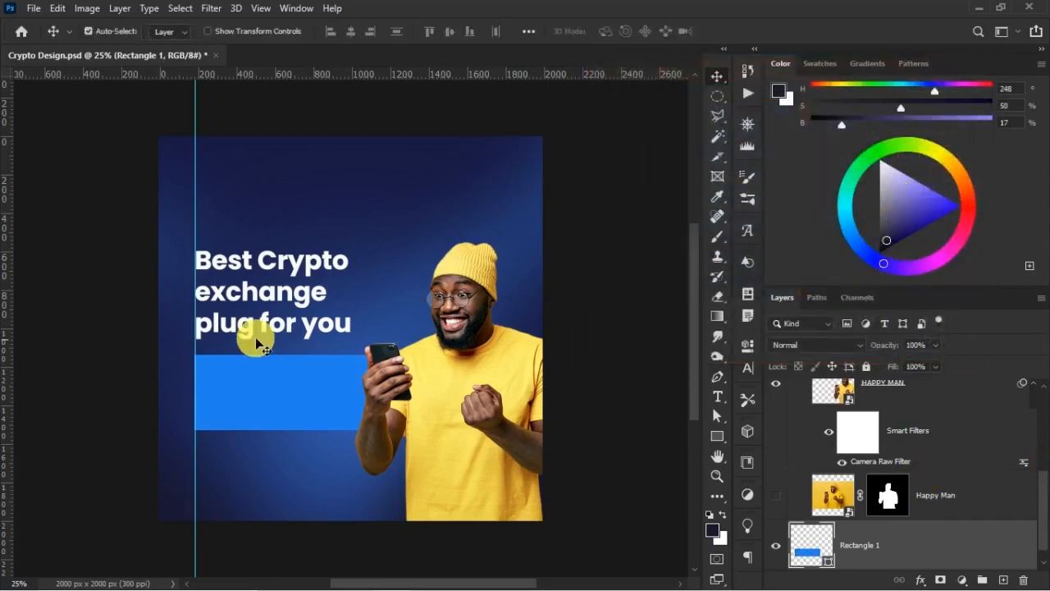
drag(263, 373, 264, 368)
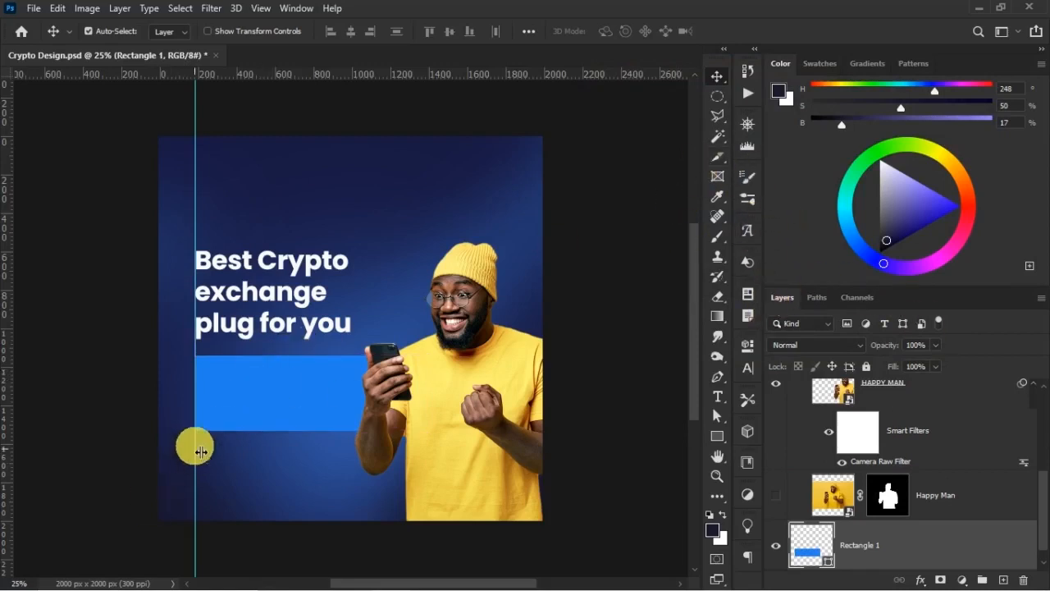
- Try a 20 px radius on all corners of the blue rectangle and reset them to 0 px
click(756, 353)
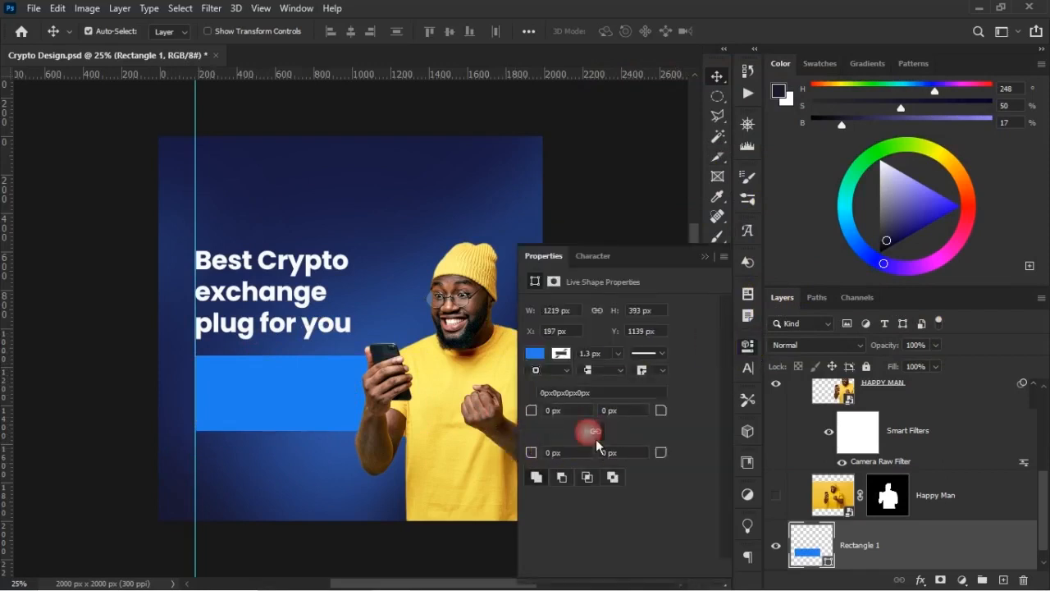
click(574, 412)
text(20)
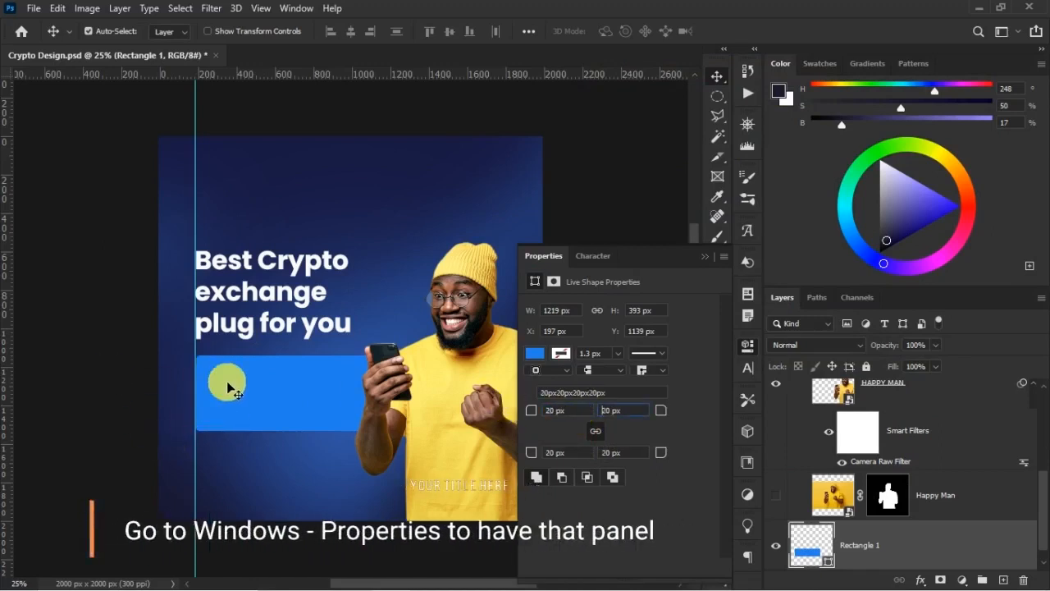
key(Tab)
text(0)
key(Tab)
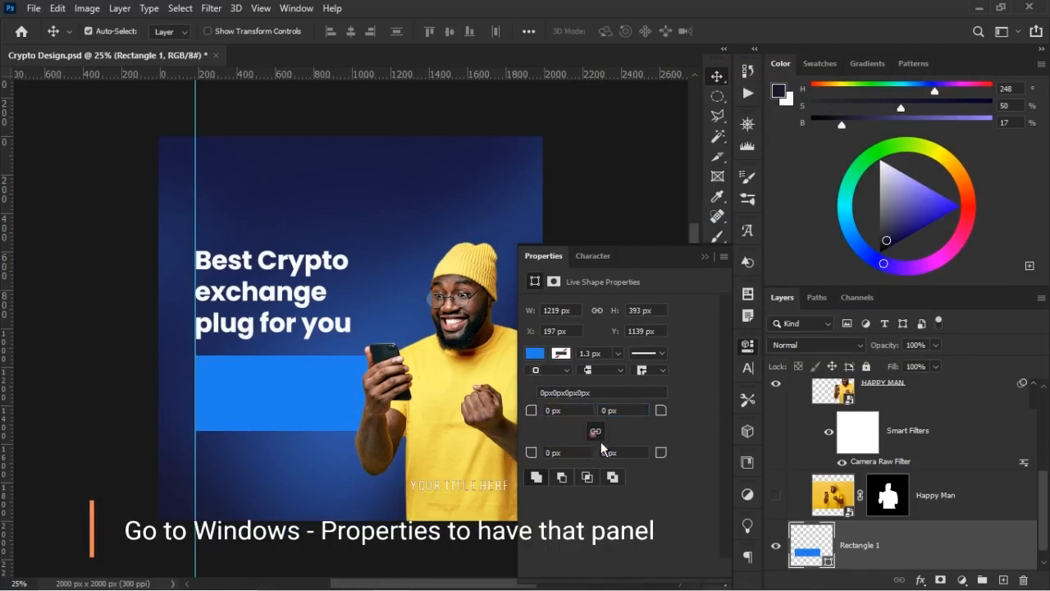
- Unlink the corner radii and round only the blue rectangle's bottom-left corner to 60 px
click(581, 454)
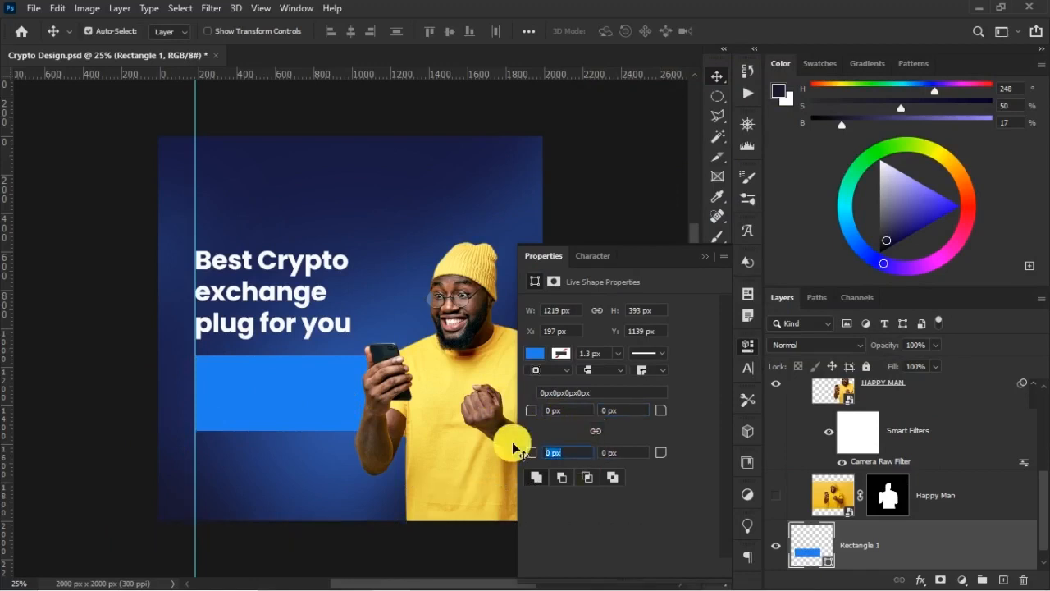
text(60)
key(Tab)
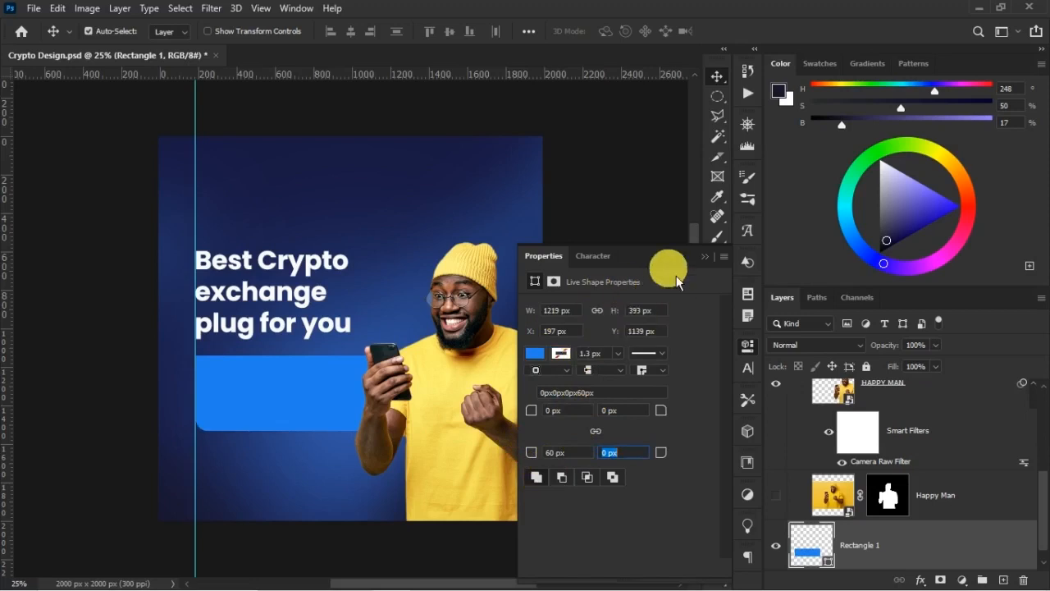
click(710, 265)
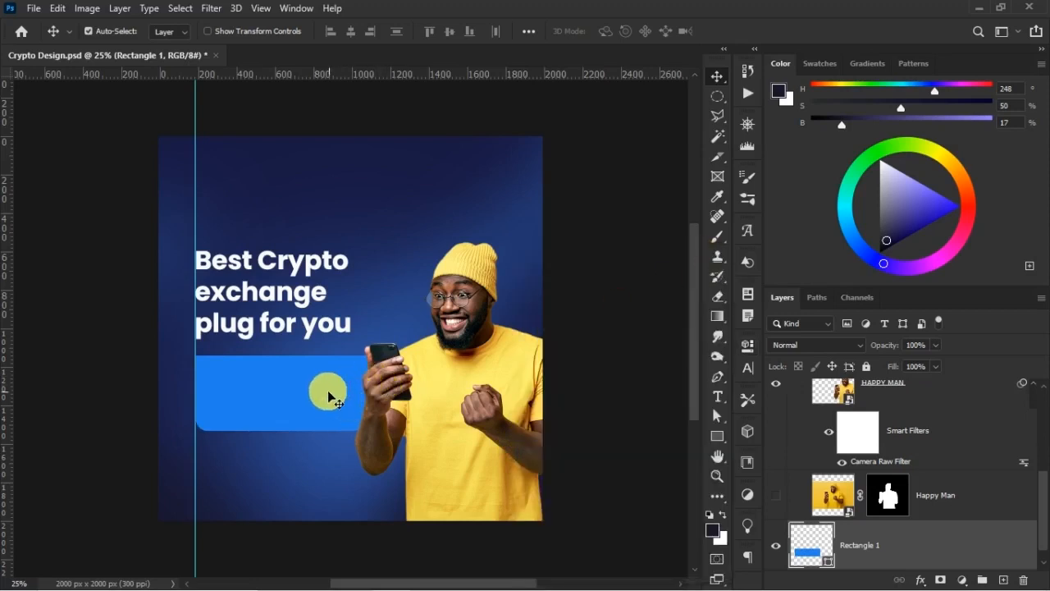
- Lower the blue rectangle slightly and place a vertically flipped copy of it just below
drag(327, 390, 328, 399)
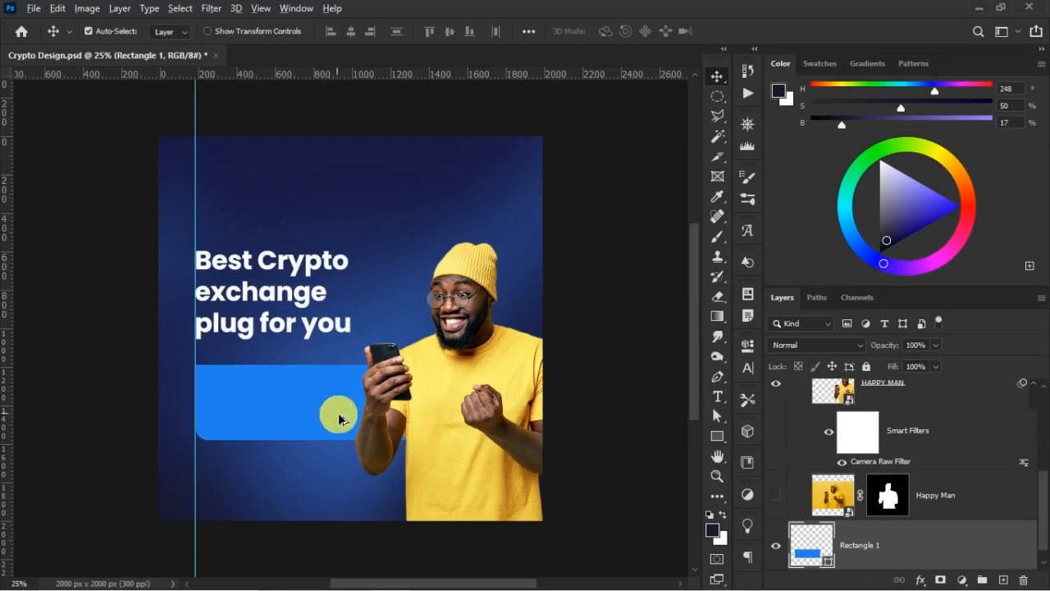
drag(326, 417, 327, 496)
key(ctrl+t)
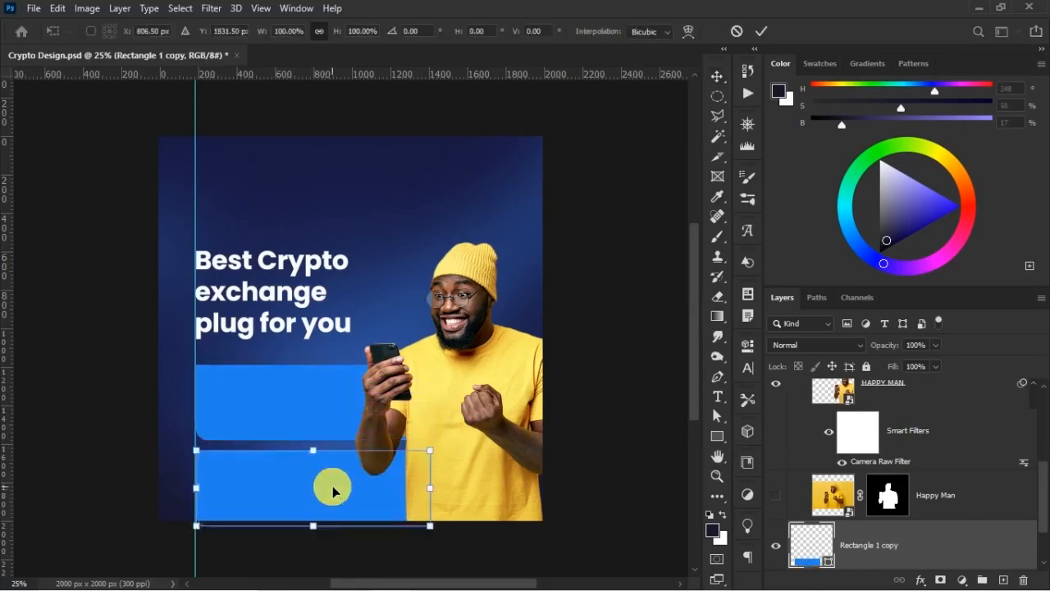
right_click(341, 496)
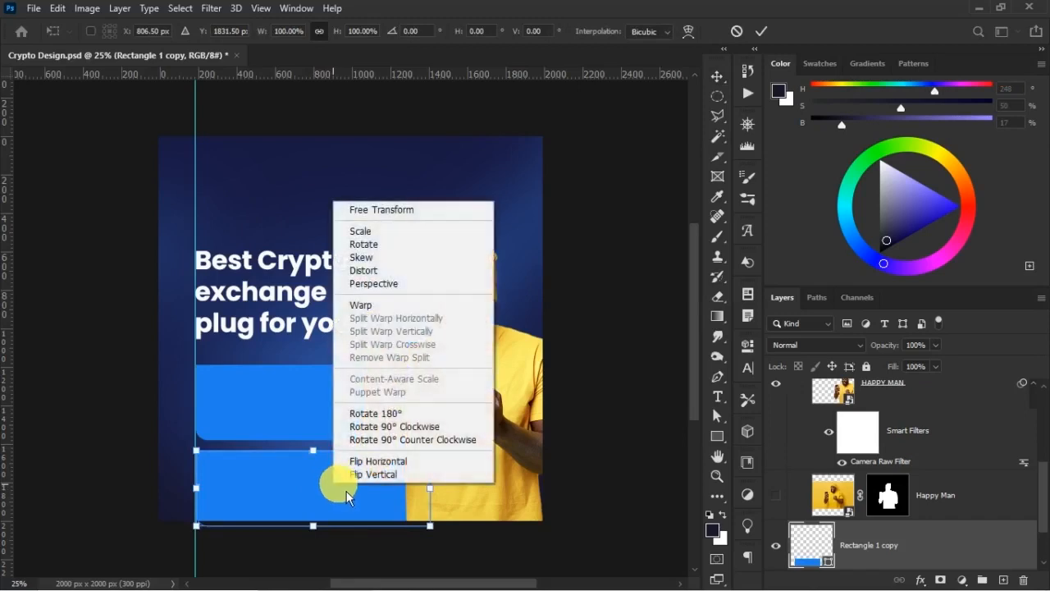
click(355, 474)
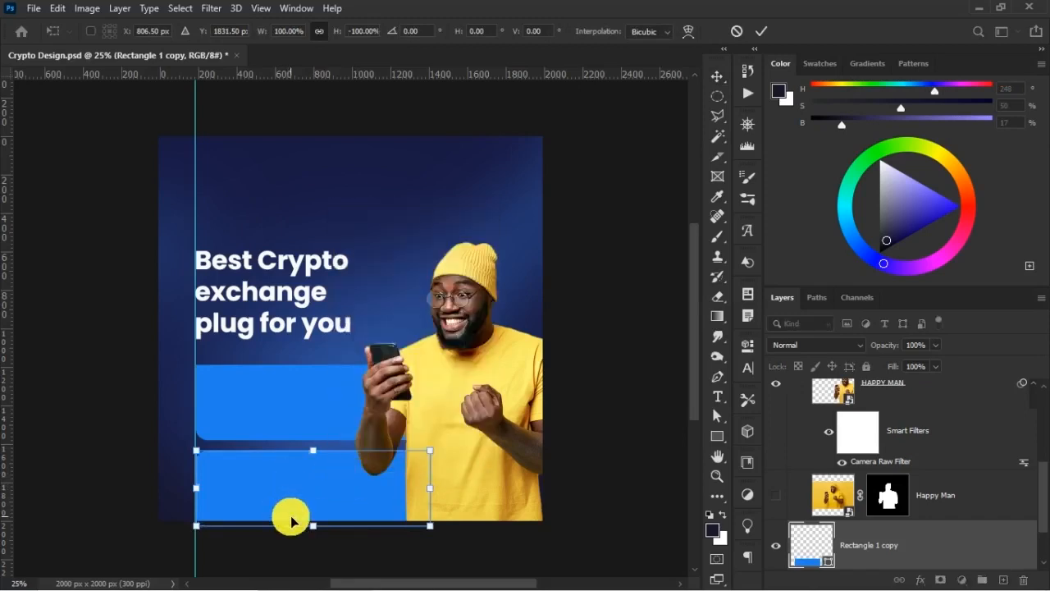
- Shorten the flipped copy from its bottom edge into a thin bar and remove the vertical guide
drag(322, 534, 325, 489)
key(Return)
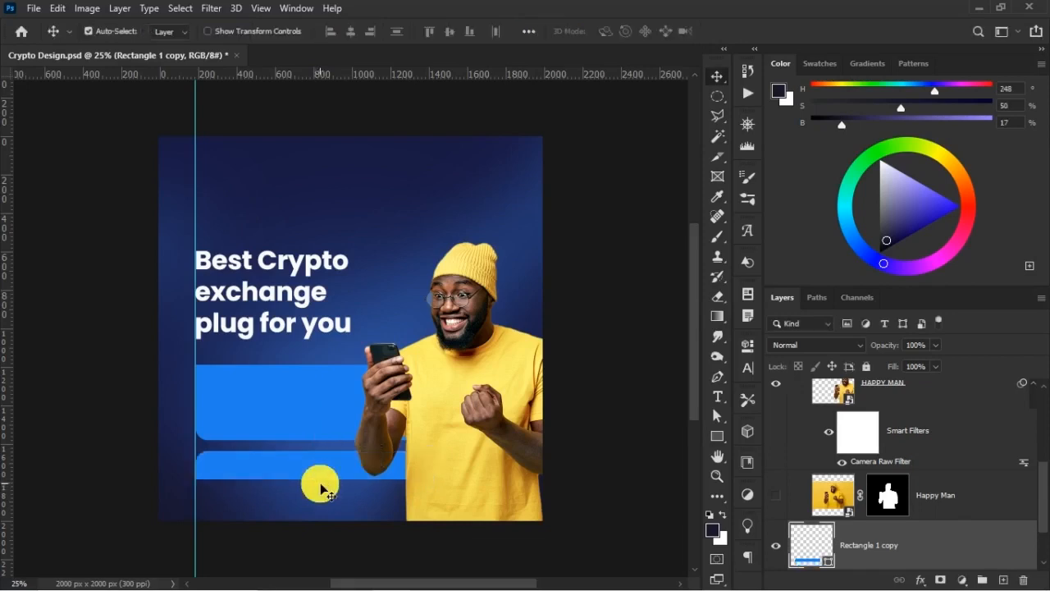
drag(195, 216, 25, 271)
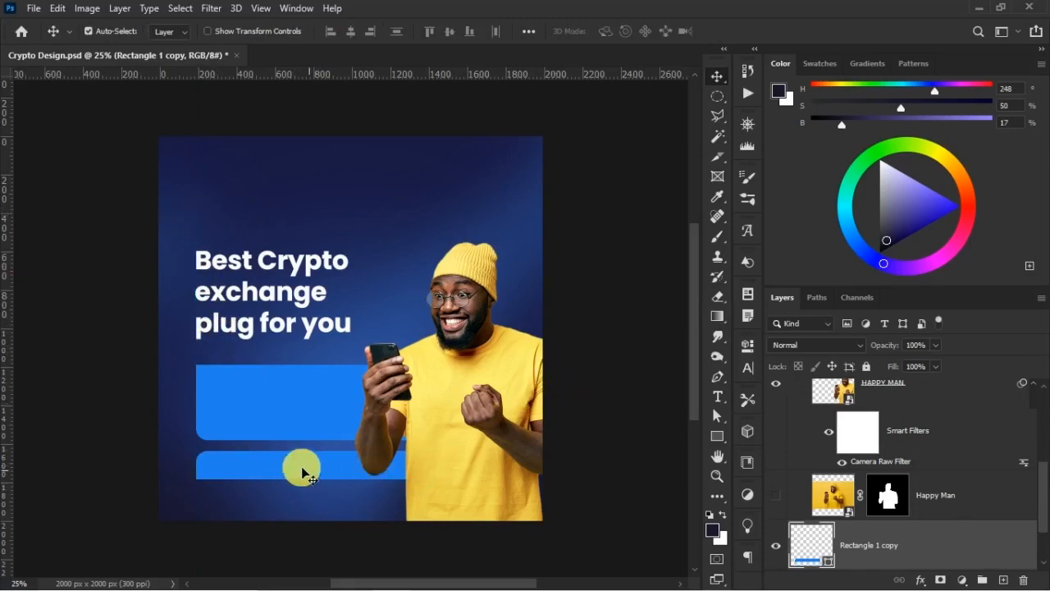
- Stretch the lower blue bar's height downward to 102.68% and save the document
key(ctrl)
key(ctrl+t)
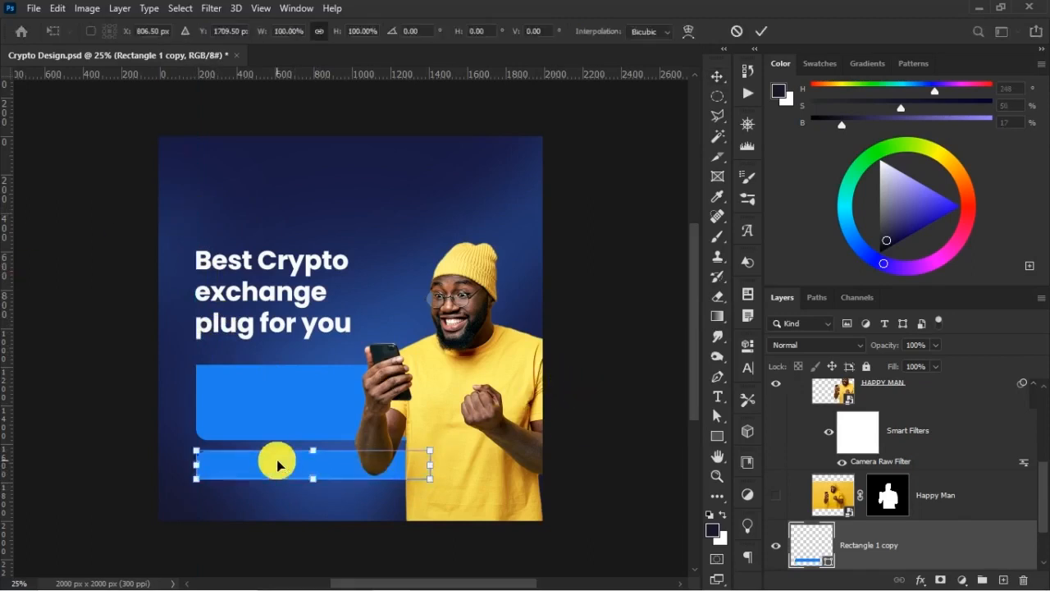
drag(313, 479, 314, 486)
key(Return)
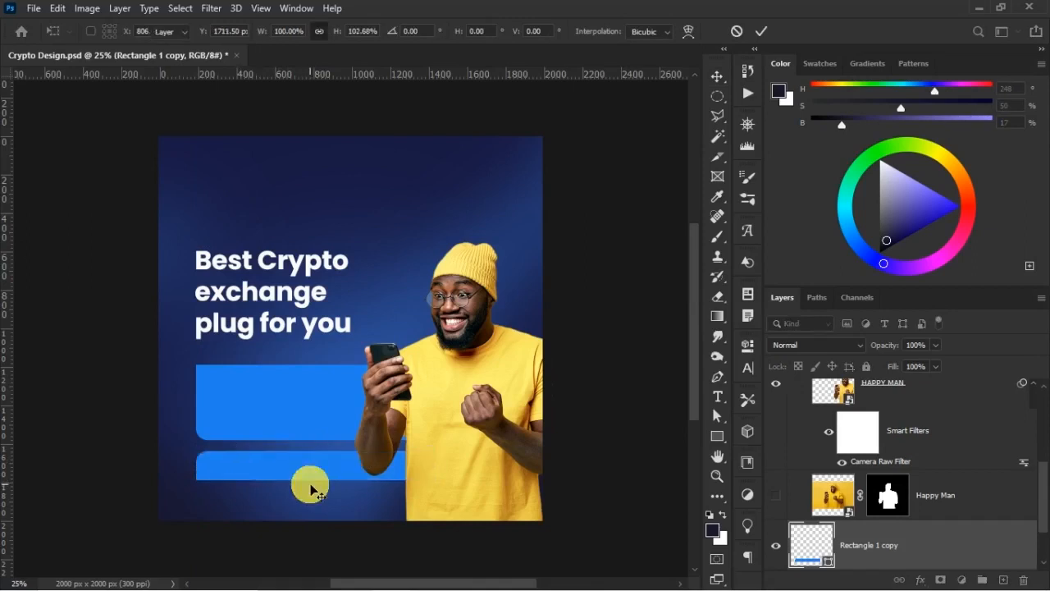
key(ctrl+s)
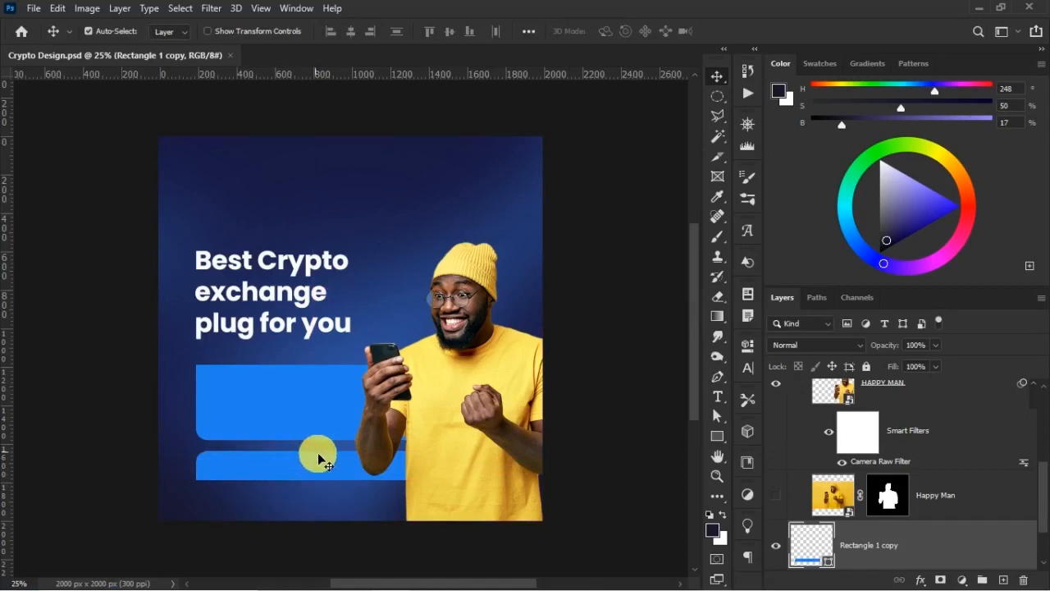
- Stretch the lower blue bar's height to 110.46% and nudge it up 20 px toward the large rectangle
key(ctrl+t)
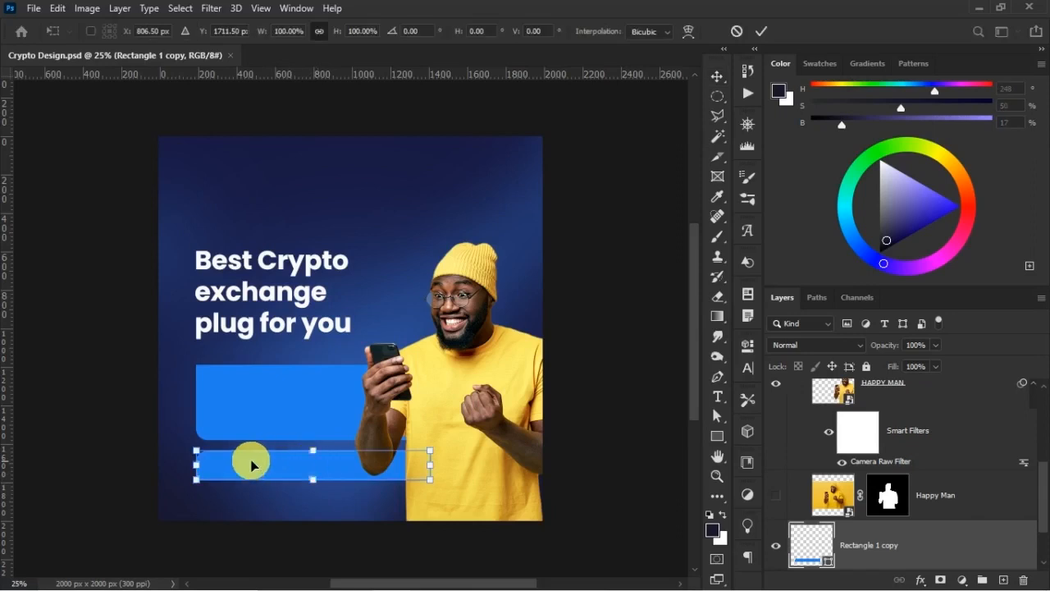
drag(324, 488, 324, 492)
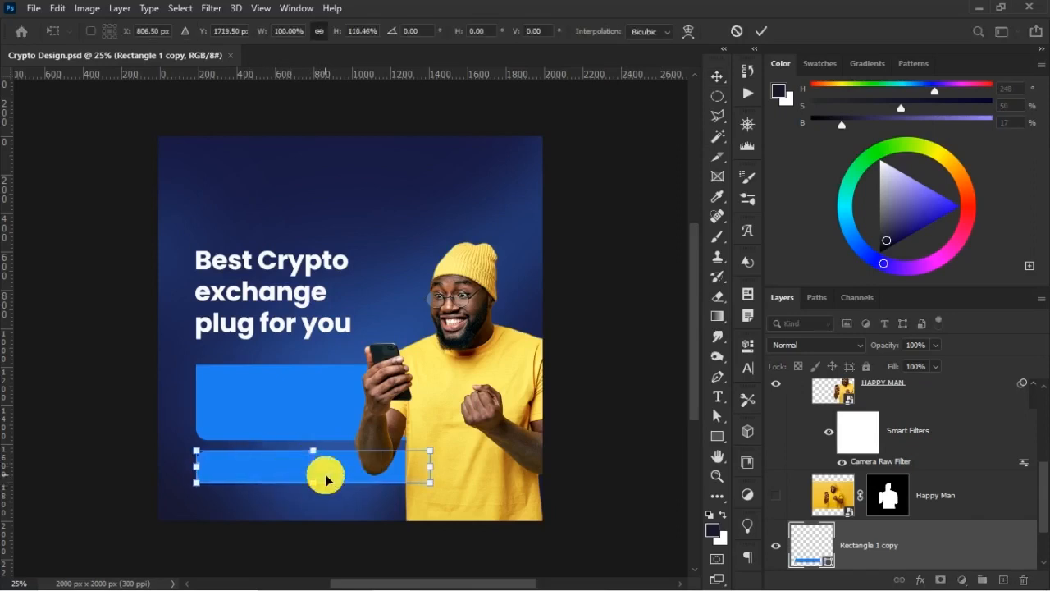
key(Return)
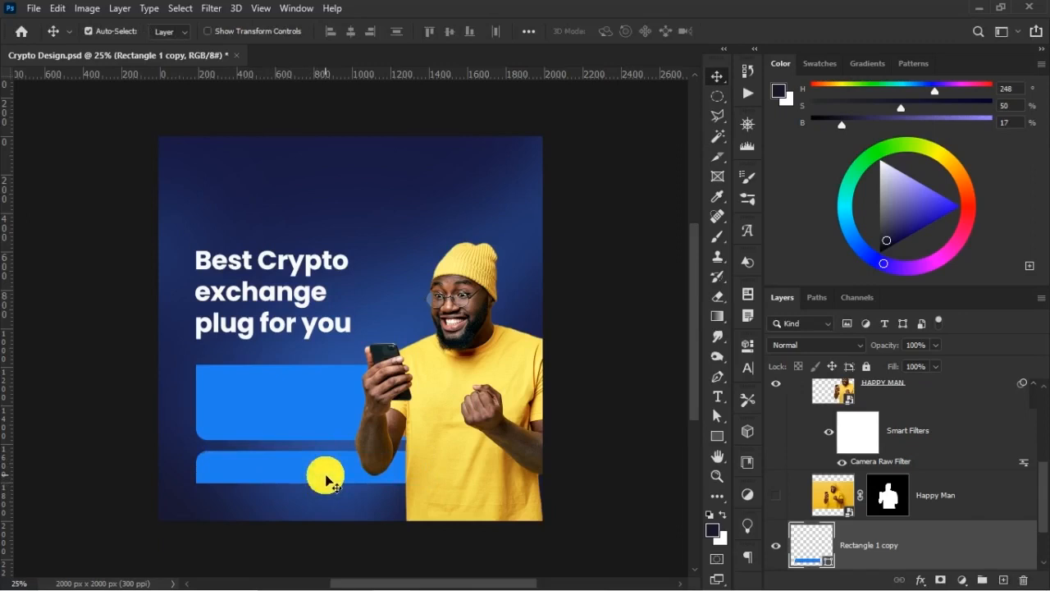
key(shift+Up)
key(shift+Up)
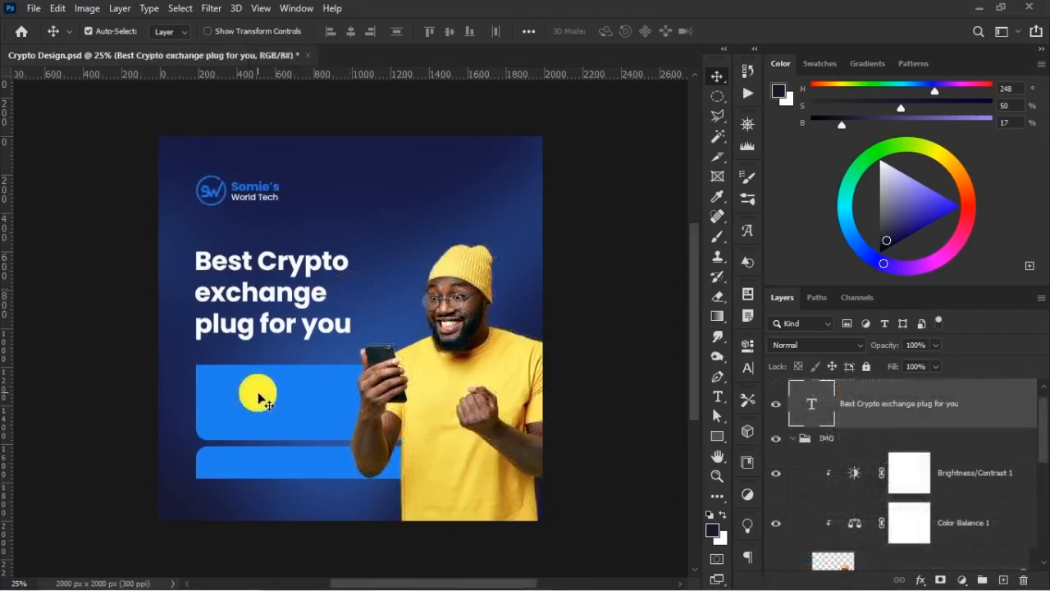
- Add an Inner Shadow effect to the large blue rectangle with colour ffffff and the Screen blend mode
click(257, 398)
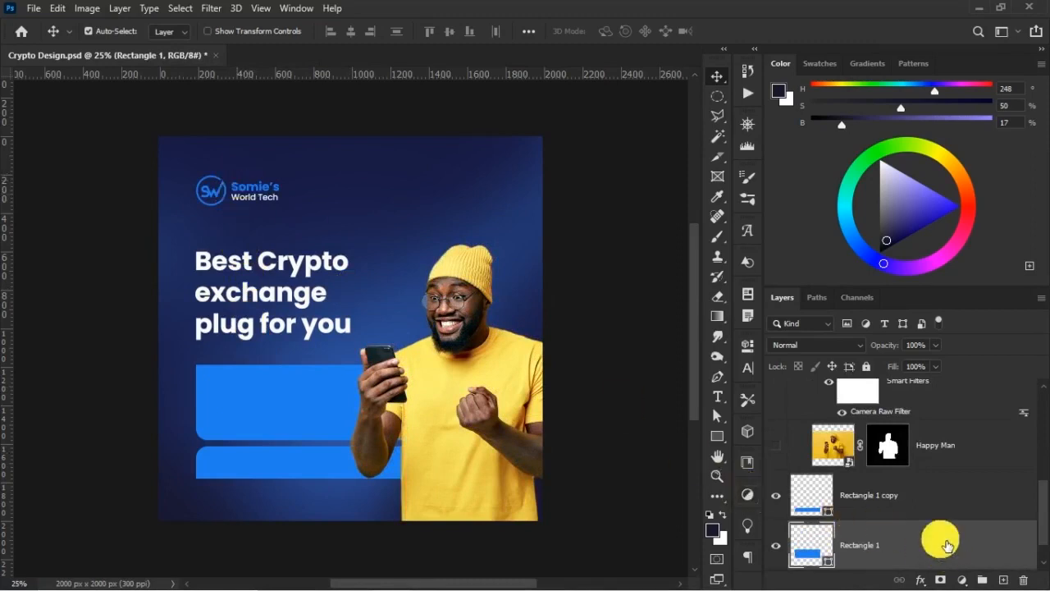
scroll(945, 545, down, 2)
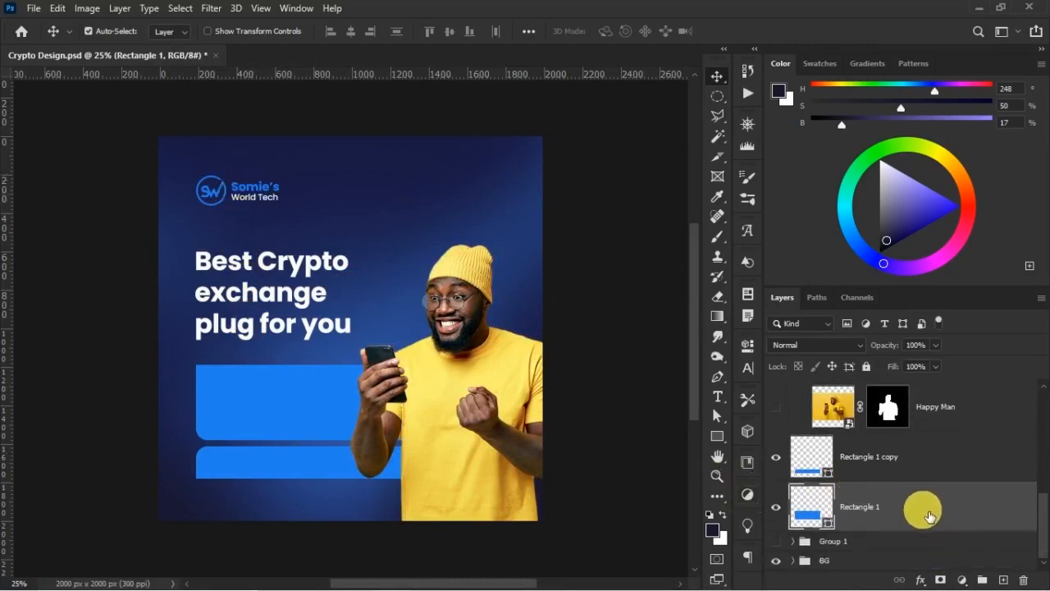
click(920, 579)
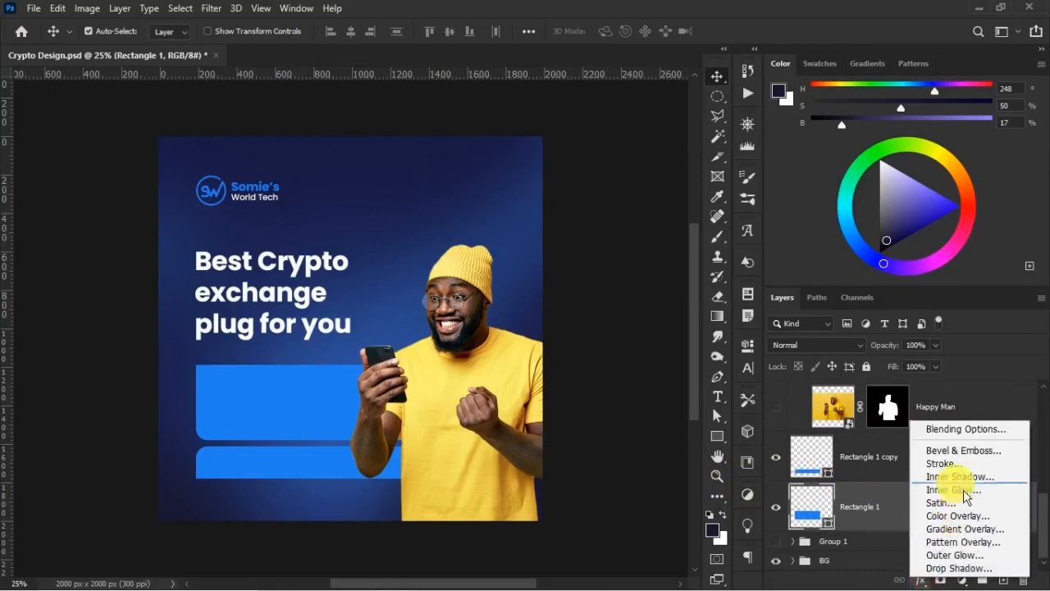
click(958, 477)
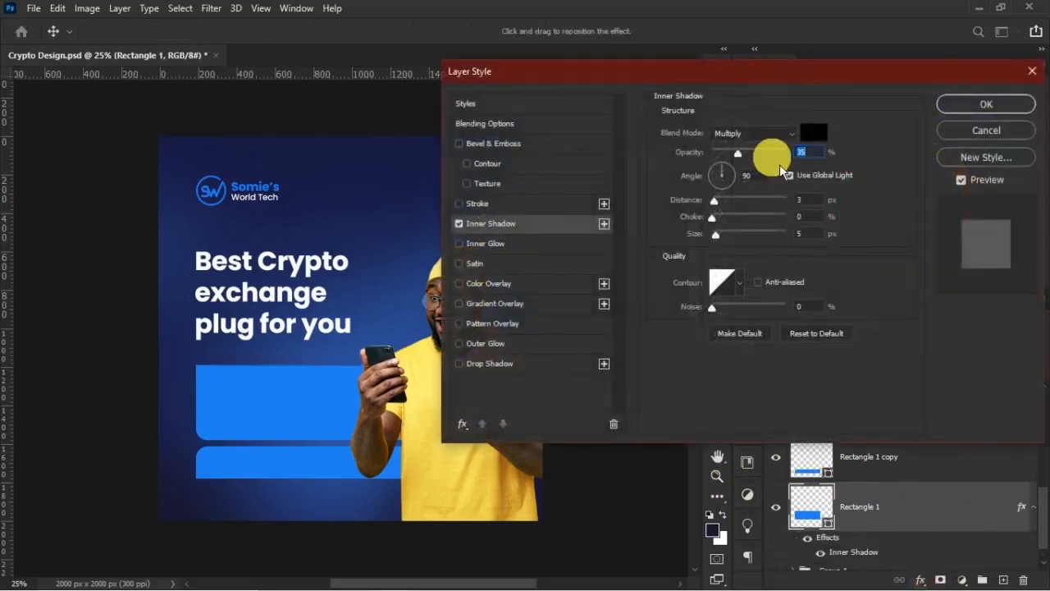
click(809, 137)
text(ffffff)
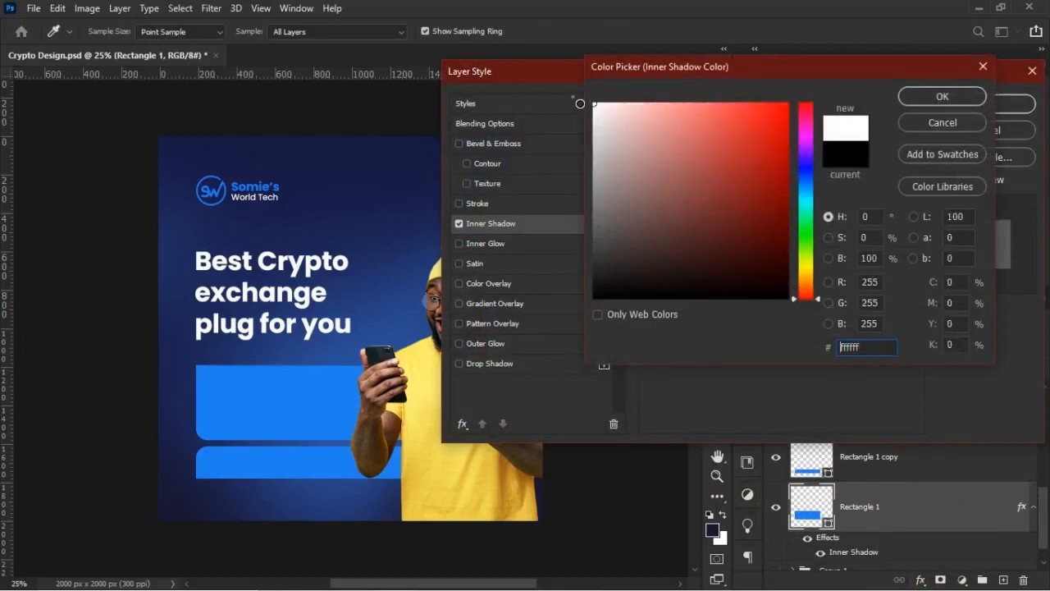
click(967, 101)
click(767, 133)
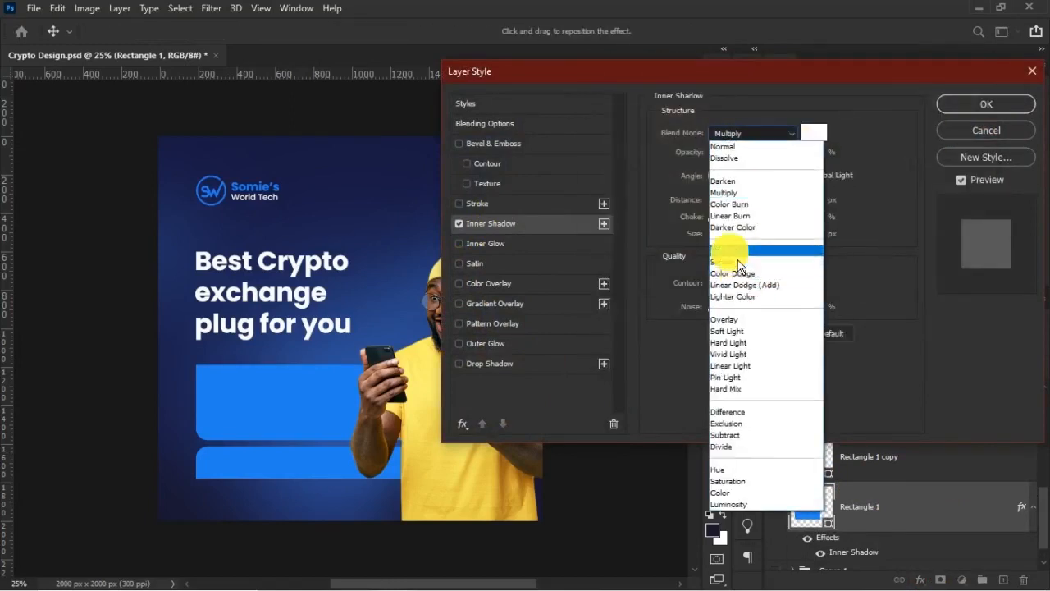
click(735, 249)
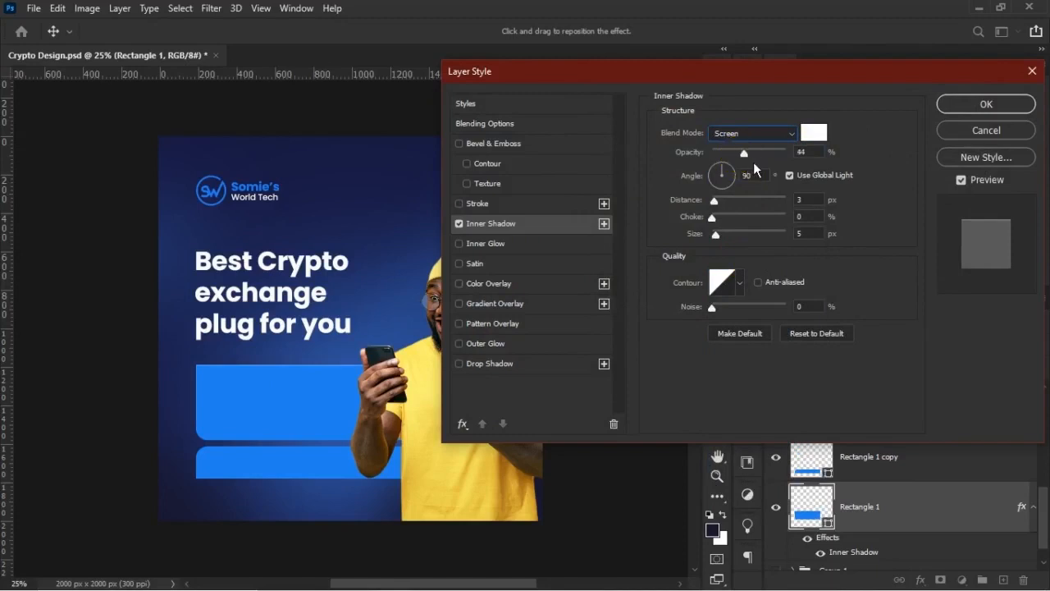
- Set the large rectangle's inner shadow to 32% opacity, 3 px distance and 59 px size, and apply the style
click(738, 154)
click(735, 154)
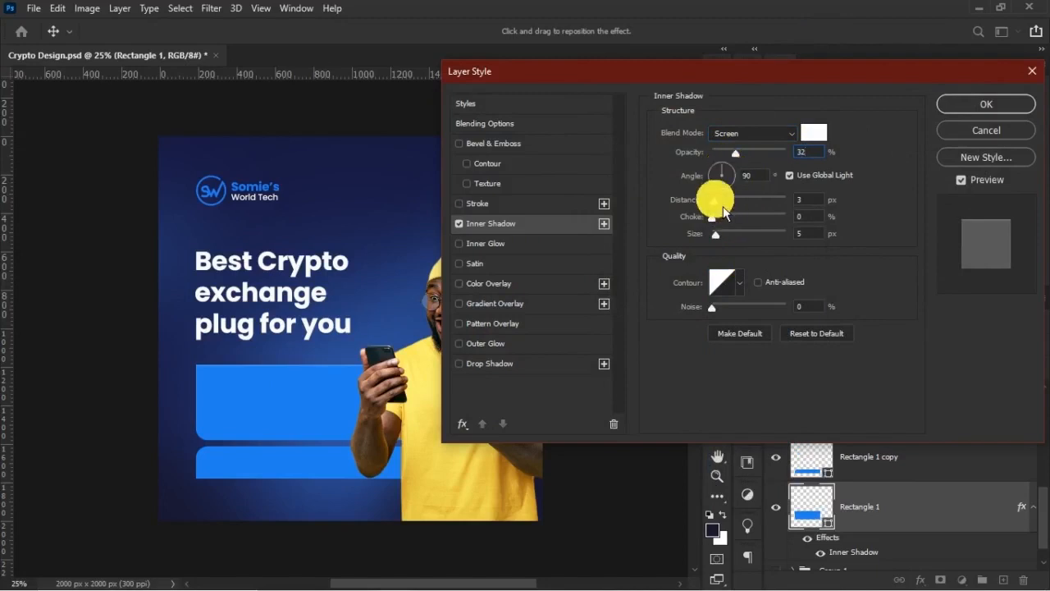
click(719, 199)
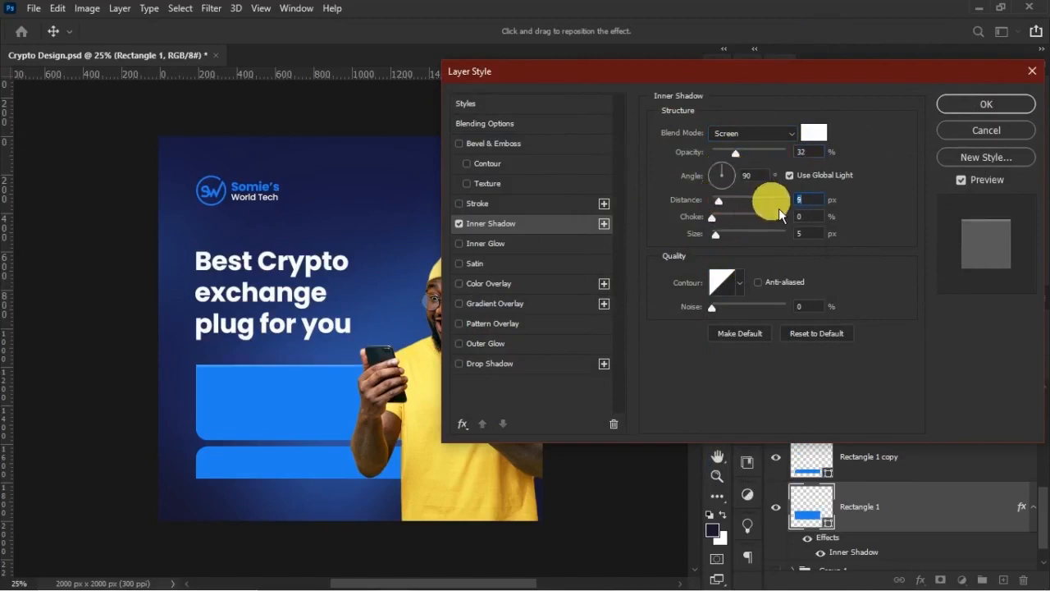
text(3)
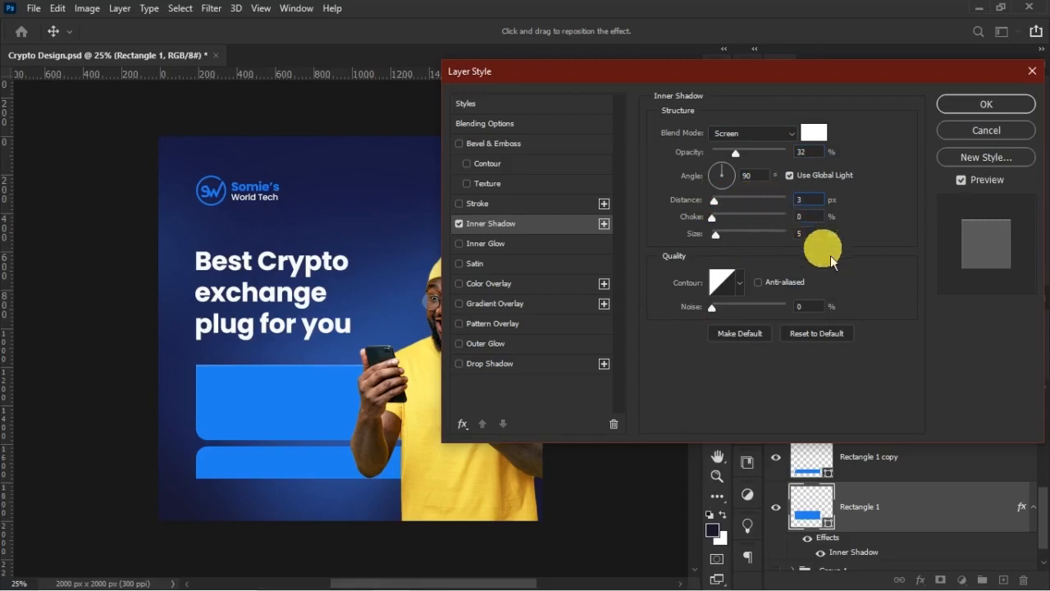
key(BackSpace)
drag(735, 247, 644, 248)
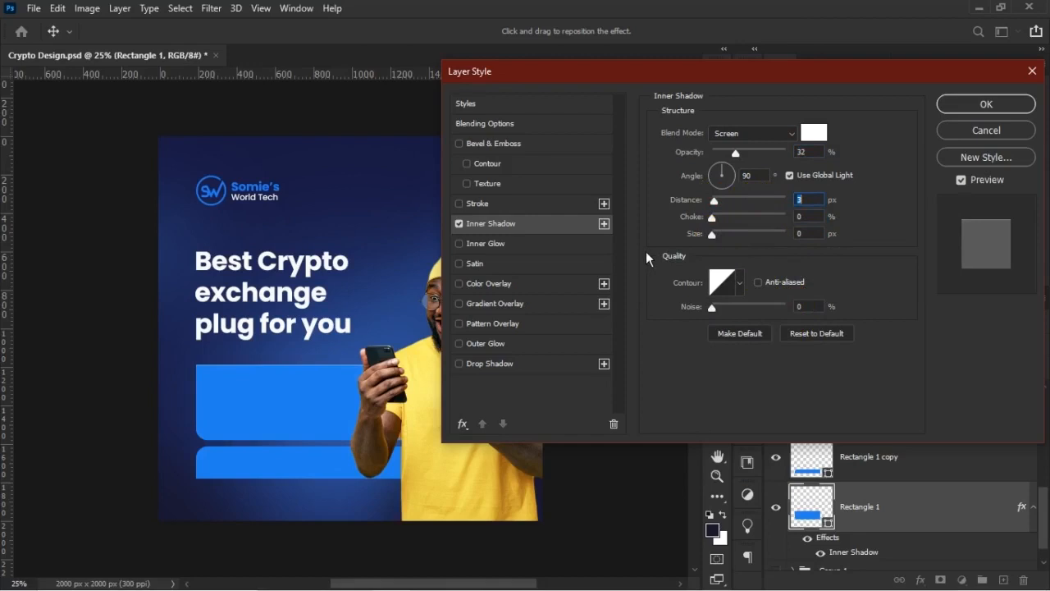
click(711, 236)
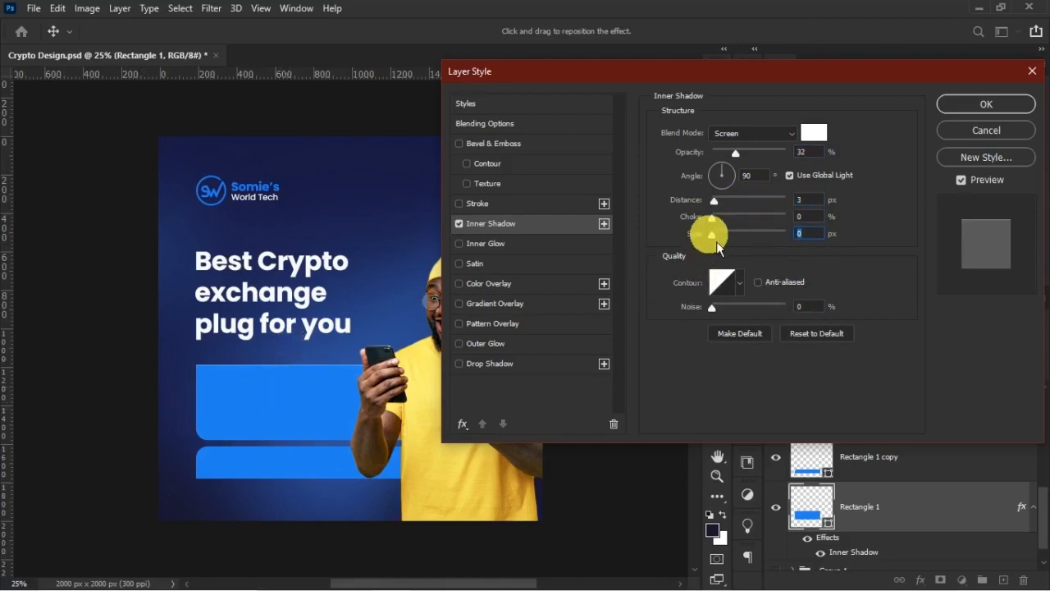
drag(719, 243, 743, 244)
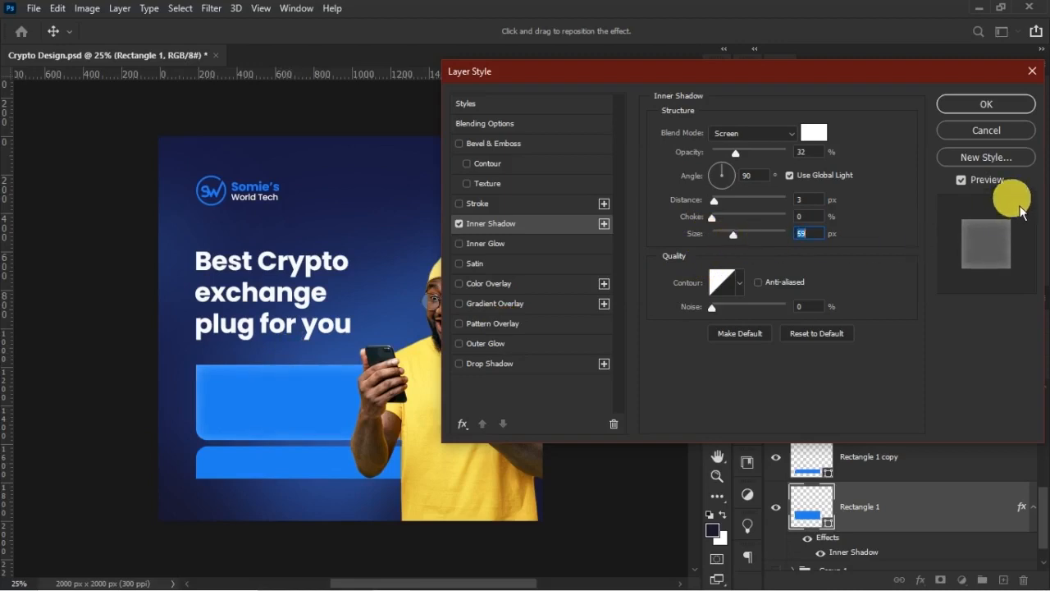
click(978, 106)
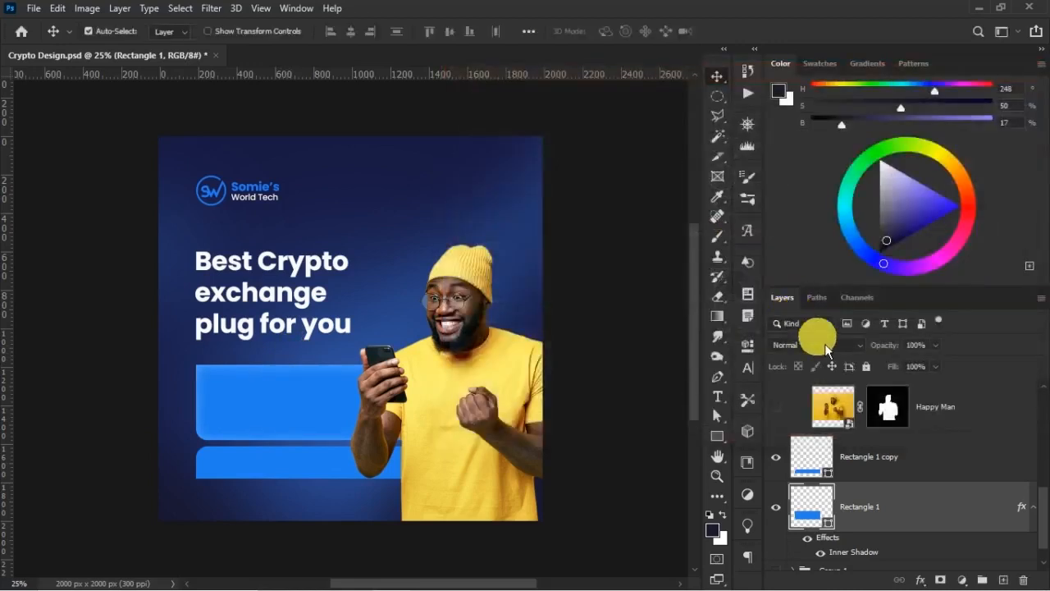
- Copy the large rectangle's layer style onto the lower blue bar
right_click(908, 507)
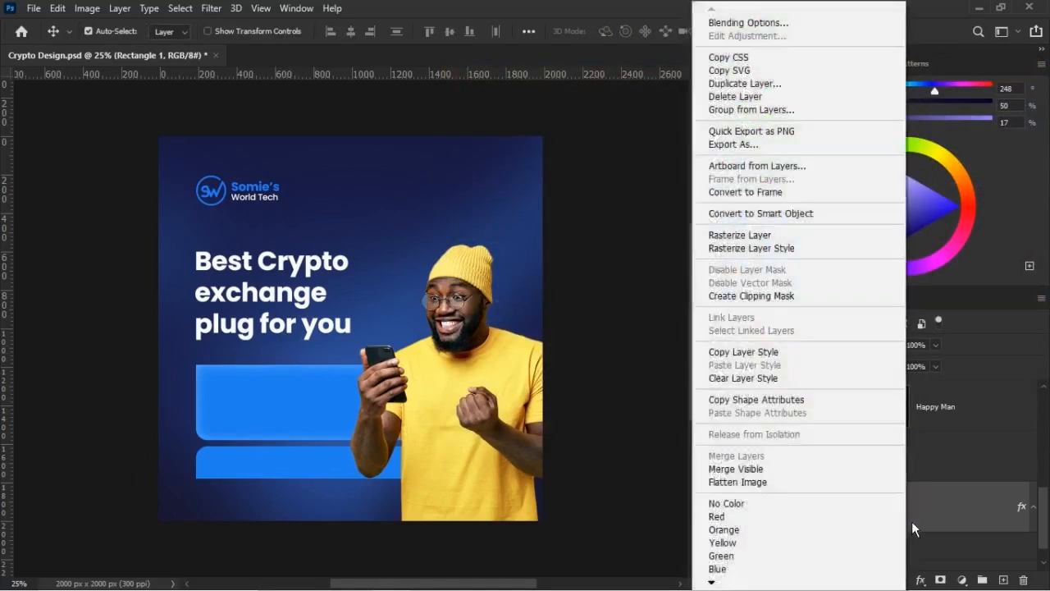
click(778, 355)
right_click(917, 468)
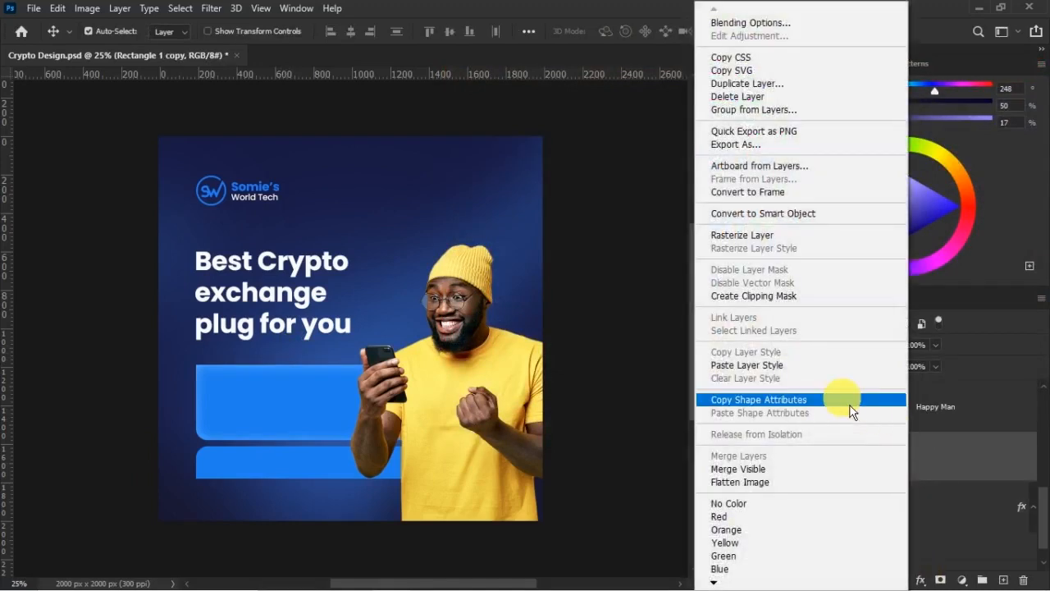
click(794, 366)
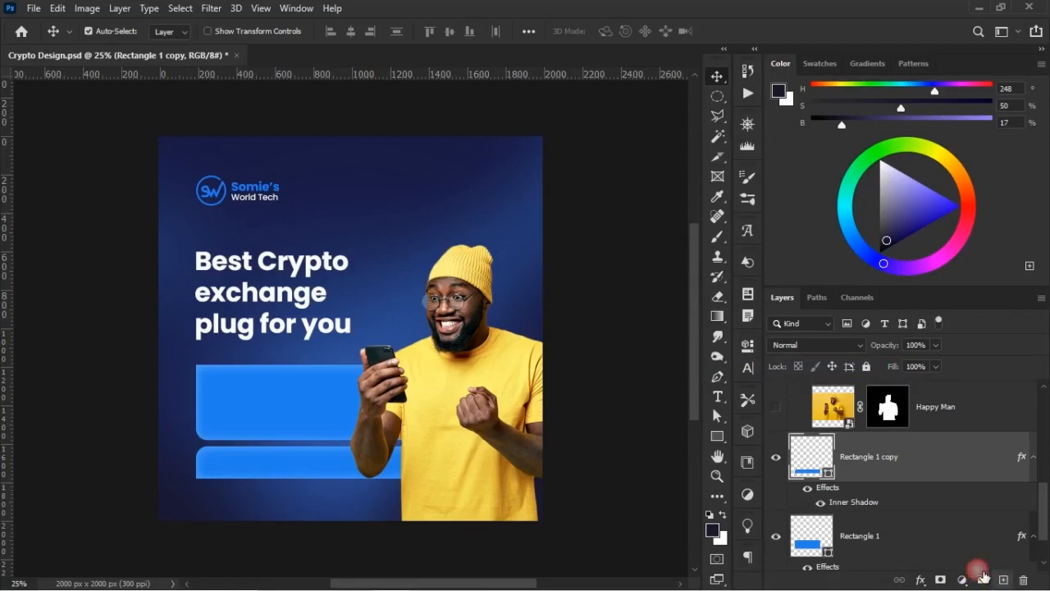
- Start a text line on a new layer inside the large blue rectangle, set in Poppins Medium at 11.5 pt
click(1004, 580)
key(z)
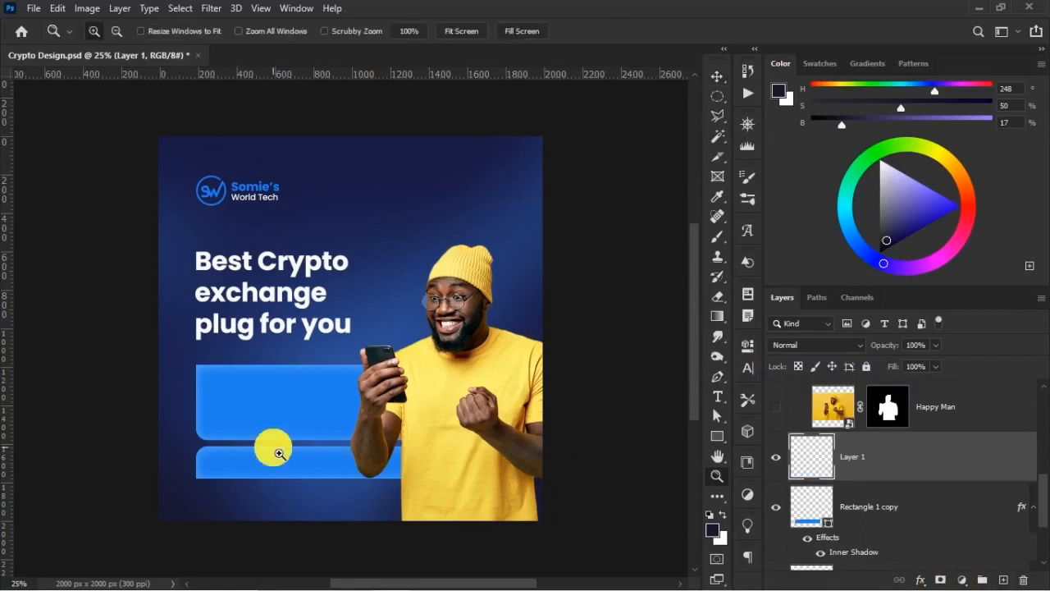
drag(185, 264, 385, 484)
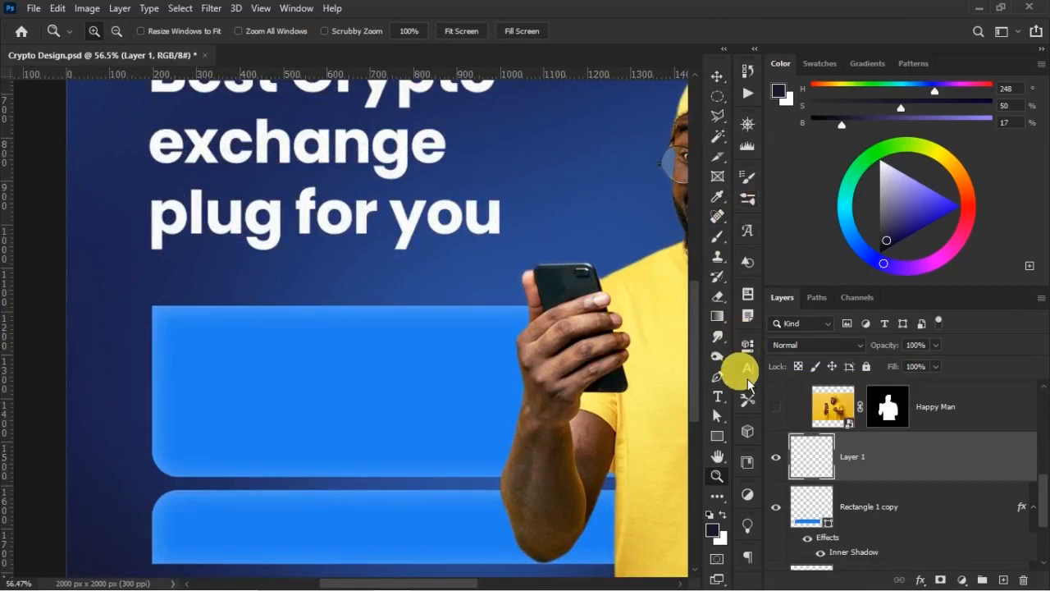
click(717, 396)
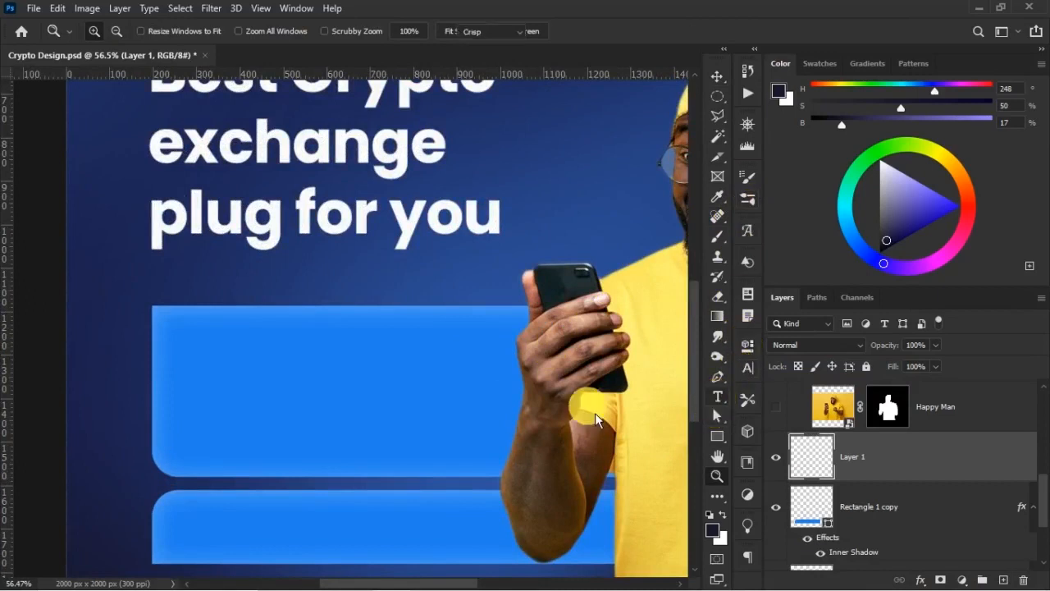
click(215, 361)
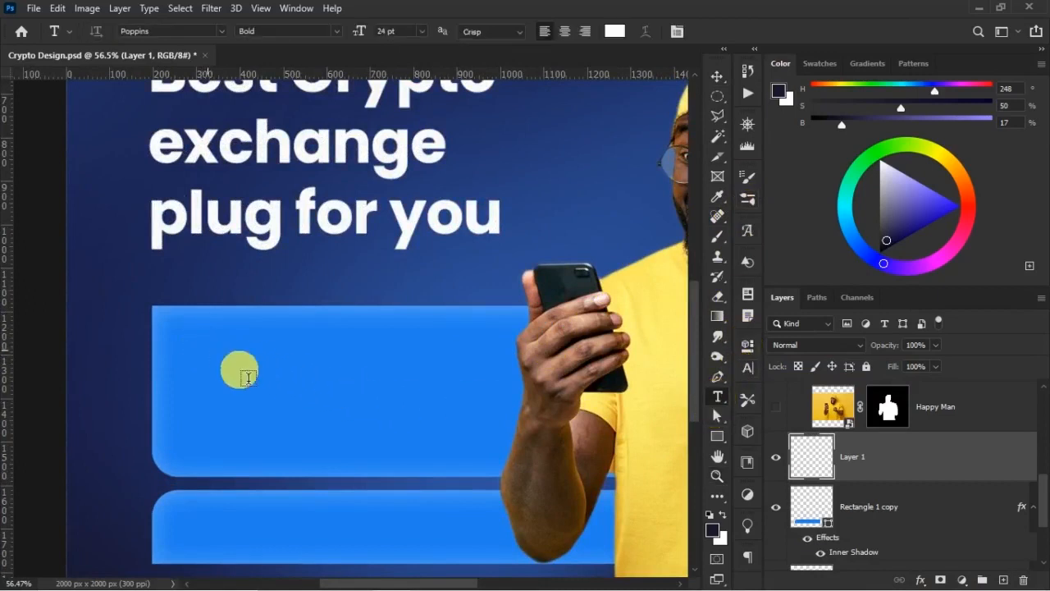
click(421, 33)
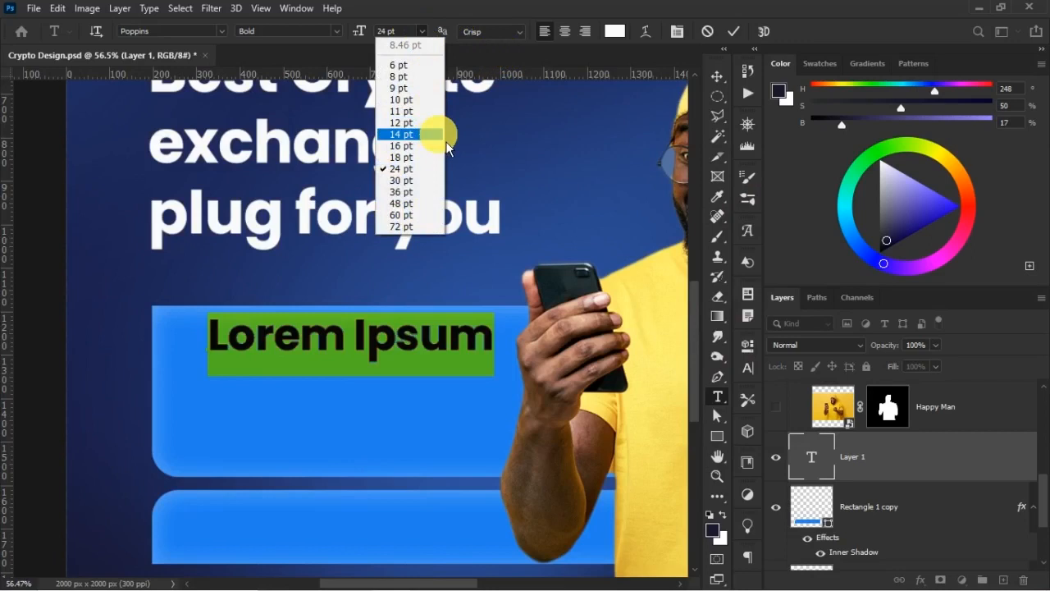
click(407, 110)
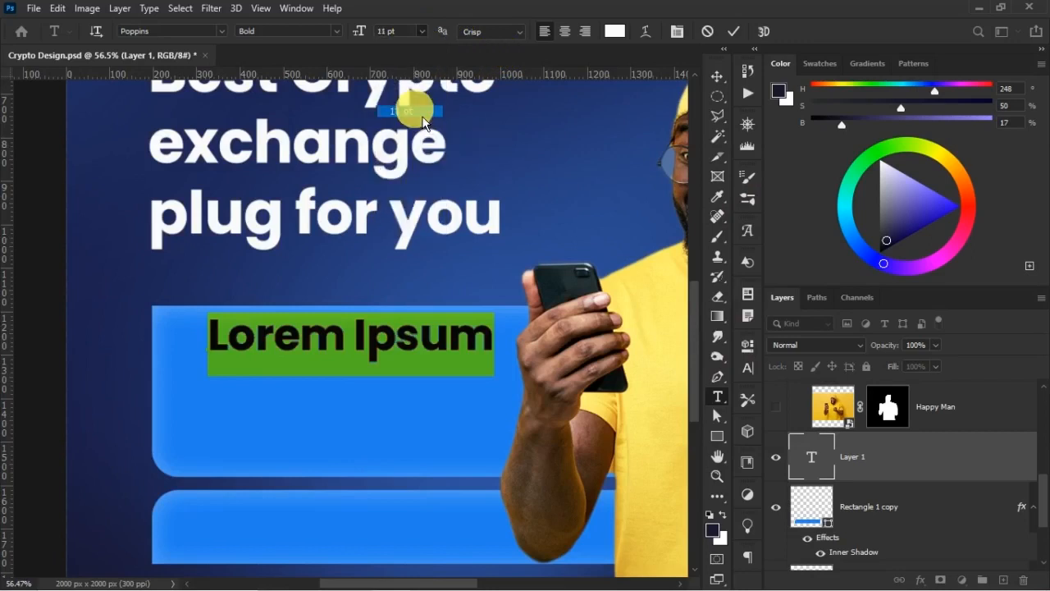
triple_click(402, 30)
text(11.5)
key(Return)
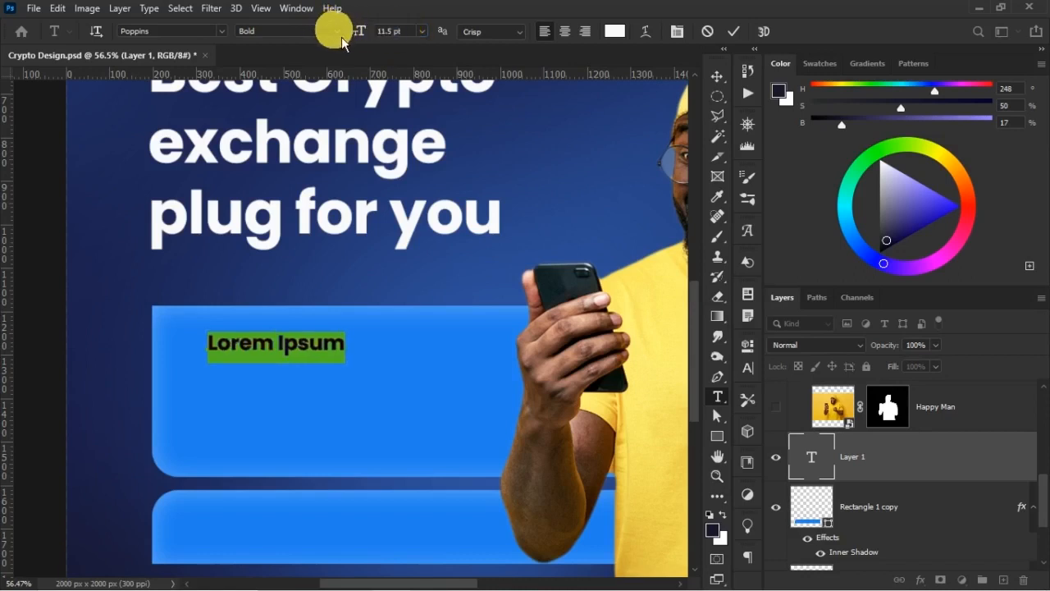
click(335, 29)
click(316, 145)
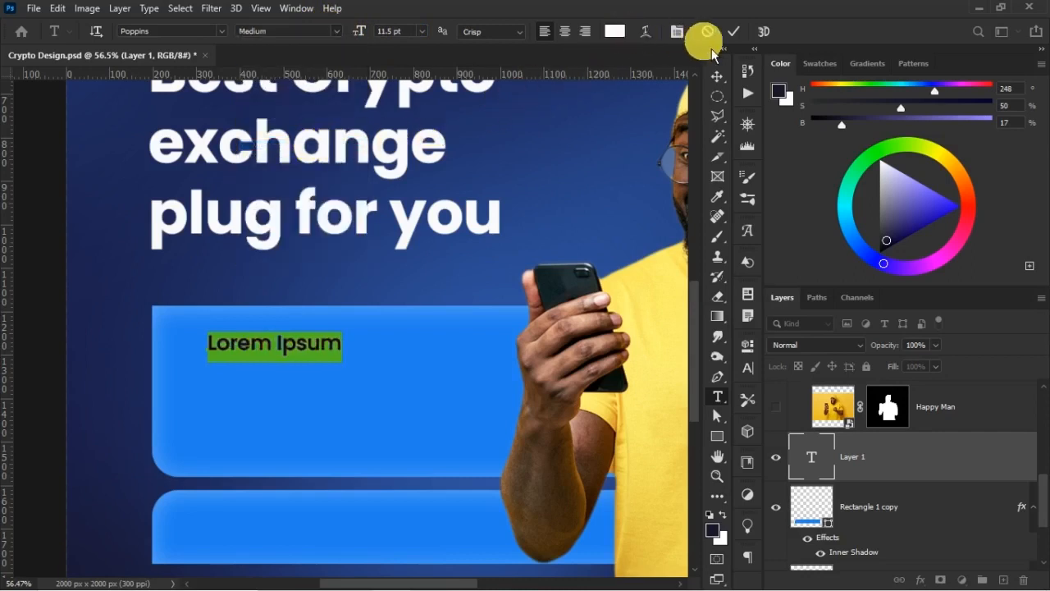
- Enter "Get the best rate for:" as the text and move it slightly lower in the large blue rectangle
click(305, 340)
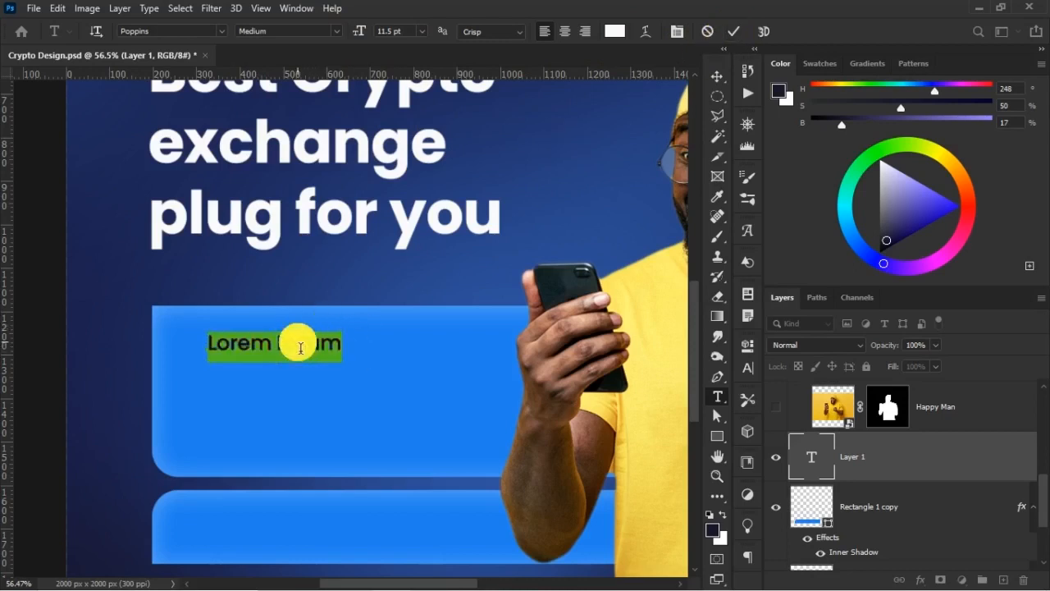
text(Get the best)
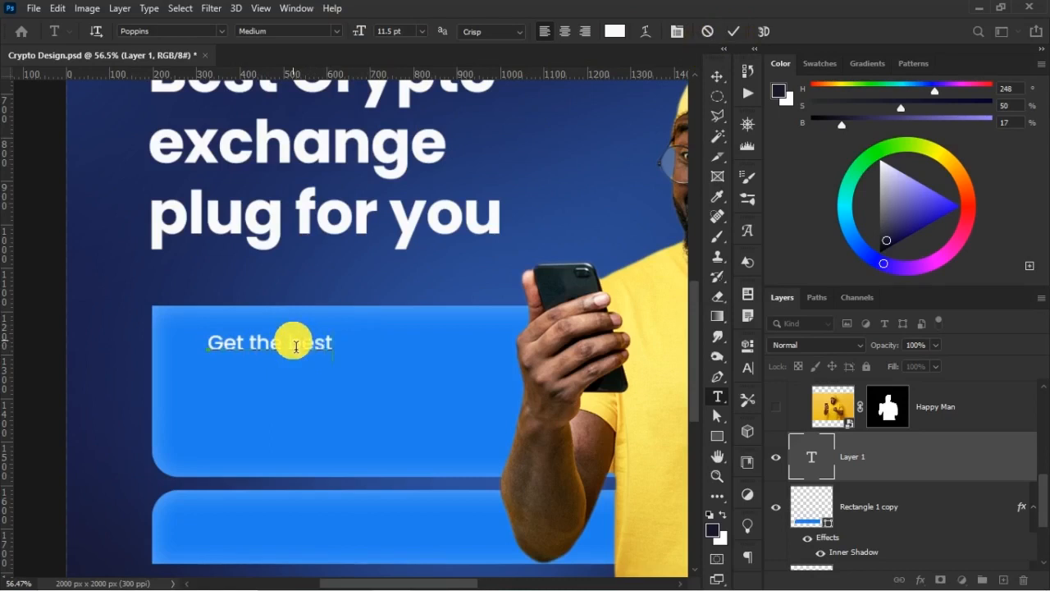
text( rate for:)
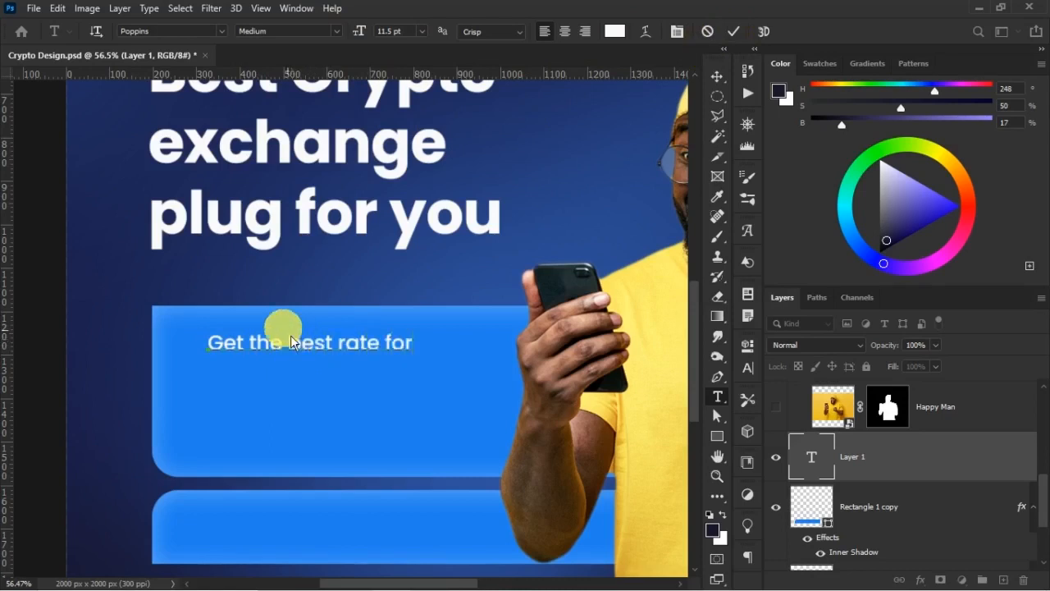
click(733, 31)
key(v)
drag(271, 350, 277, 367)
click(262, 375)
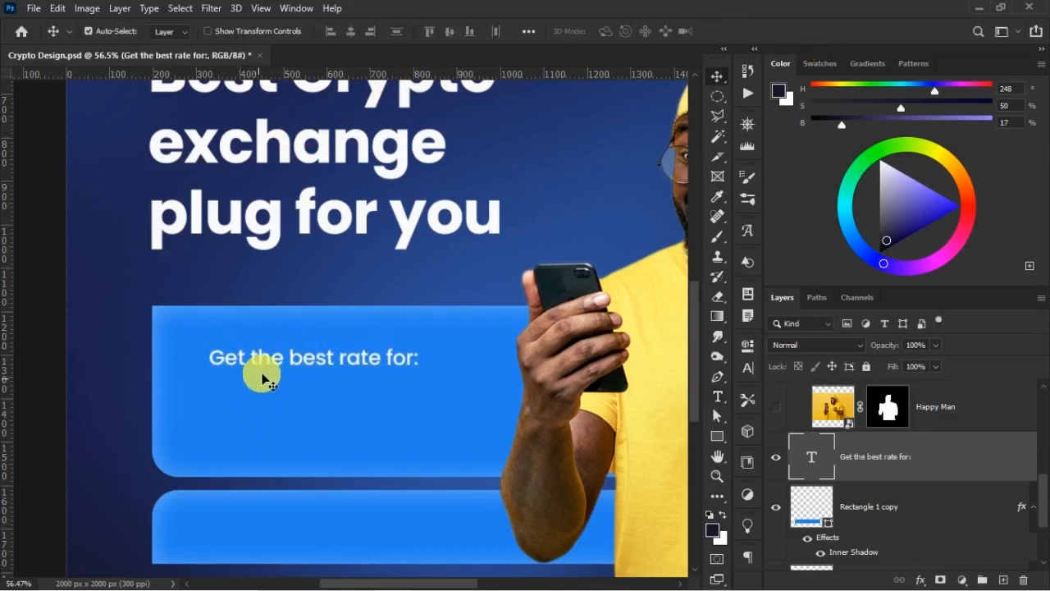
- Duplicate the text line just below and replace the copy with three lines: "> USDT | BTC", "> DOLLARS TRANSFER" and "> GIFTCARDS"
drag(269, 361, 278, 390)
key(t)
click(300, 390)
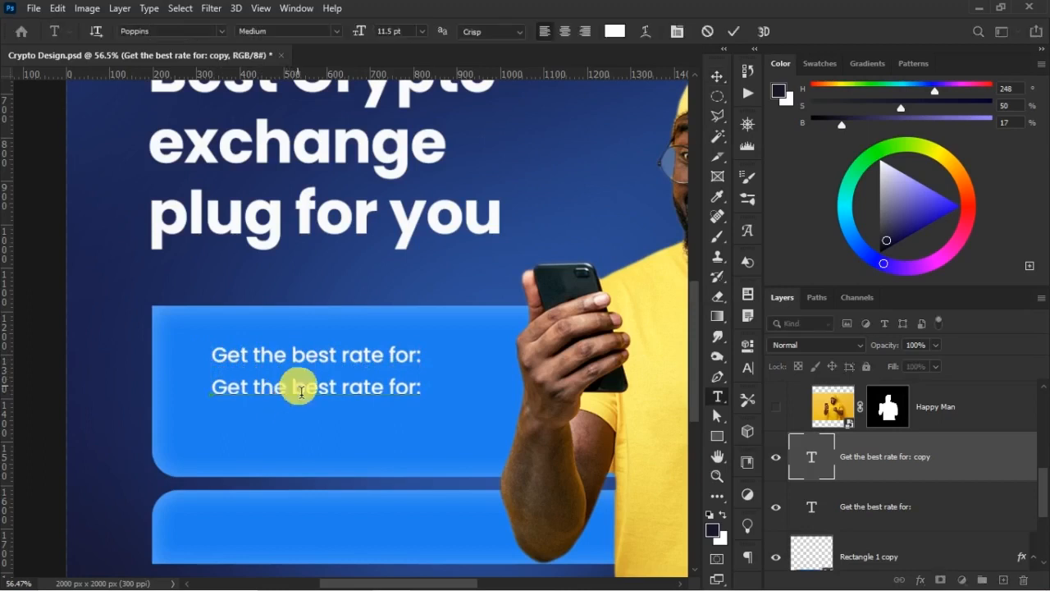
key(ctrl+a)
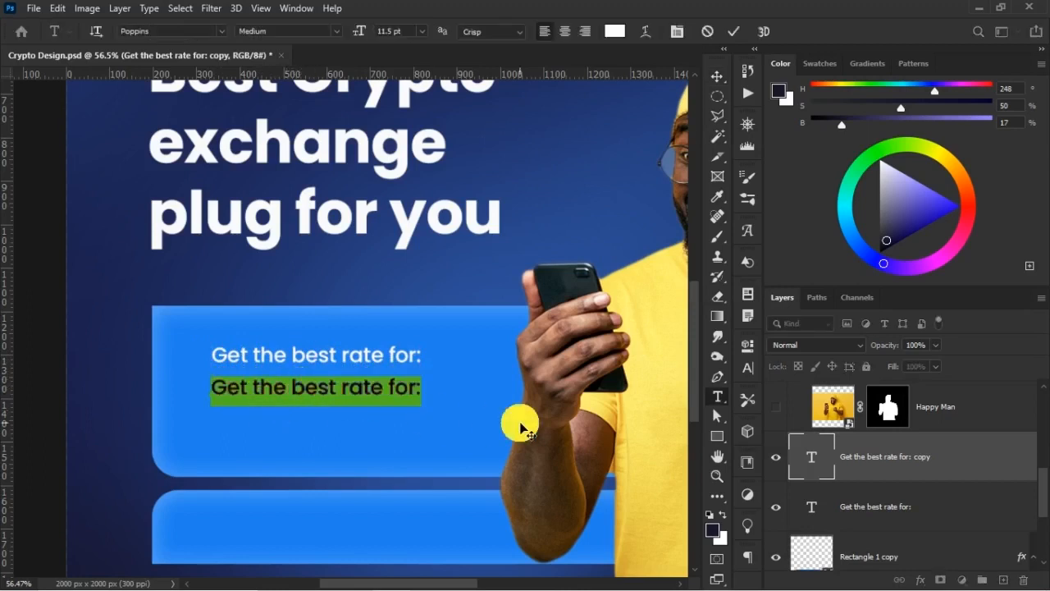
key(BackSpace)
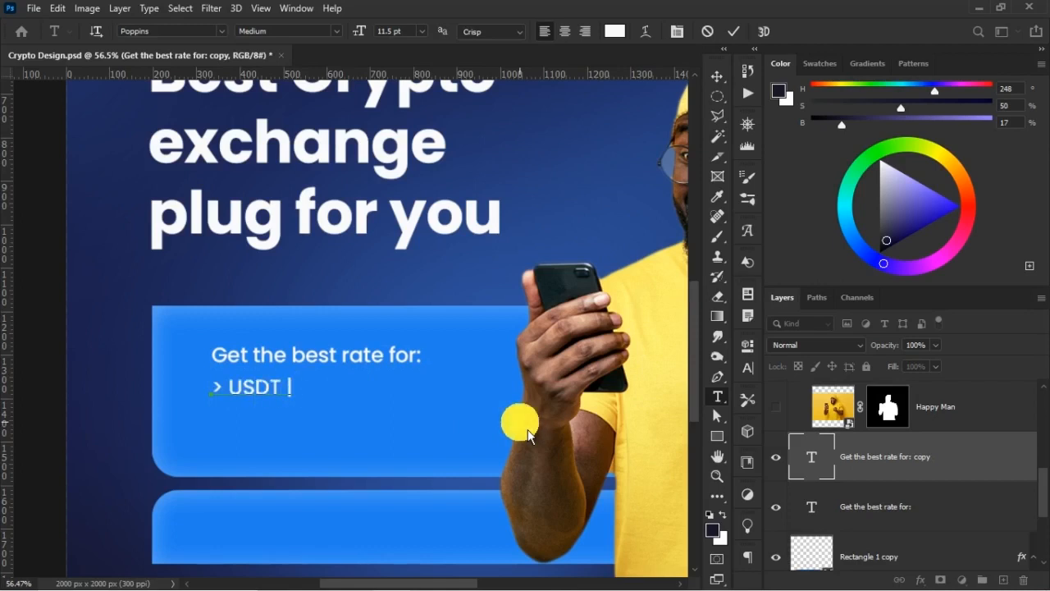
text(TRANSFER)
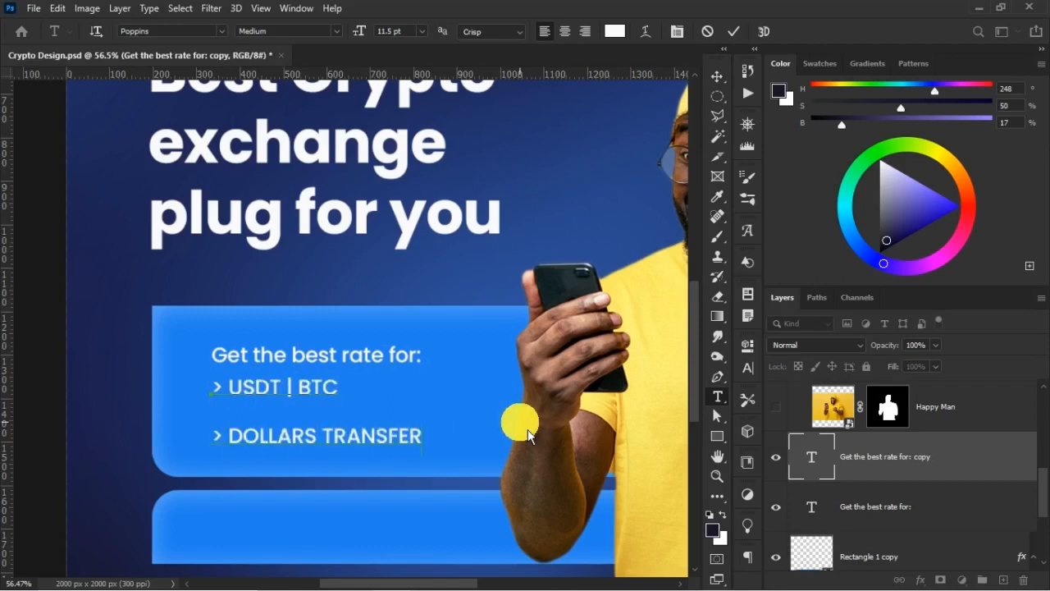
text( > GIFTCARDS)
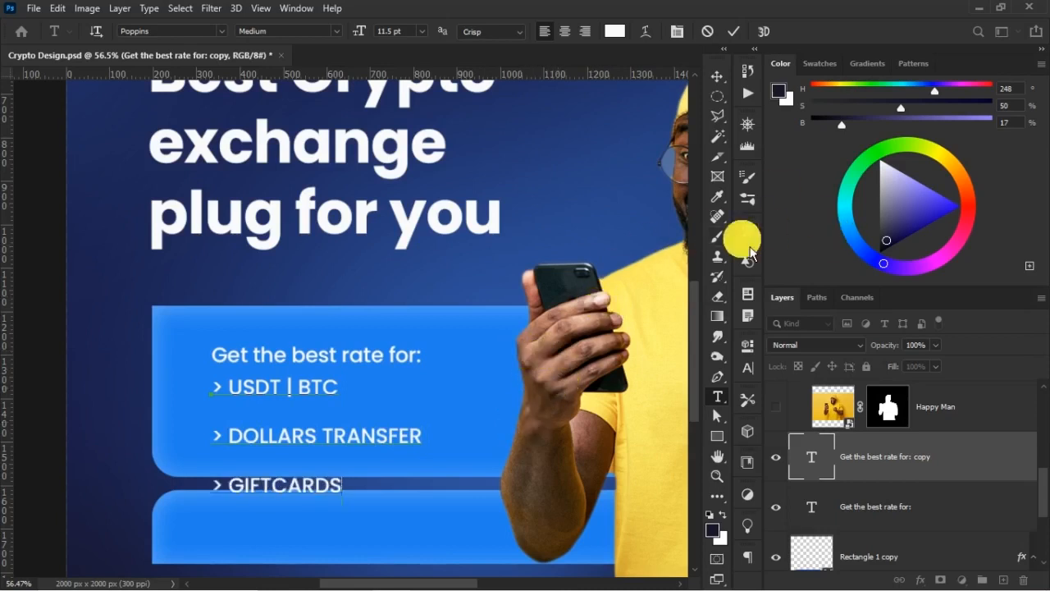
click(469, 257)
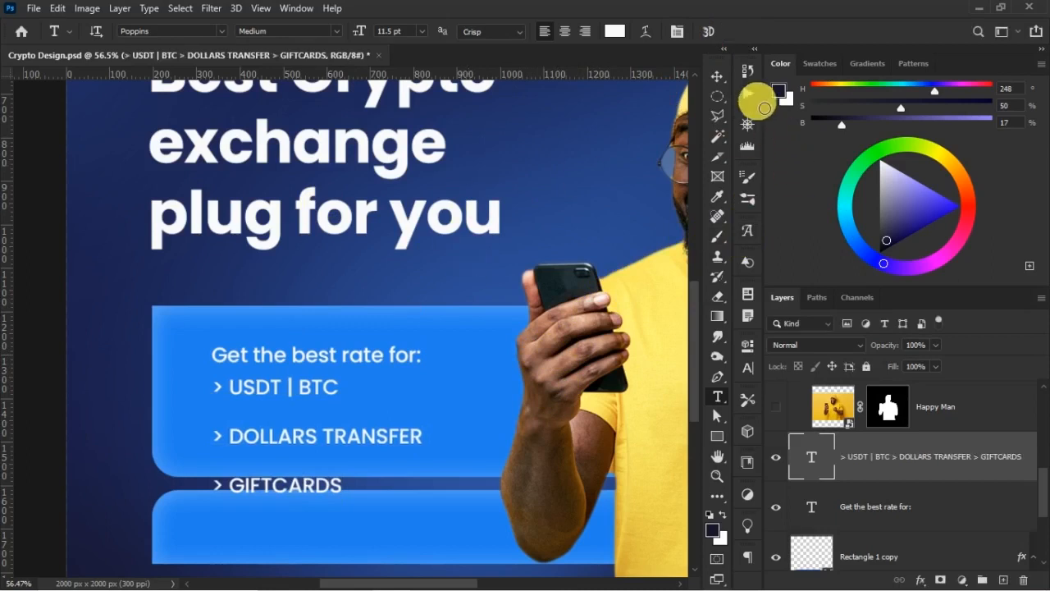
- Change the three-line service list's text colour to F1DD74
click(717, 76)
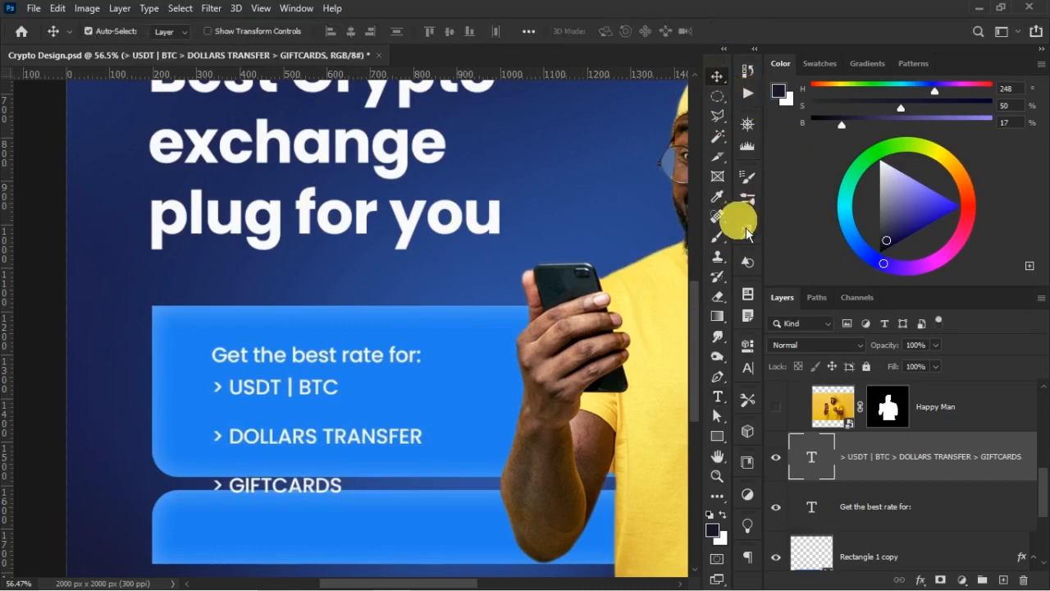
click(760, 378)
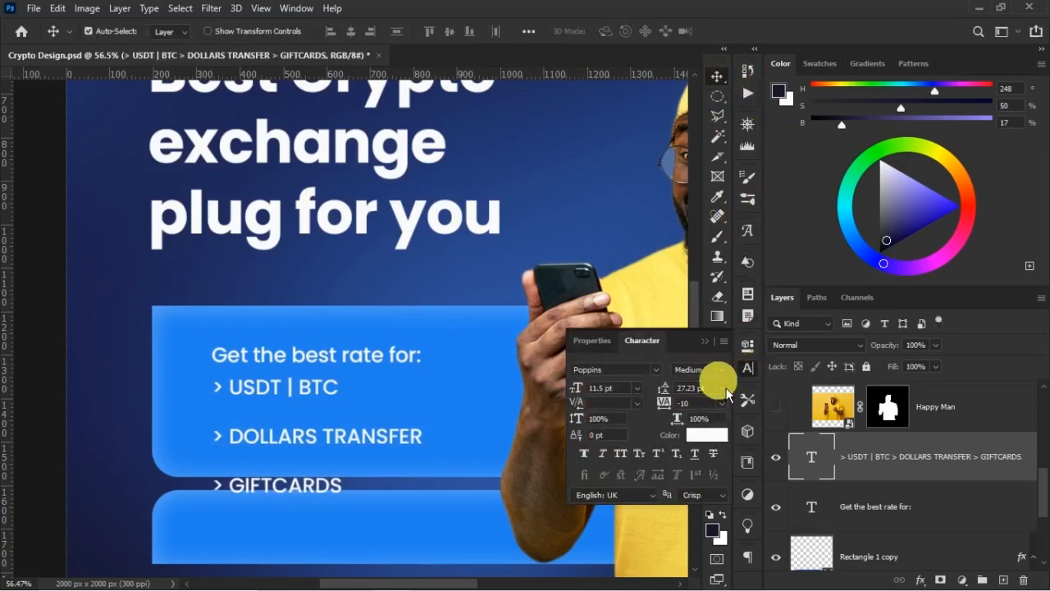
click(712, 434)
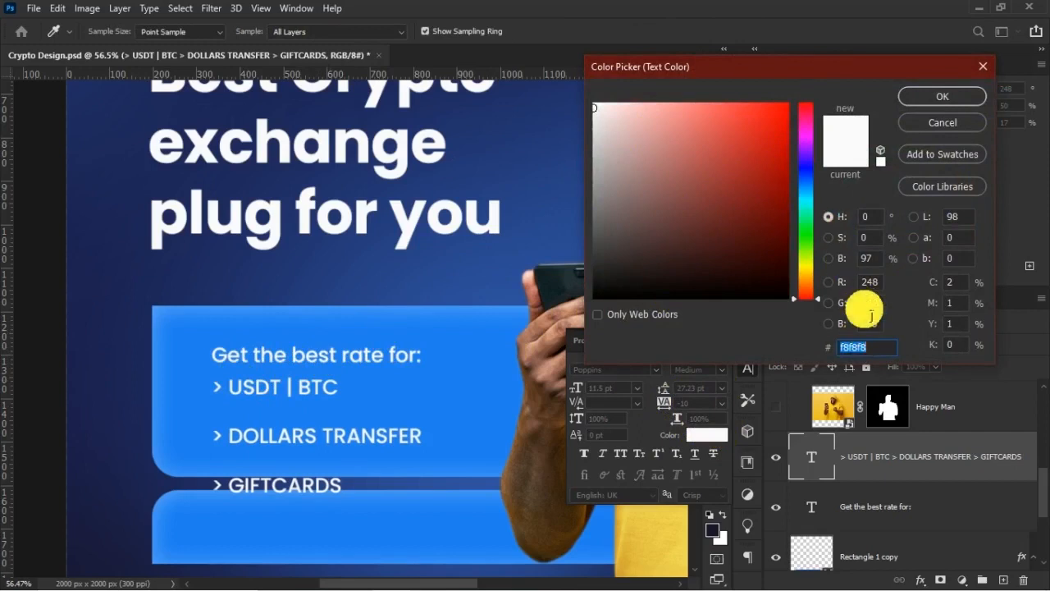
text(F1DD)
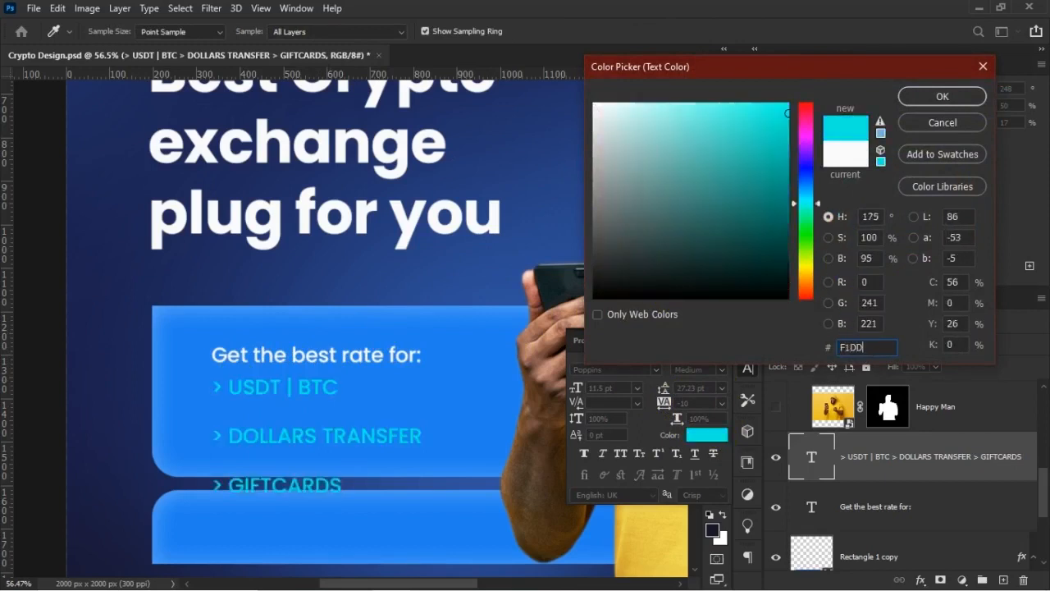
text(74)
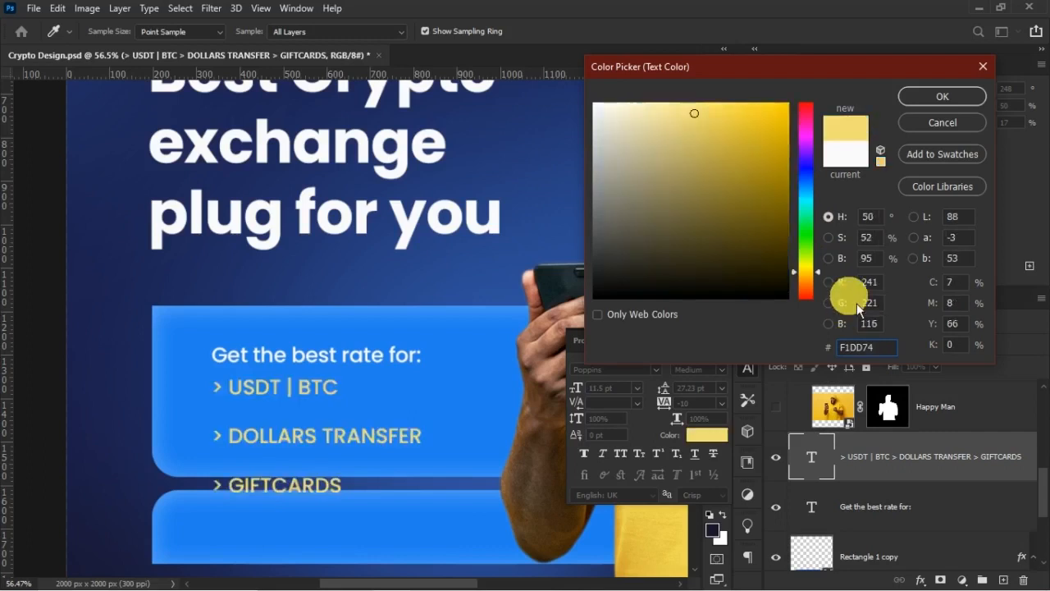
click(960, 103)
- Set the service list's leading to Auto and its font weight to Bold
click(721, 388)
click(719, 398)
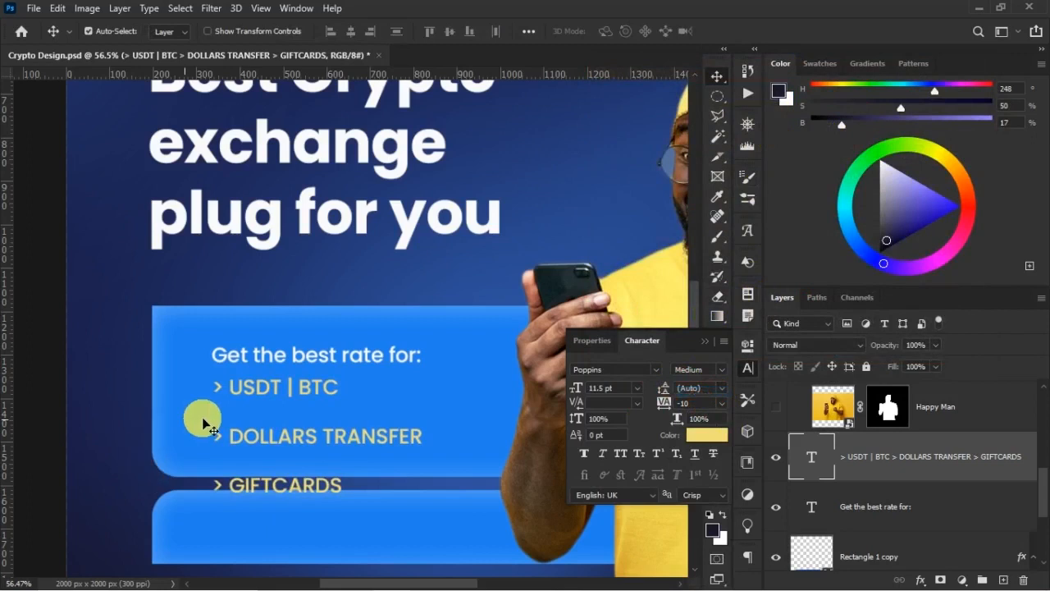
click(720, 371)
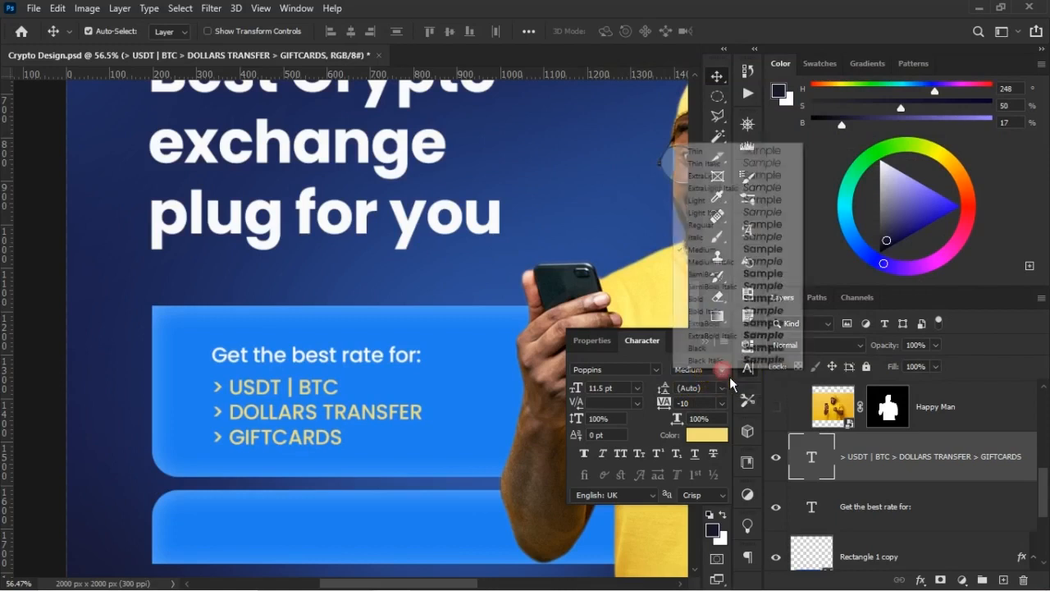
click(713, 299)
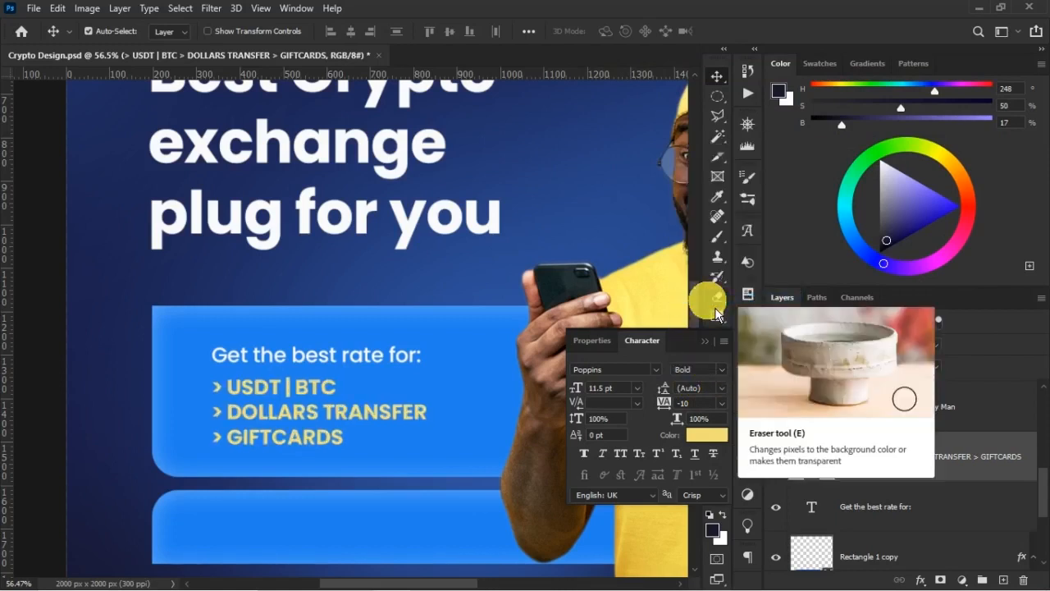
click(703, 341)
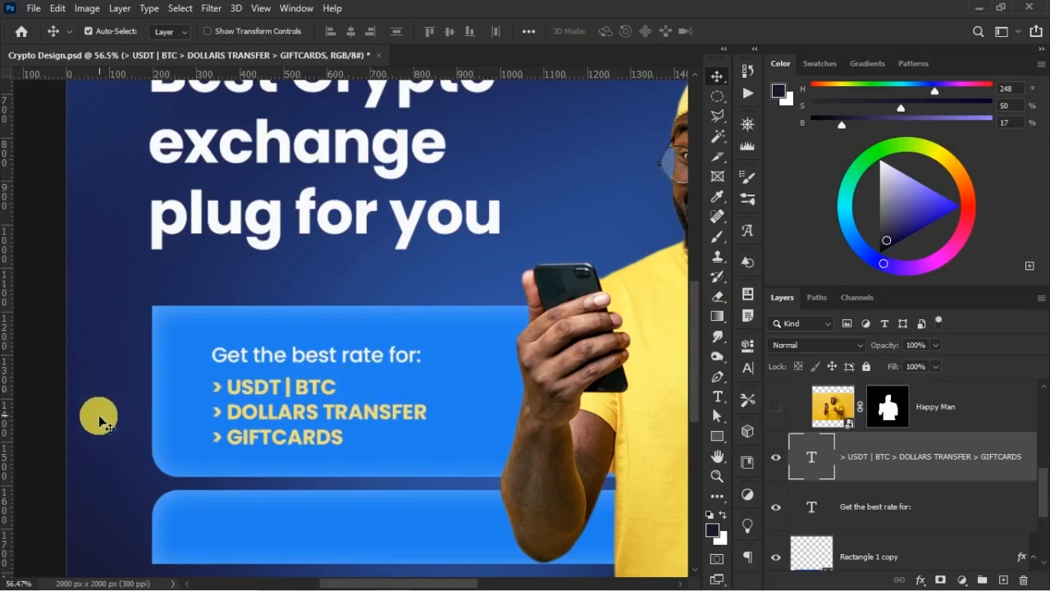
- Place a vertical guide at the left edge of the "Get the best rate for:" text to check the list's alignment
drag(7, 425, 222, 429)
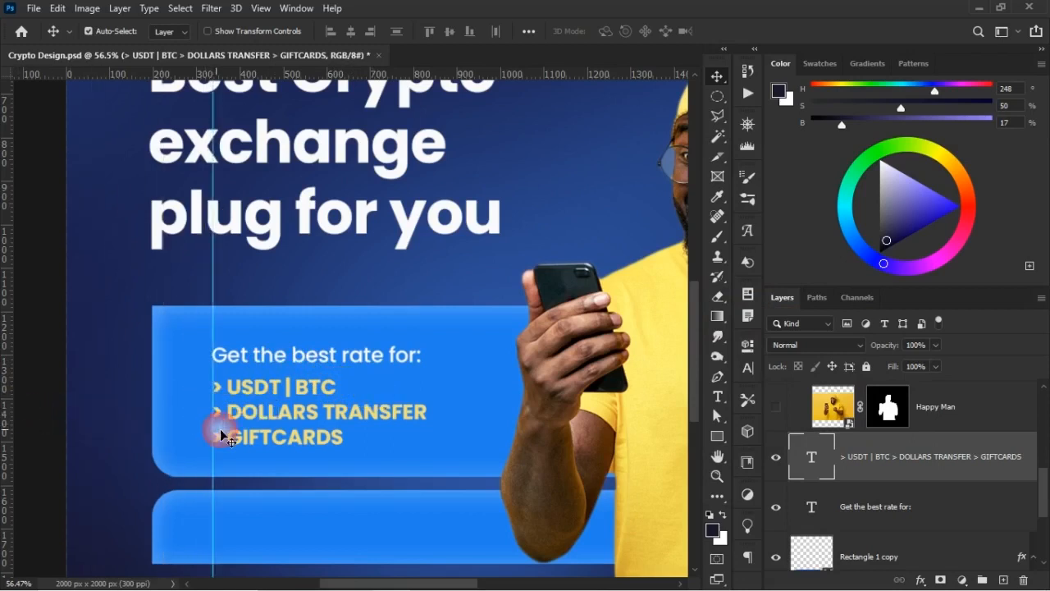
scroll(276, 438, down, 3)
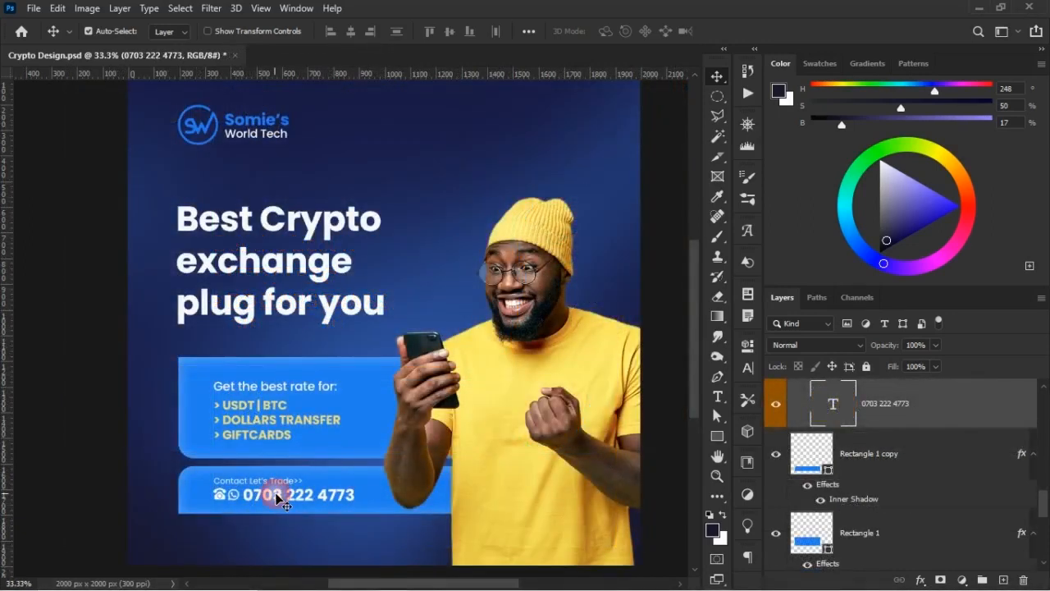
- Examine the character settings of the phone number, the "Contact Let's Trade>>" line and the headline
click(277, 498)
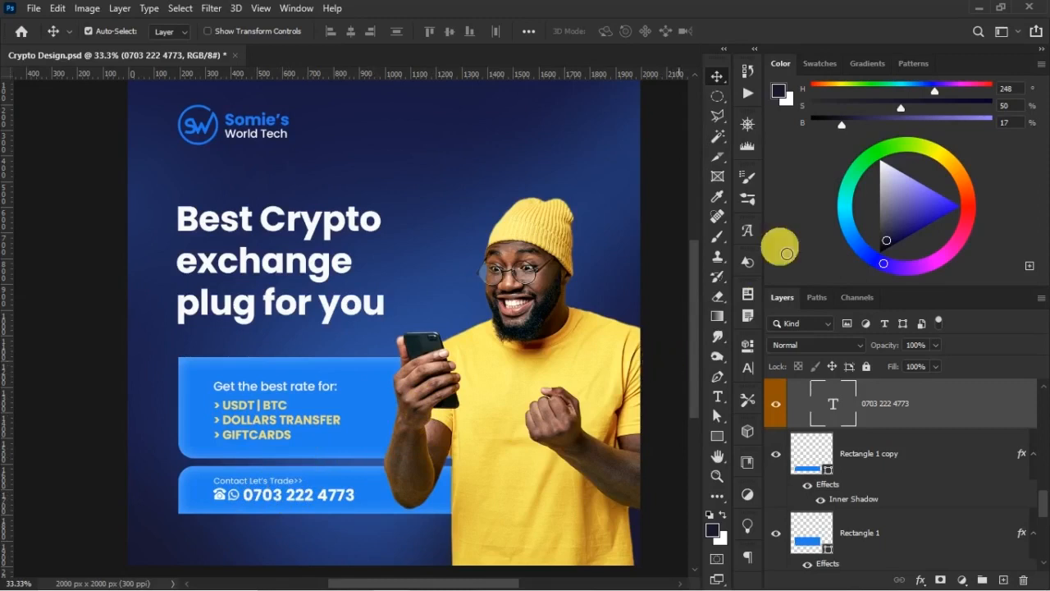
click(747, 367)
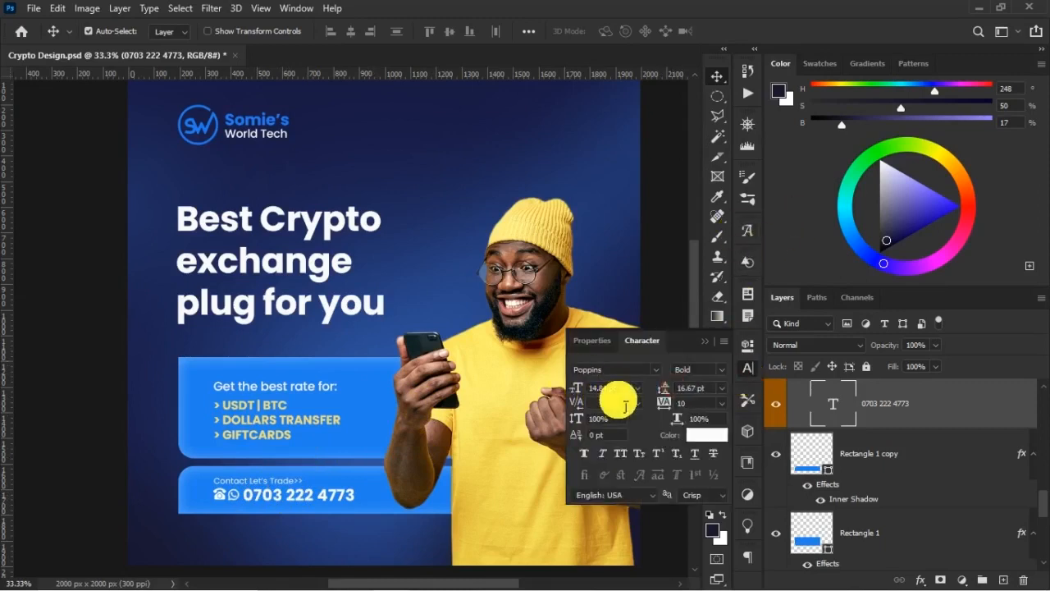
click(269, 480)
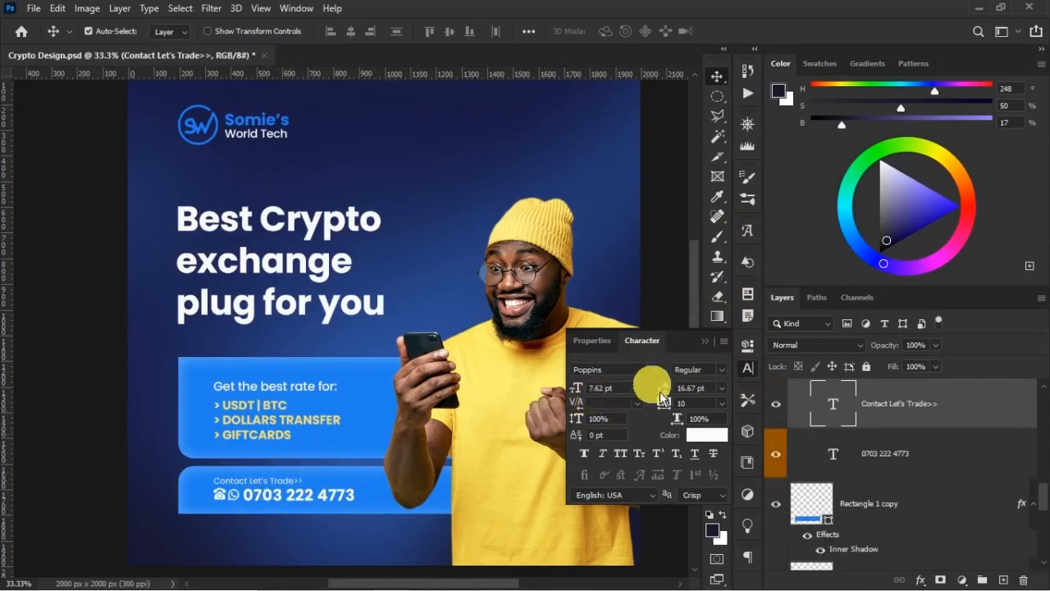
click(267, 305)
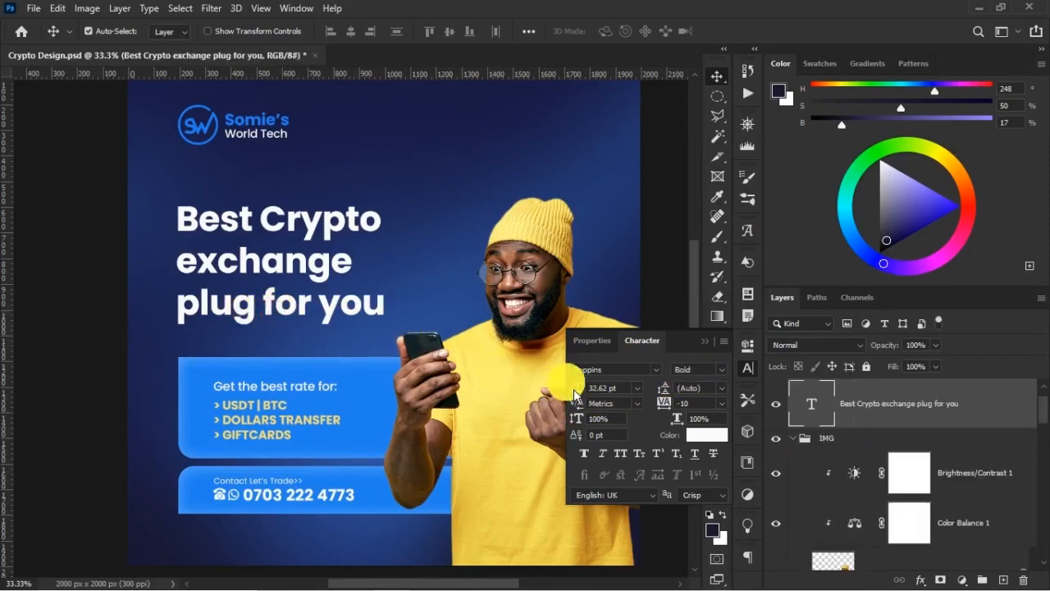
click(707, 344)
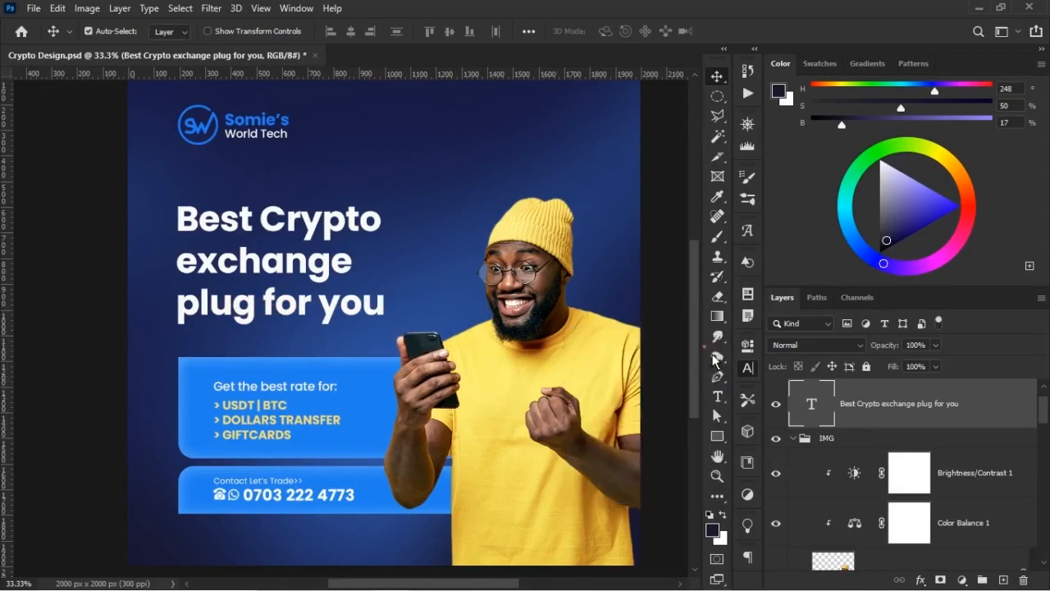
- Toggle the Light Line layer in the BG group off and on to check it, and clear its layer style
scroll(535, 244, up, 3)
key(ctrl+plus)
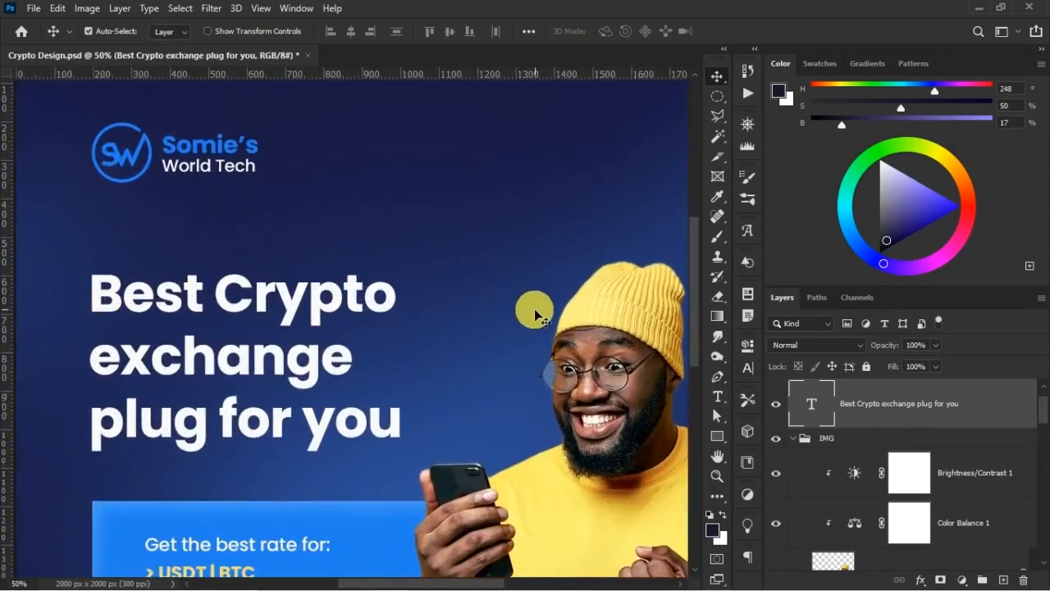
click(495, 268)
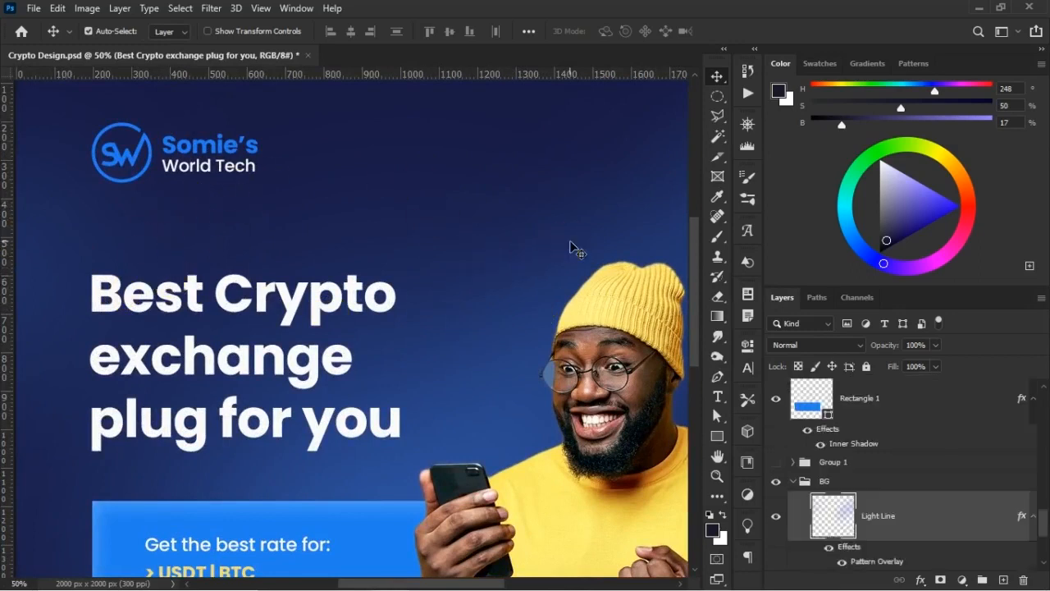
click(426, 241)
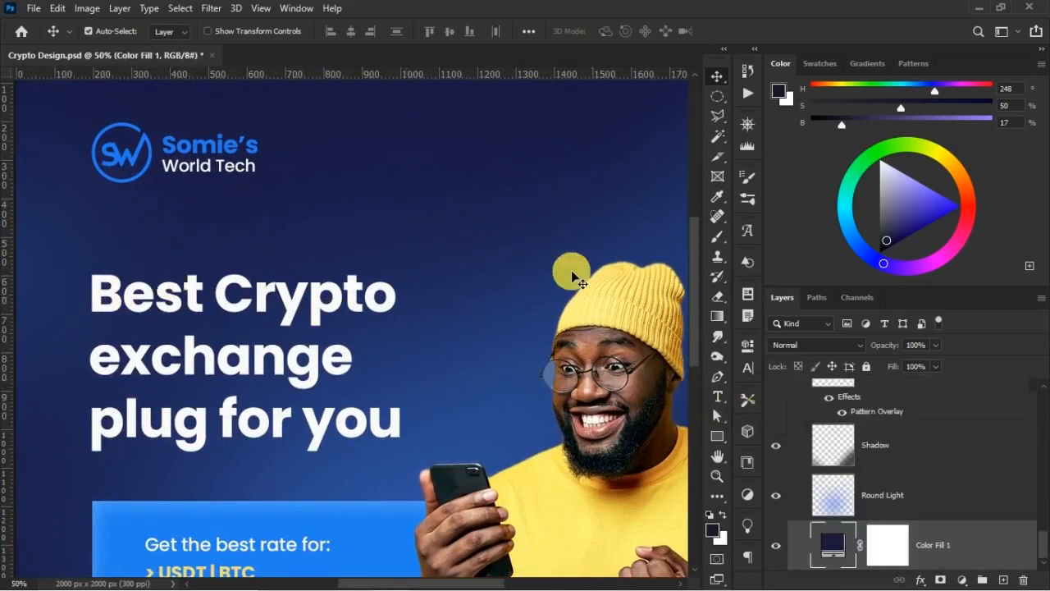
click(617, 212)
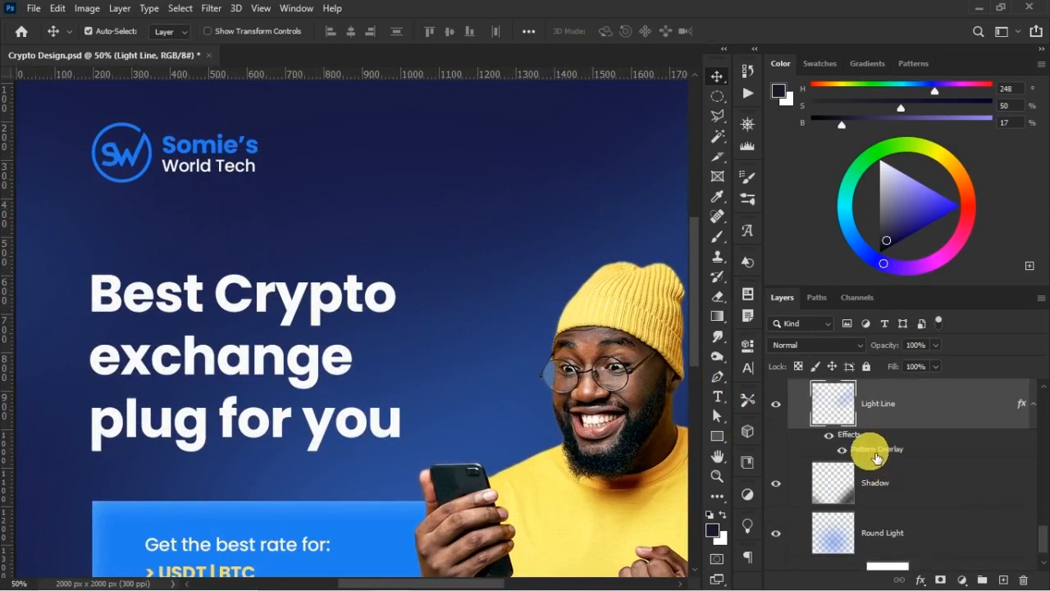
scroll(913, 459, up, 1)
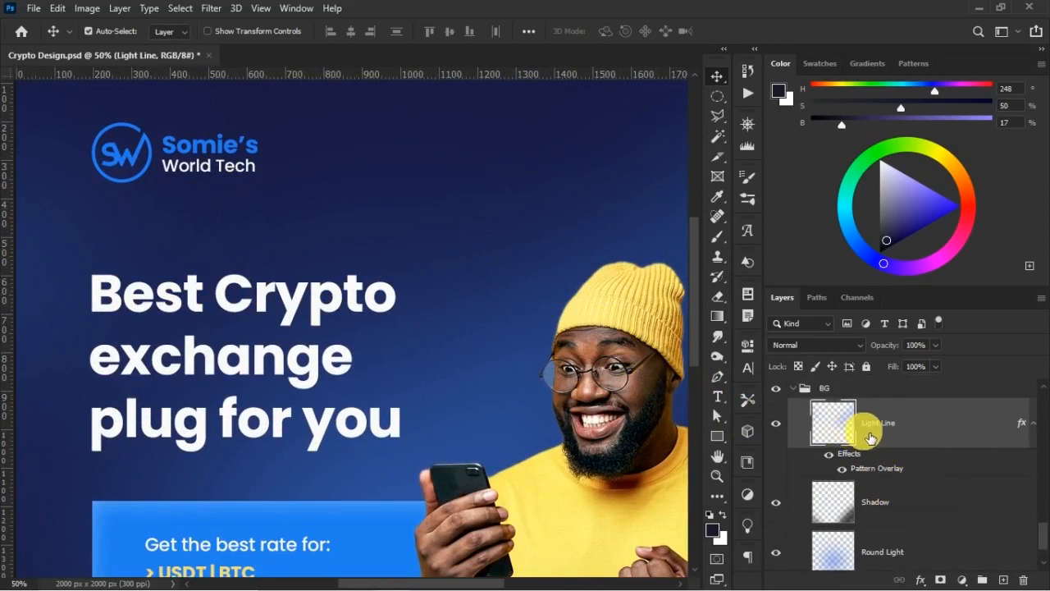
click(776, 425)
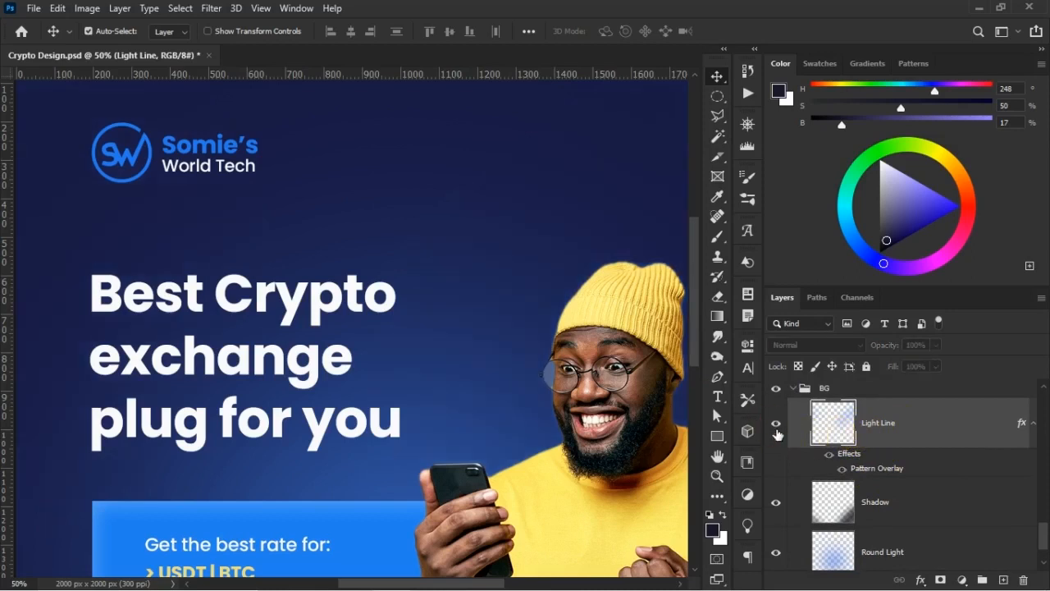
click(776, 425)
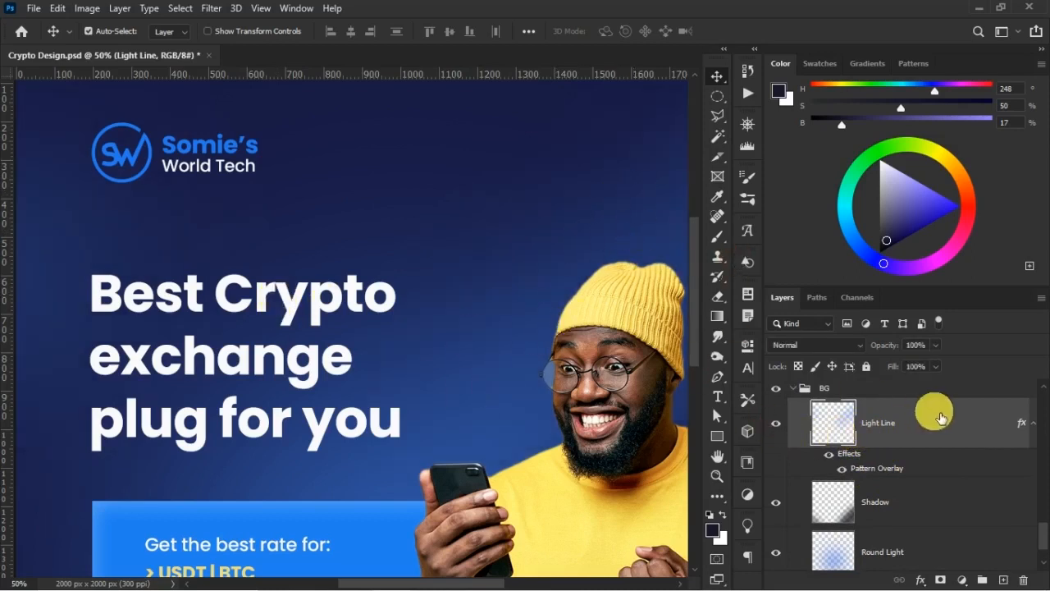
right_click(860, 464)
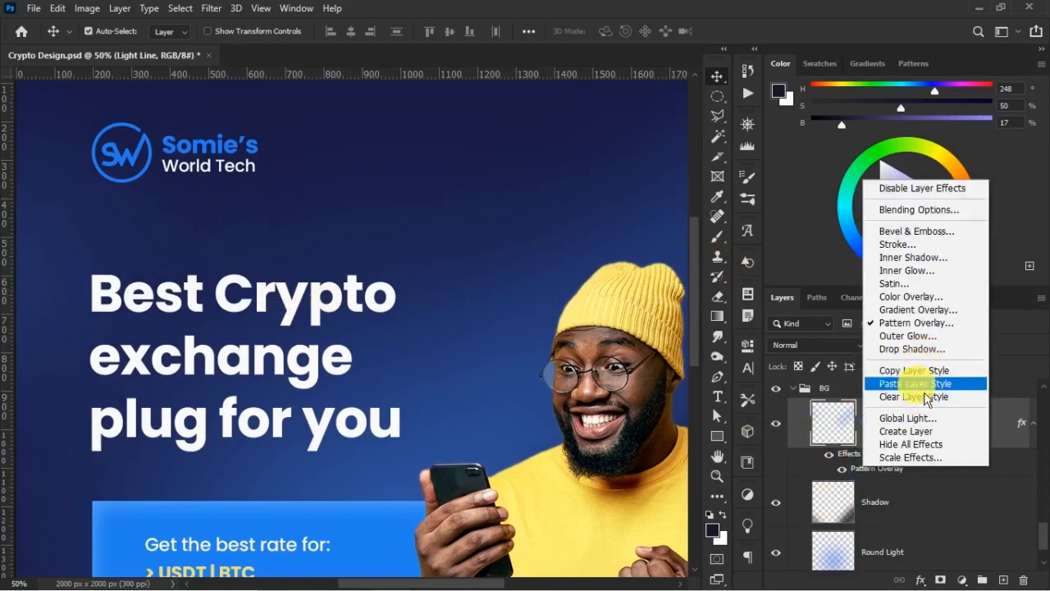
click(921, 398)
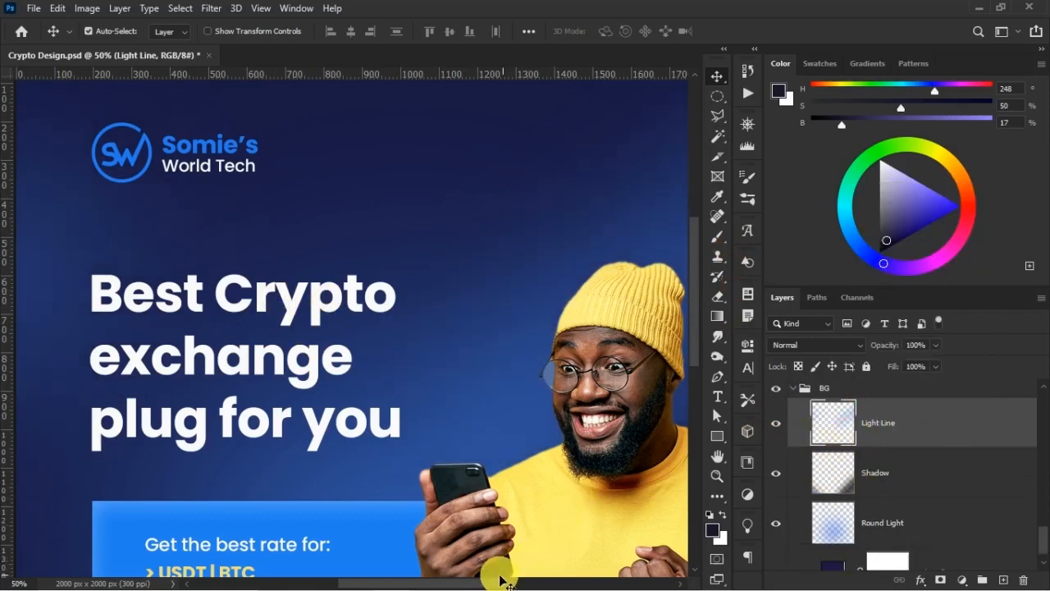
- Add a pattern fill layer above Light Line using the fourth pattern of the line-pixel-patterns set, a diagonal pixel line
drag(504, 584, 534, 584)
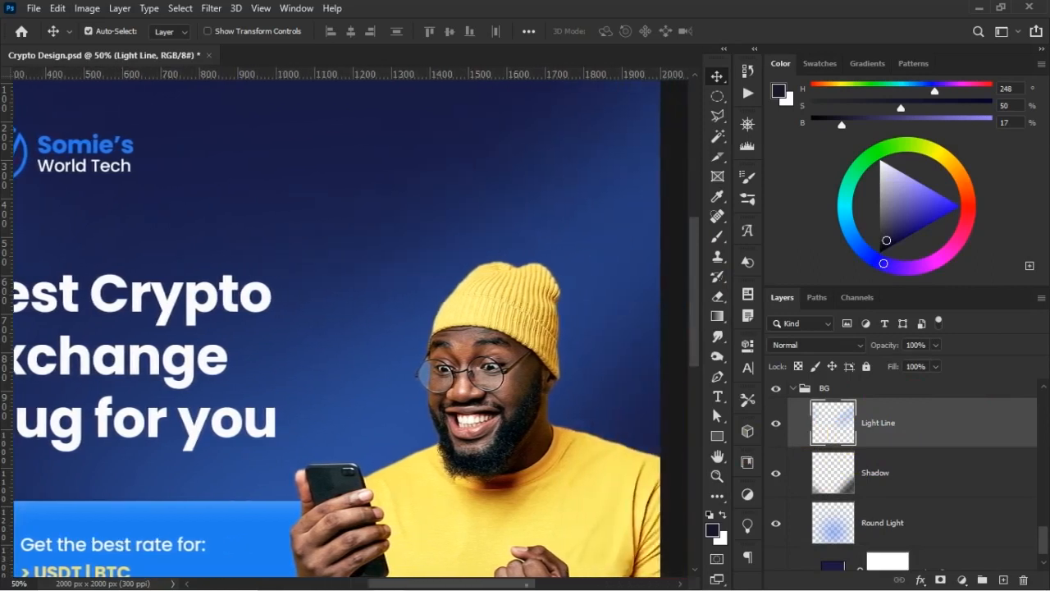
click(965, 580)
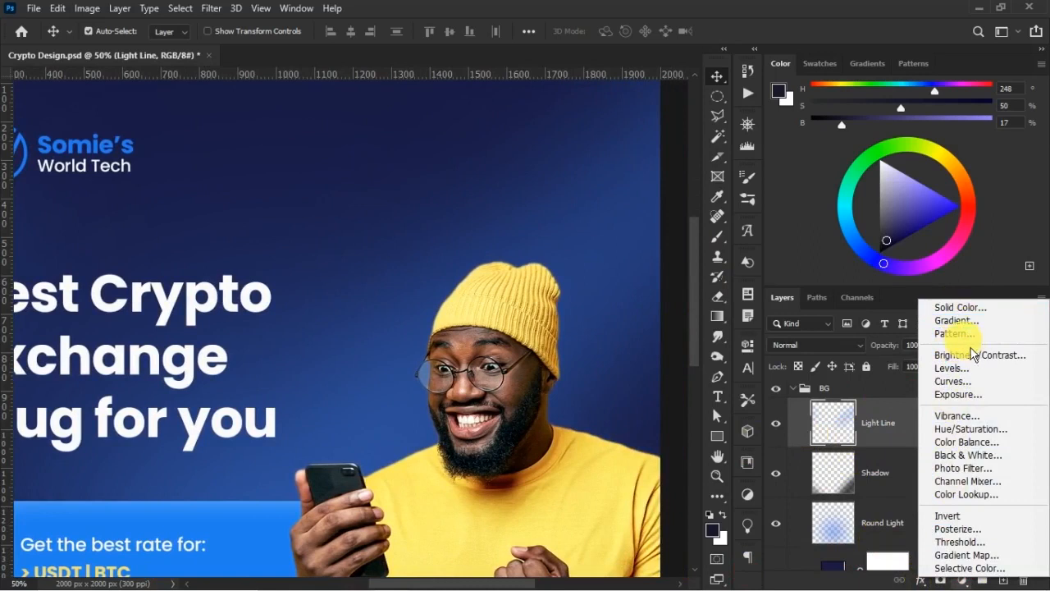
click(978, 333)
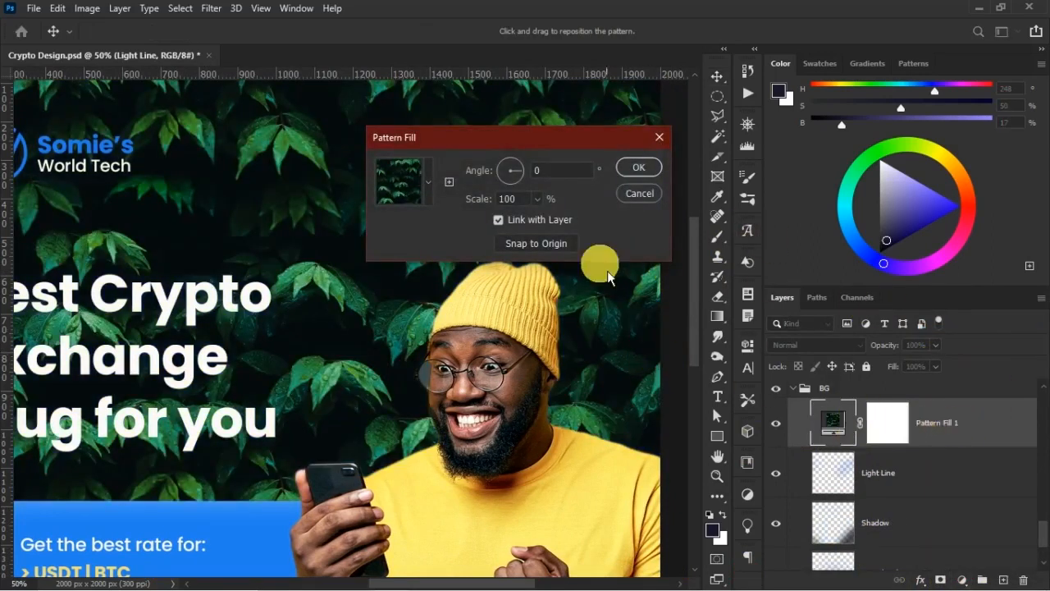
click(435, 182)
click(414, 268)
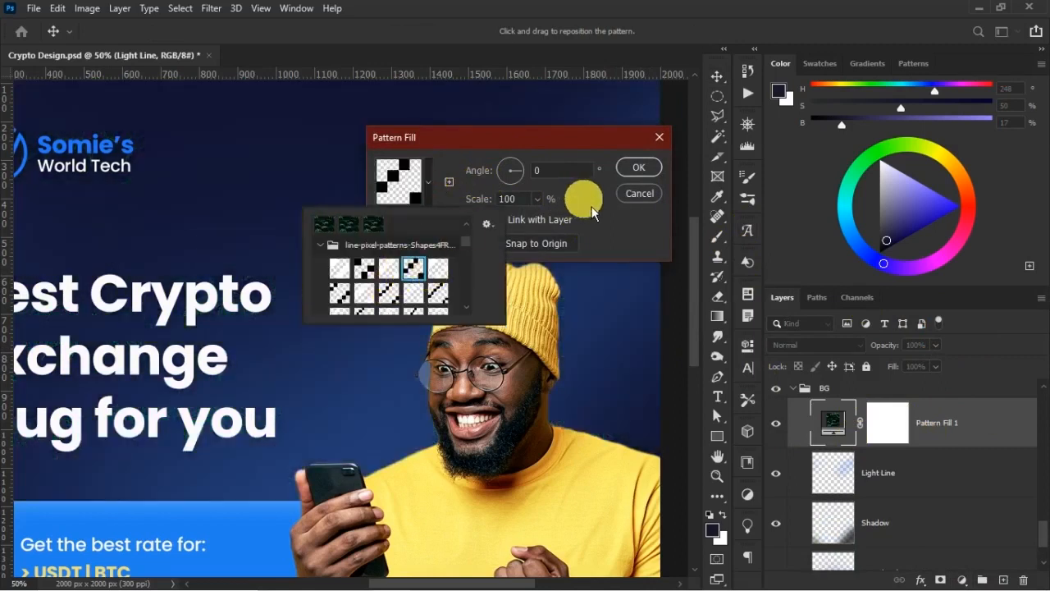
- Set the pattern fill's scale to 216%
click(526, 196)
drag(537, 148, 793, 169)
click(757, 227)
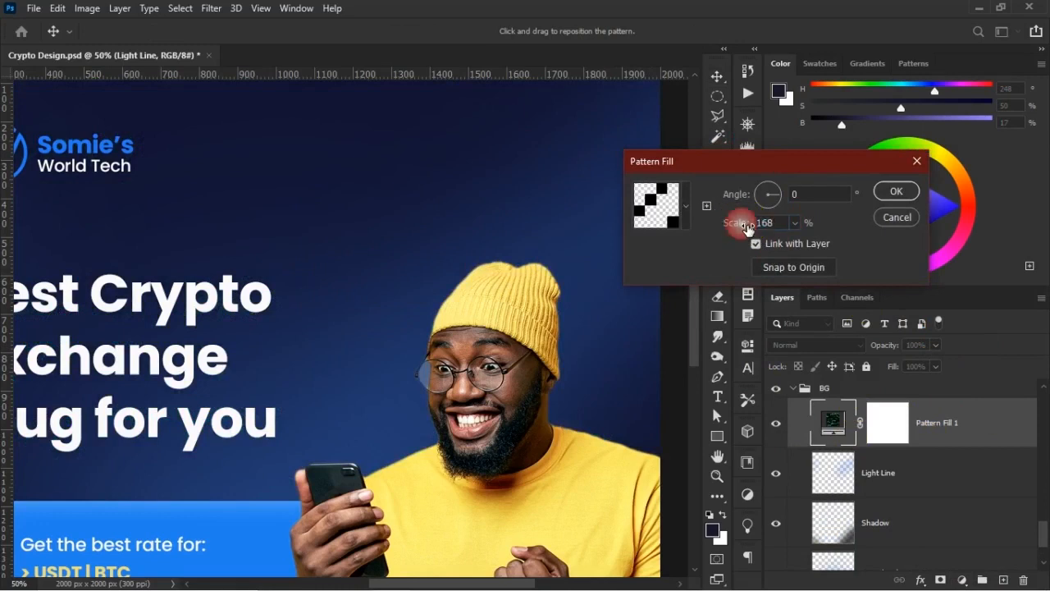
mouse_move(747, 232)
mouse_down()
mouse_move(771, 234)
mouse_move(734, 234)
mouse_move(743, 234)
mouse_up()
- Try several other line-pixel patterns for the fill and return to the fourth one in the set
click(681, 216)
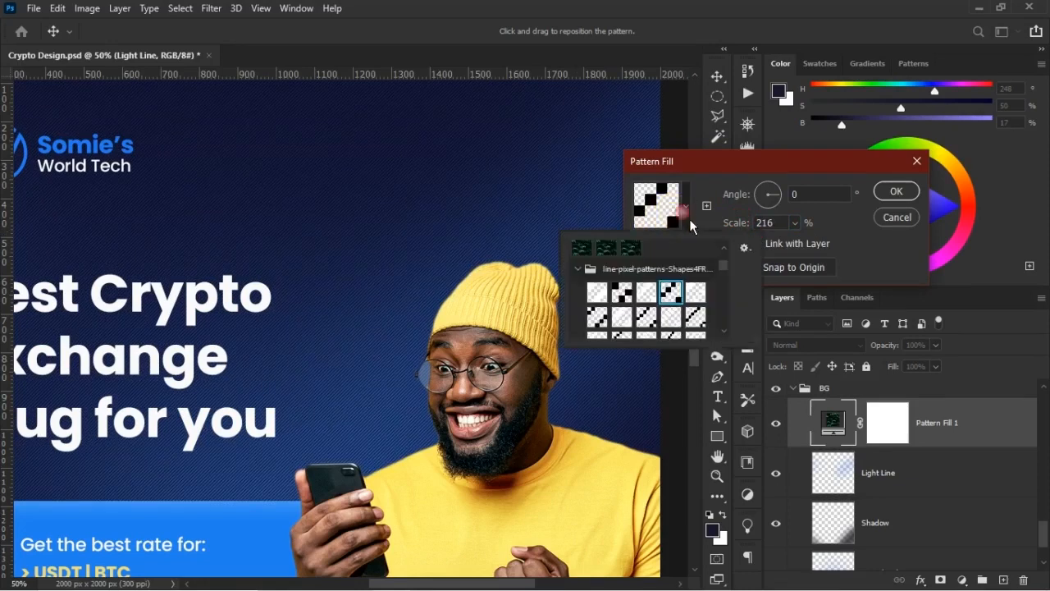
click(608, 325)
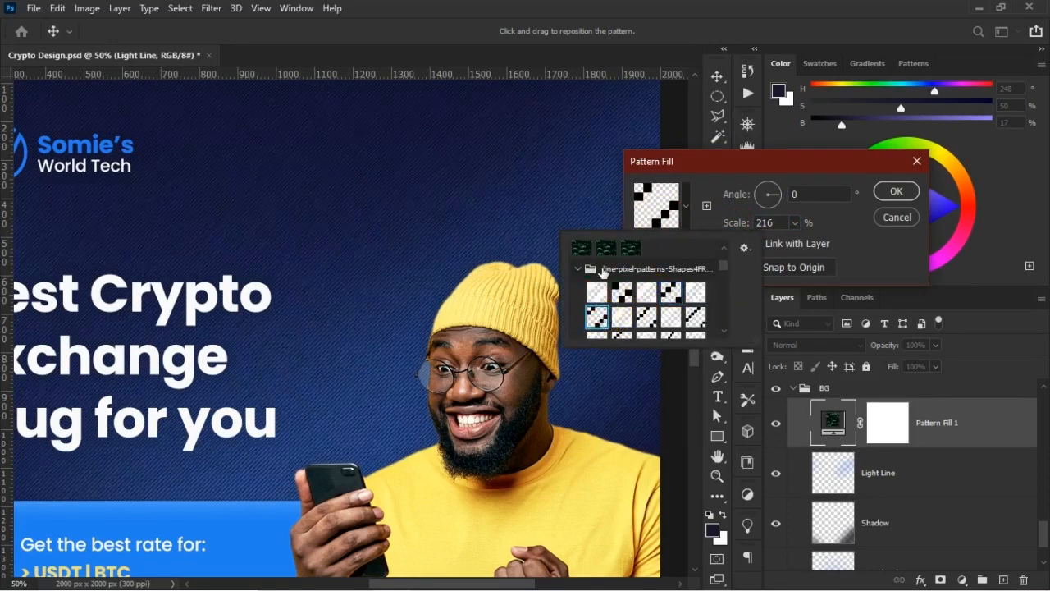
click(631, 293)
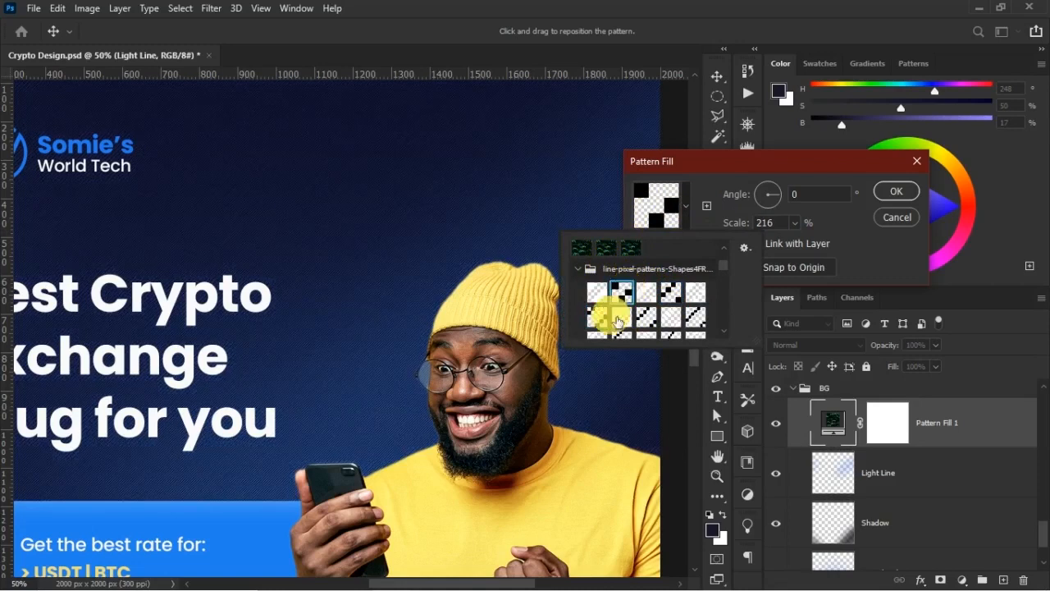
click(598, 316)
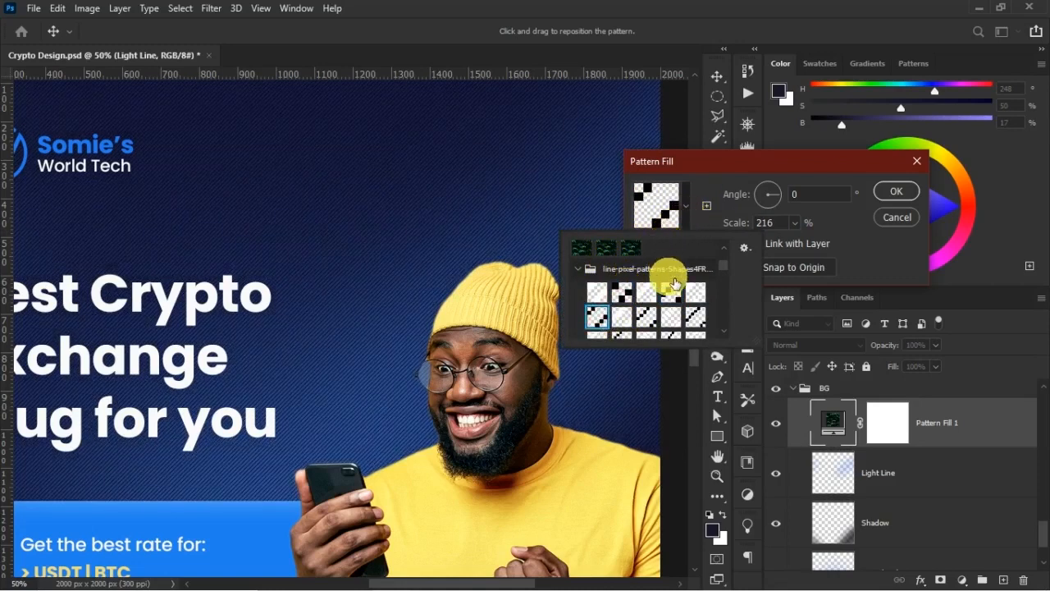
click(646, 291)
click(670, 292)
click(694, 293)
click(671, 291)
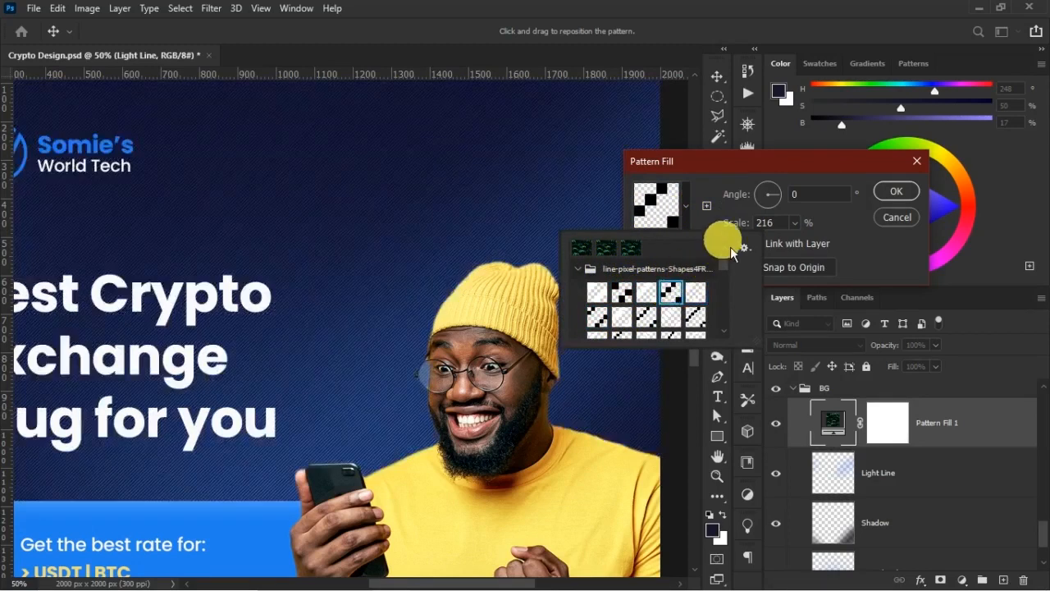
- Close the pattern choices and apply the diagonal pixel-line pattern fill at 216% scale
click(824, 231)
drag(737, 230, 738, 226)
click(887, 194)
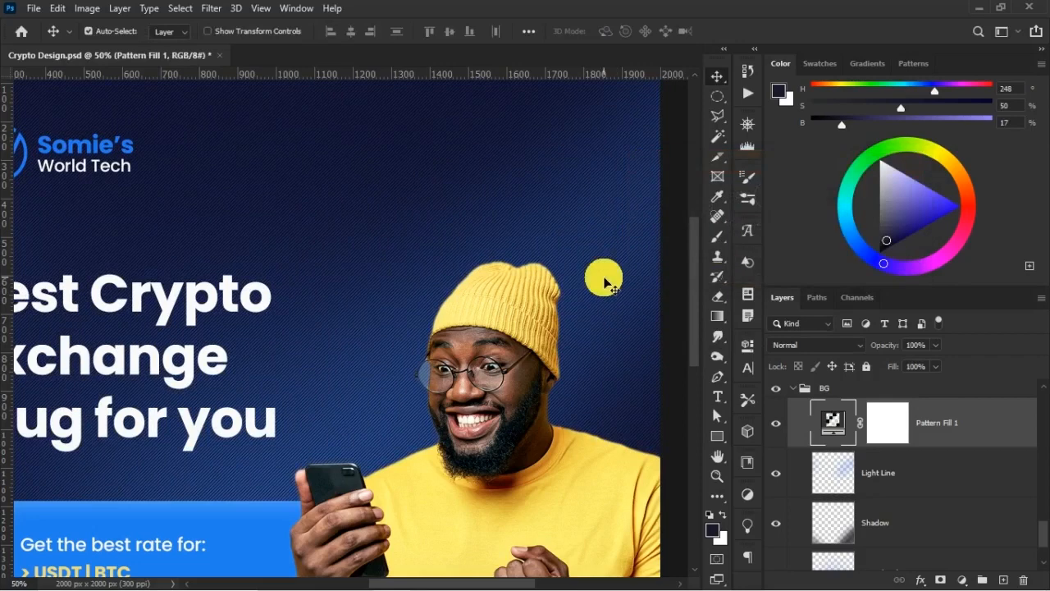
- Examine the diagonal line pattern on the flyer background at several magnifications
key(ctrl+minus)
key(ctrl+minus)
key(ctrl+plus)
key(ctrl+plus)
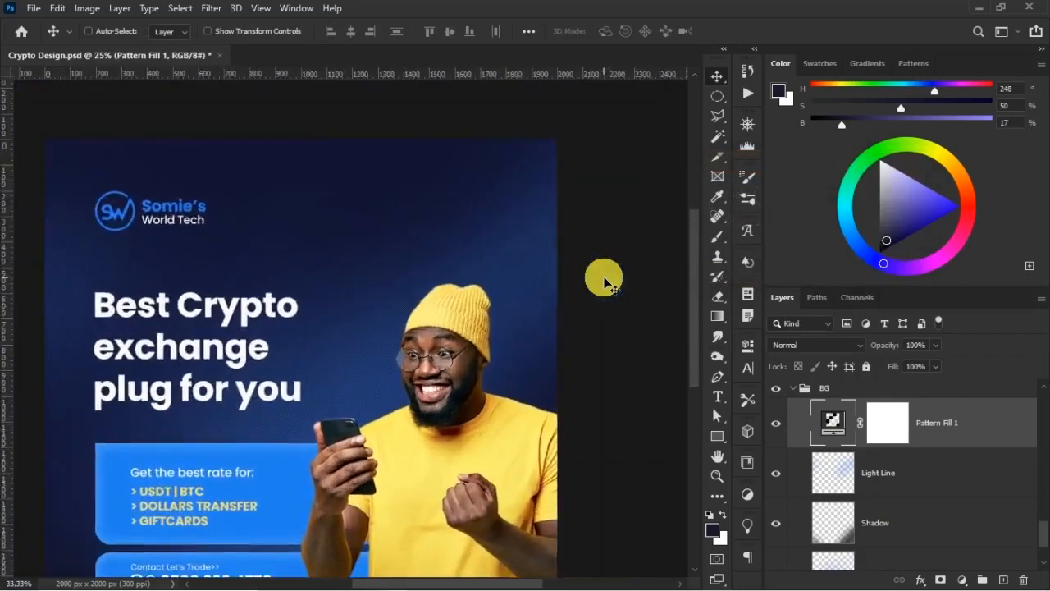
key(ctrl+plus)
key(ctrl+plus)
key(ctrl+minus)
key(ctrl+minus)
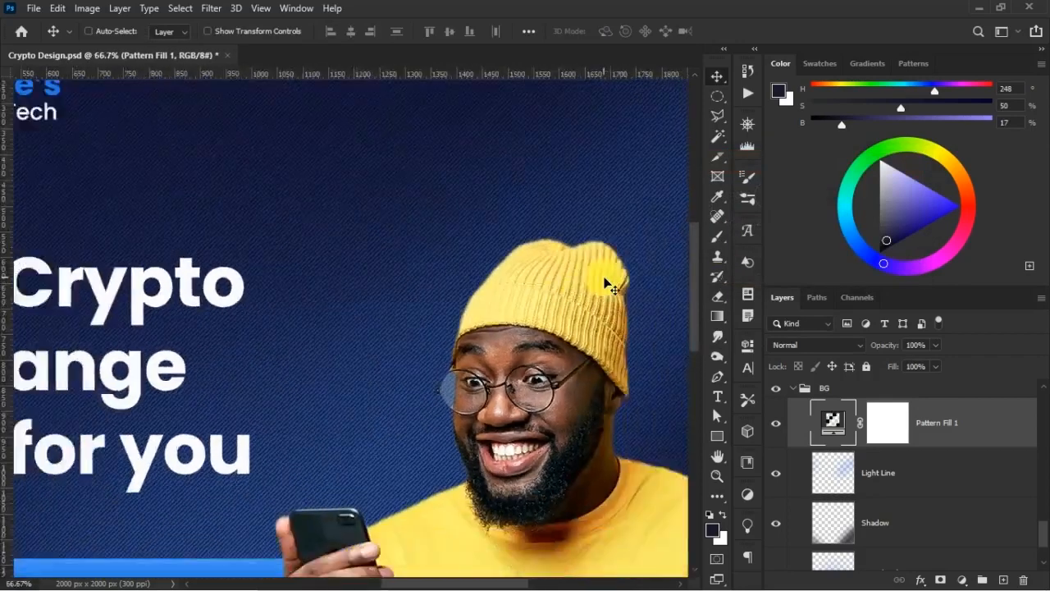
key(ctrl+minus)
key(ctrl+plus)
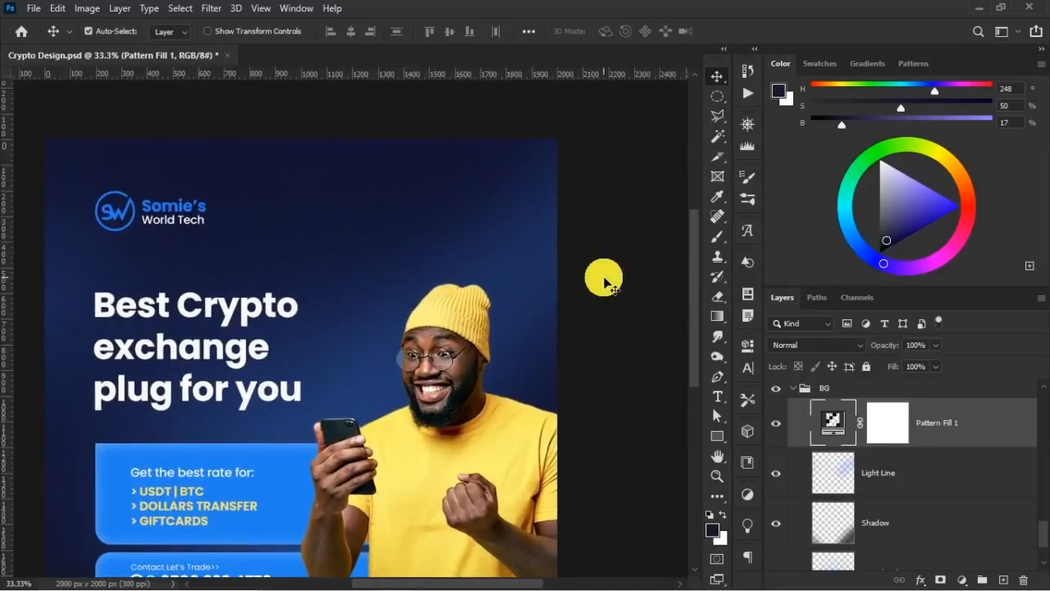
key(ctrl+plus)
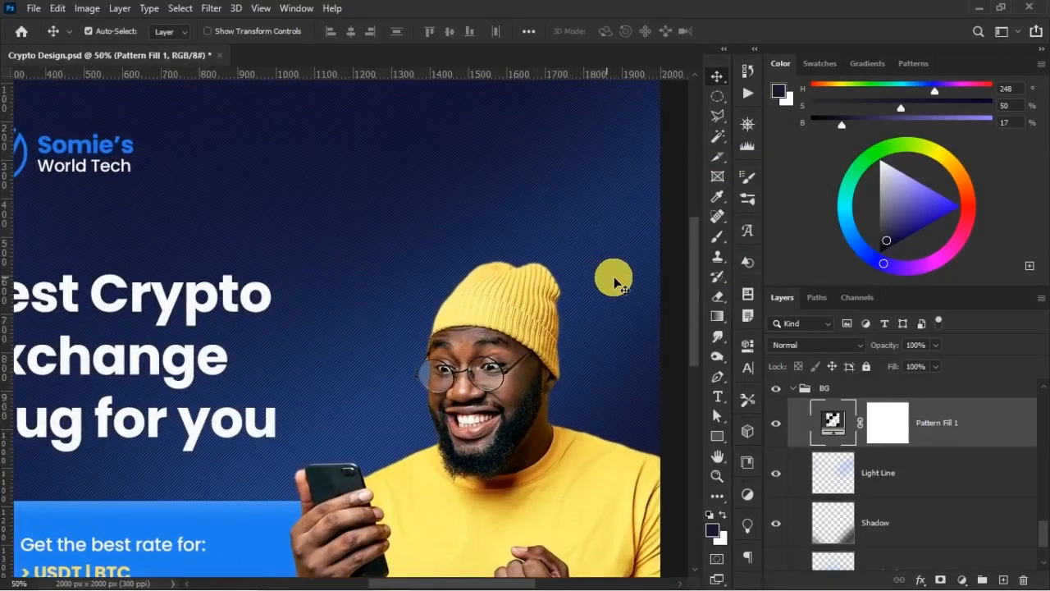
- Lower both the opacity and the fill of the Pattern Fill 1 layer to 88%, and deselect the layer
drag(885, 349, 898, 366)
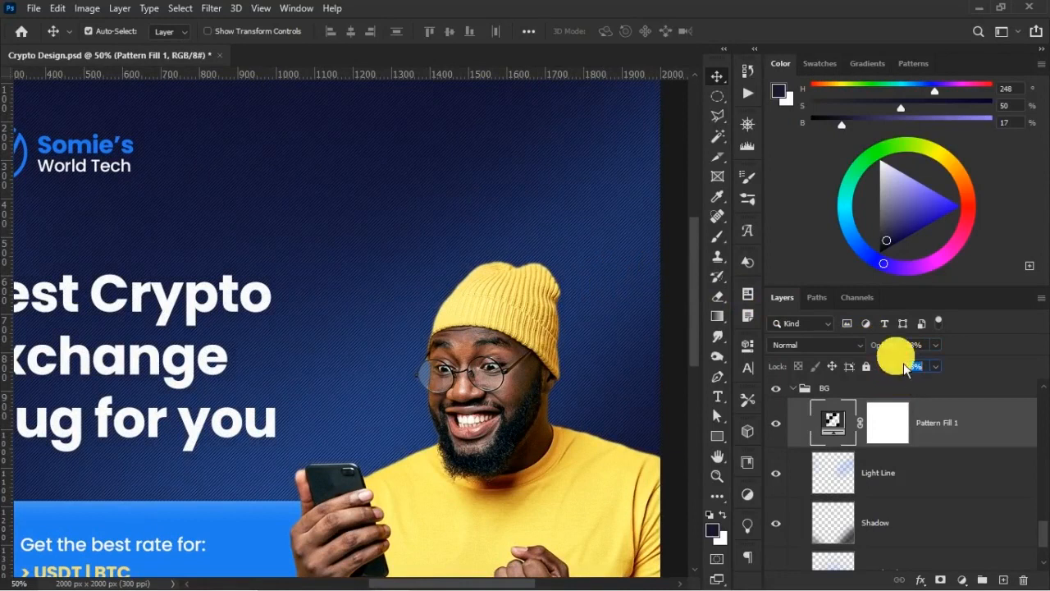
key(ctrl+0)
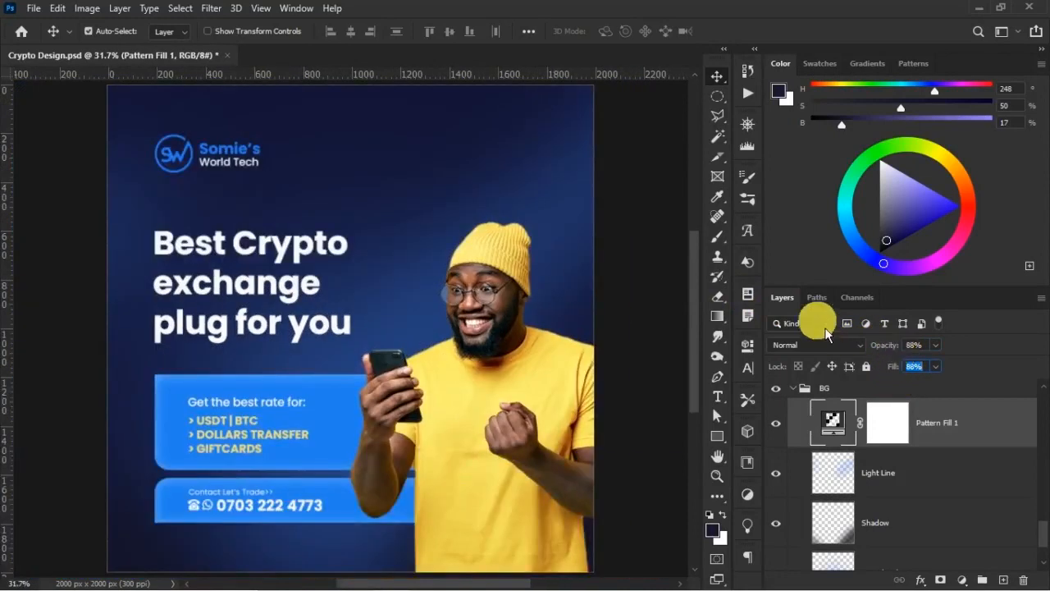
click(668, 275)
- Examine the whole flyer with the reduced background pattern, close up and from a distance
key(ctrl+minus)
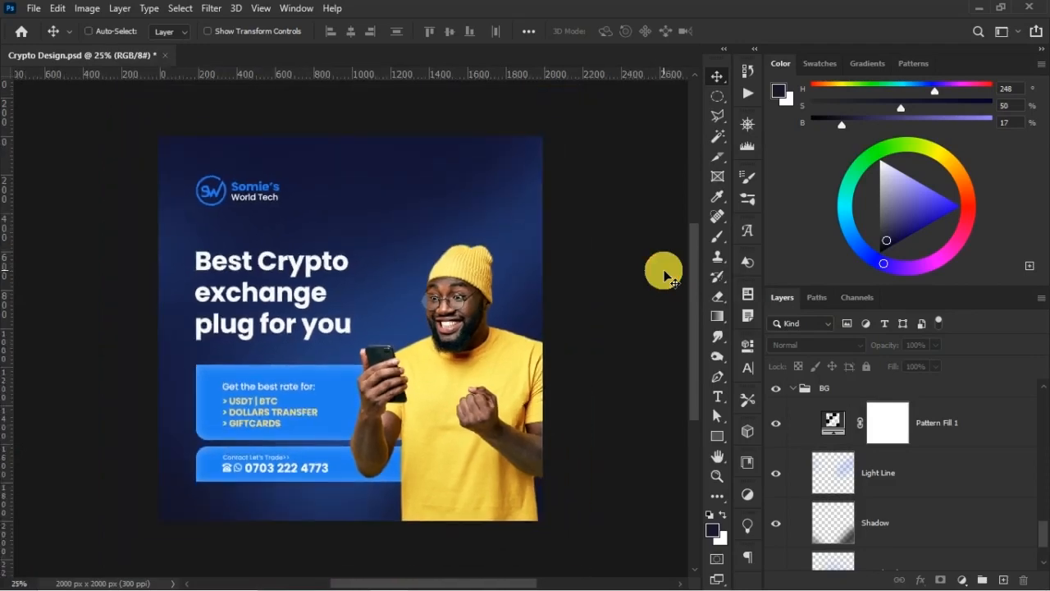
key(ctrl+plus)
key(ctrl+plus)
key(ctrl+minus)
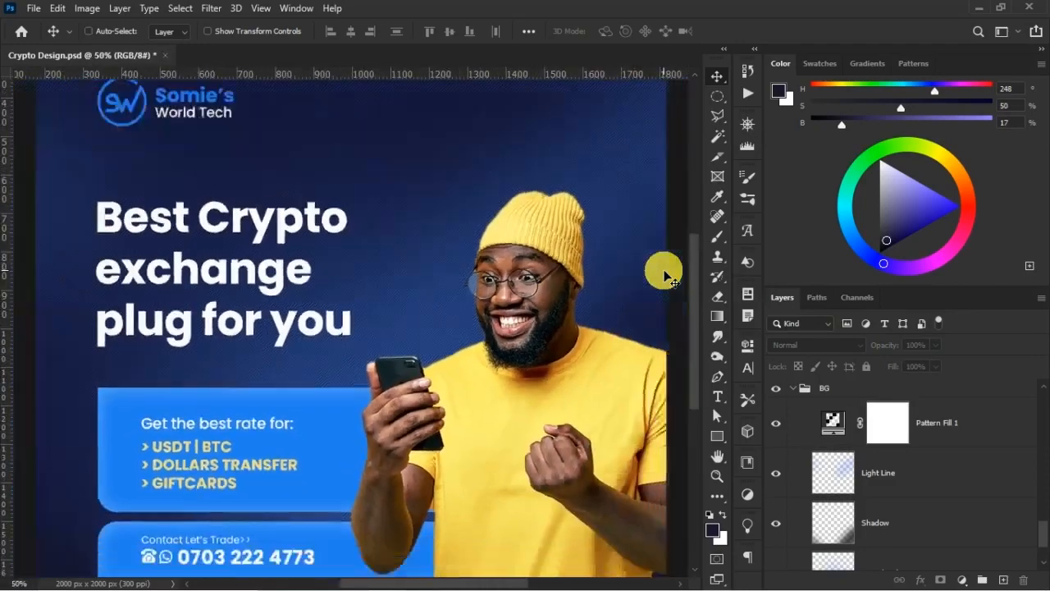
key(ctrl+plus)
key(ctrl+plus)
key(ctrl+minus)
key(ctrl+minus)
key(ctrl+minus)
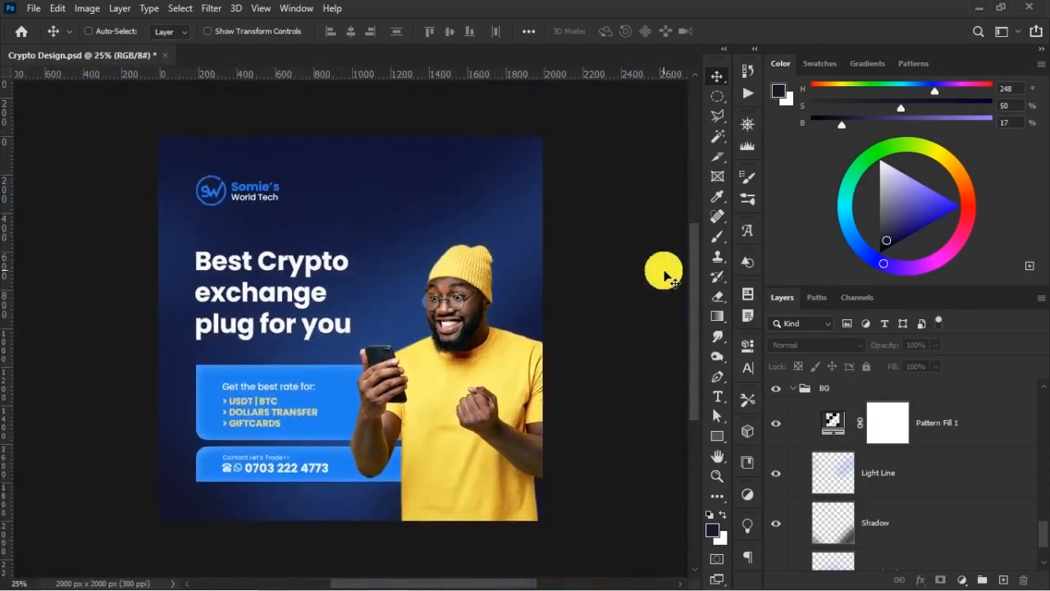
- Save the flyer document and collapse the BG layer group
key(ctrl+s)
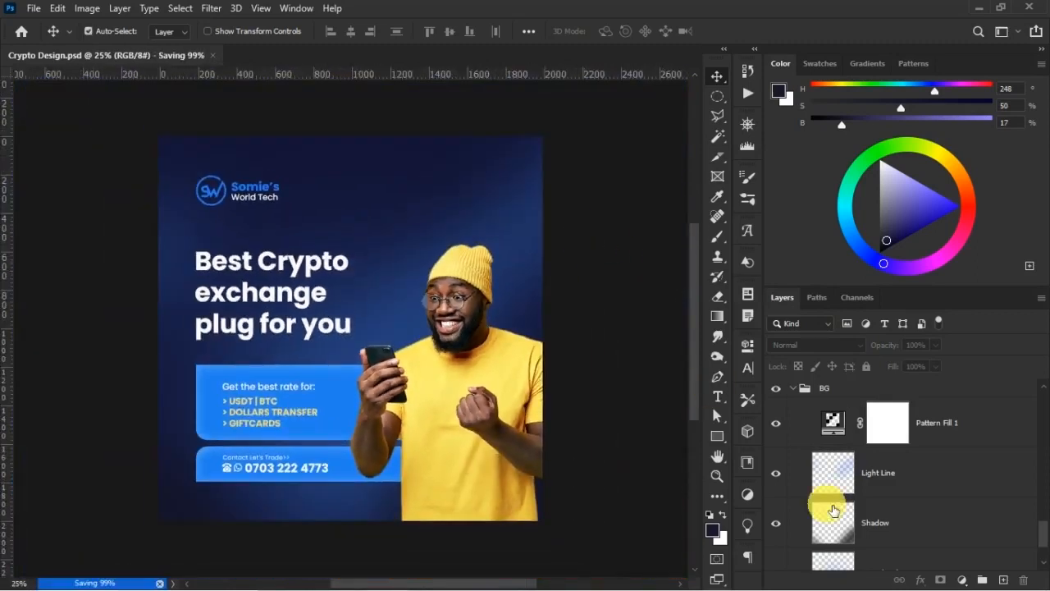
click(805, 393)
click(792, 388)
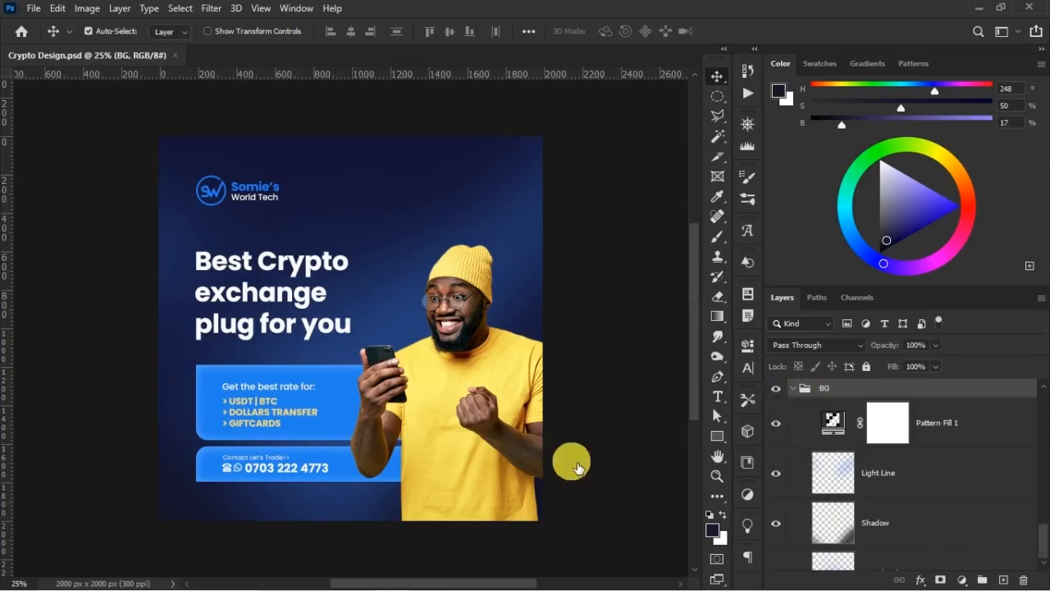
- Embed the two gold BTC coins image above the LOGO group and move it to the flyer's lower-left corner
scroll(910, 468, up, 10)
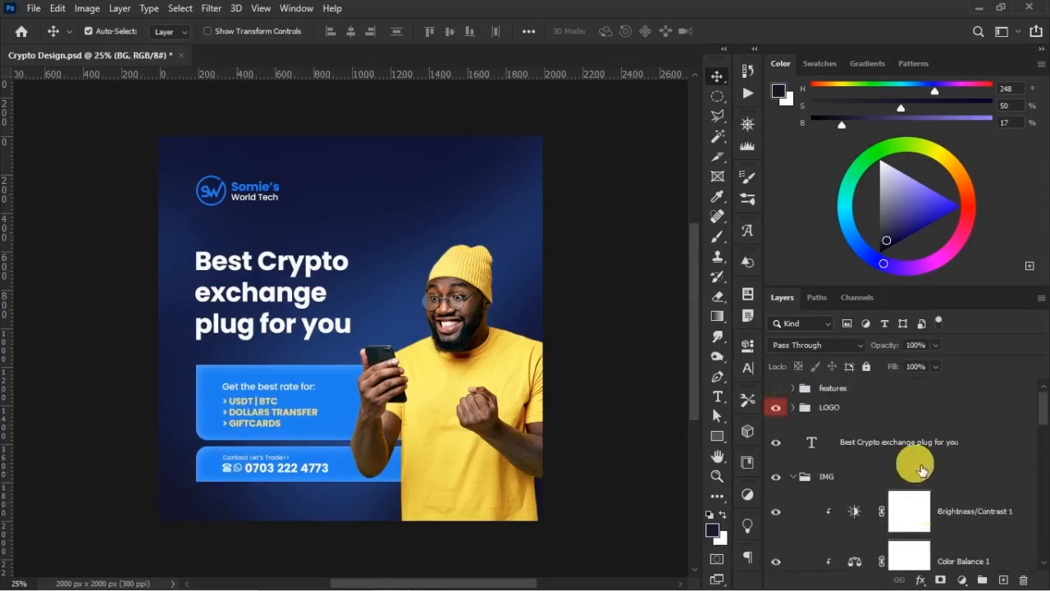
click(784, 406)
click(36, 11)
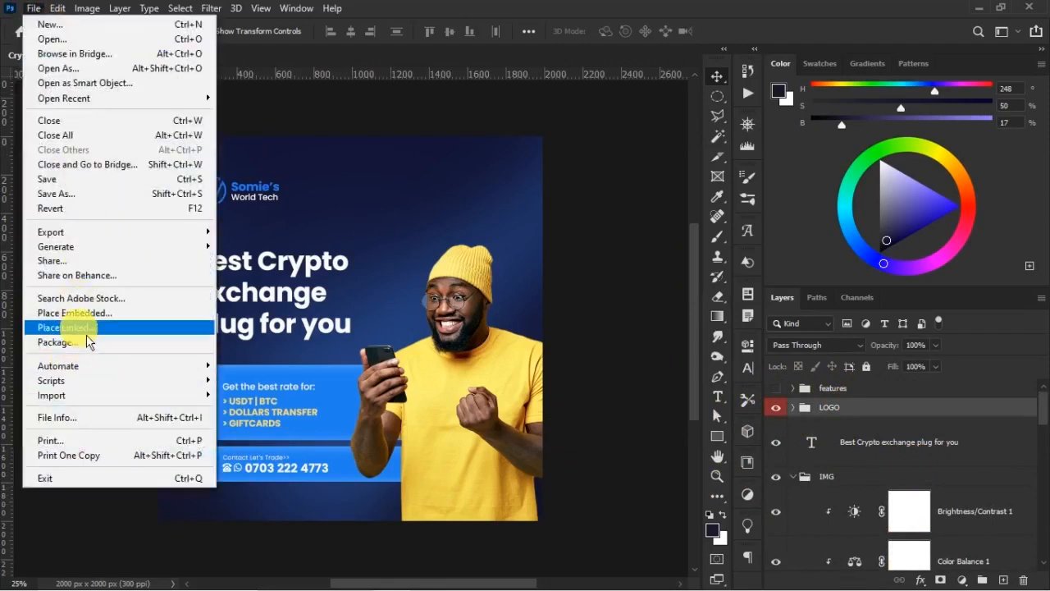
click(96, 314)
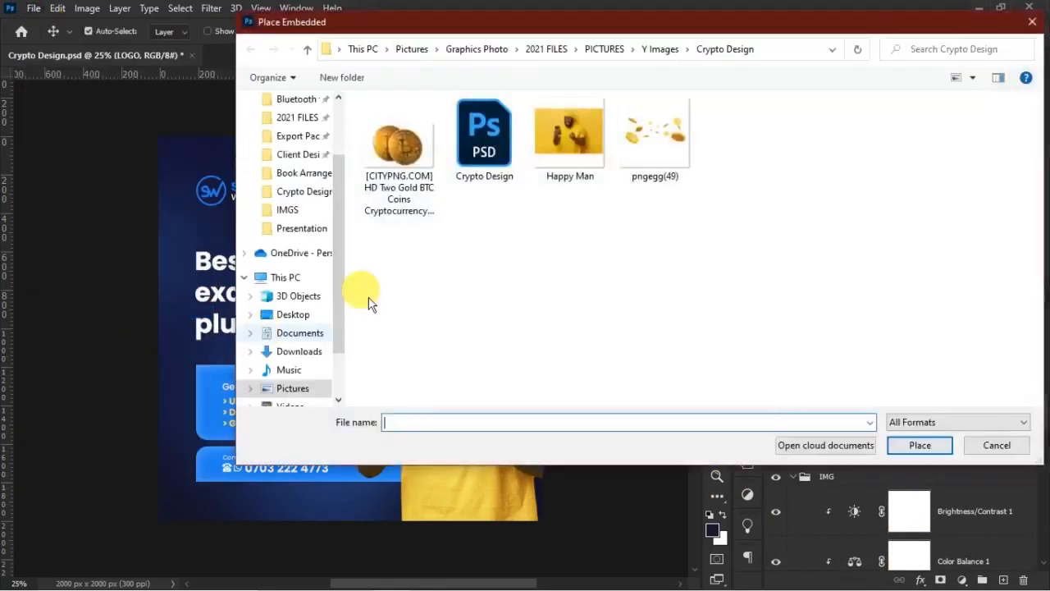
double_click(419, 122)
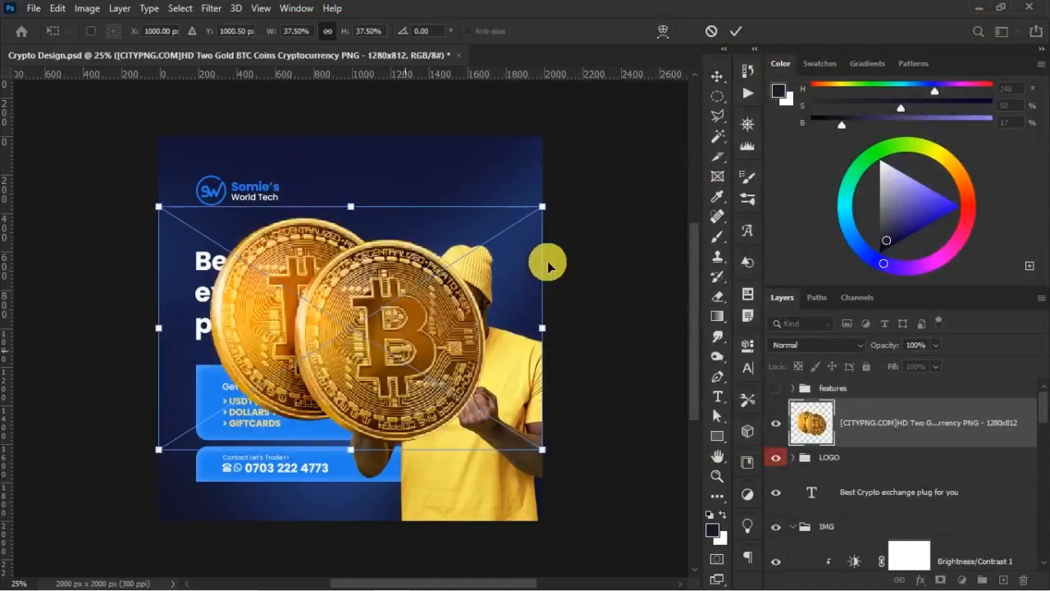
drag(374, 323, 173, 475)
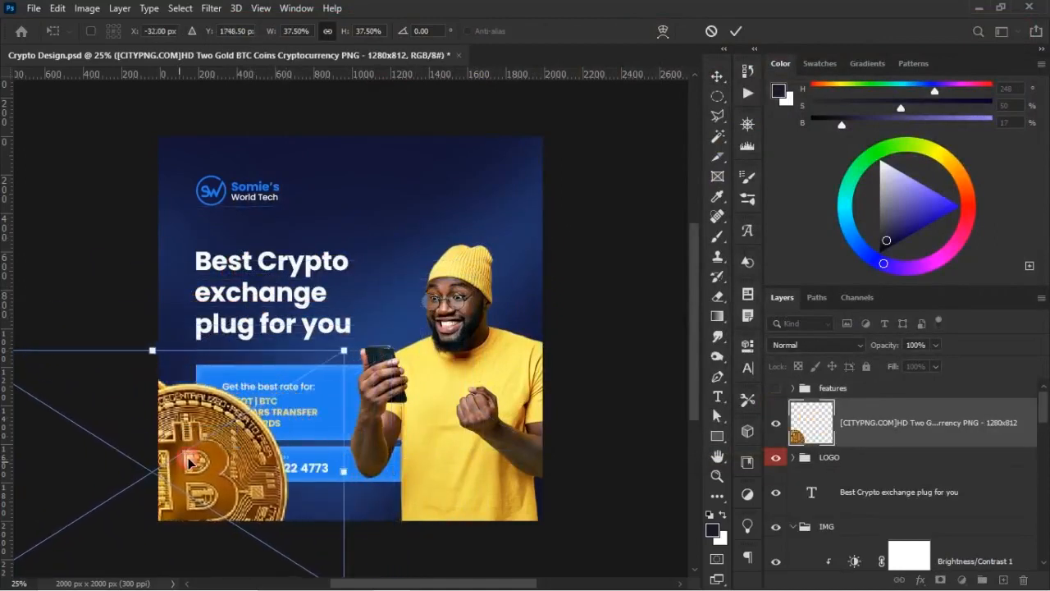
- Rotate the BTC coins image about -12° and shrink it to about 20%, partly cropped by the flyer's lower-left corner
drag(362, 364, 268, 361)
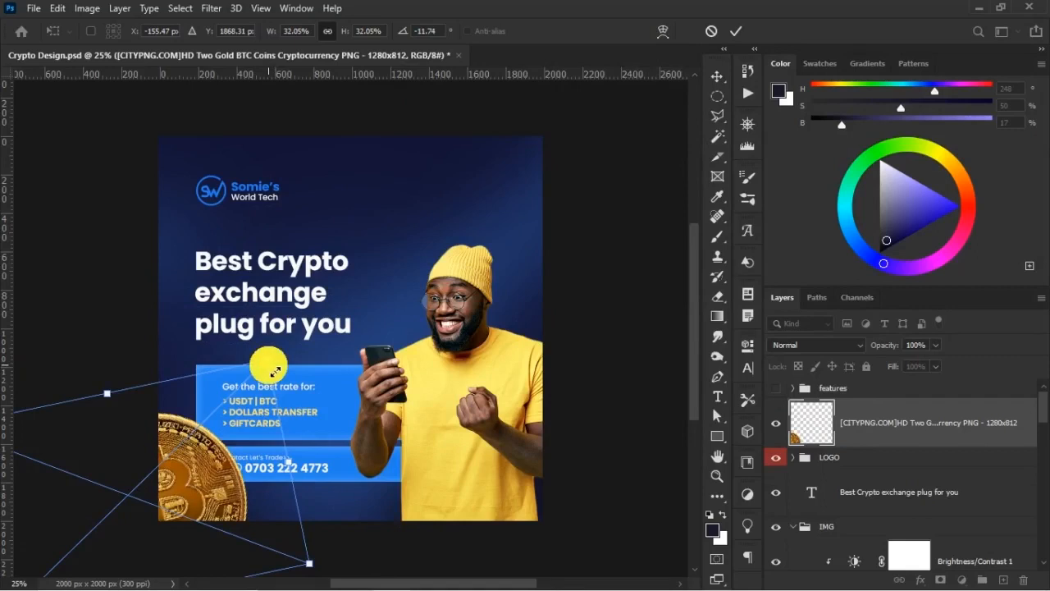
mouse_move(209, 437)
mouse_down()
mouse_move(193, 476)
mouse_move(153, 497)
mouse_move(214, 454)
mouse_up()
drag(237, 363, 231, 412)
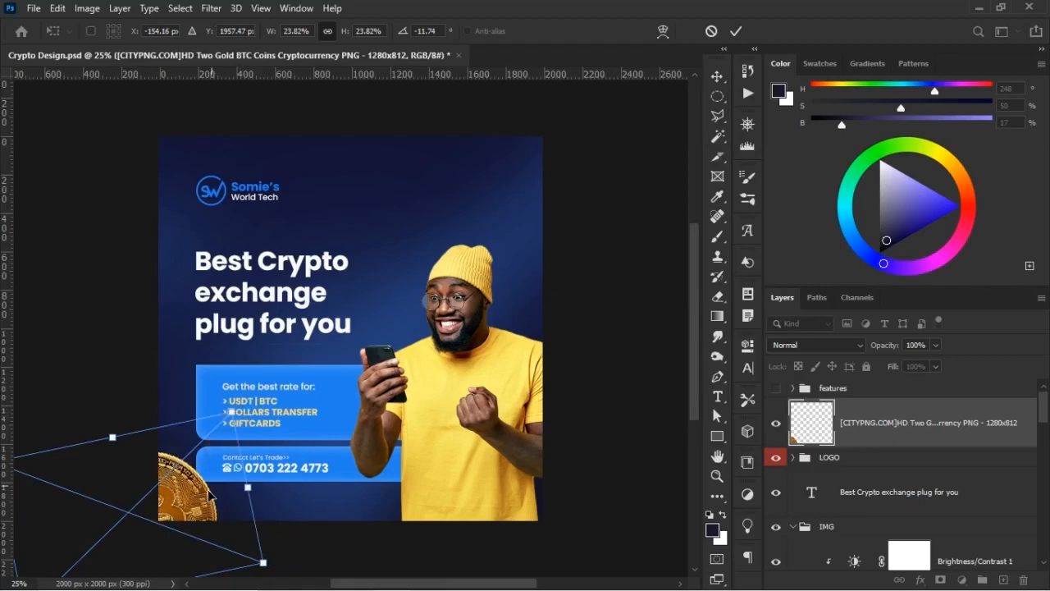
drag(210, 489, 218, 458)
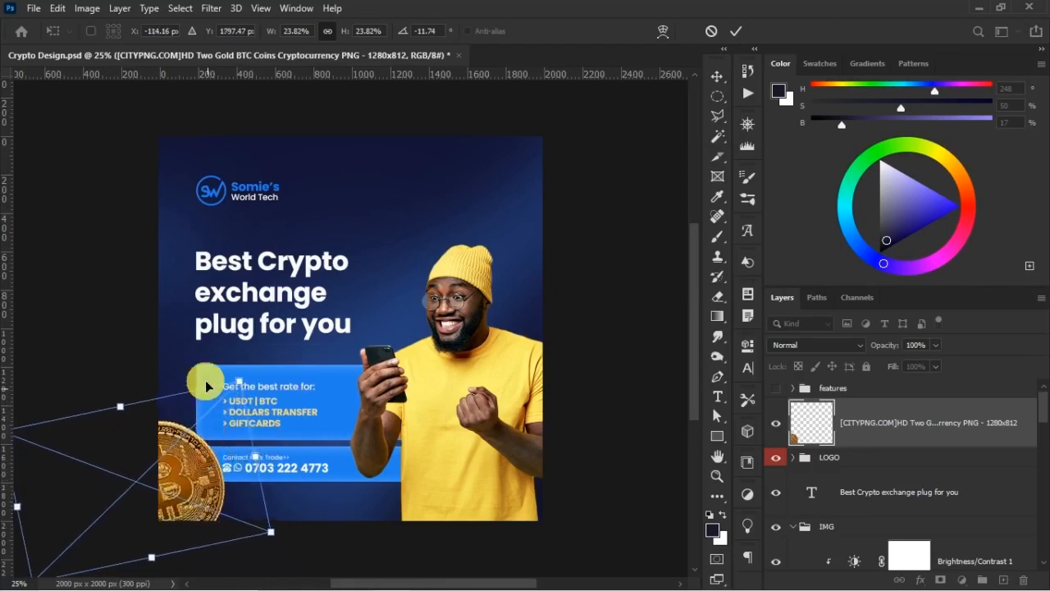
drag(123, 406, 148, 441)
drag(159, 485, 166, 485)
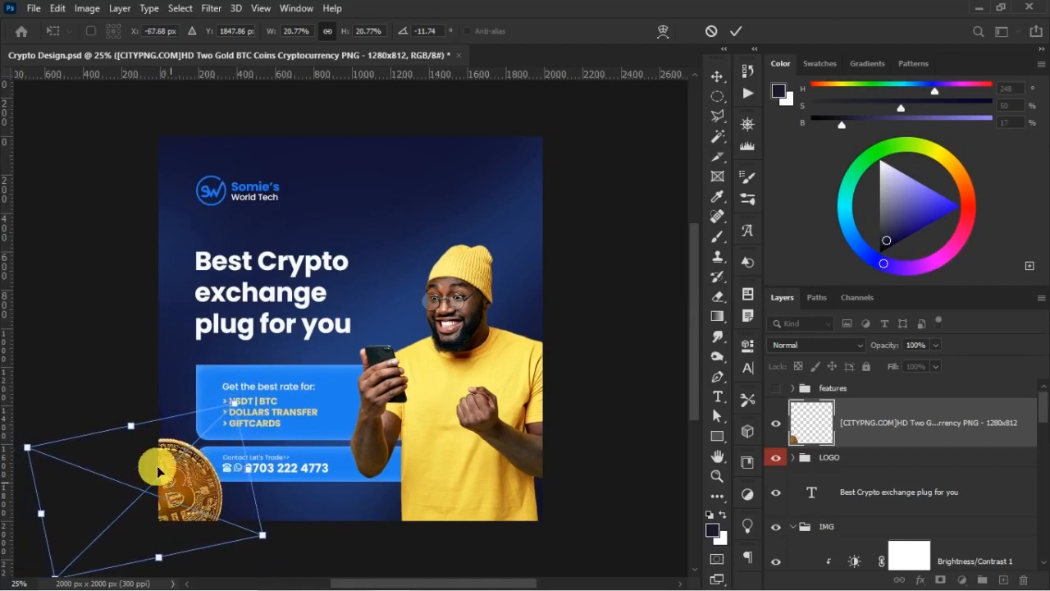
drag(132, 427, 137, 431)
drag(177, 467, 186, 463)
double_click(191, 464)
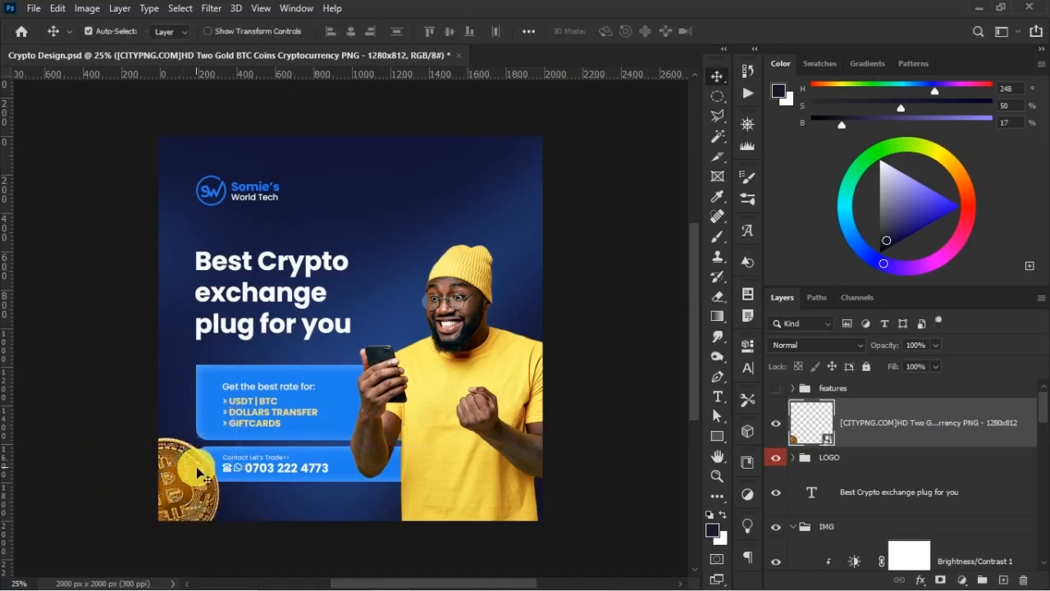
- Start a Motion Blur filter on the BTC coins image with an angle of 20°
click(210, 8)
mouse_move(287, 191)
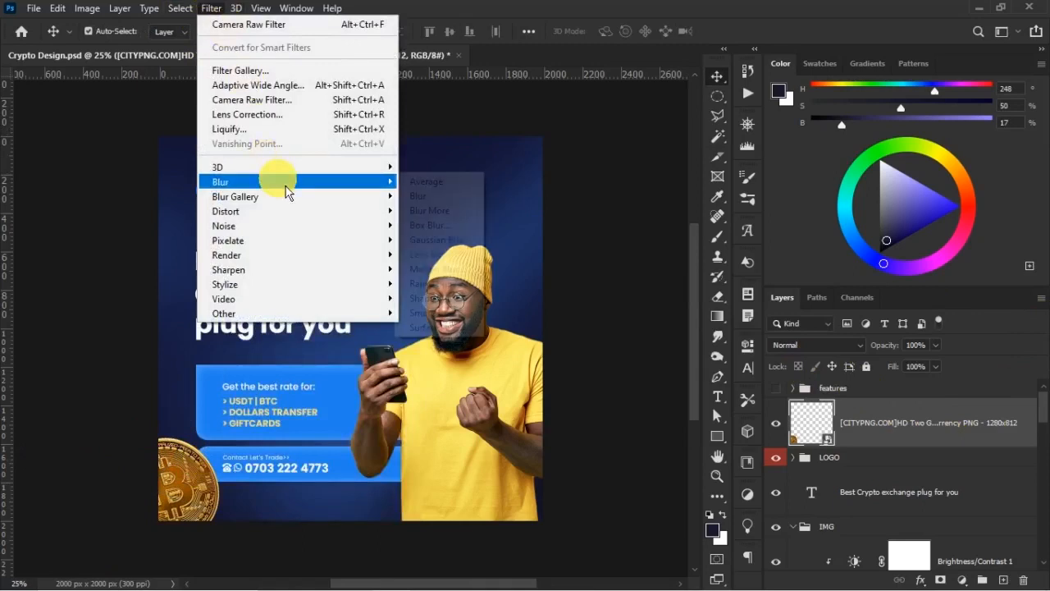
click(447, 269)
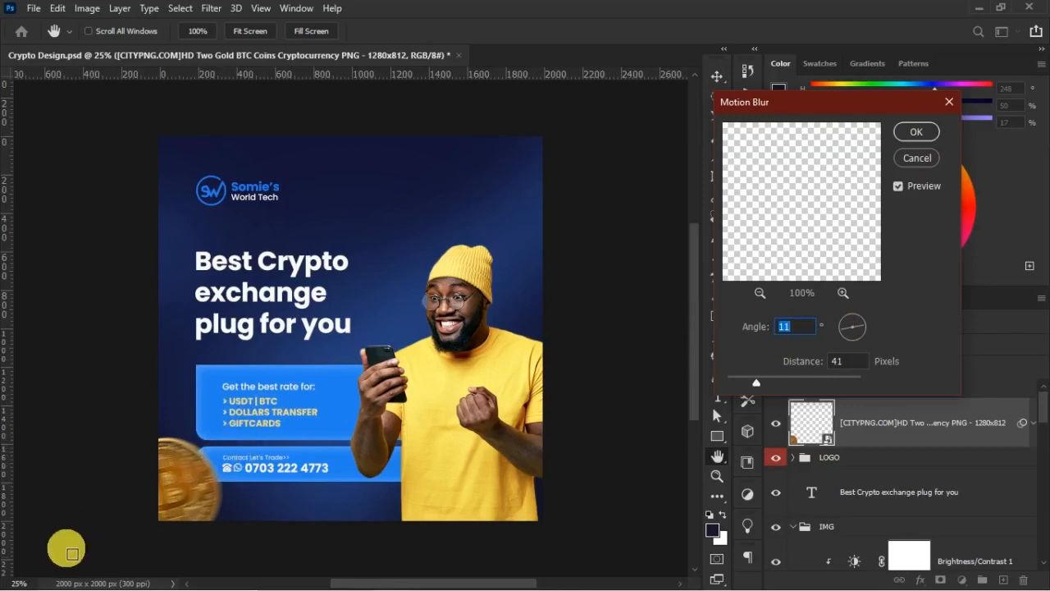
text(42)
key(shift+Down)
key(shift+Down)
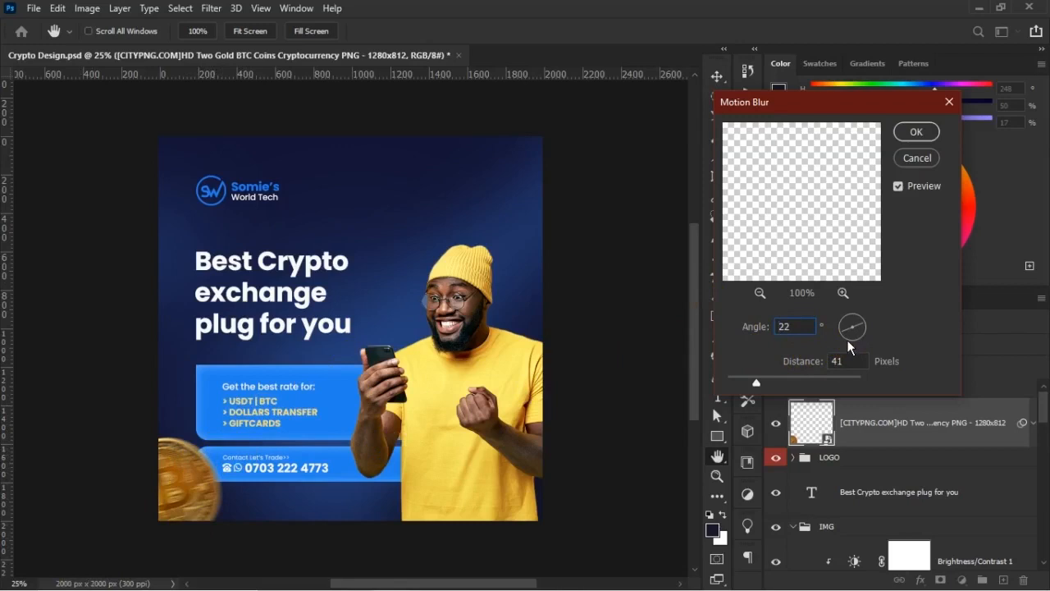
key(Down)
key(Down)
key(Down)
key(Down)
key(Down)
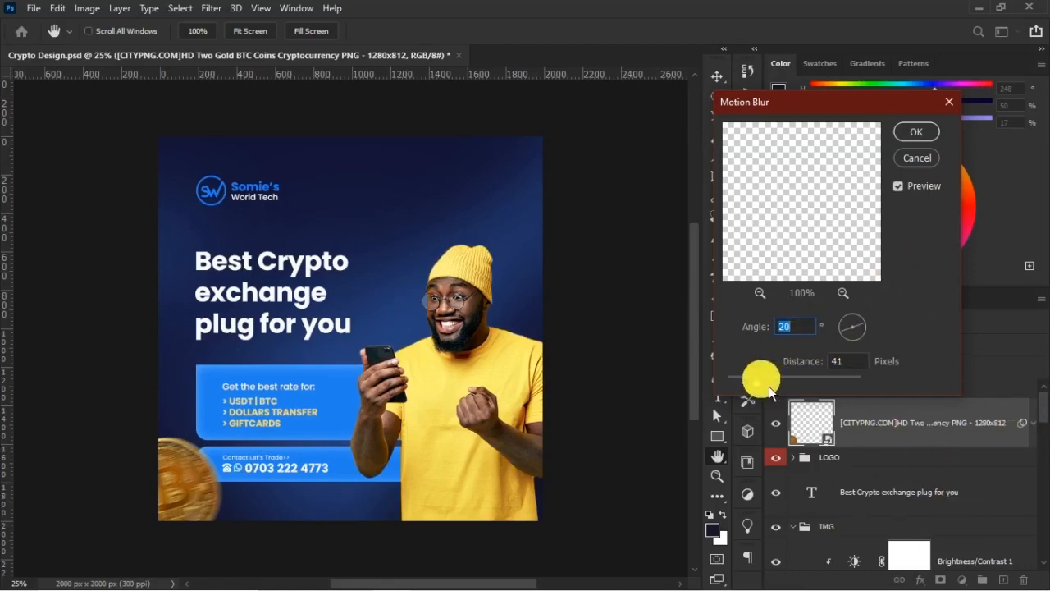
- Set the Motion Blur distance to 45 pixels and apply the filter
drag(769, 388, 771, 390)
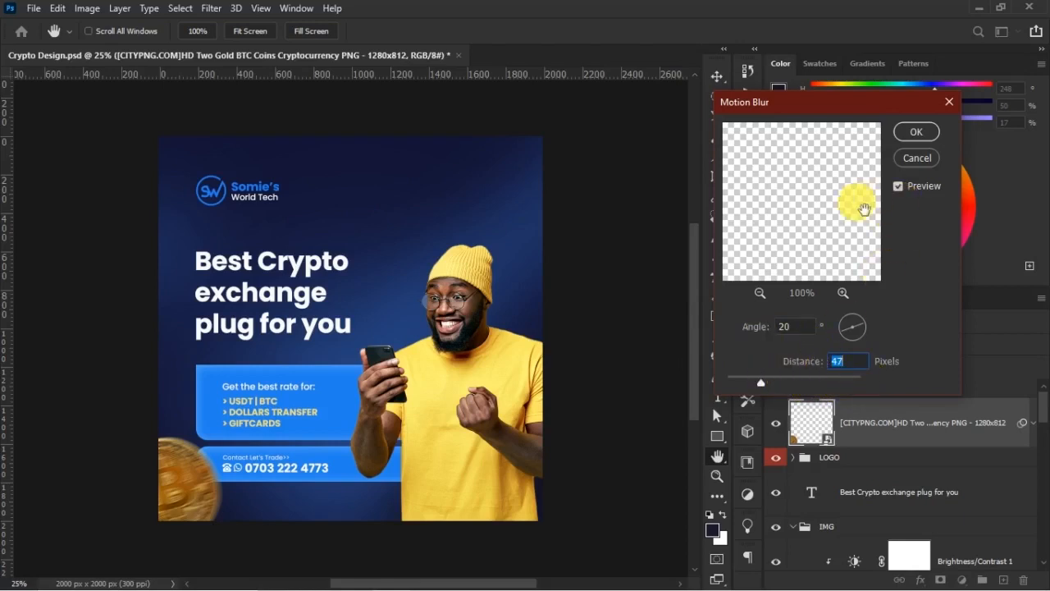
text(0)
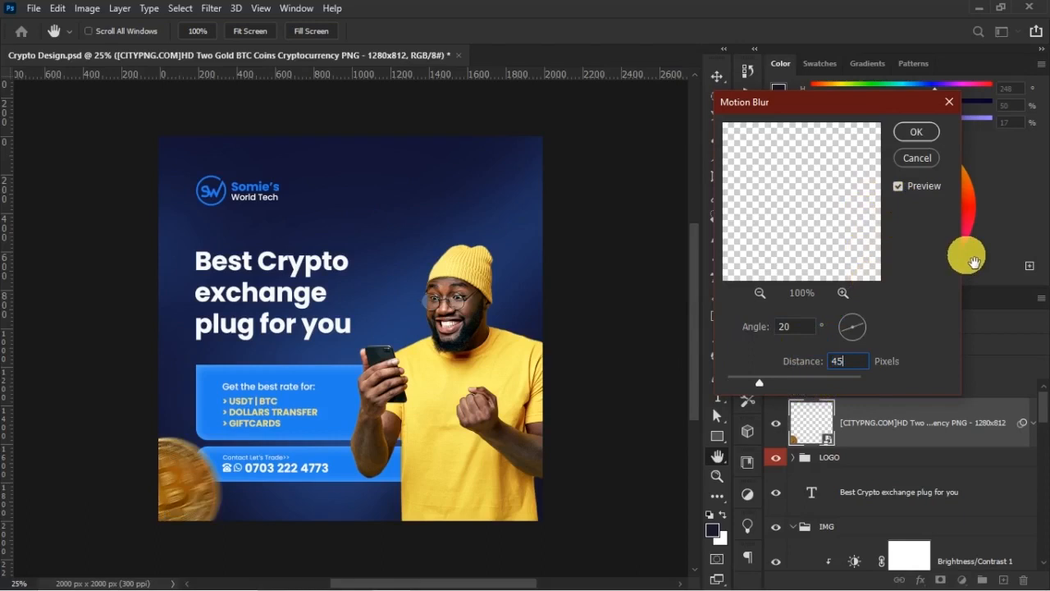
click(916, 132)
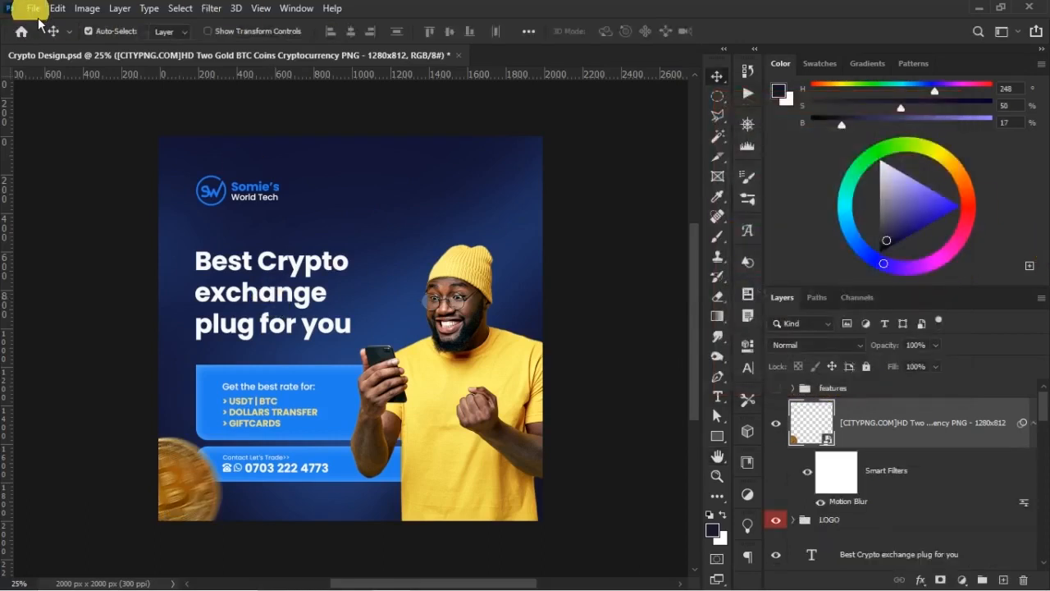
- Embed the scattered gold coins image pngegg(49) and place it over the man's lower body, centred at about X 1680, Y 1830 px
click(33, 8)
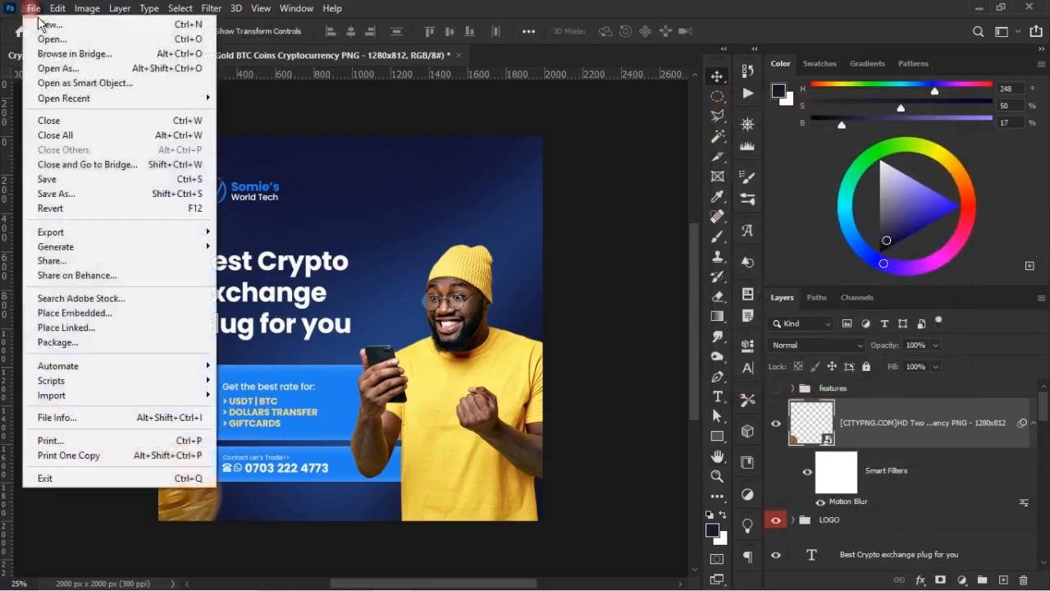
click(91, 314)
double_click(686, 146)
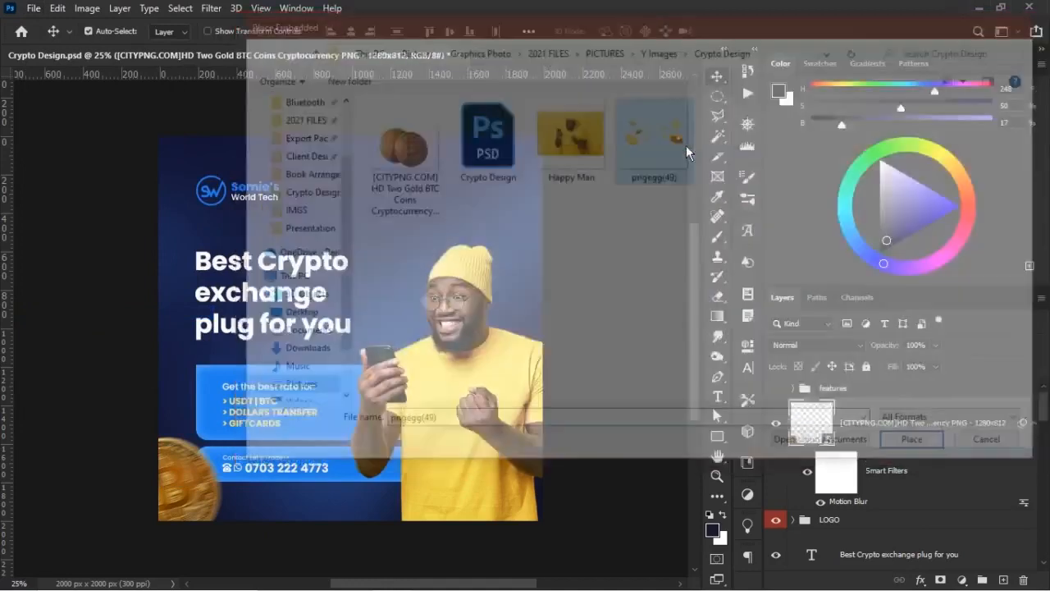
drag(372, 396, 485, 521)
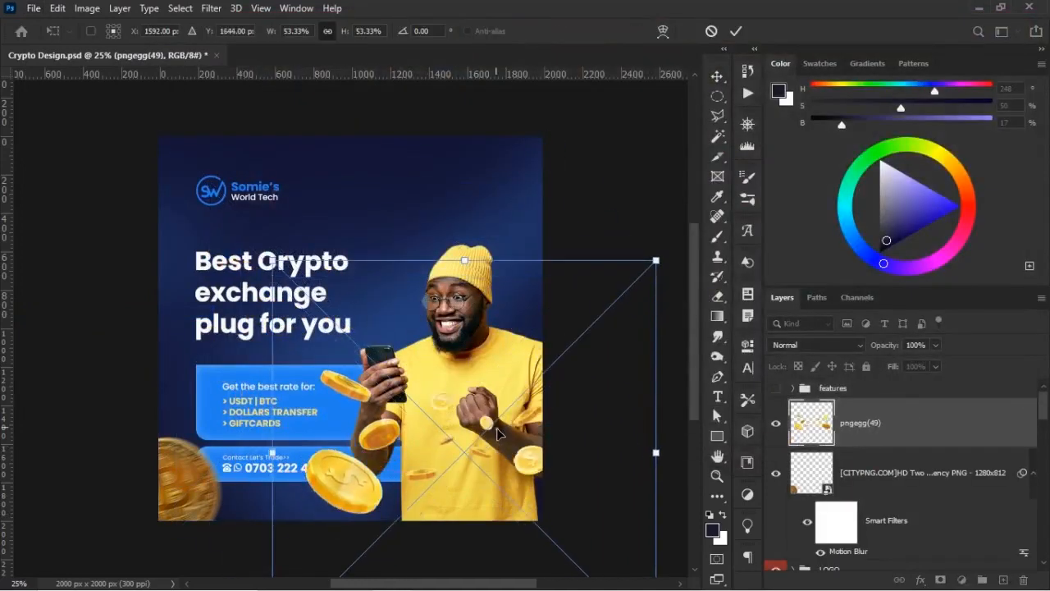
drag(405, 435, 426, 475)
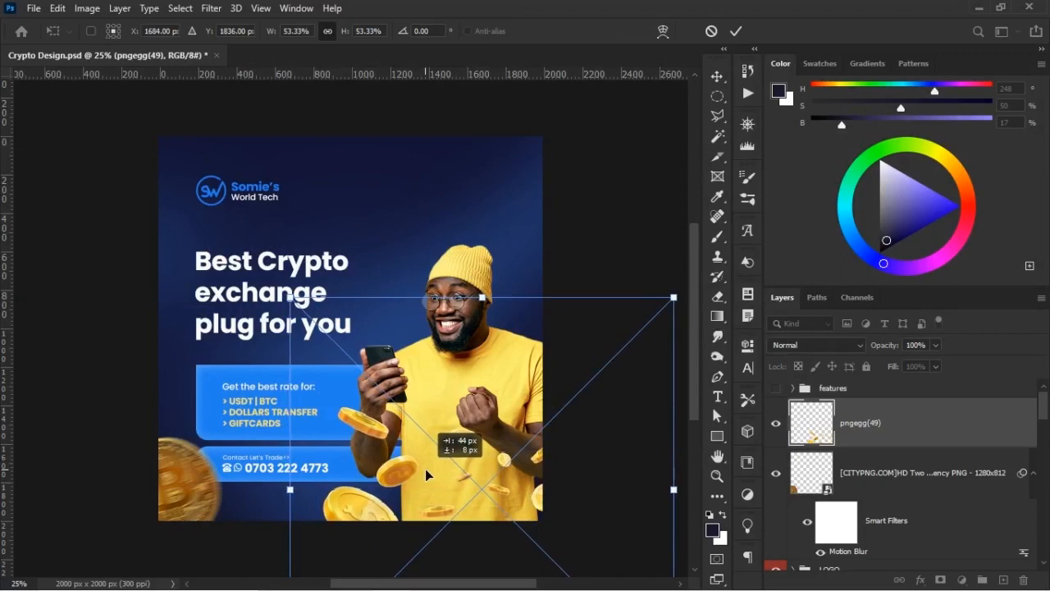
drag(426, 474, 425, 473)
click(736, 31)
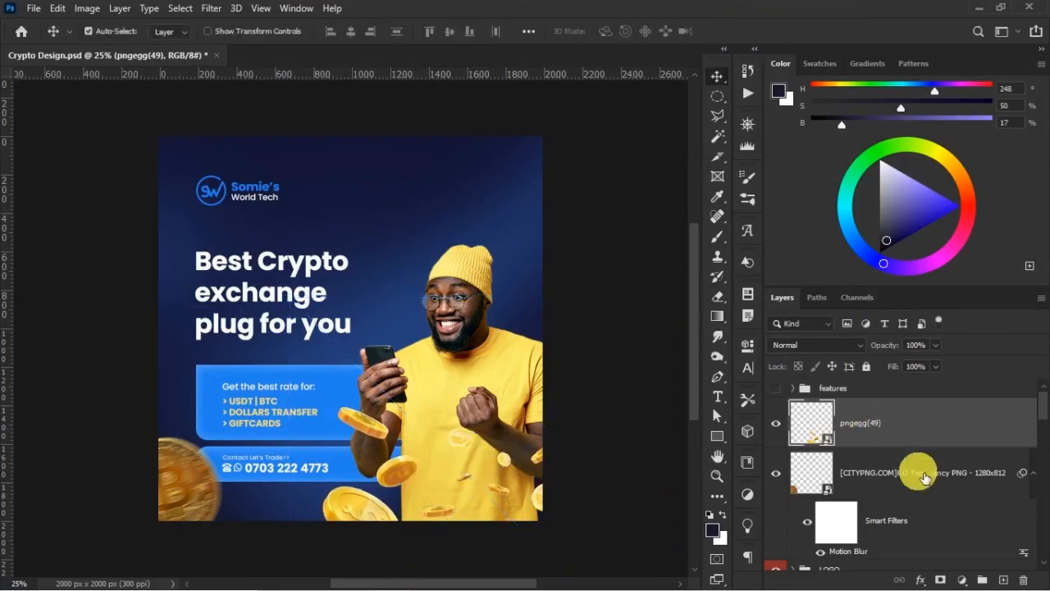
- Add a layer mask to the scattered coins image and paint out the coins over the man's shirt and lower body with a soft brush
click(942, 581)
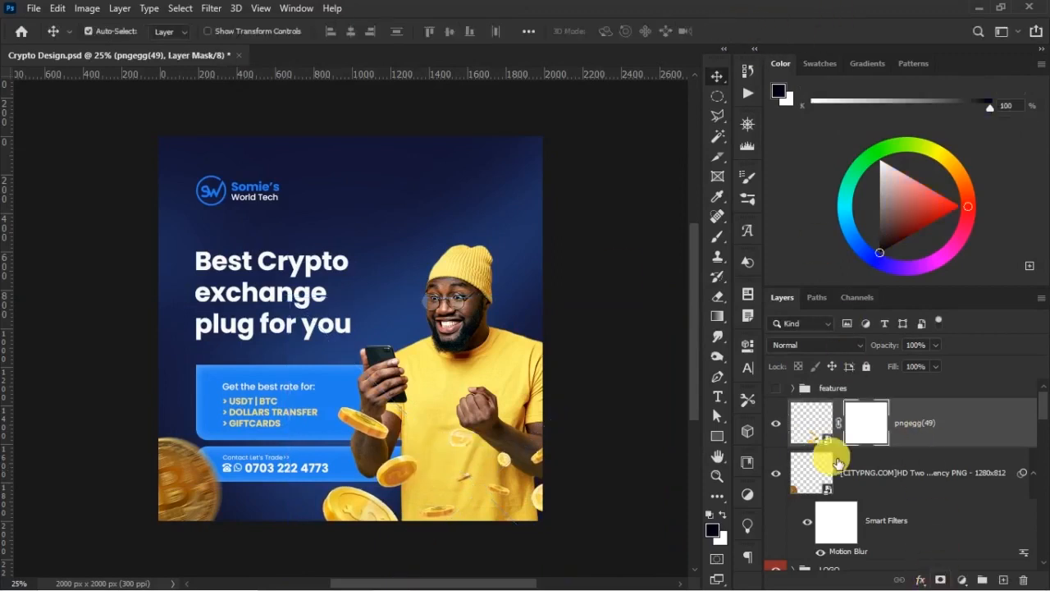
click(718, 237)
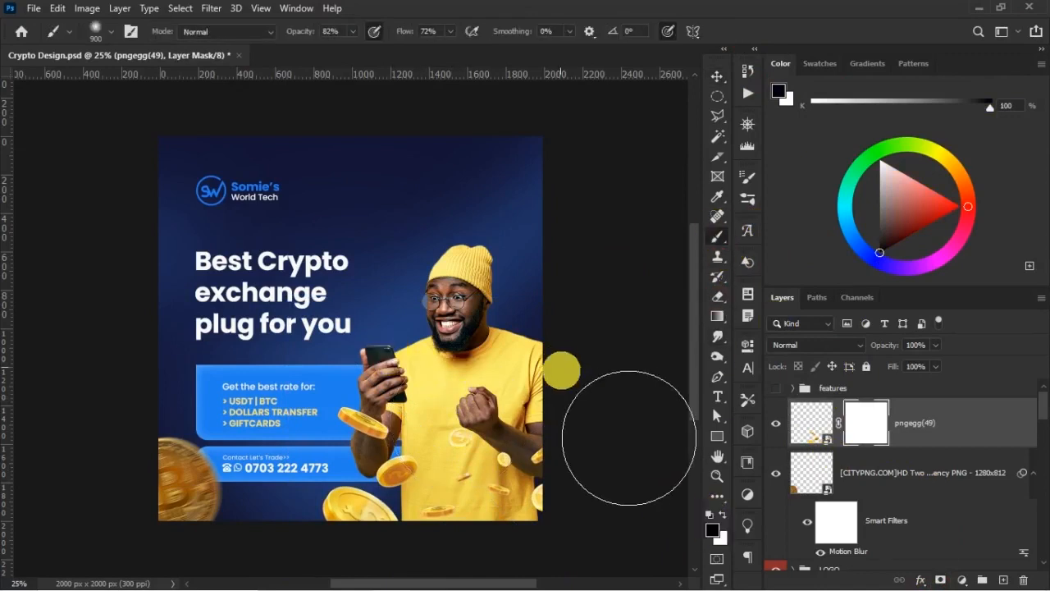
mouse_move(537, 456)
mouse_down()
mouse_move(621, 504)
mouse_move(621, 550)
mouse_move(586, 574)
mouse_move(341, 574)
mouse_move(364, 530)
mouse_move(363, 563)
mouse_move(399, 569)
mouse_up()
key(bracketleft)
key(bracketleft)
key(bracketleft)
key(bracketleft)
key(bracketleft)
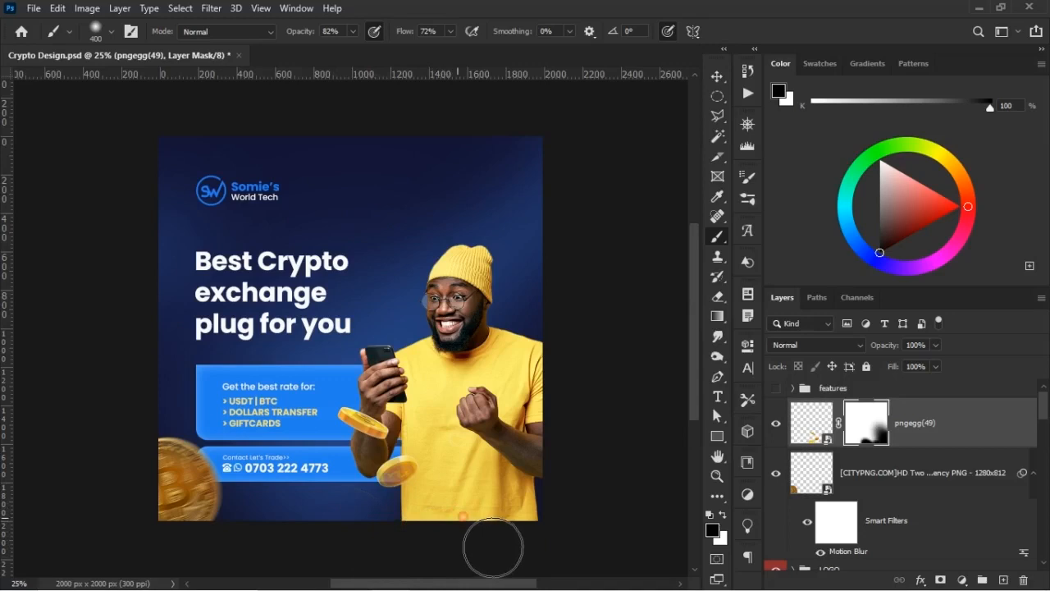
- Refine the coins mask with a 100% hard, roughly 100 px brush, painting white to restore the lower coin beside the man's elbow
right_click(422, 390)
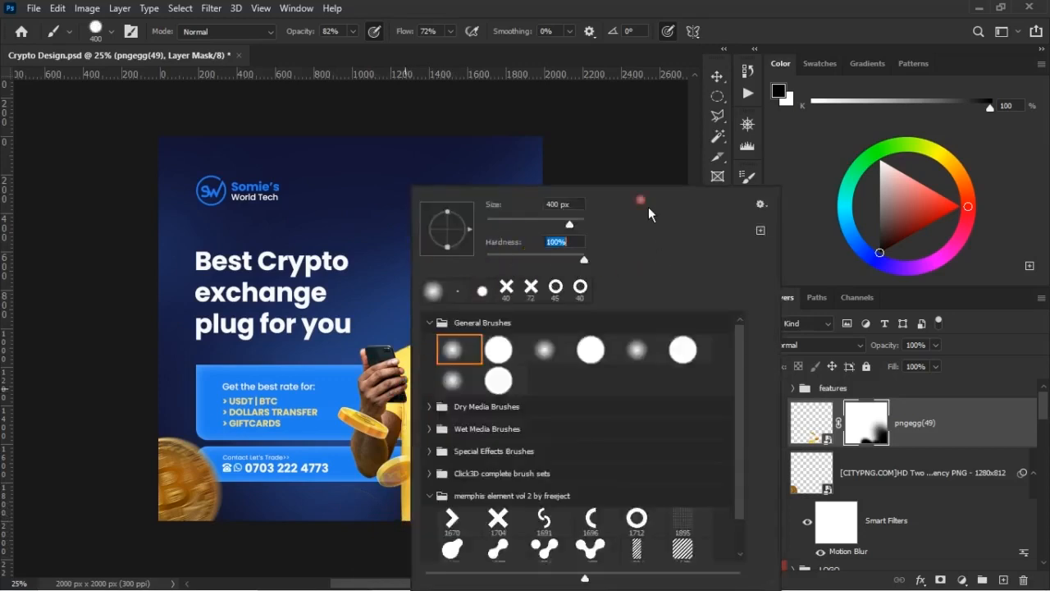
click(652, 165)
key(bracketleft)
key(bracketleft)
key(bracketleft)
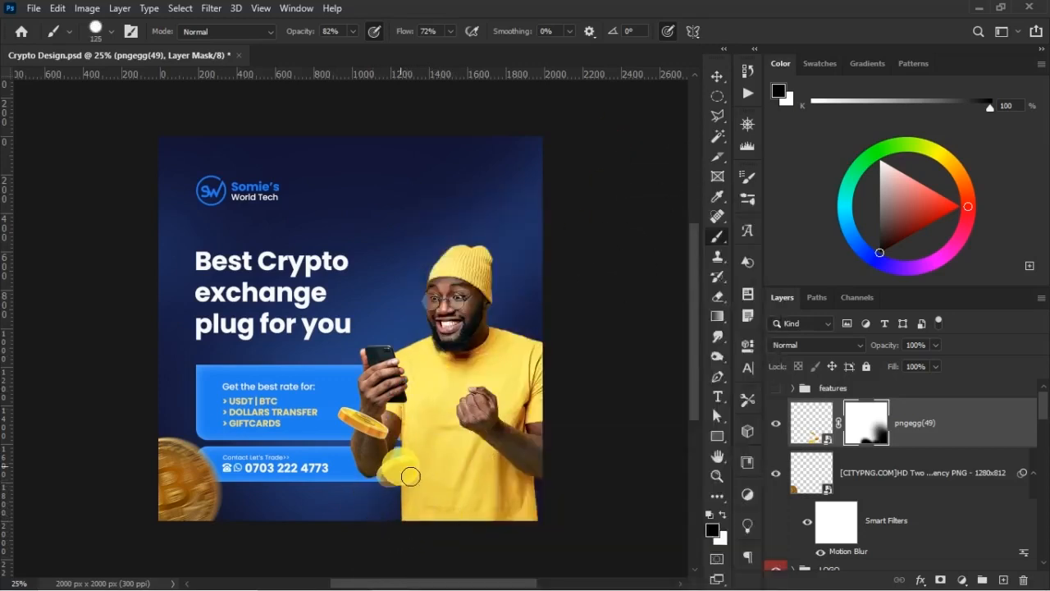
key(x)
drag(401, 478, 401, 486)
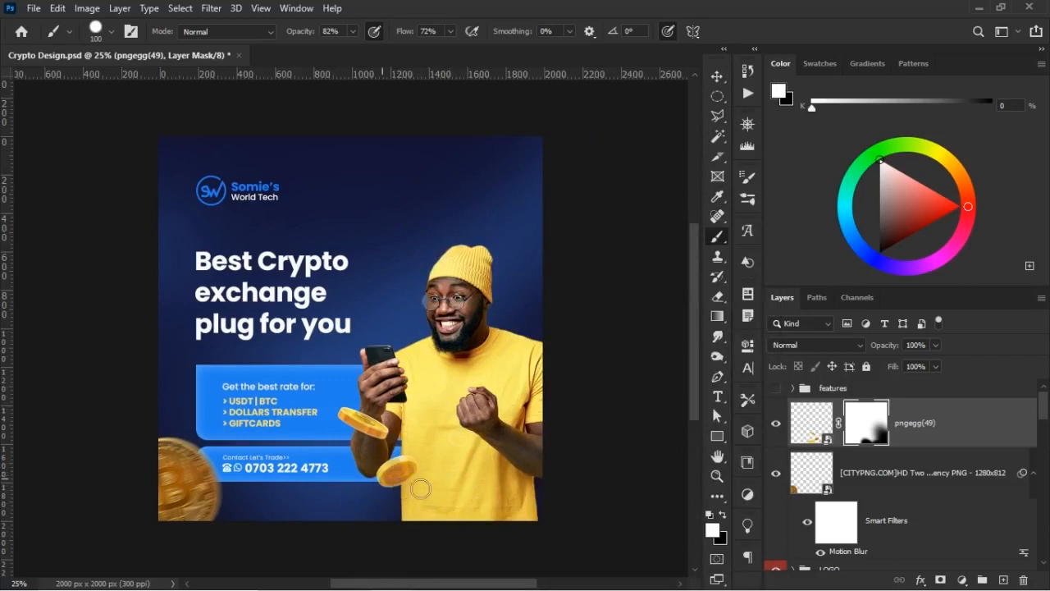
key(v)
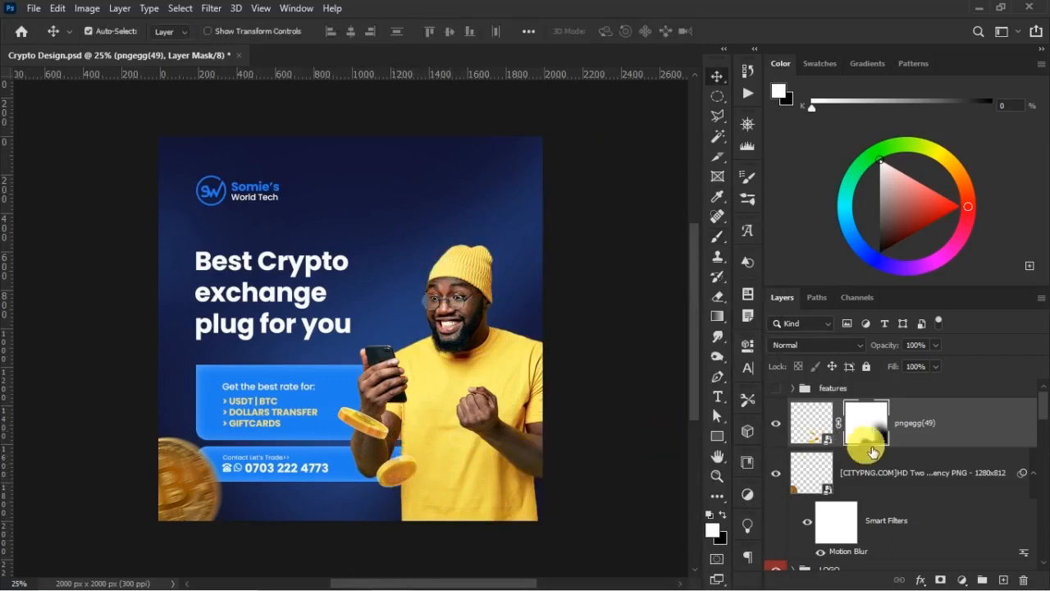
click(210, 9)
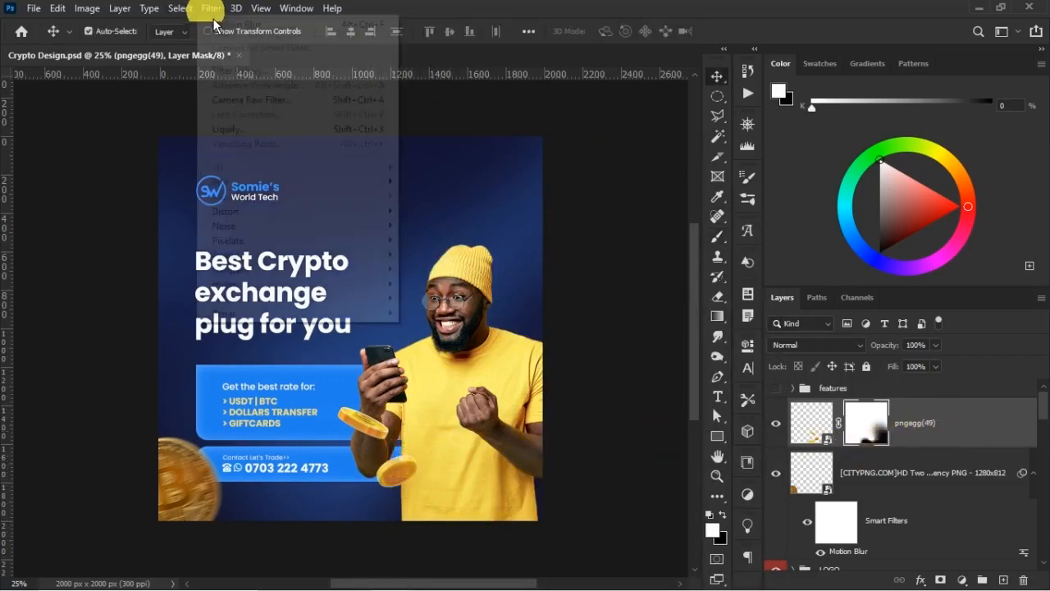
mouse_move(340, 181)
click(452, 270)
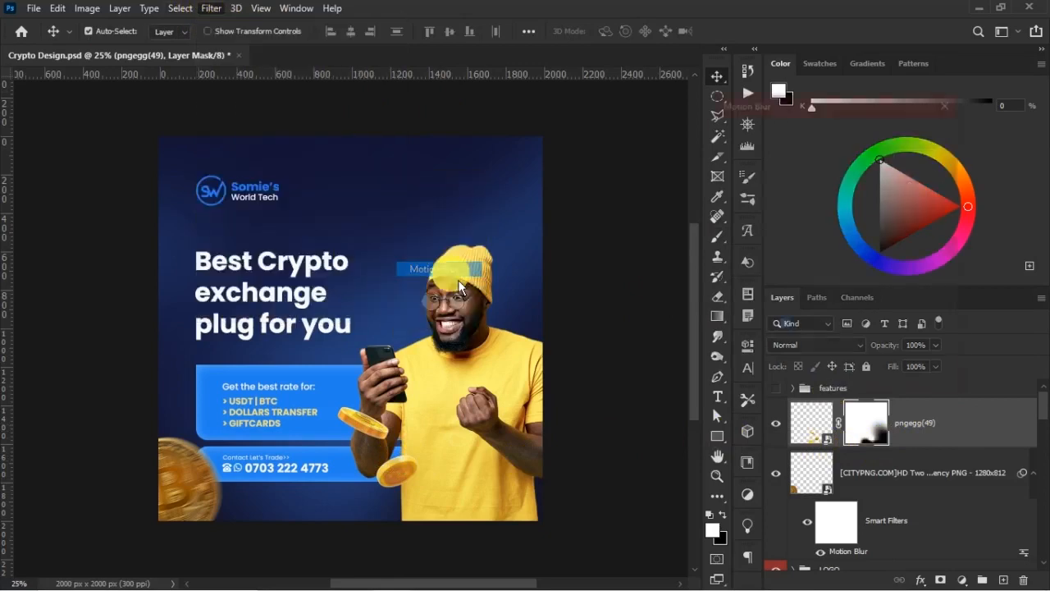
drag(861, 330, 865, 343)
drag(753, 384, 766, 383)
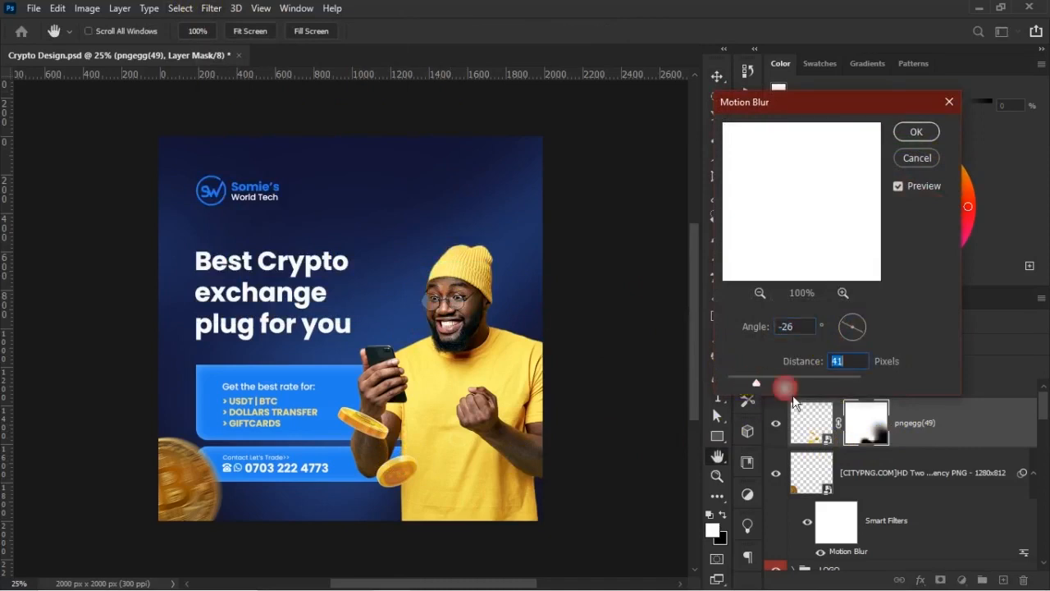
click(917, 158)
- Apply a Motion Blur to the scattered coins image itself with an angle of -35° and a distance of 33 pixels
click(829, 424)
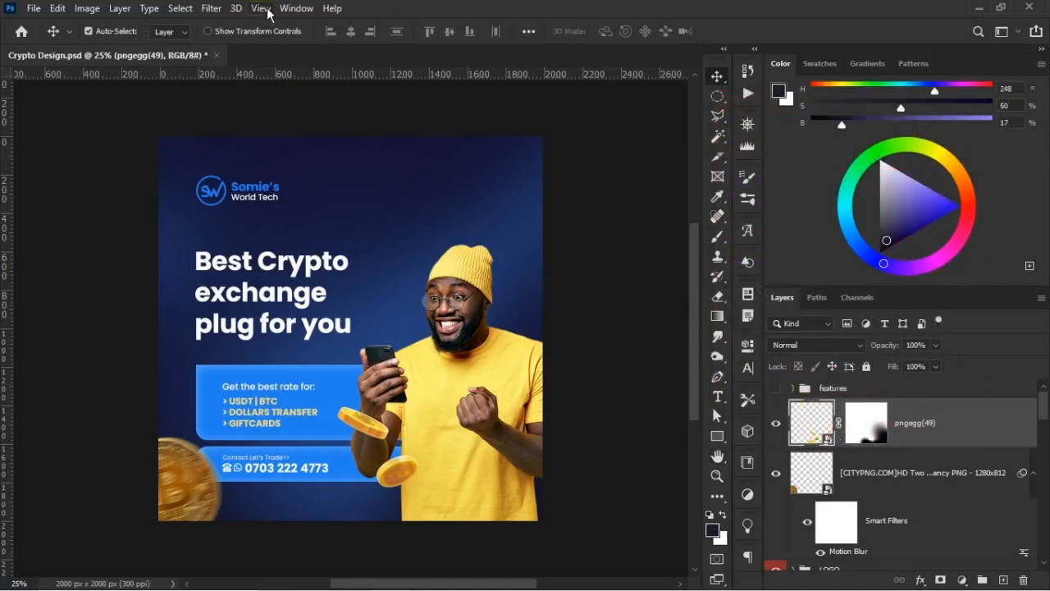
click(210, 9)
mouse_move(384, 184)
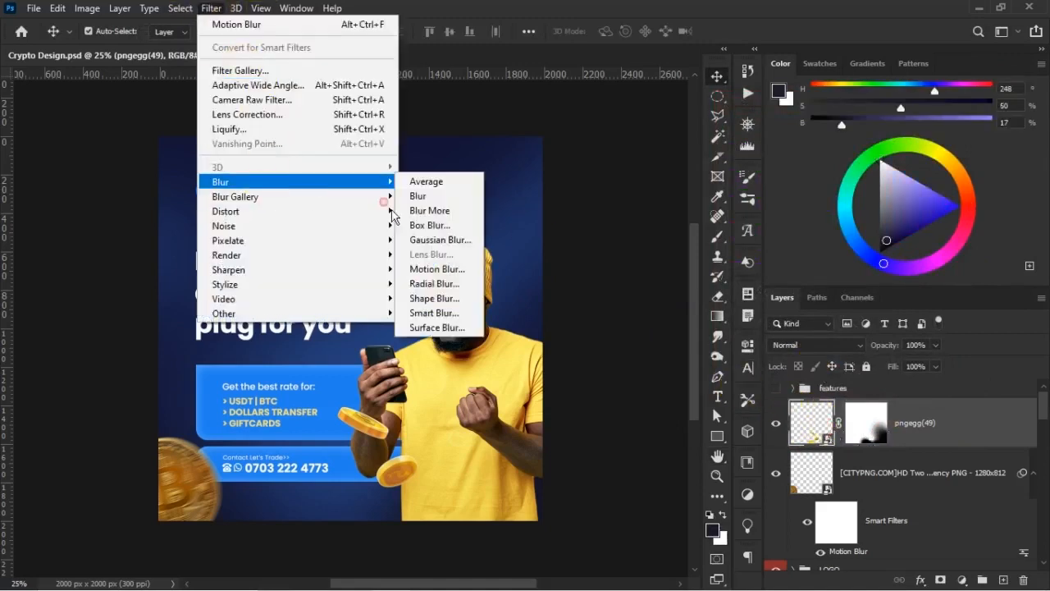
click(447, 271)
click(866, 329)
drag(785, 362, 759, 388)
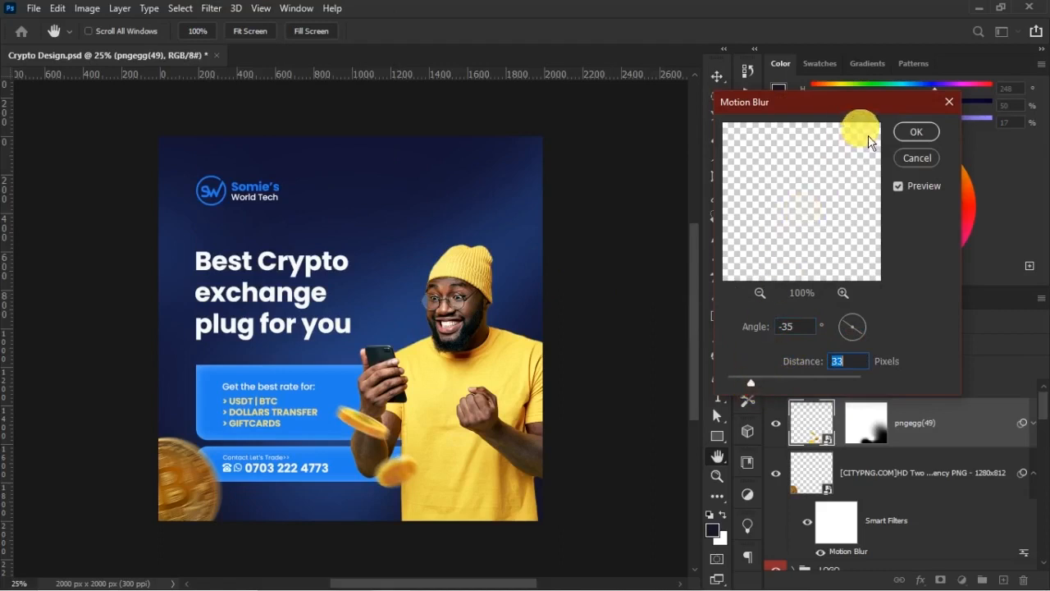
click(916, 131)
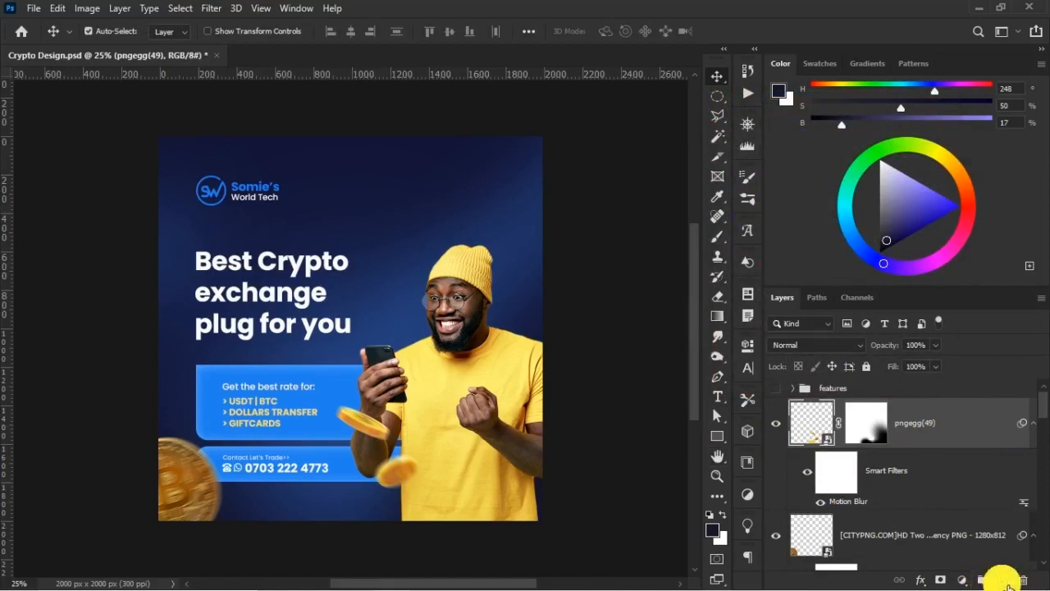
- On a new layer, sample the service box's blue and draw a circle about 1096 px wide, centred near the flyer's lower-right corner
click(1004, 581)
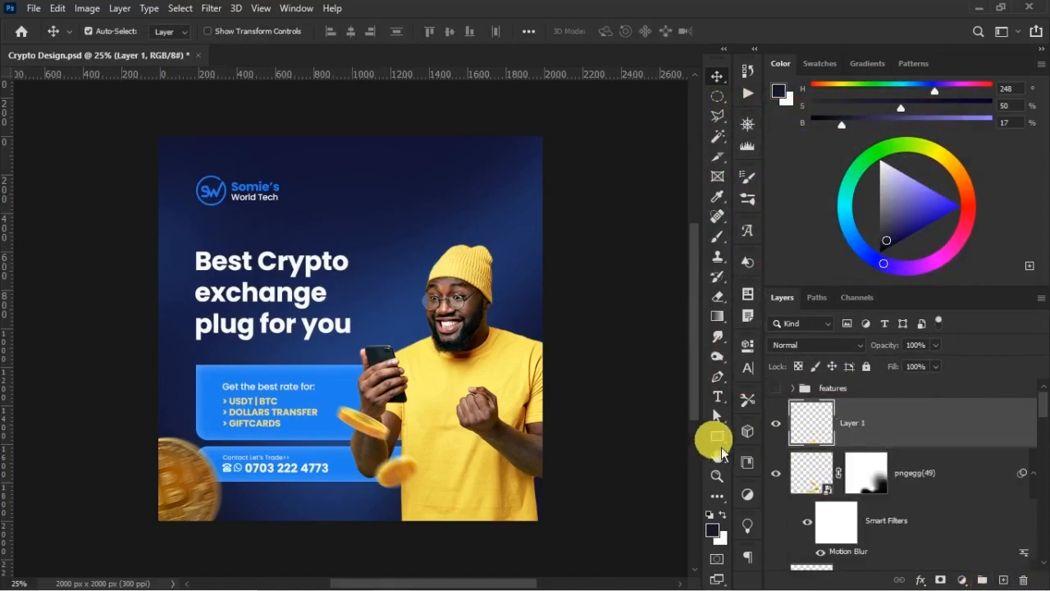
click(716, 440)
click(785, 474)
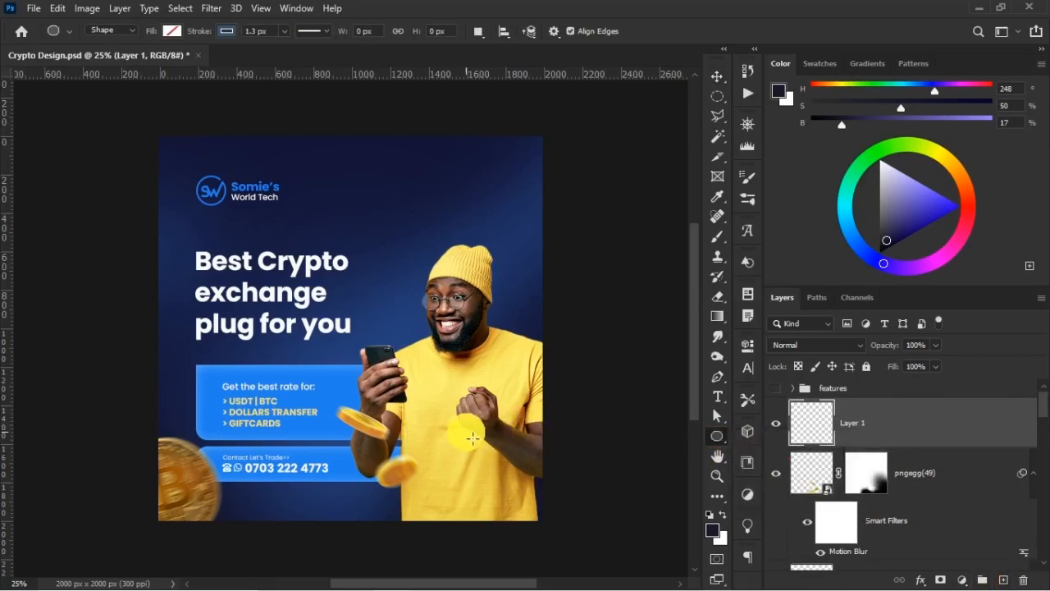
alt+click(258, 375)
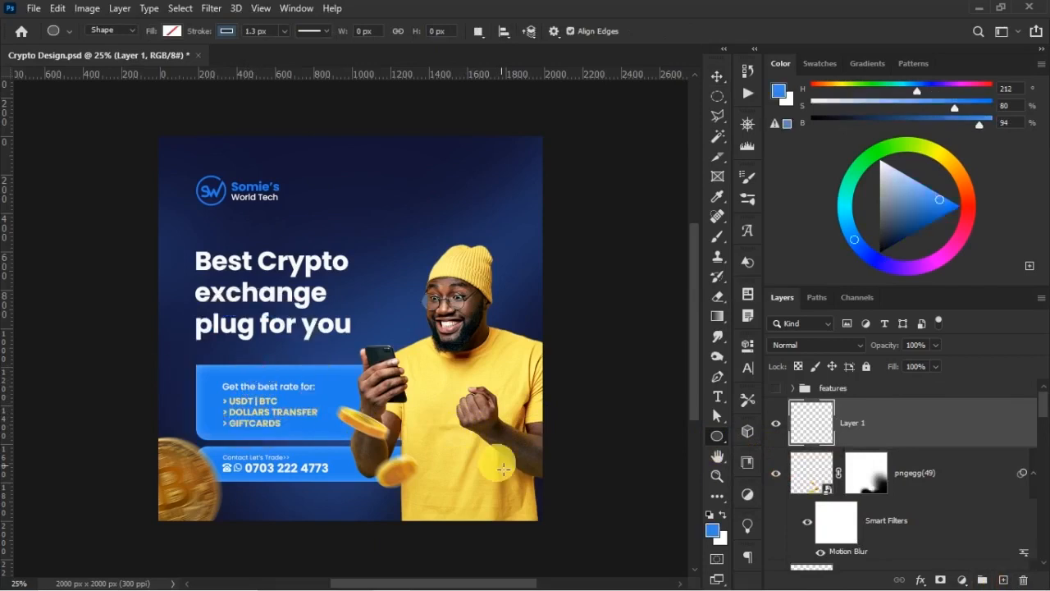
drag(454, 435, 660, 544)
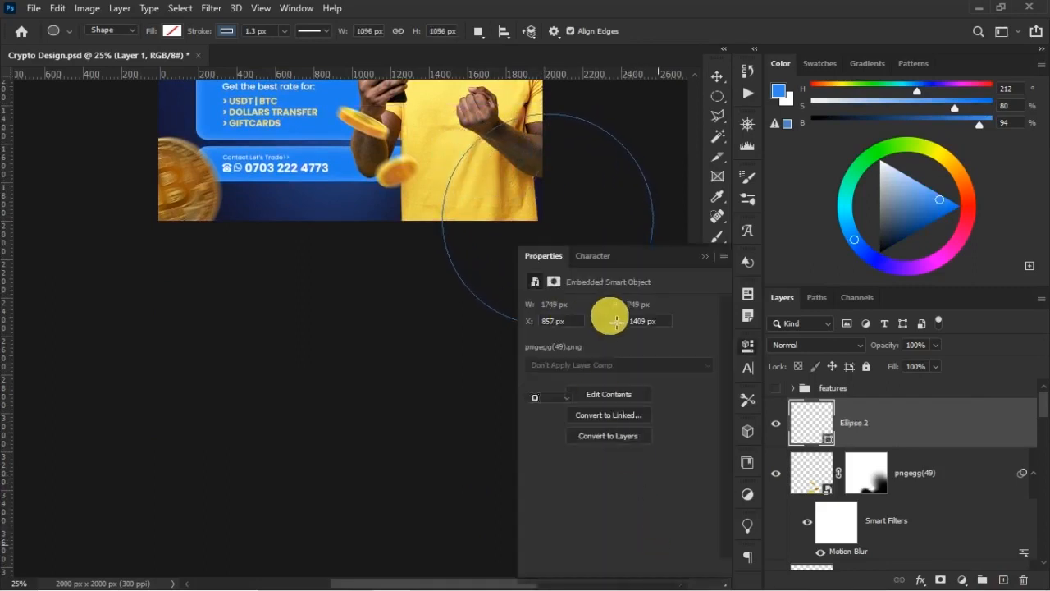
- Remove the circle's stroke and fill the shape with the sampled blue
click(560, 378)
click(545, 357)
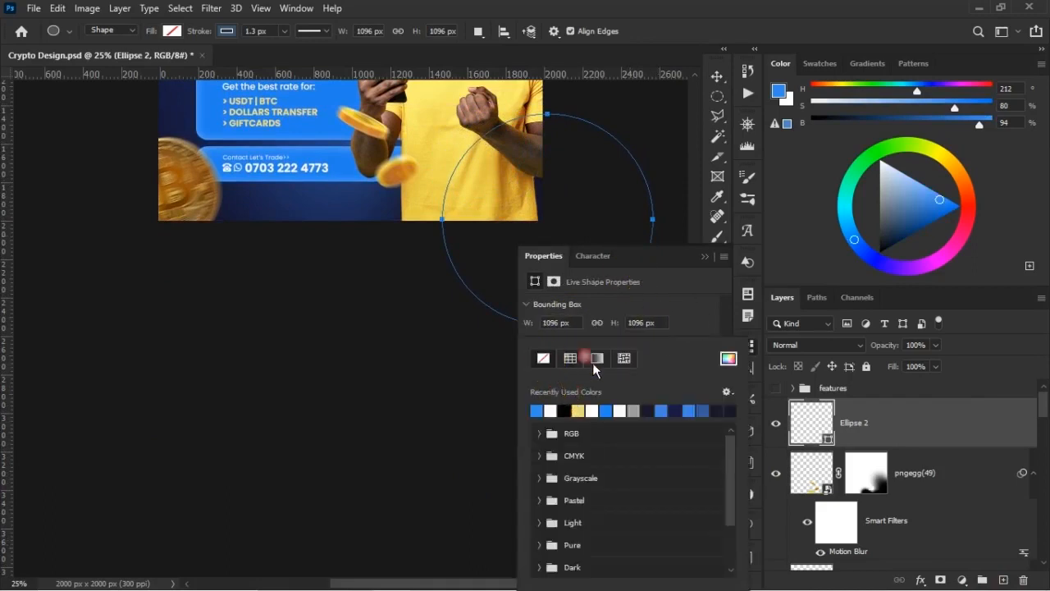
click(578, 366)
click(538, 378)
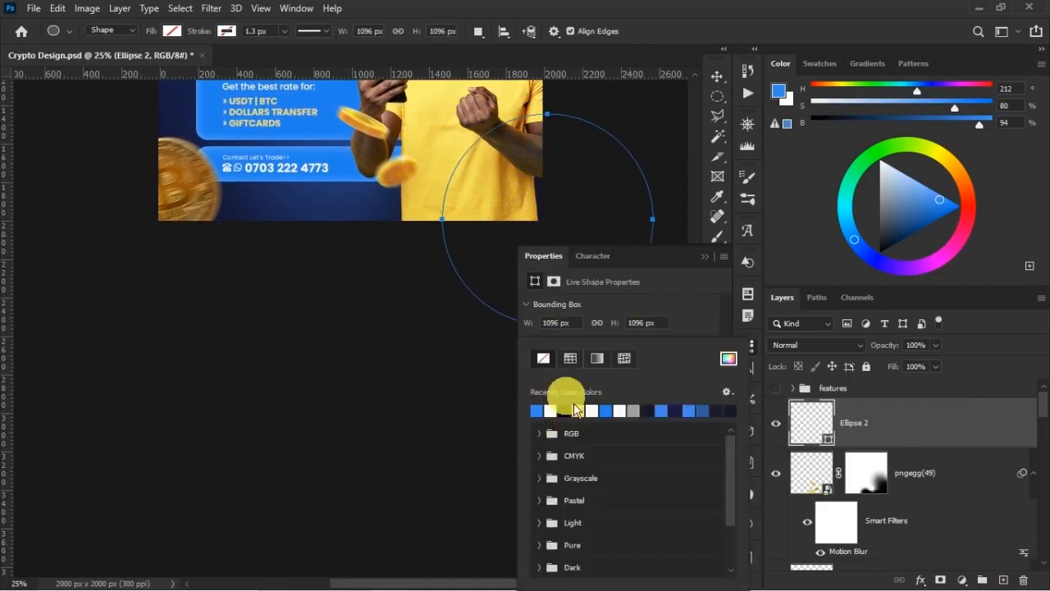
click(569, 410)
click(713, 268)
click(706, 256)
key(v)
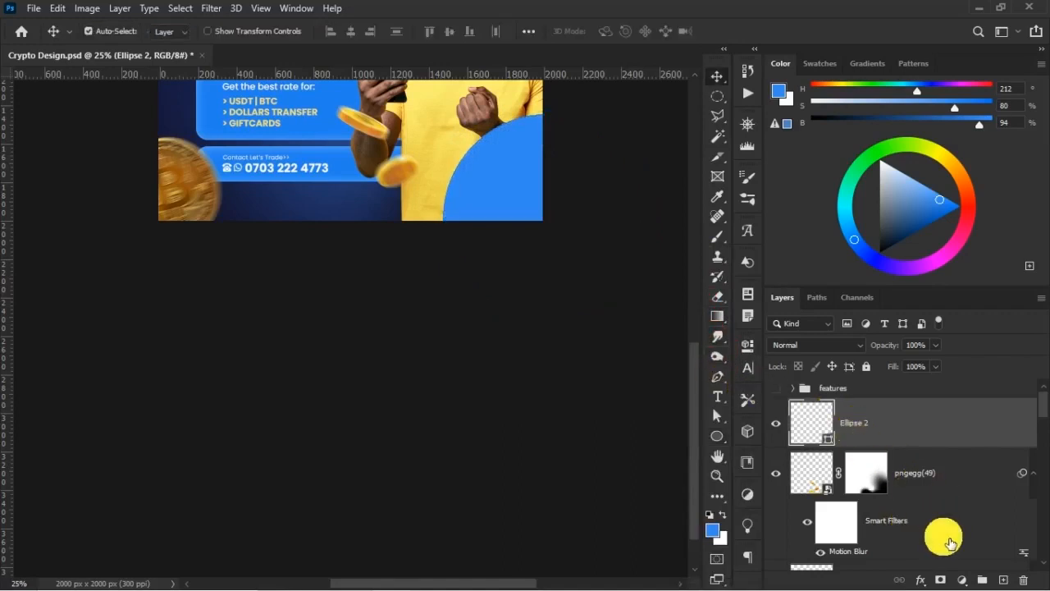
- Duplicate the blue circle and scale the copy to about 57.66% around its centre
key(ctrl+j)
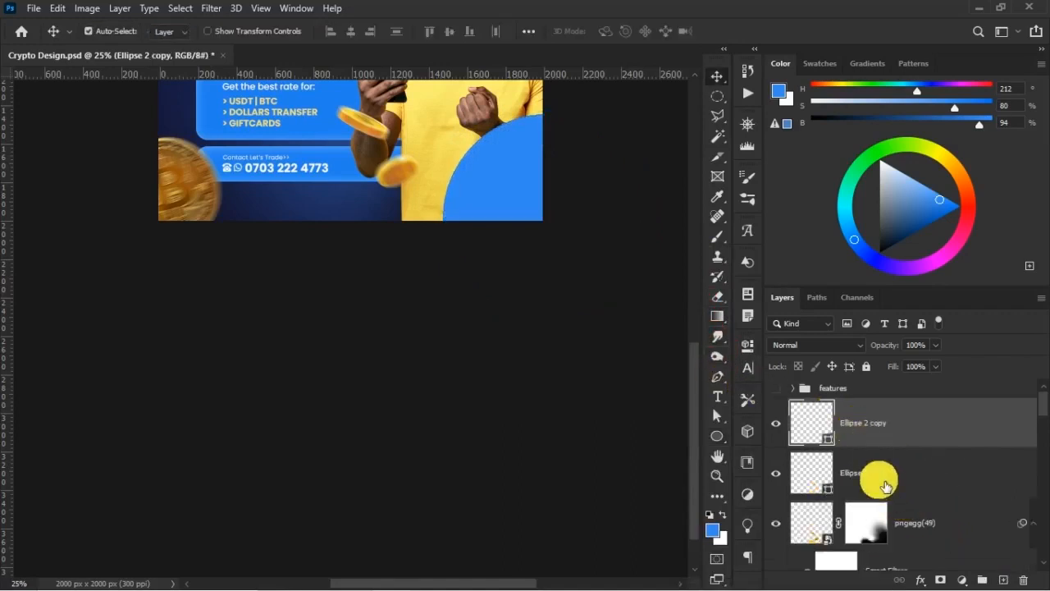
key(ctrl+t)
drag(658, 332, 617, 289)
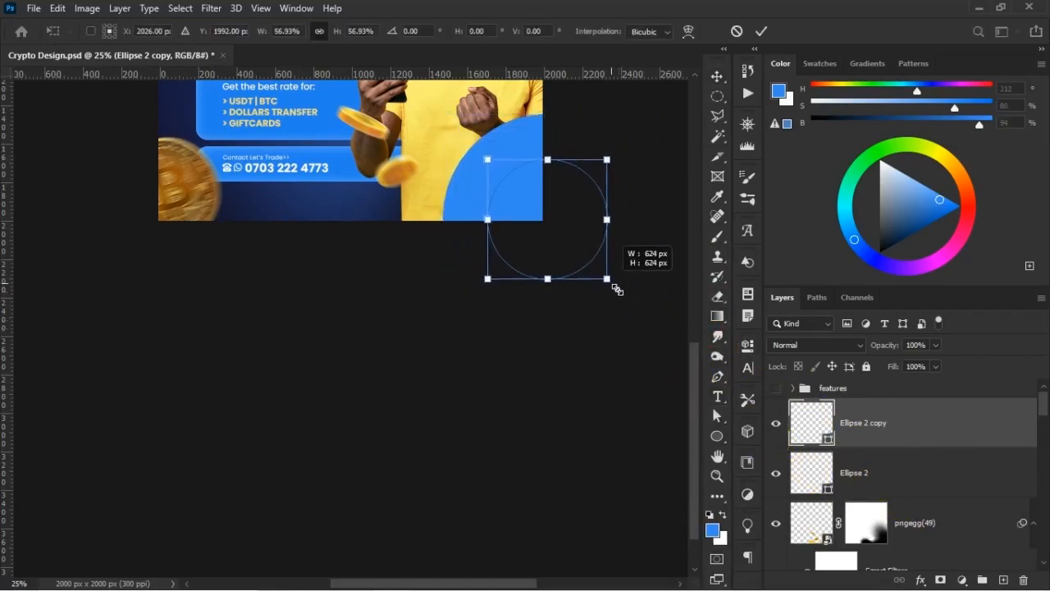
drag(617, 288, 611, 282)
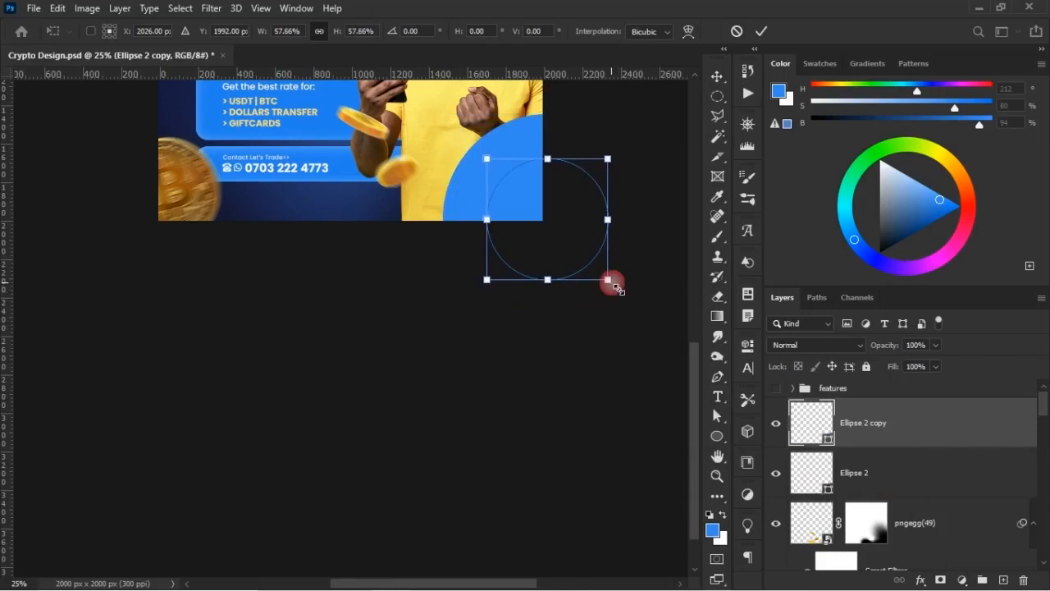
click(761, 31)
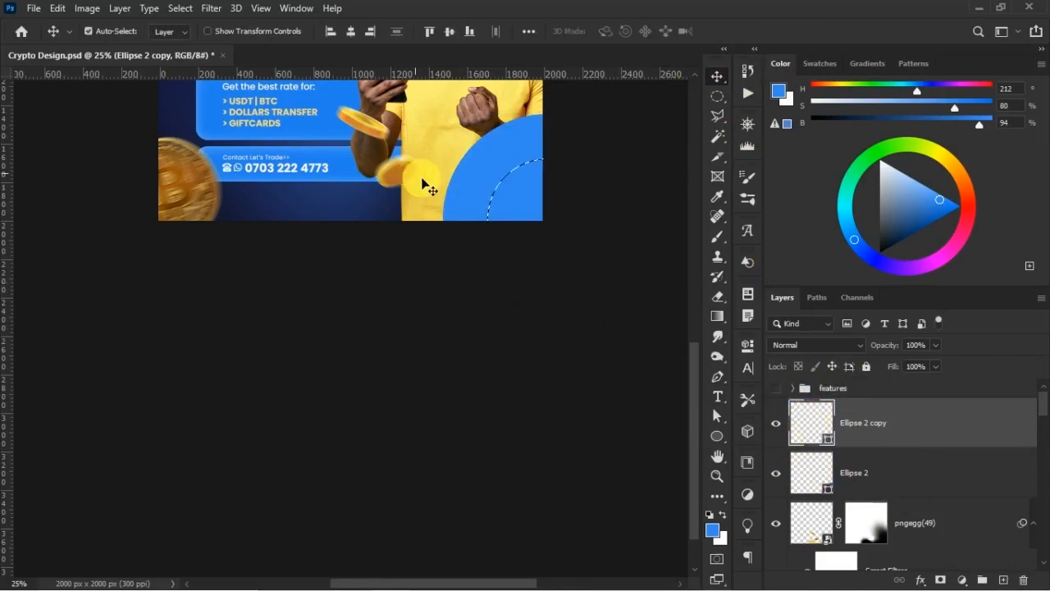
- Mask the large blue circle with the inverted selection of the smaller circle to form a ring, and delete the smaller circle
click(891, 479)
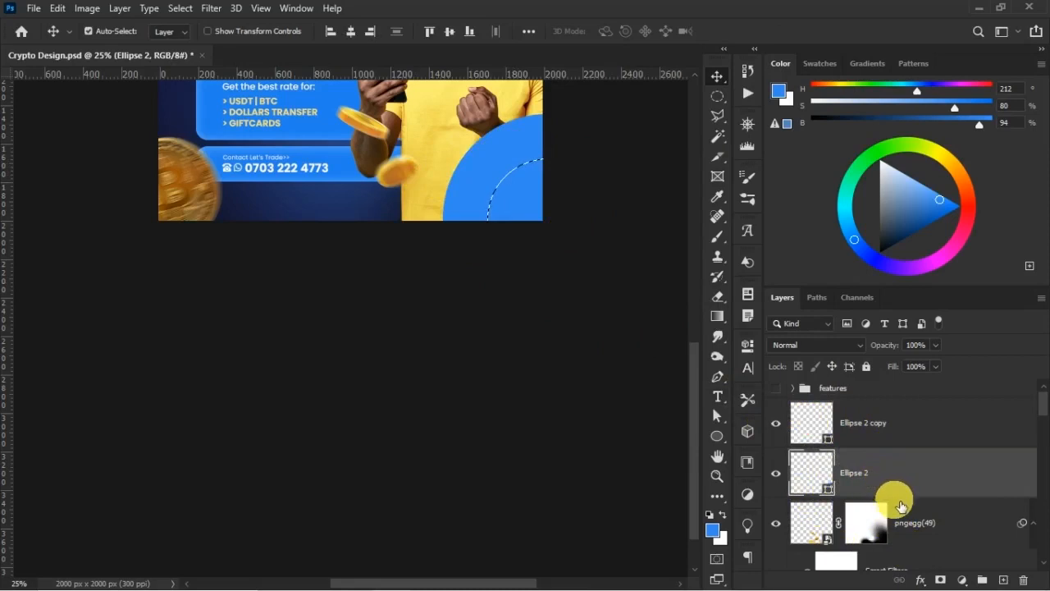
click(943, 580)
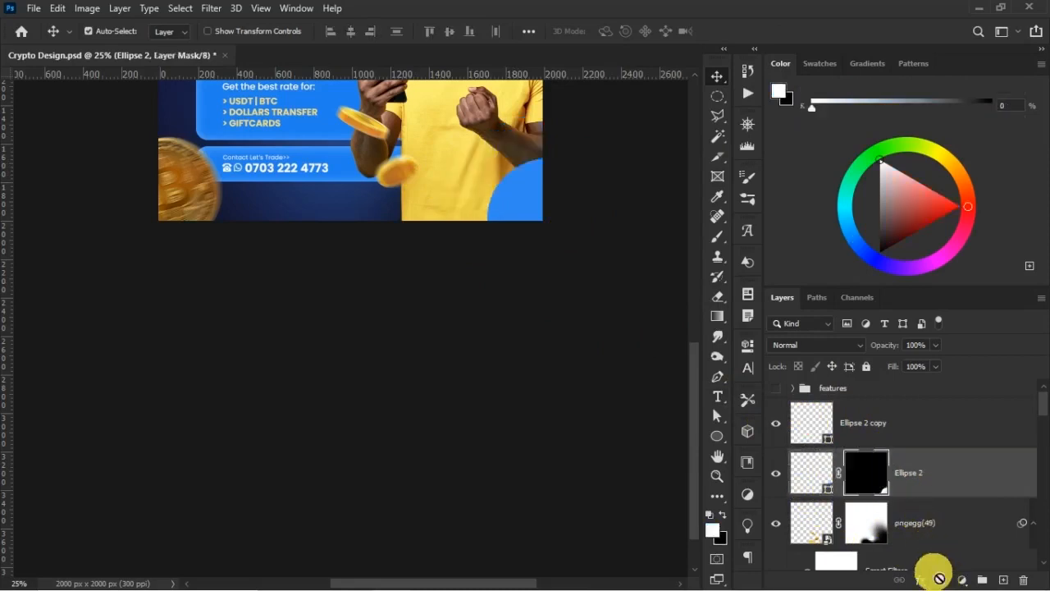
key(ctrl+z)
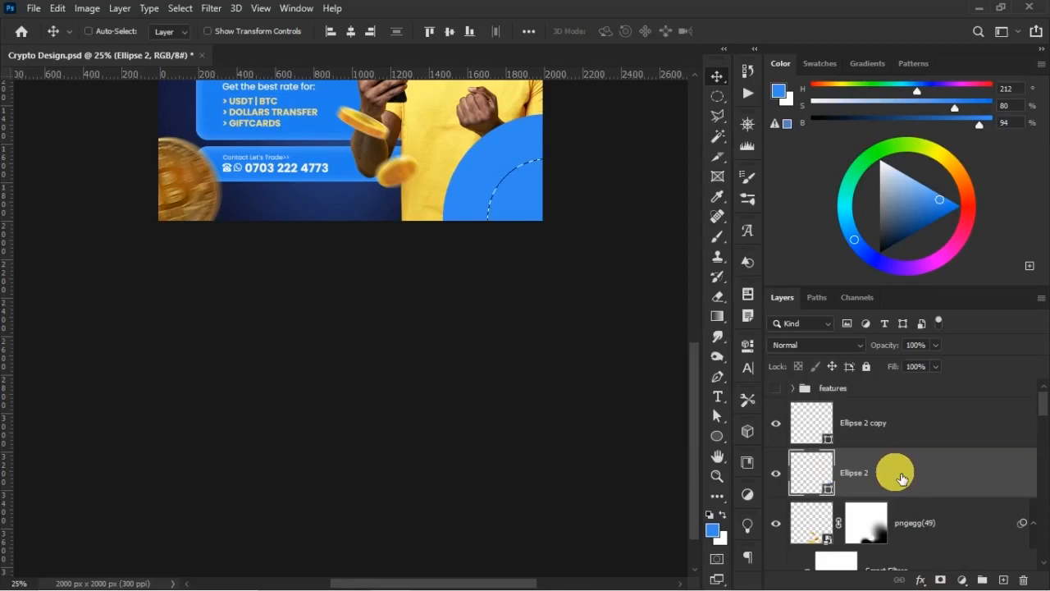
click(88, 31)
click(180, 8)
click(209, 69)
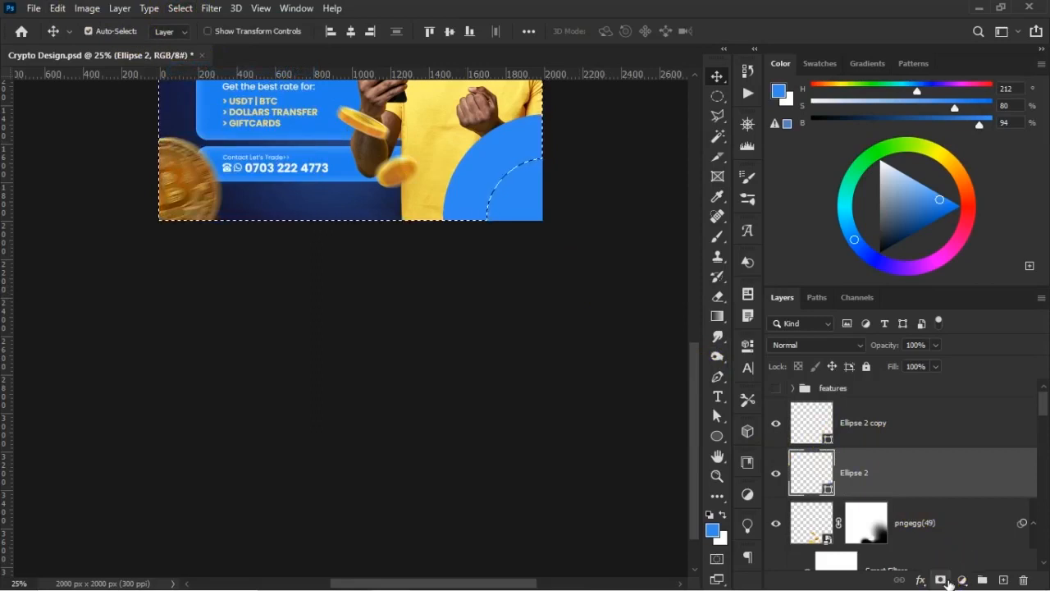
click(943, 580)
click(885, 421)
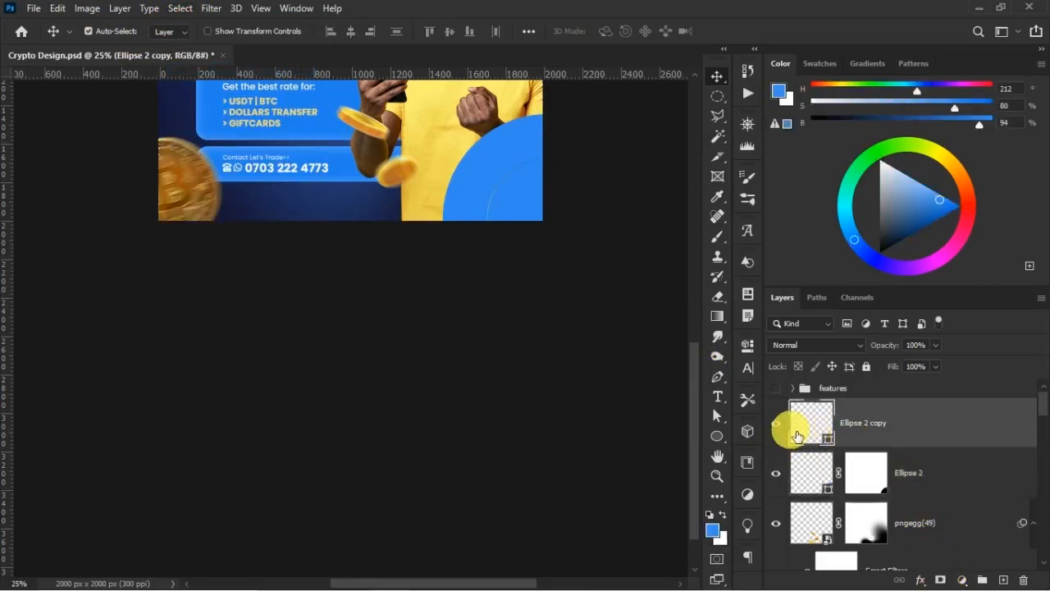
key(Delete)
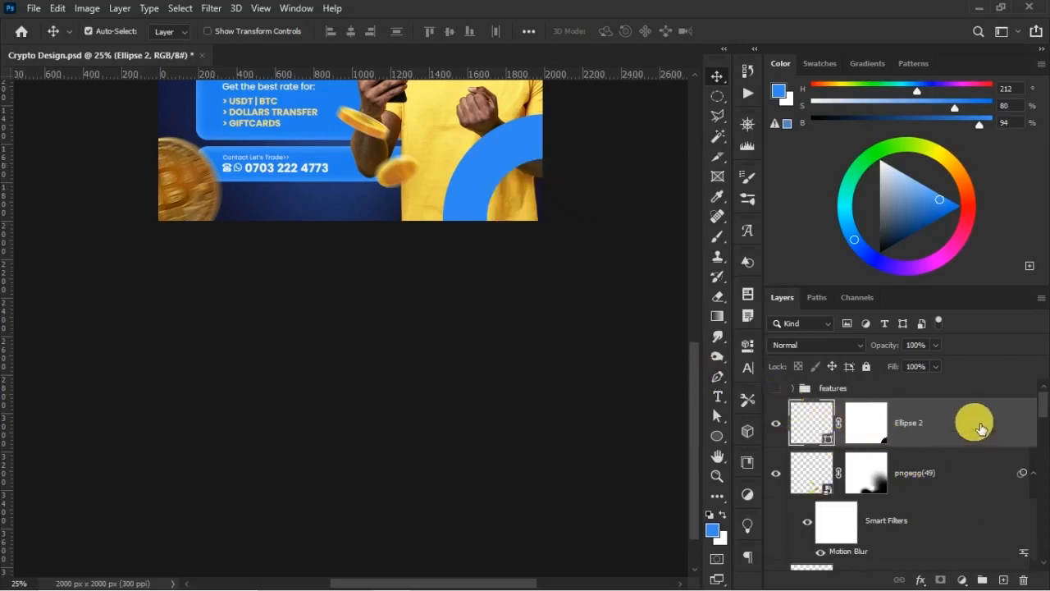
- Add an outer glow to the blue corner ring, using the ring's sampled blue as the glow colour
scroll(636, 318, up, 3)
scroll(636, 318, up, 3)
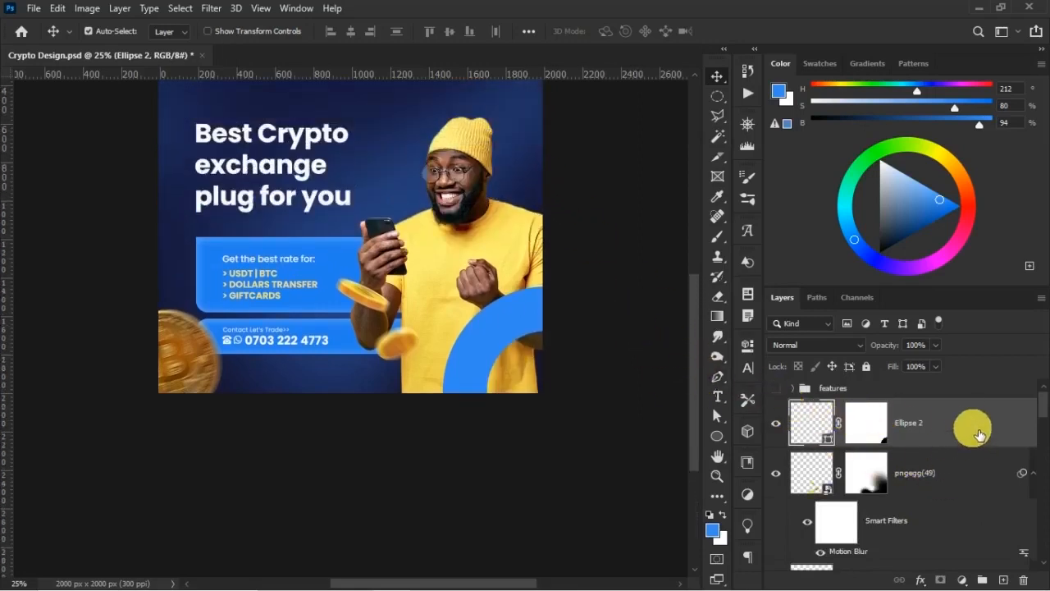
double_click(806, 397)
drag(516, 40, 879, 67)
click(547, 332)
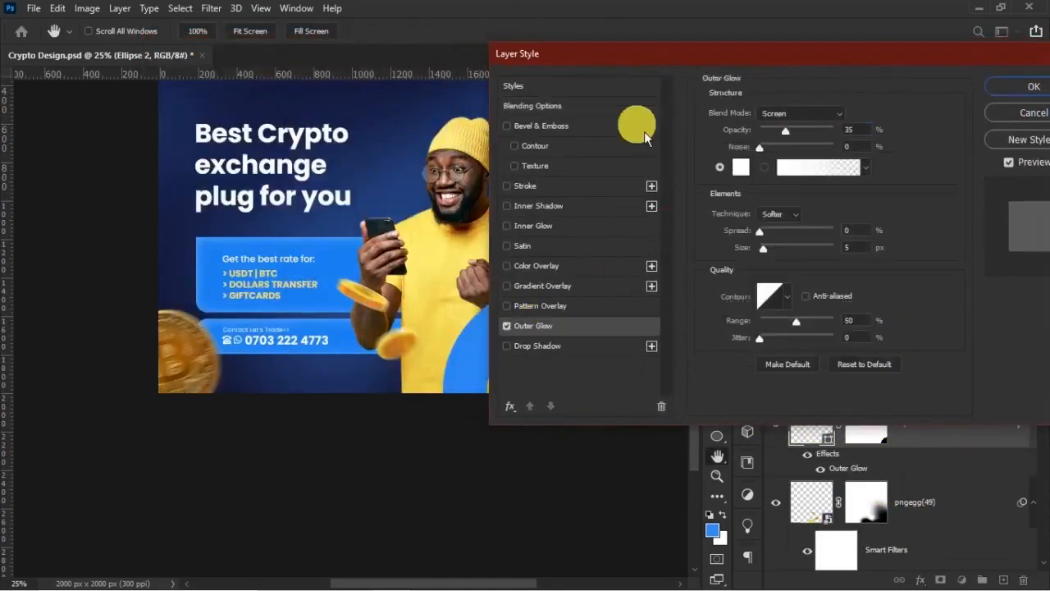
drag(688, 60, 816, 65)
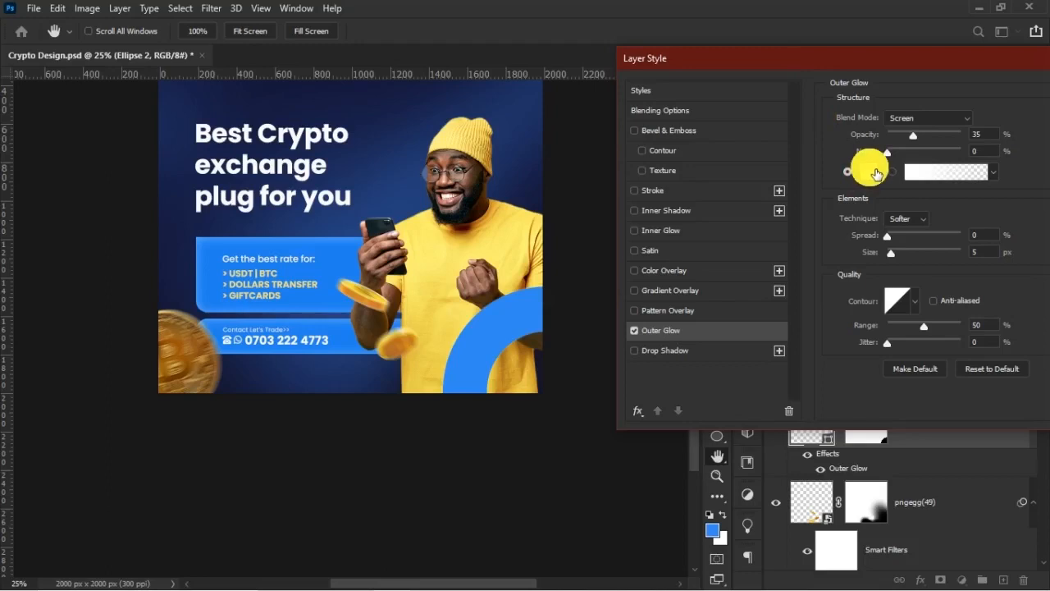
click(876, 171)
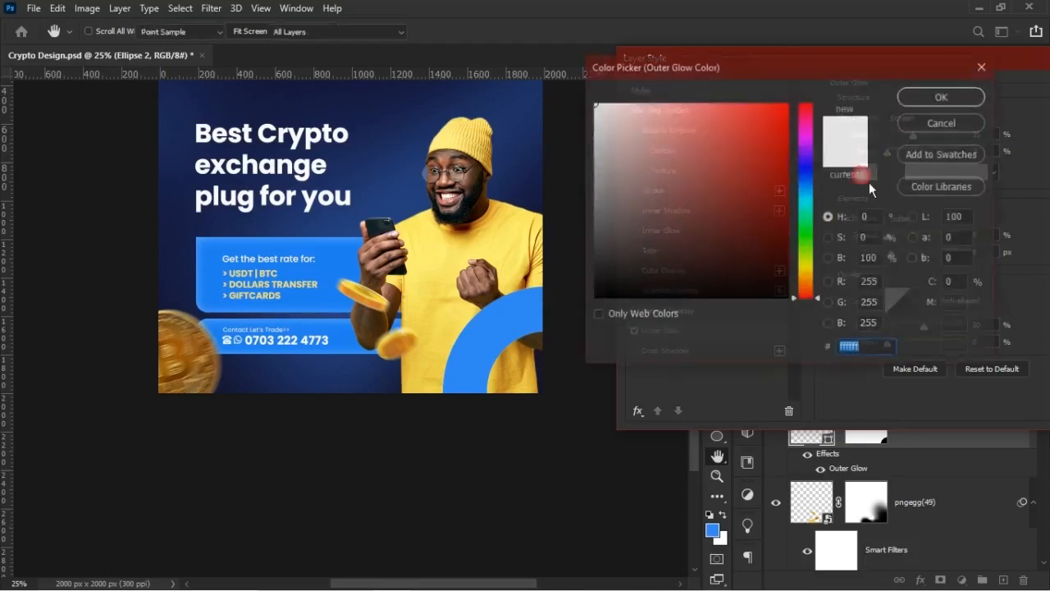
click(535, 302)
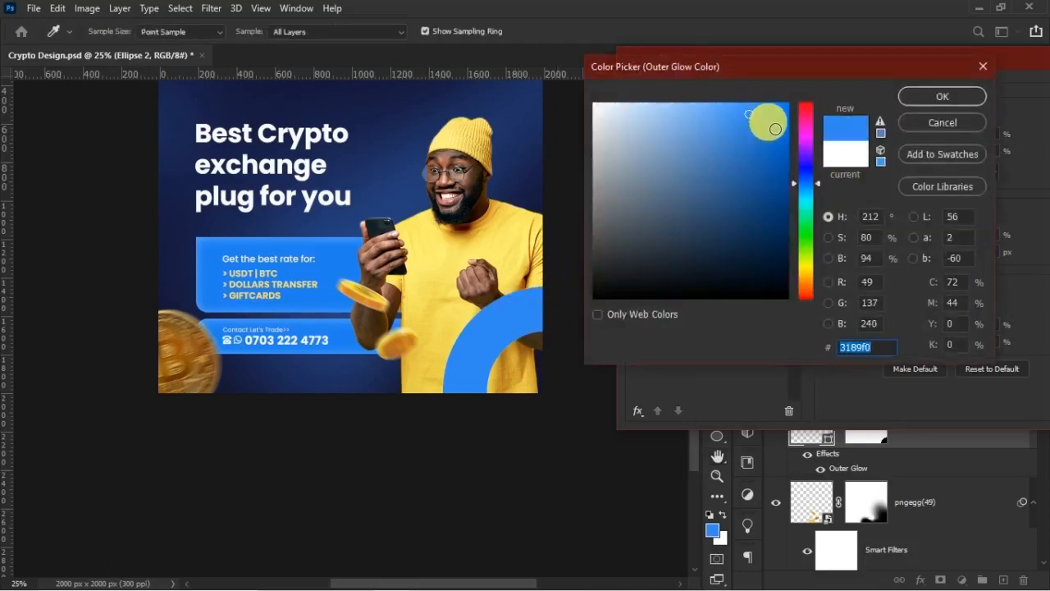
click(951, 101)
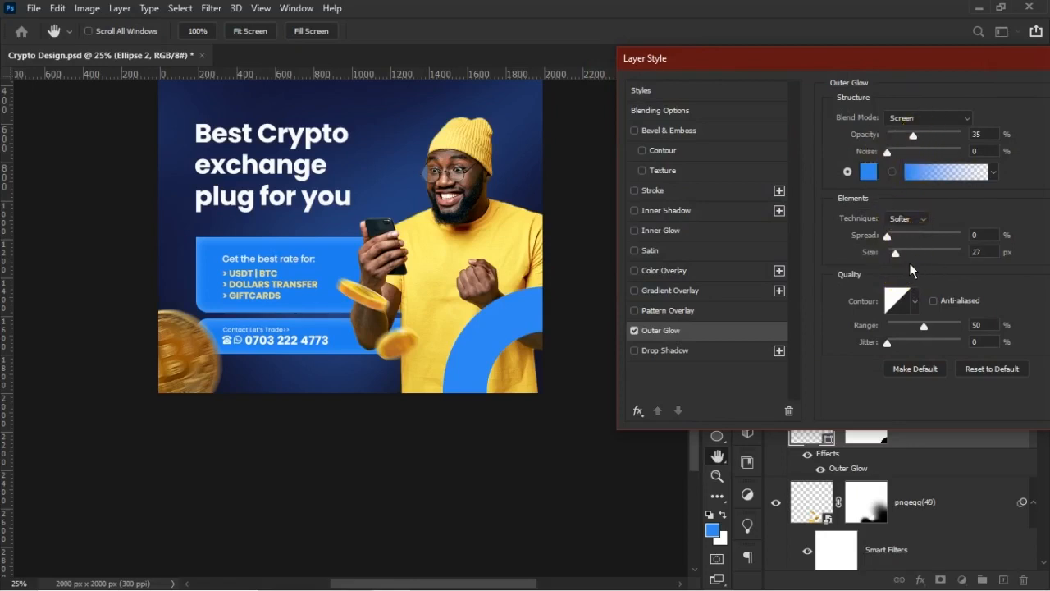
- Set the ring's outer glow to 53% opacity and 35 px size, and apply the layer style
key(shift+Down)
key(shift+Down)
key(shift+Down)
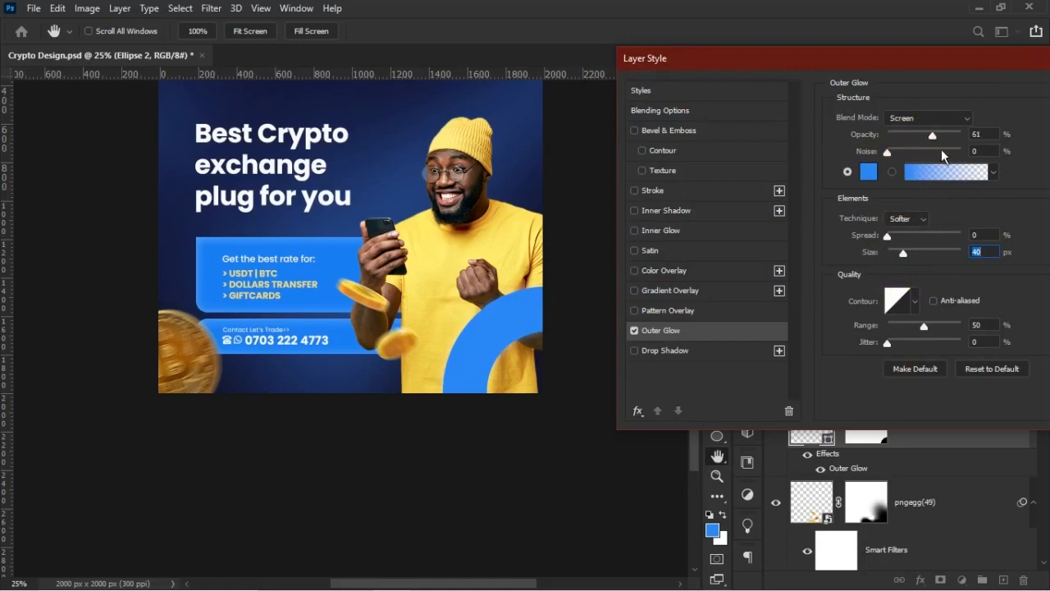
click(924, 135)
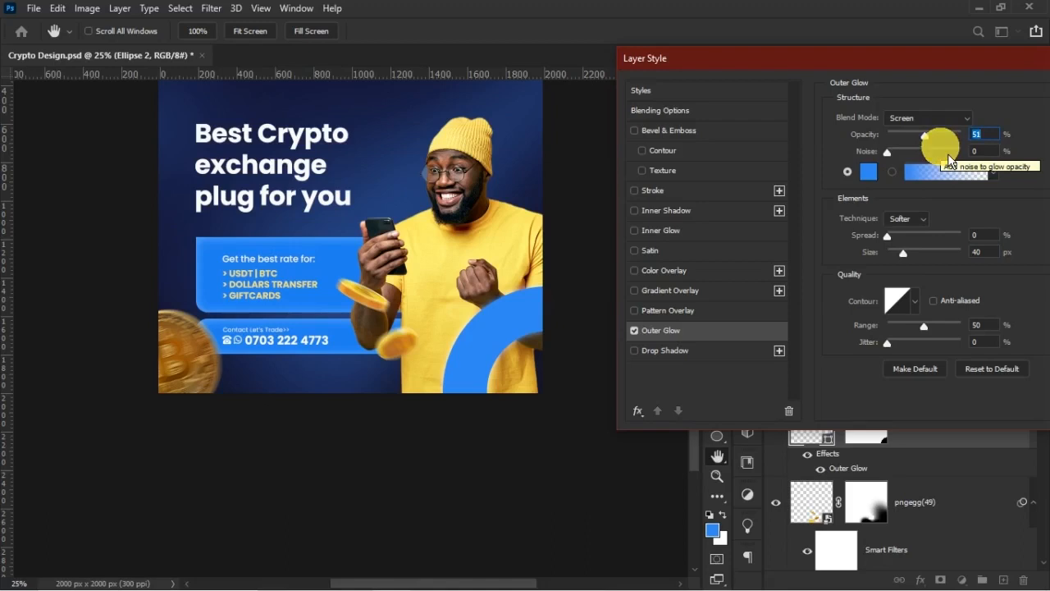
click(925, 135)
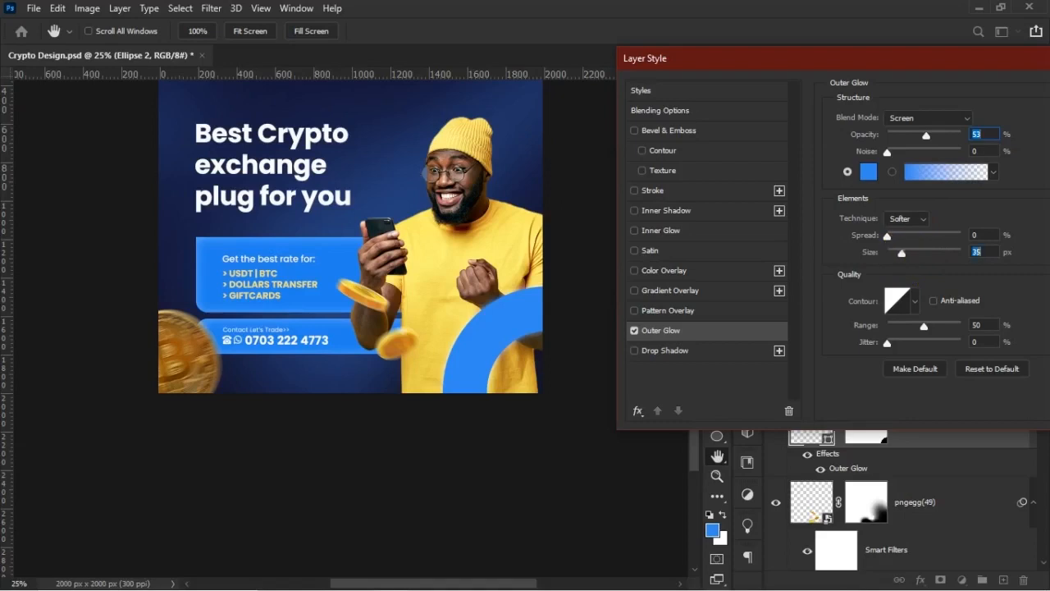
drag(915, 60, 844, 158)
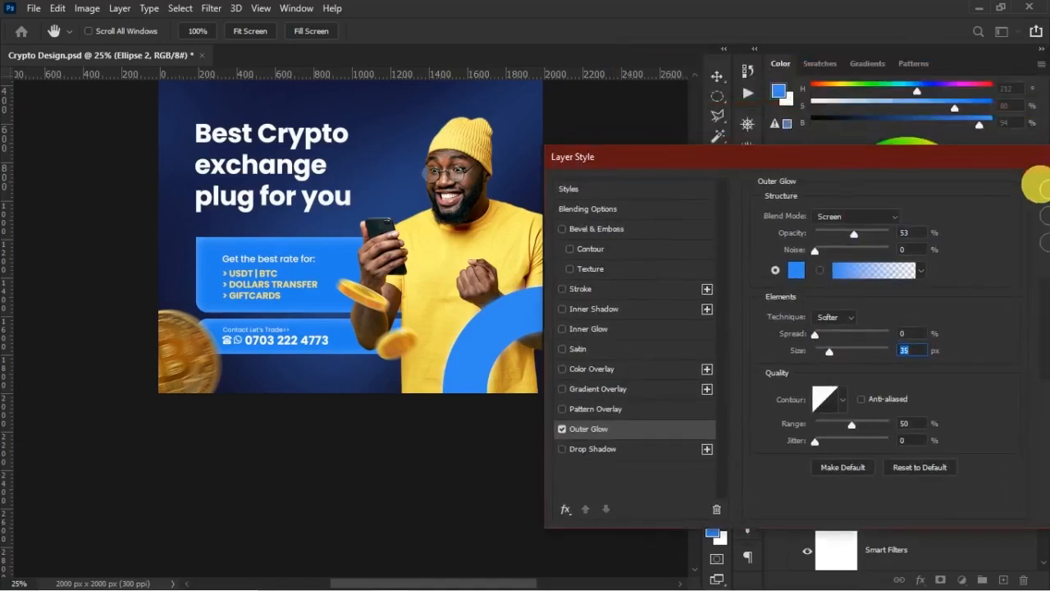
click(1035, 185)
- Select the Brightness/Contrast 1 adjustment layer above the man in the IMG group
scroll(492, 196, up, 3)
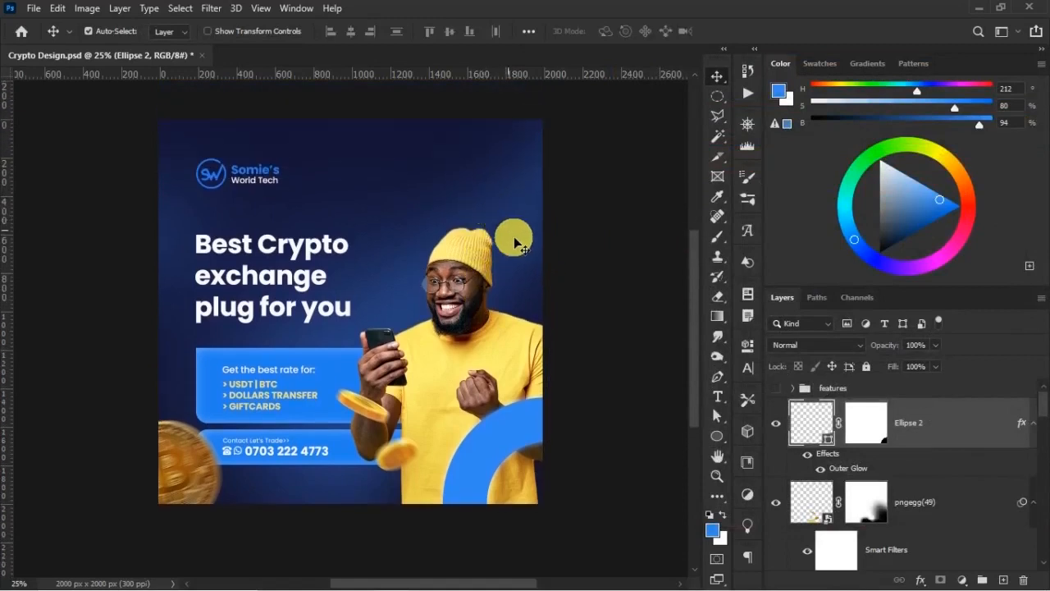
click(458, 252)
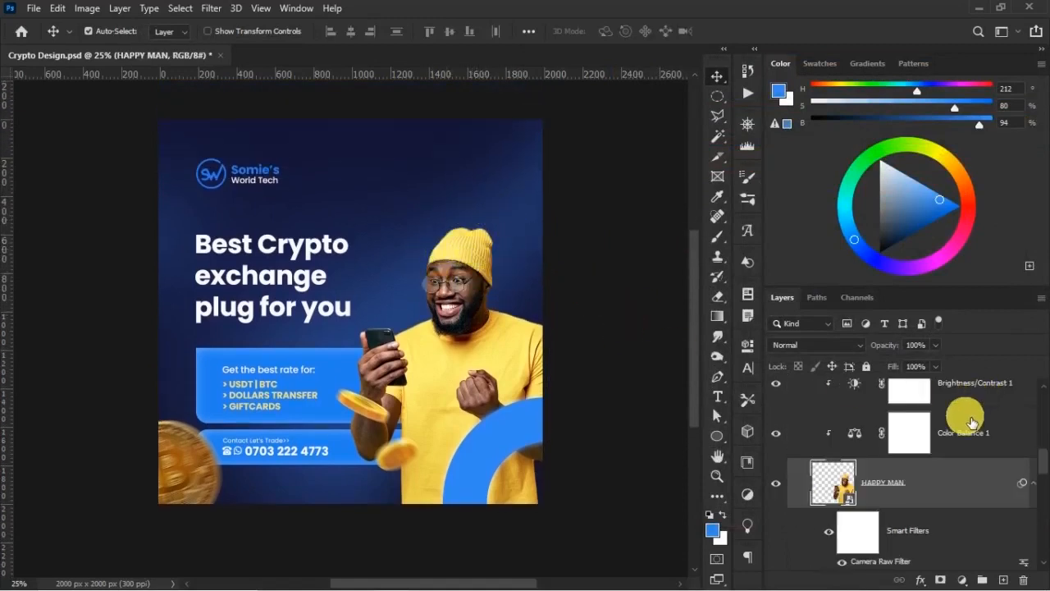
scroll(965, 435, up, 1)
click(979, 466)
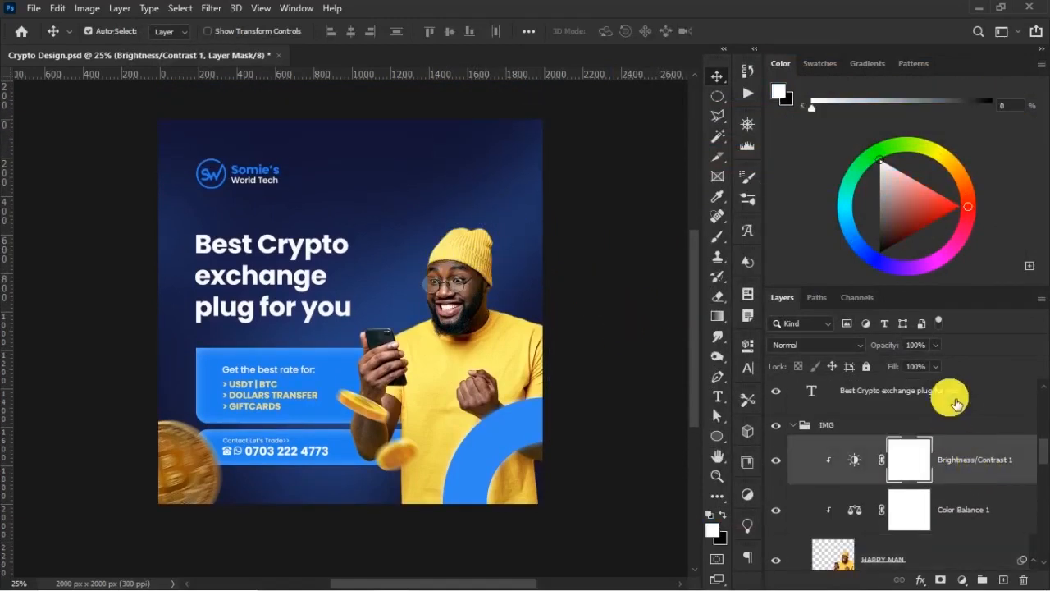
key(ctrl+plus)
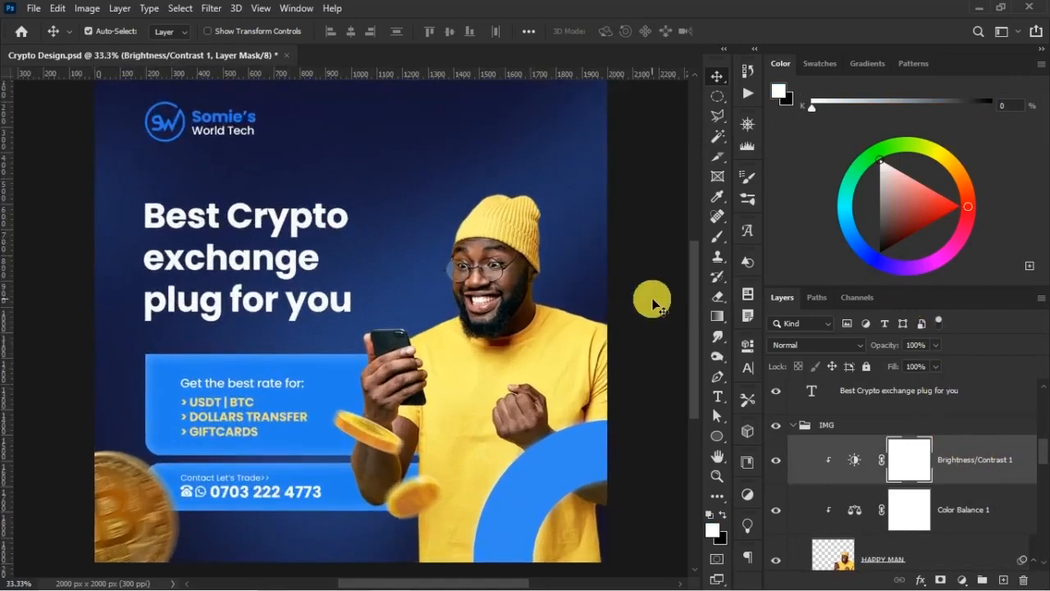
scroll(644, 293, up, 1)
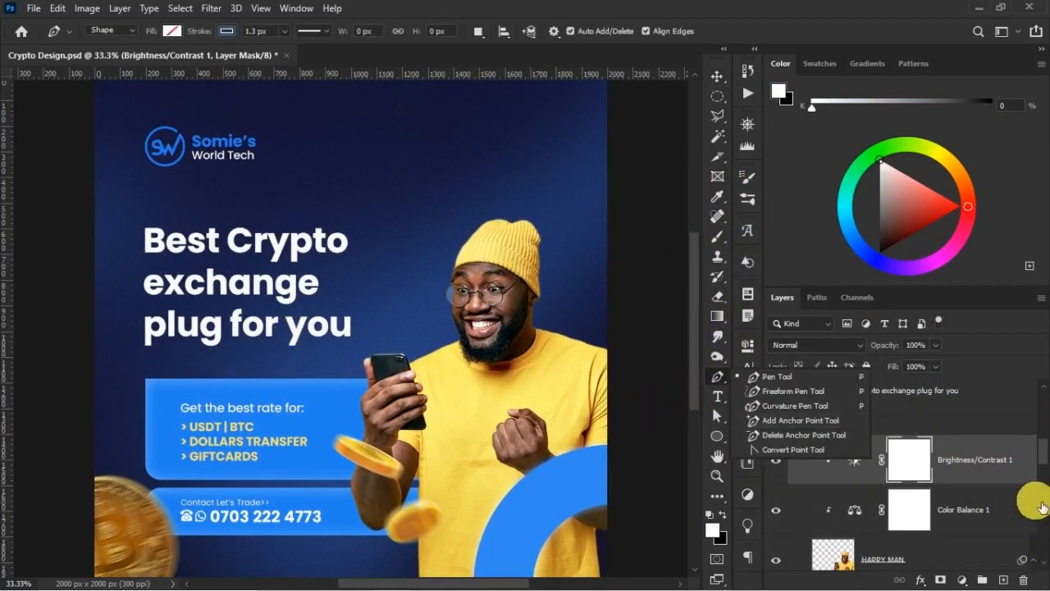
click(1000, 471)
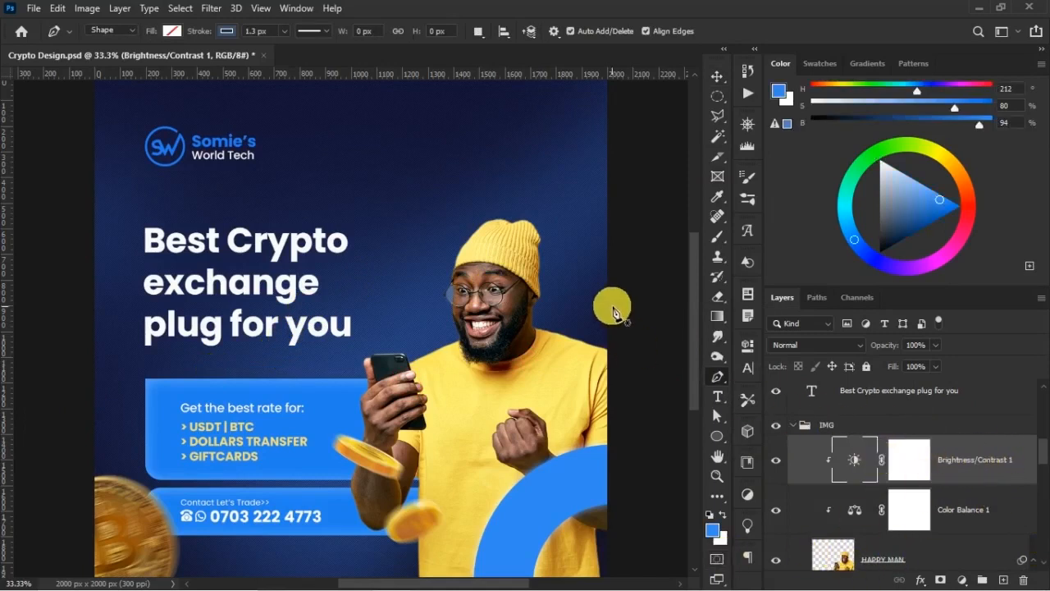
click(633, 220)
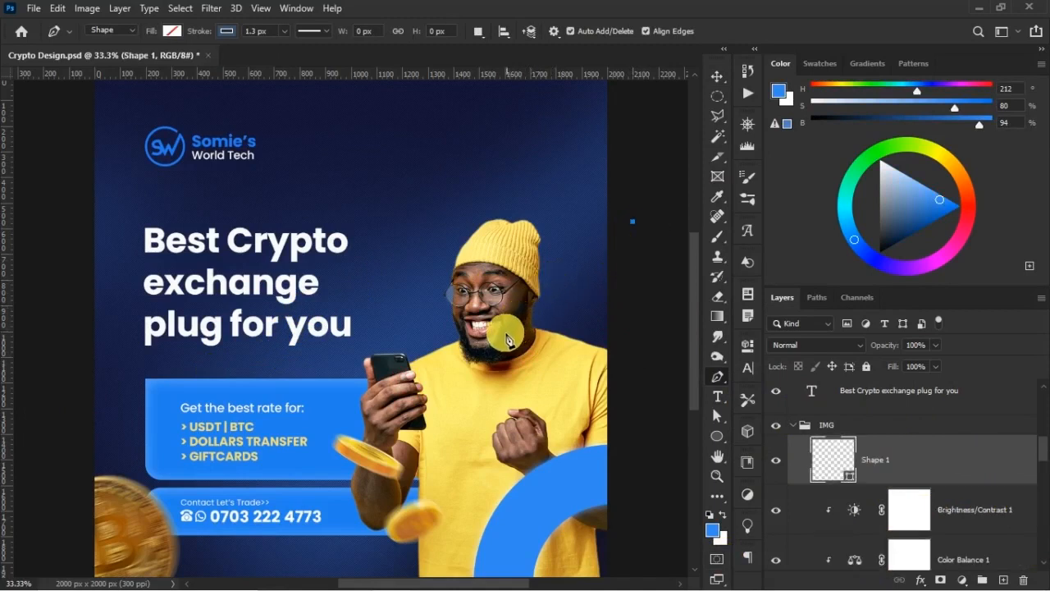
click(484, 361)
click(431, 278)
click(645, 151)
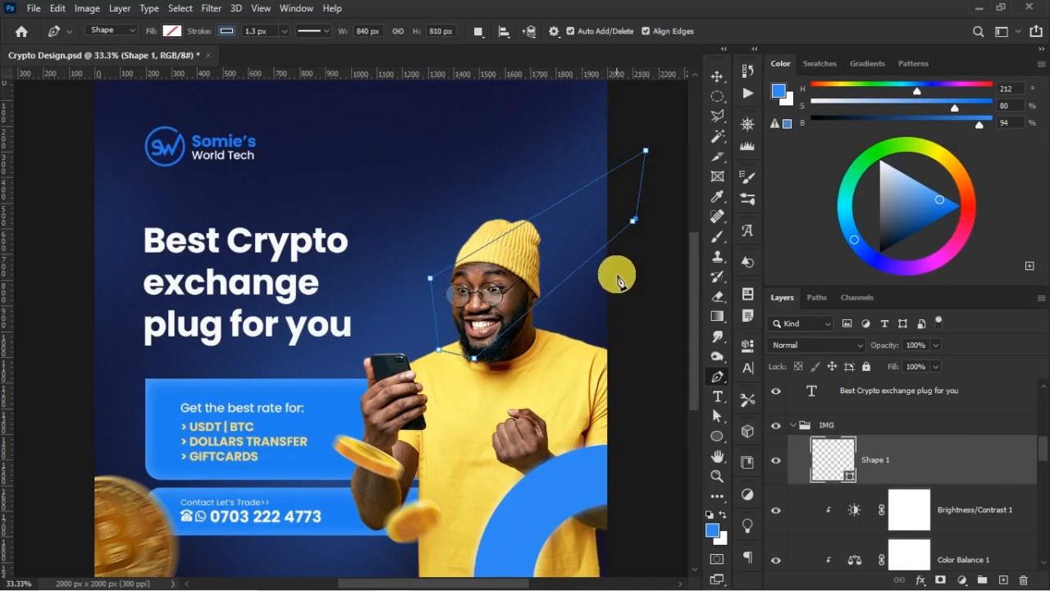
key(ctrl+z)
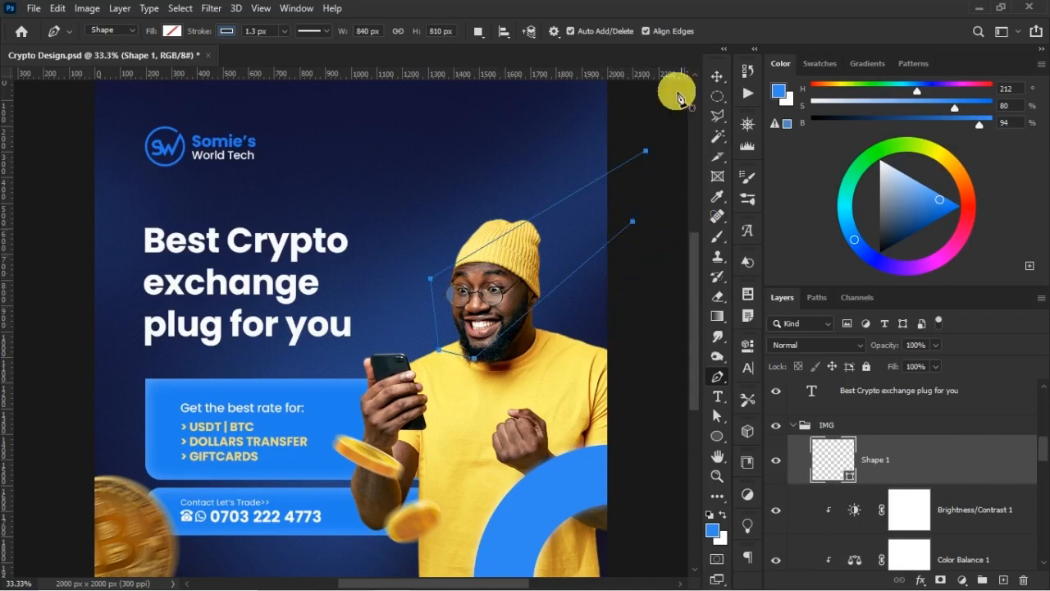
click(717, 76)
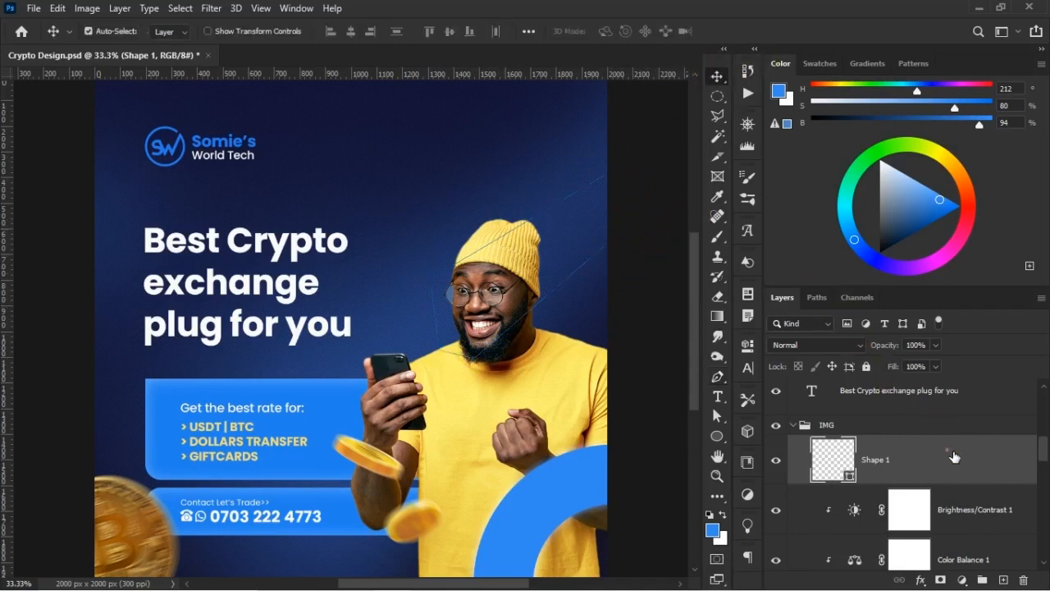
click(1022, 577)
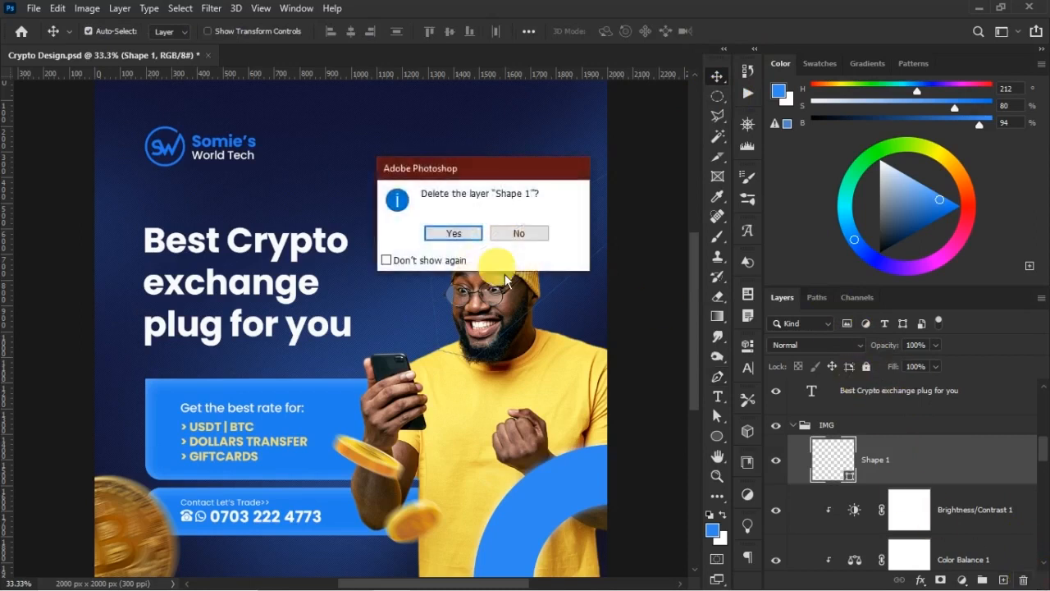
click(454, 233)
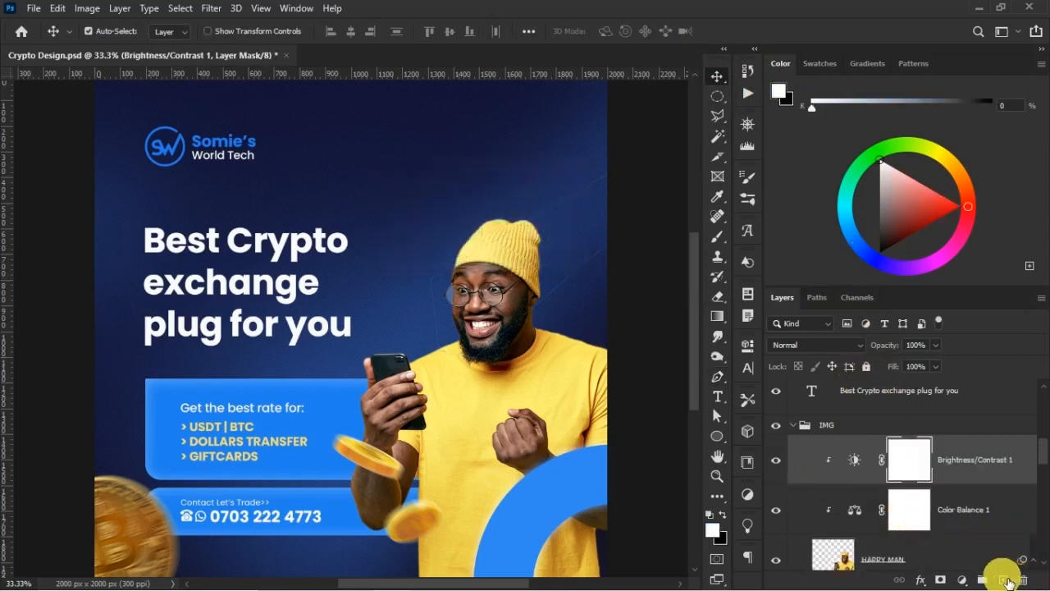
- Create a new layer above Brightness/Contrast 1 and set up a white brush of 300 px, 48% opacity and 30% flow
click(1002, 580)
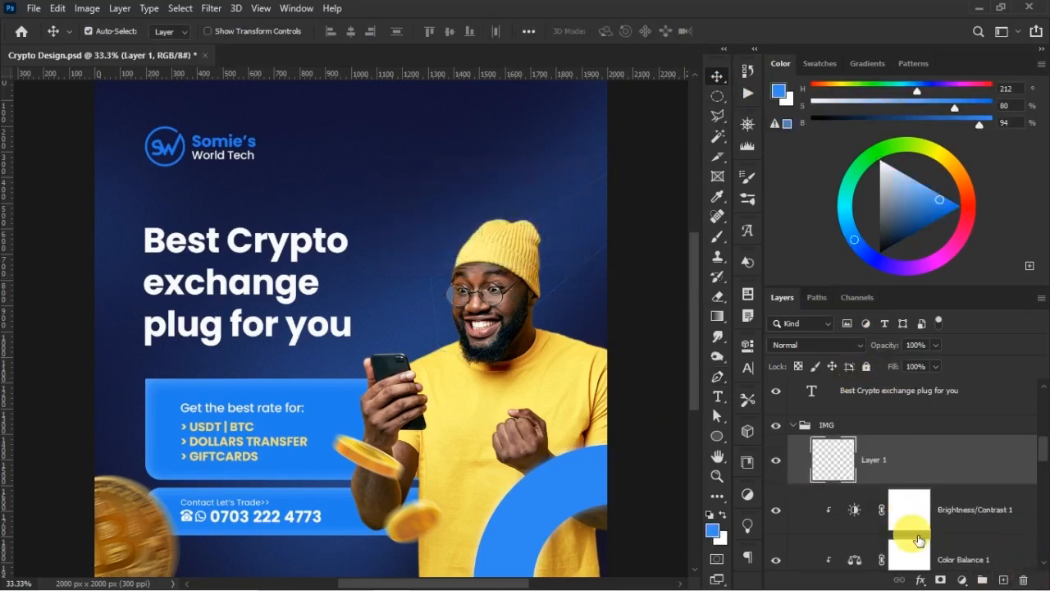
click(717, 236)
click(723, 514)
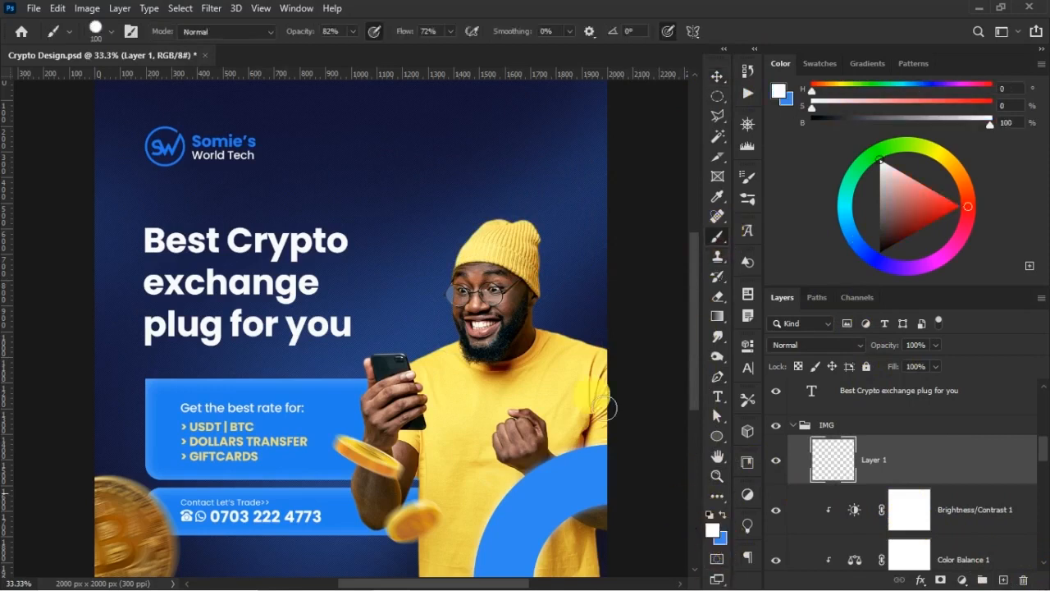
key(bracketright)
key(bracketright)
key(bracketright)
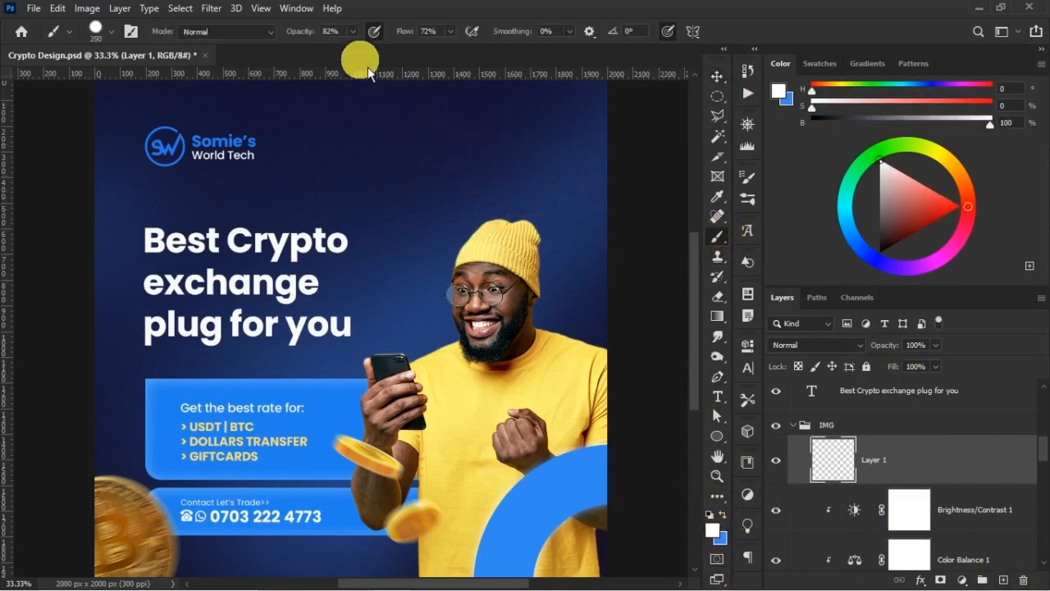
drag(306, 34, 290, 36)
click(389, 39)
click(406, 34)
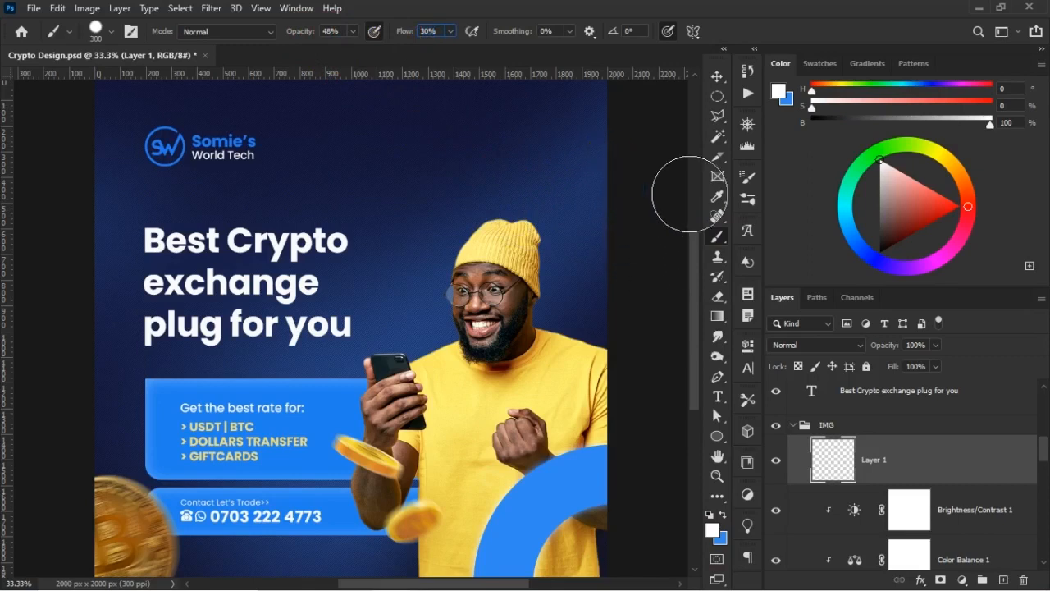
right_click(575, 199)
drag(697, 223, 716, 226)
click(682, 182)
drag(630, 154, 484, 327)
key(ctrl+z)
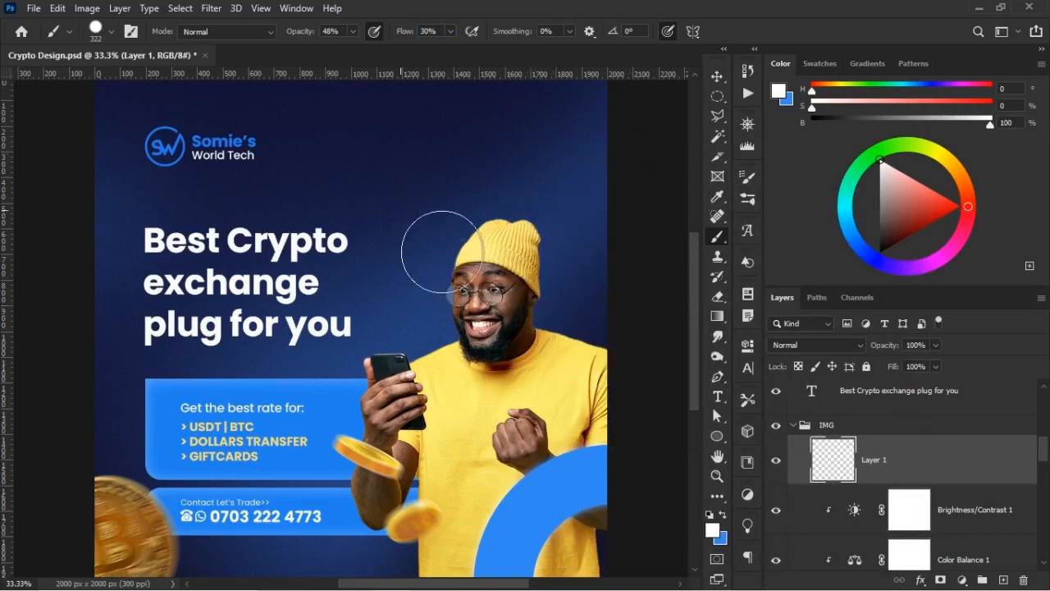
- Set the brush to 0% hardness, 31% opacity, 10% flow and 400 px, and paint a faint diagonal light beam across the man's head
right_click(401, 210)
drag(589, 269, 587, 270)
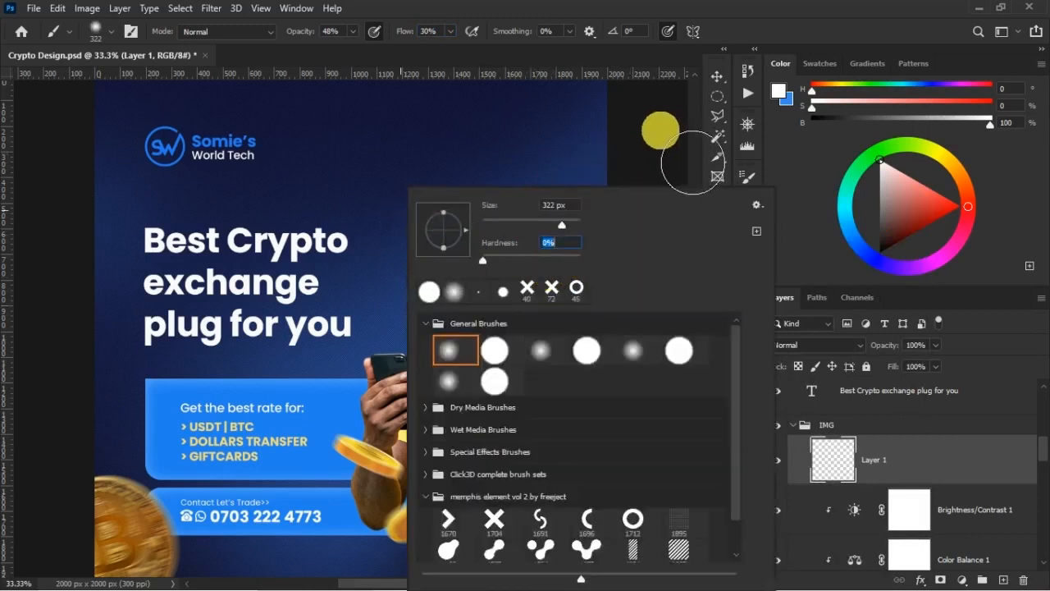
click(679, 167)
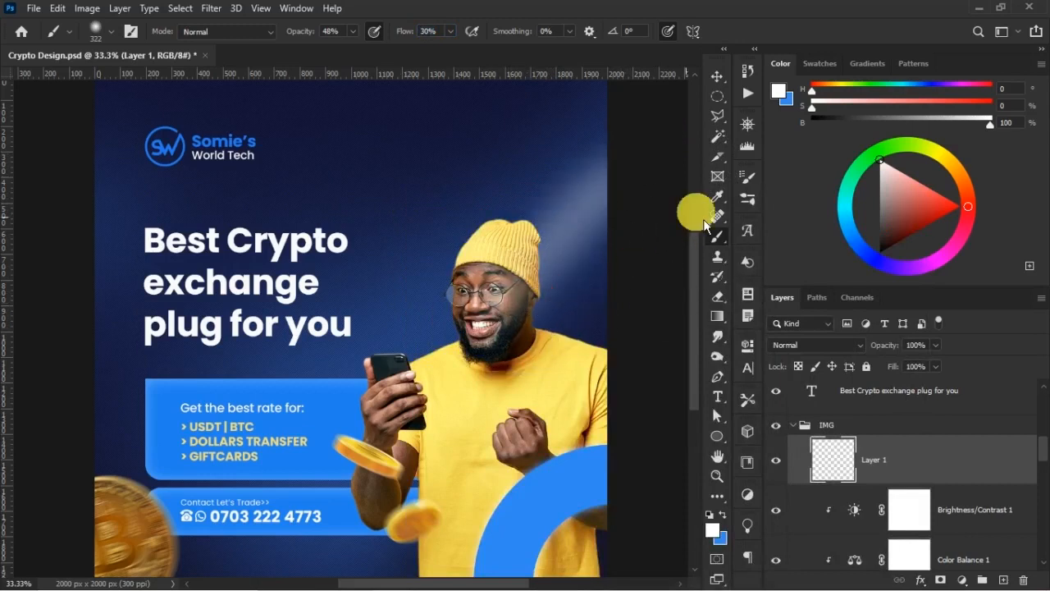
key(ctrl+z)
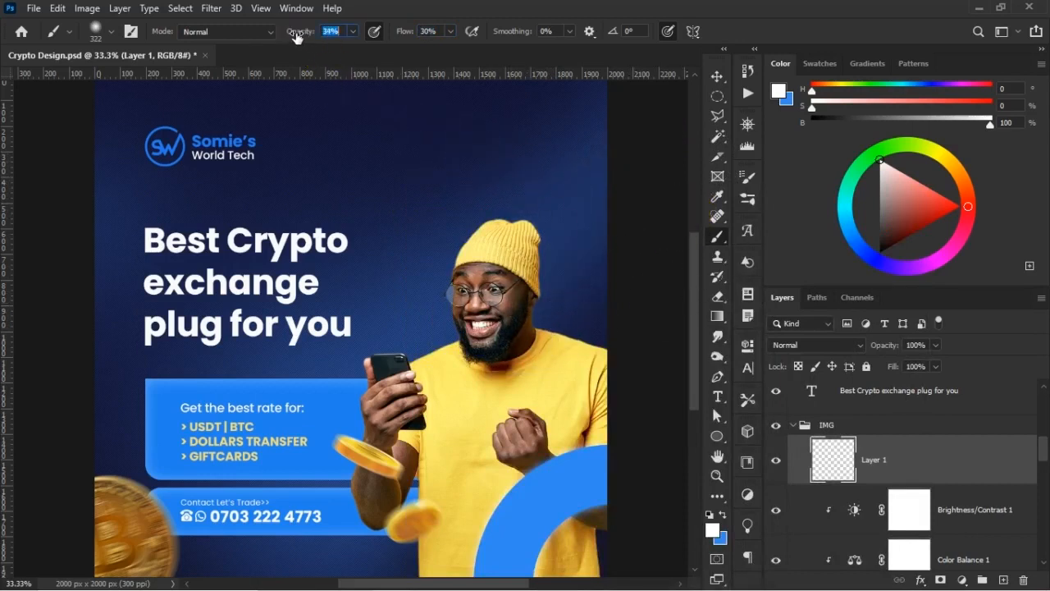
drag(400, 33, 399, 37)
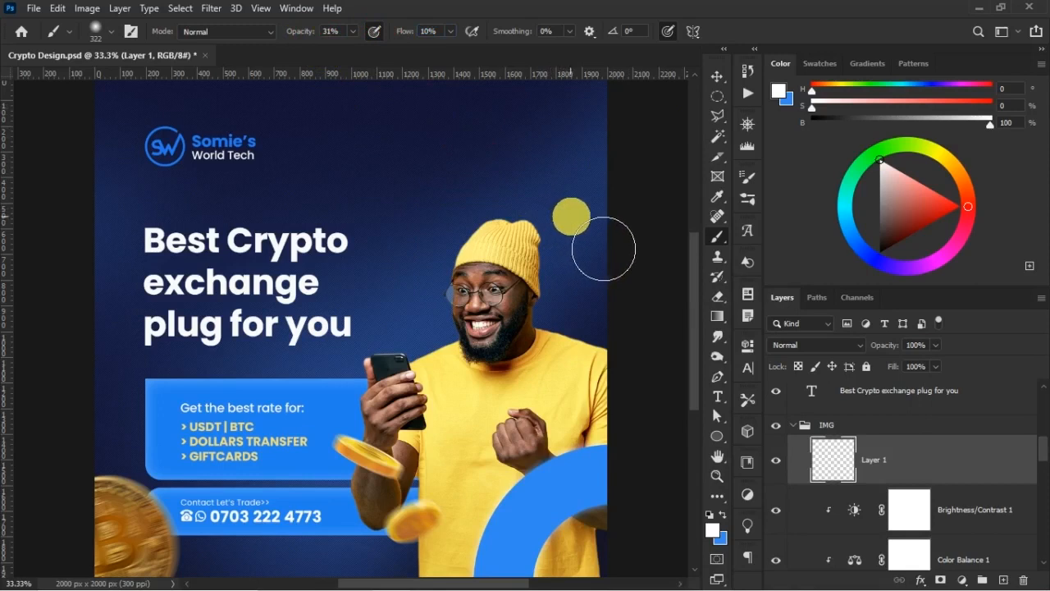
key(bracketright)
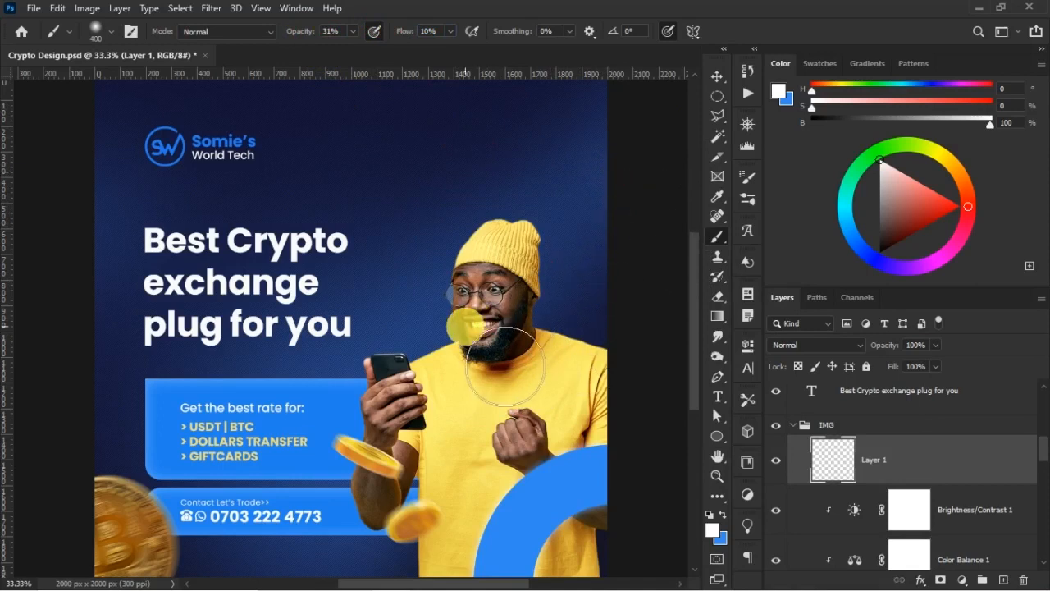
- Compare the flyer with the light beam layer hidden and shown, and lower that layer's opacity to 77%
click(775, 462)
click(775, 461)
key(ctrl+minus)
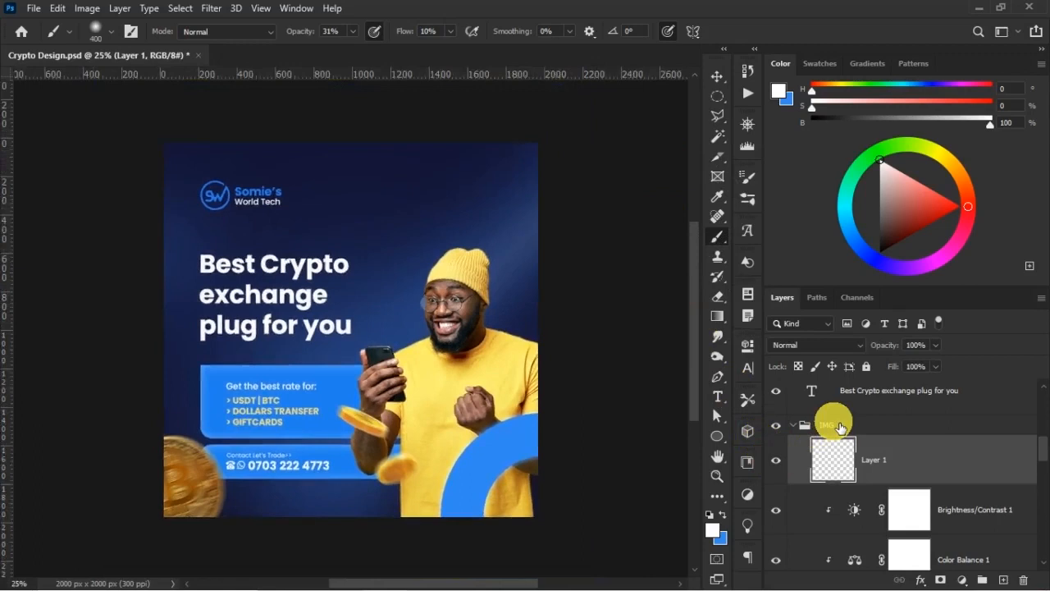
key(ctrl+minus)
key(ctrl+plus)
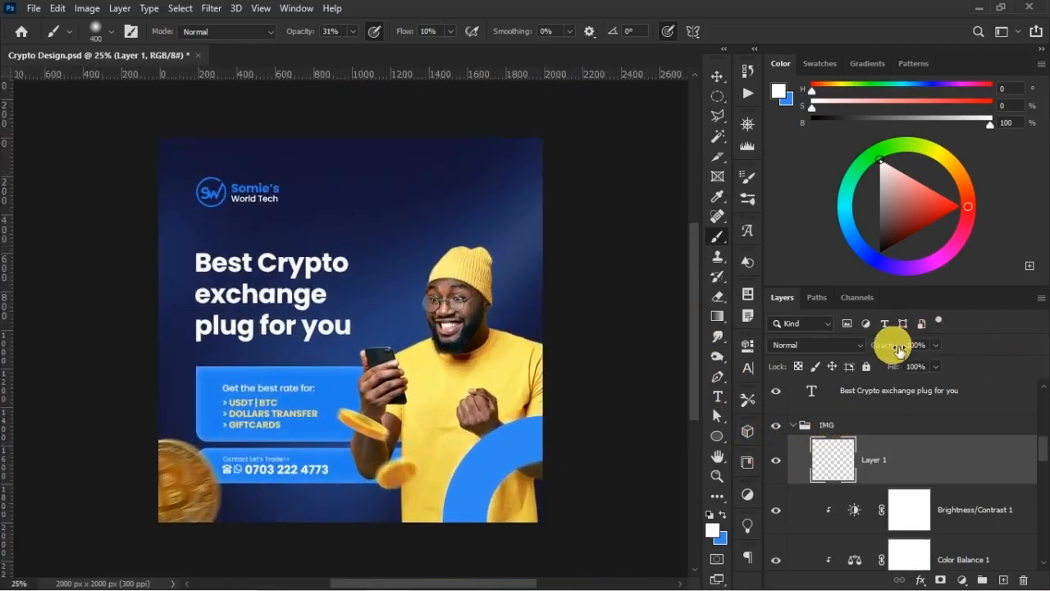
drag(882, 345, 877, 345)
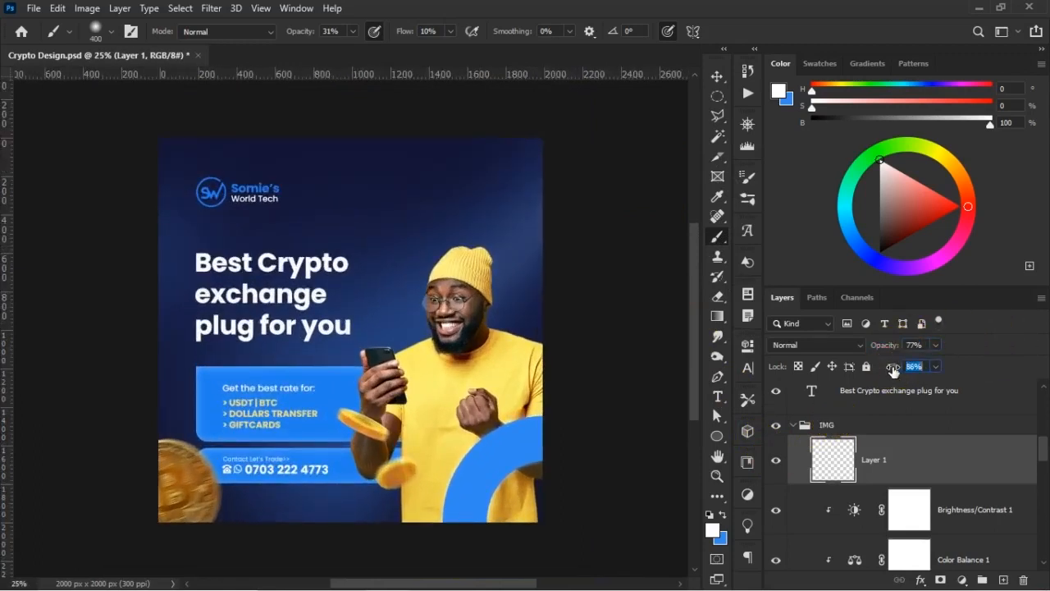
- Lower the light beam layer's fill to 79% and compare the flyer with the layer hidden and shown
click(775, 461)
click(776, 461)
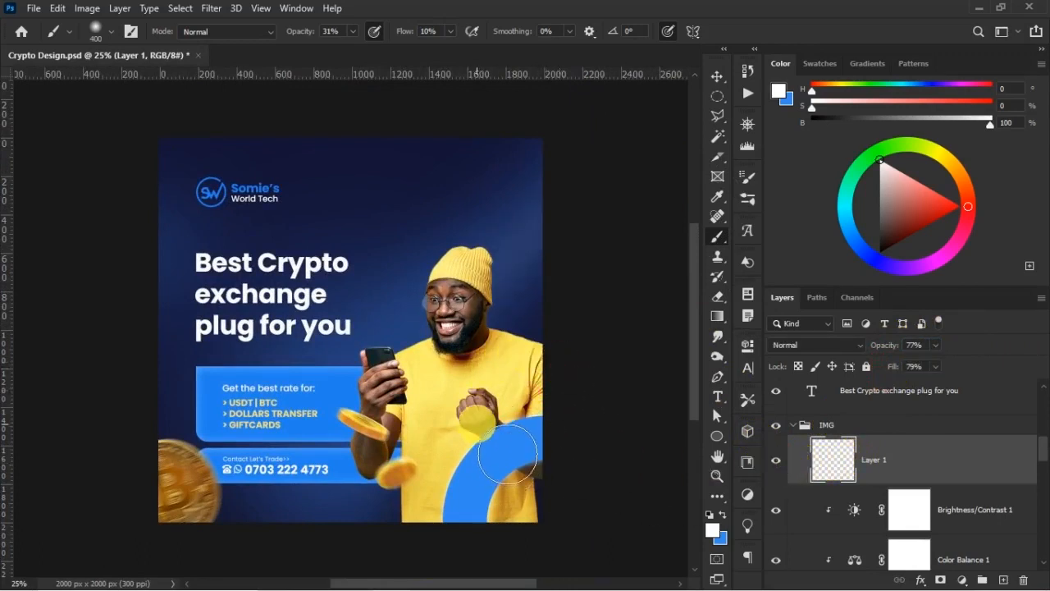
click(777, 462)
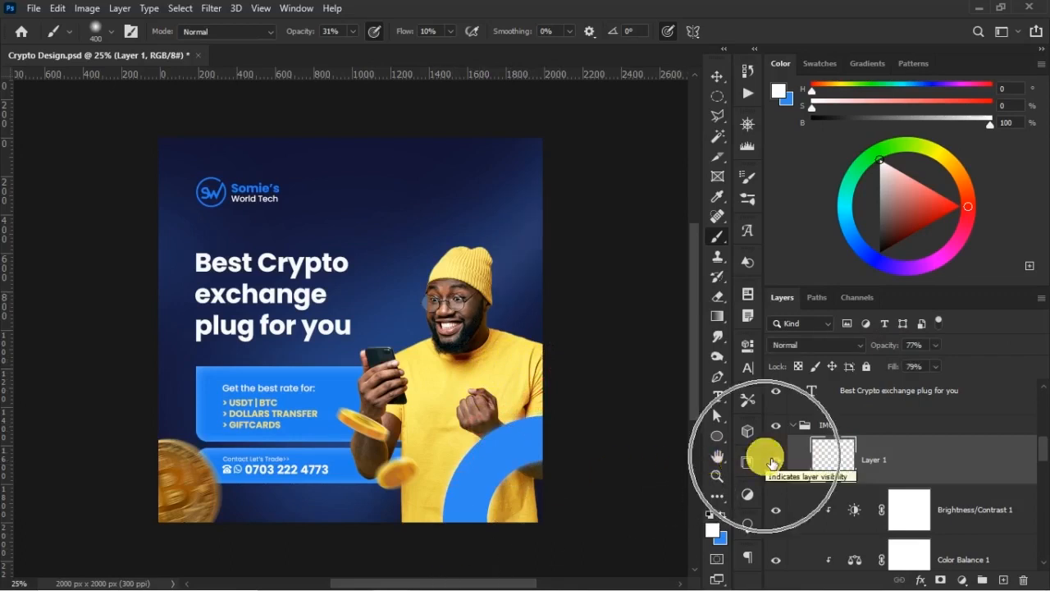
key(v)
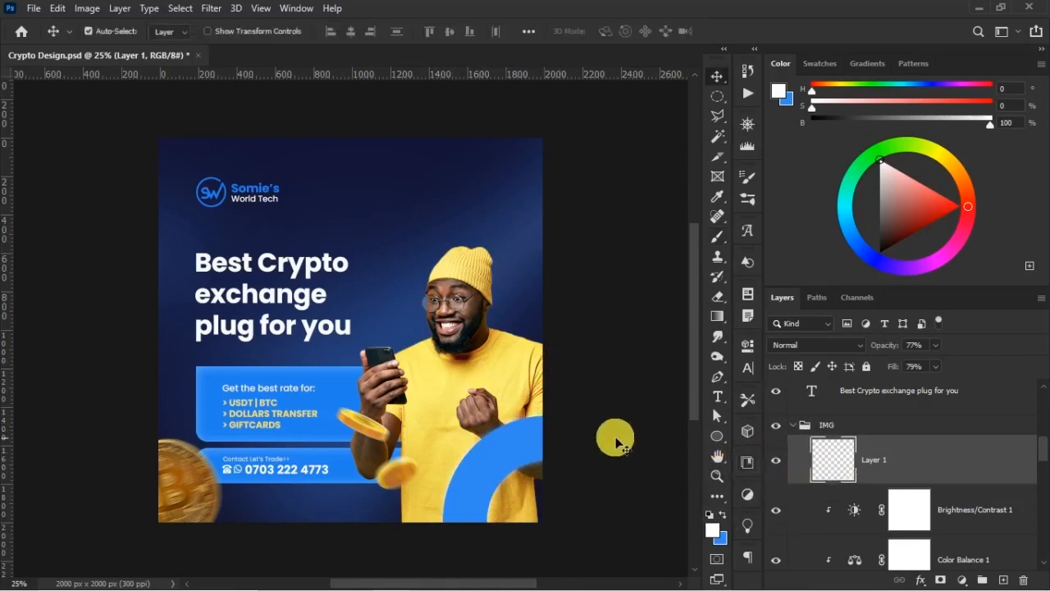
- Make the features group at the top of the layer stack visible
scroll(436, 375, up, 3)
scroll(937, 468, up, 10)
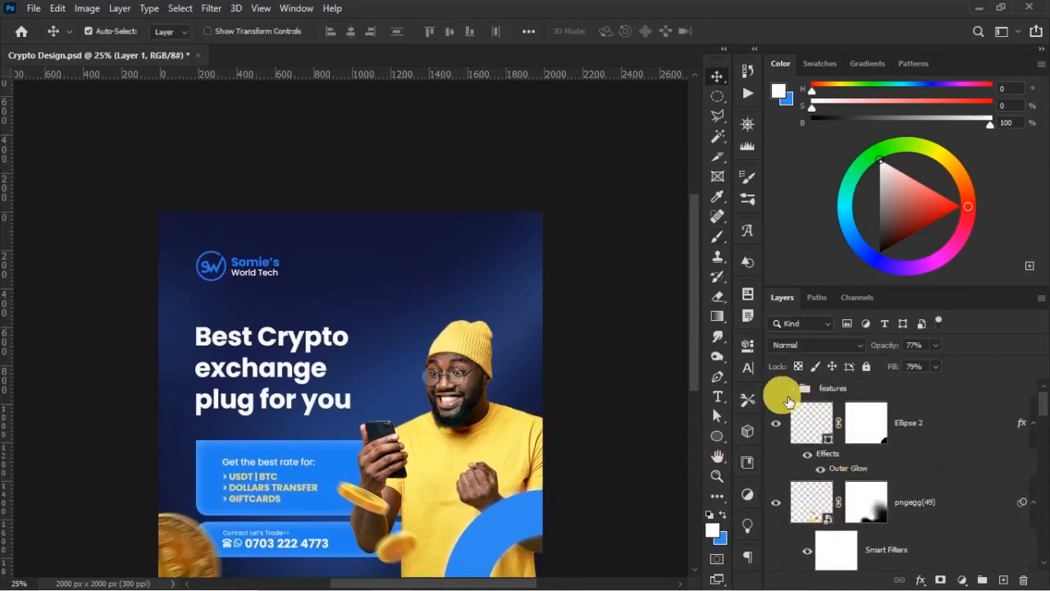
click(776, 388)
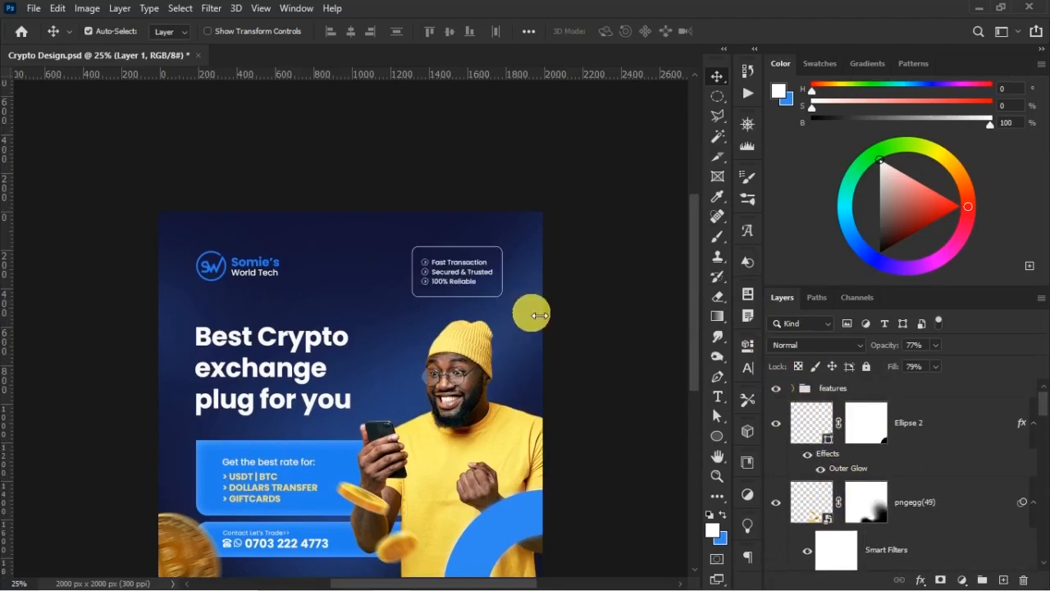
- Examine the feature list's > bullet, its font settings, and the matching arrows in the blue rates box
key(z)
drag(366, 215, 616, 356)
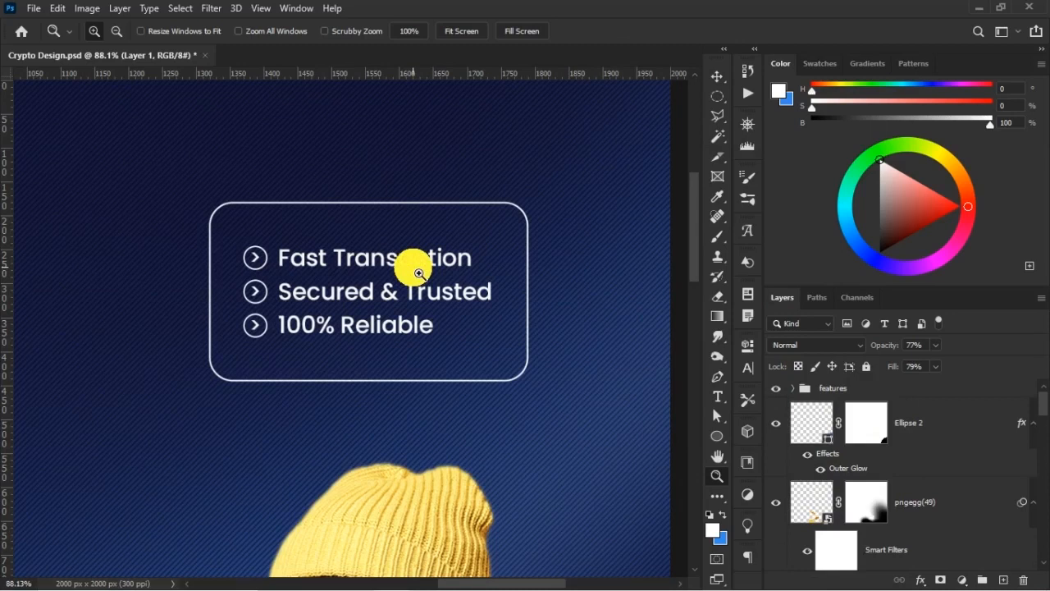
key(t)
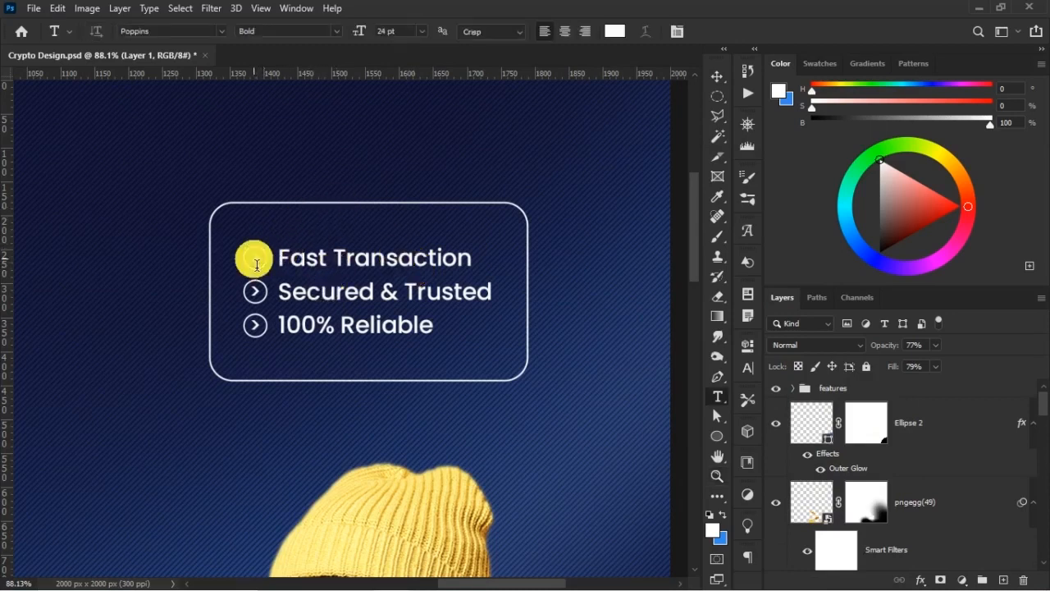
click(257, 264)
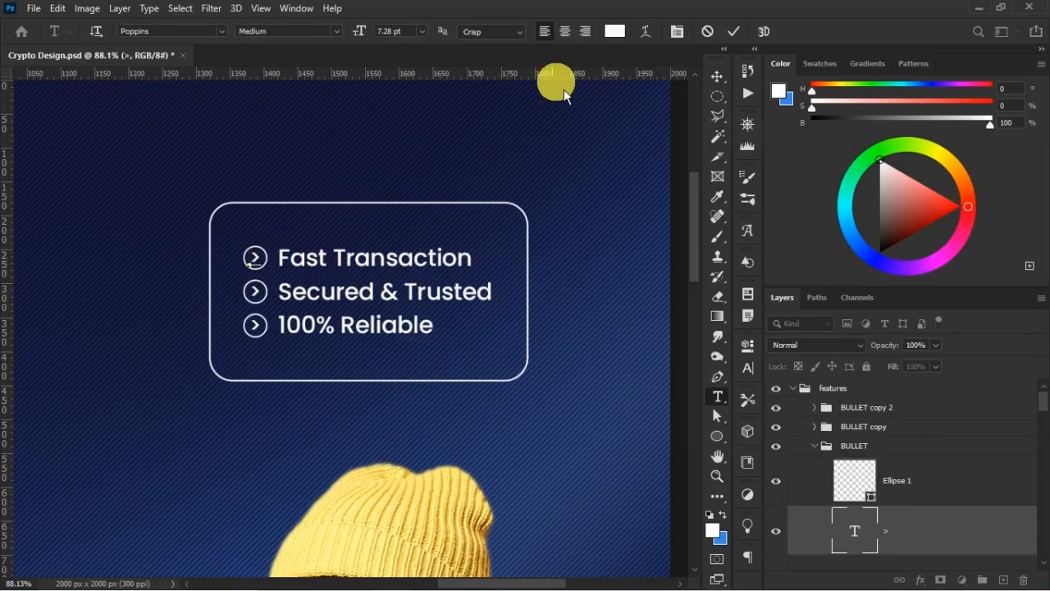
key(v)
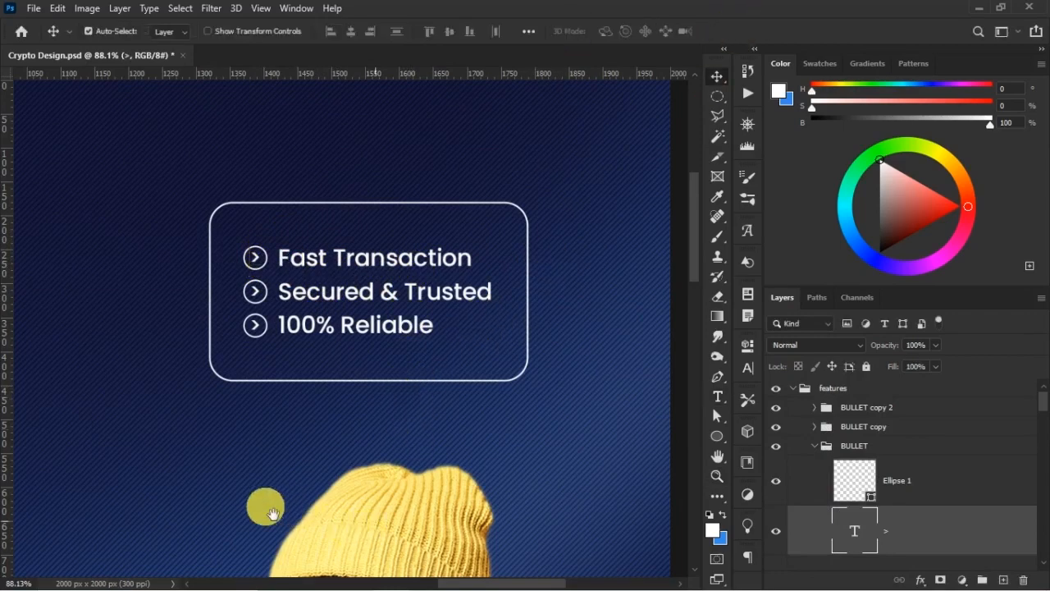
drag(357, 538, 487, 194)
drag(297, 525, 514, 332)
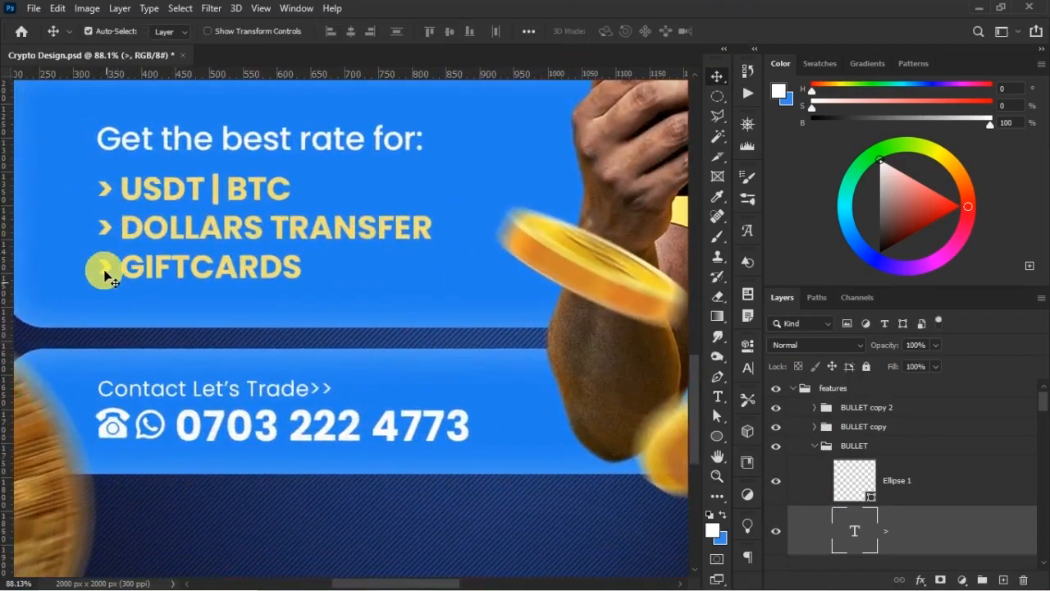
drag(529, 146, 156, 500)
drag(656, 98, 428, 371)
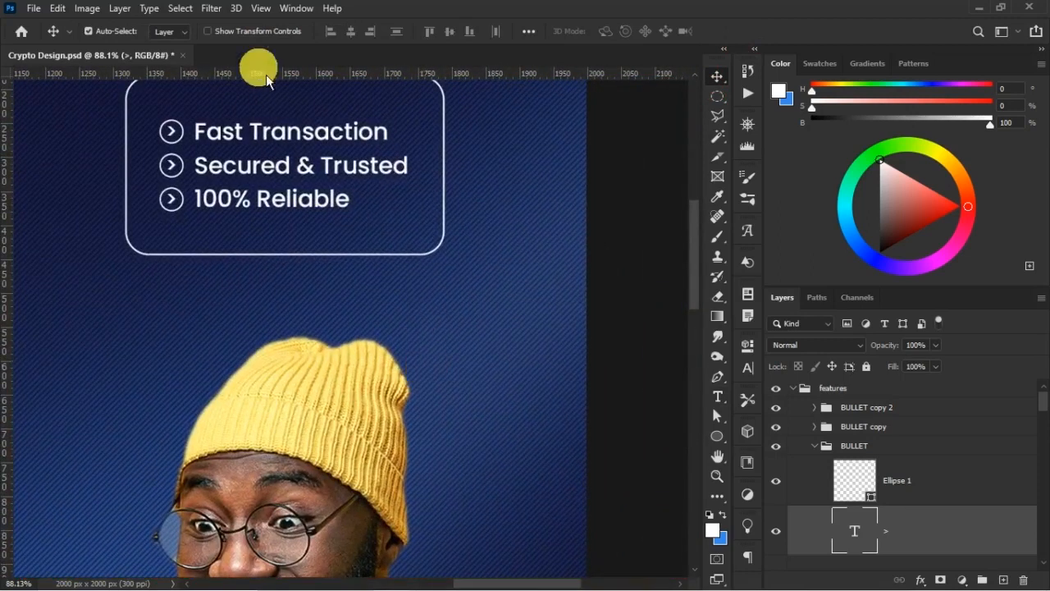
- Try adding a > character after "Fast Transaction" in the feature list, and remove it again
double_click(234, 133)
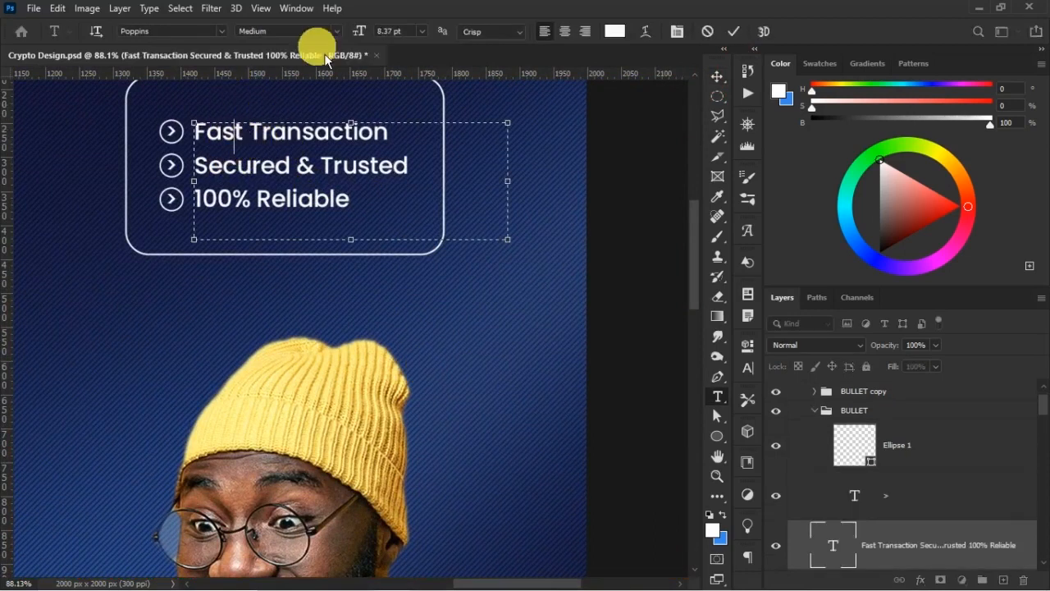
click(402, 133)
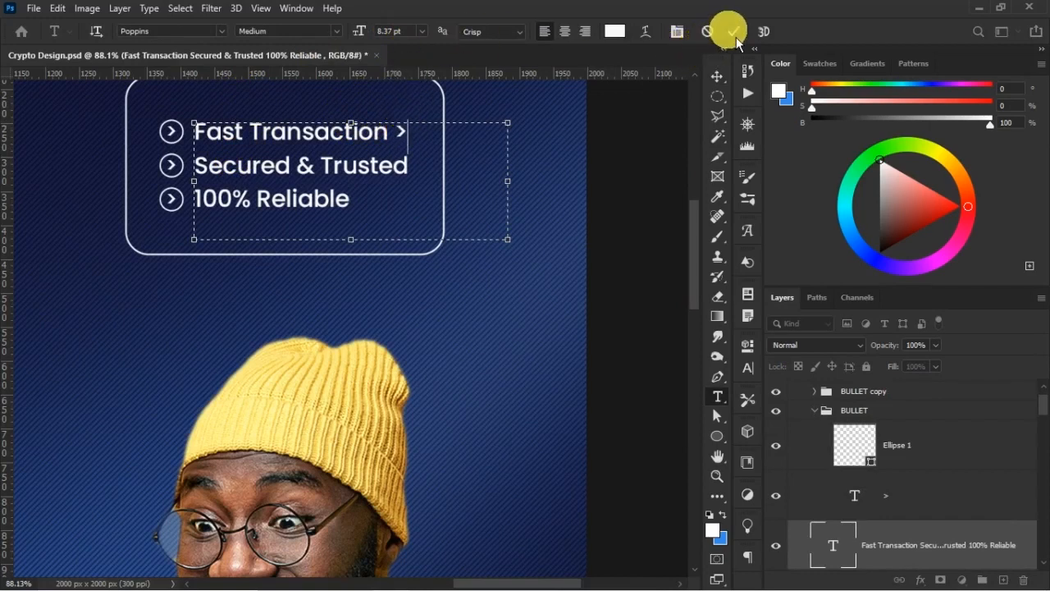
key(BackSpace)
key(ctrl+Return)
- Add a white > character in Poppins Medium, 7.7 pt, on a new layer near the feature box's upper edge
scroll(289, 205, up, 3)
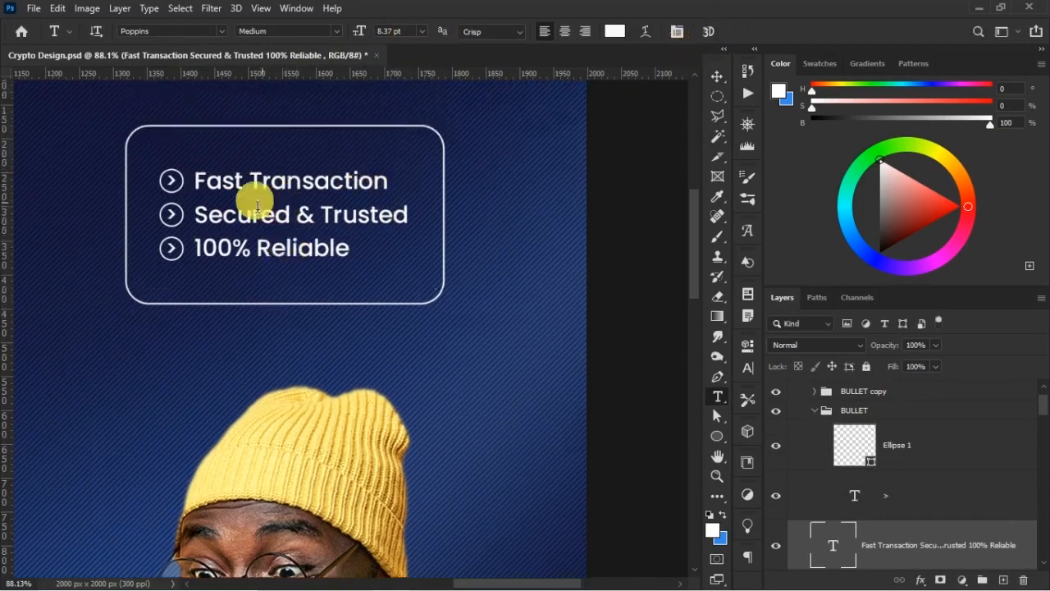
click(1002, 580)
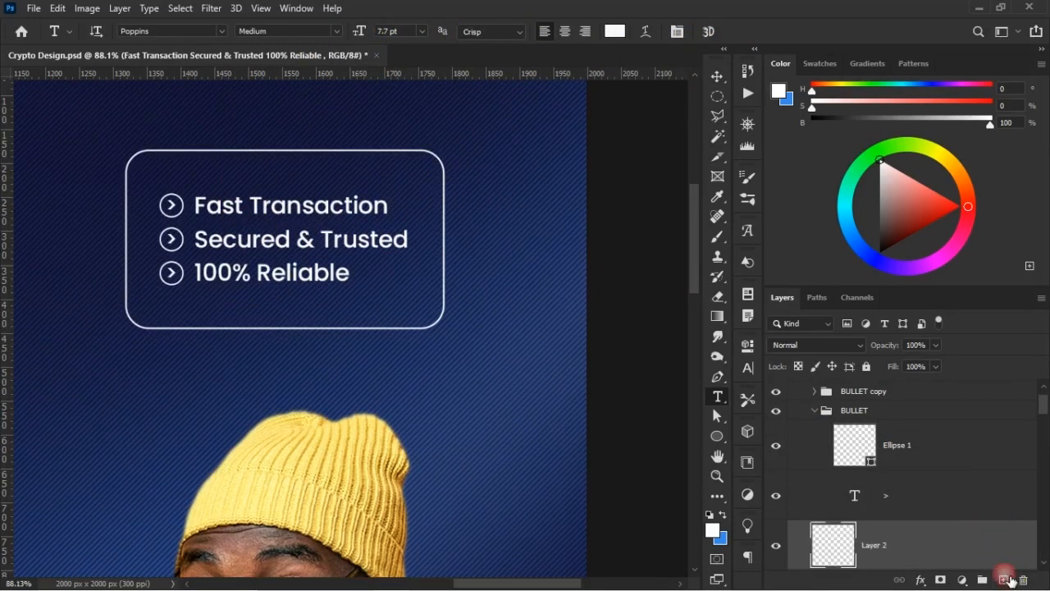
click(246, 185)
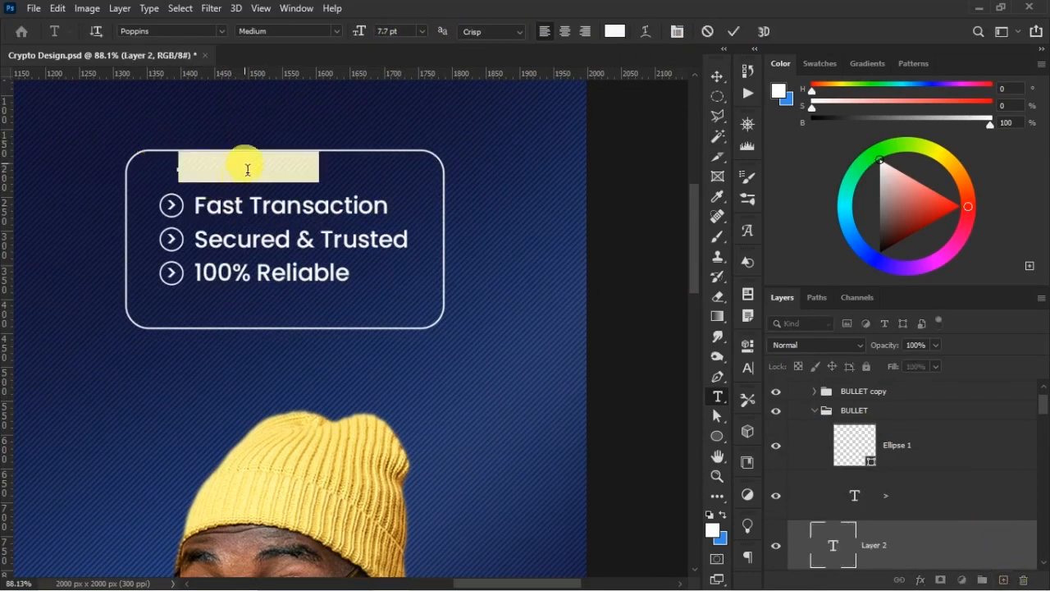
text(>)
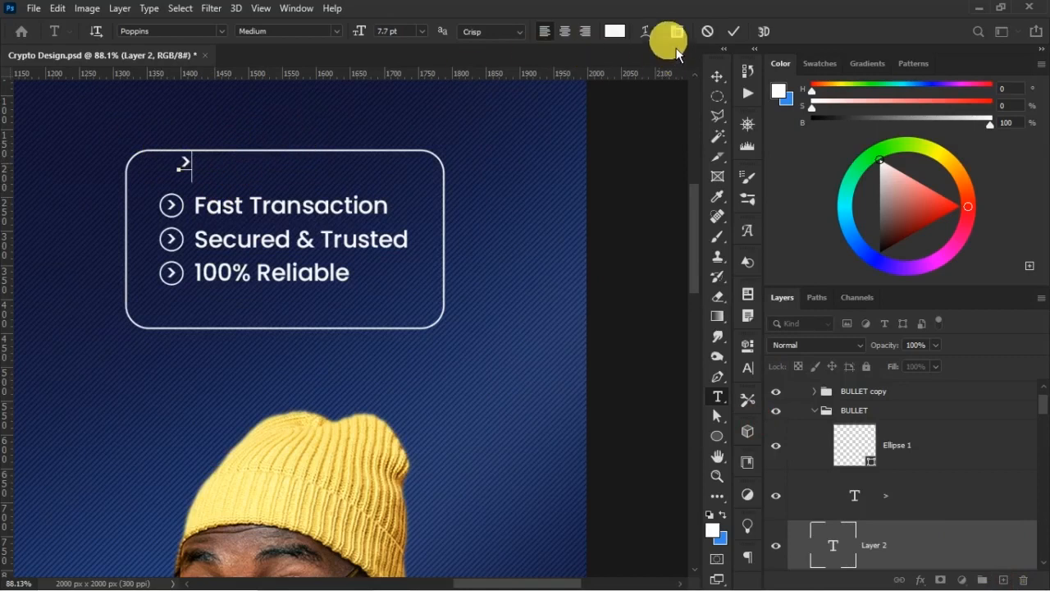
click(694, 100)
key(v)
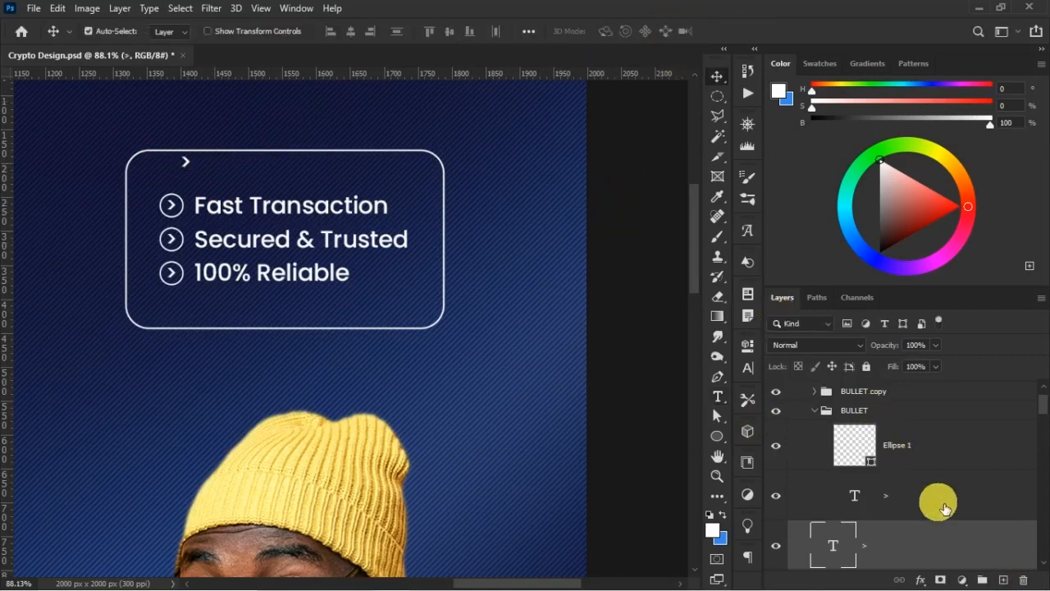
- Draw an unfilled 35 px circle around the new > character and give it a 3 px white stroke
click(727, 443)
click(781, 468)
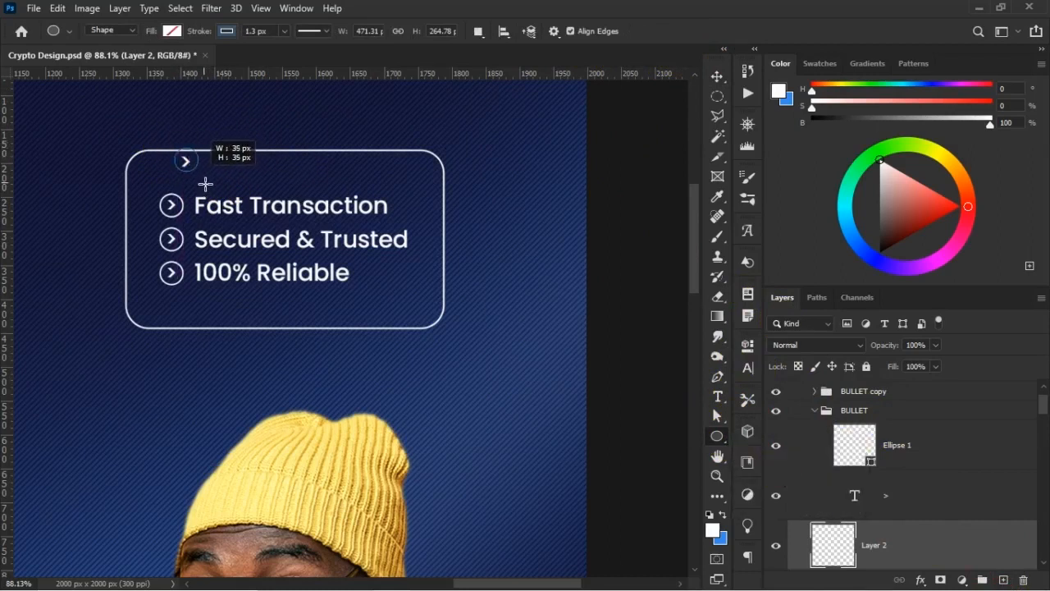
drag(205, 184, 206, 185)
click(534, 373)
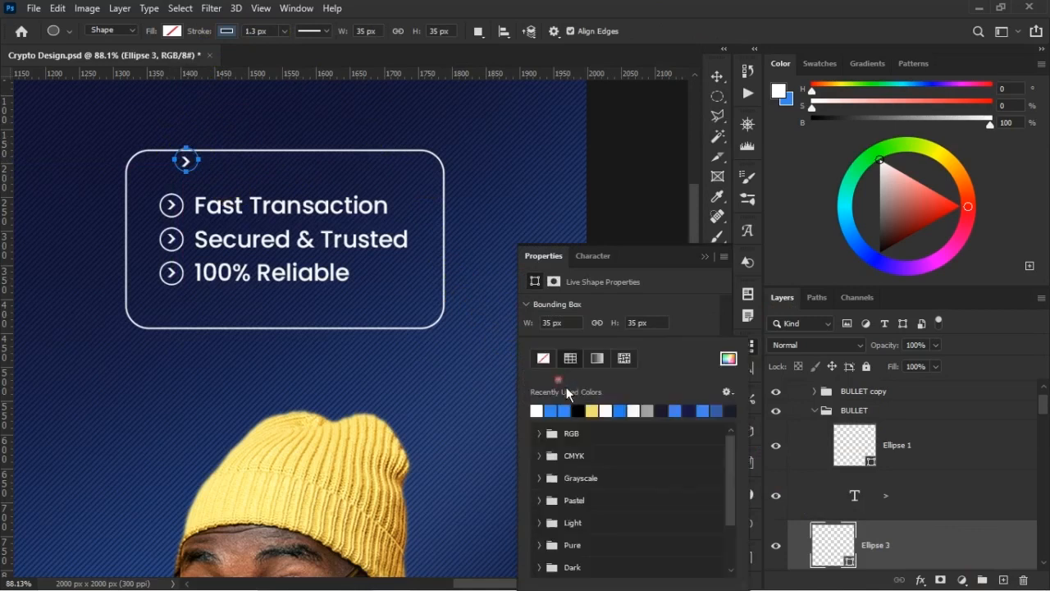
click(681, 306)
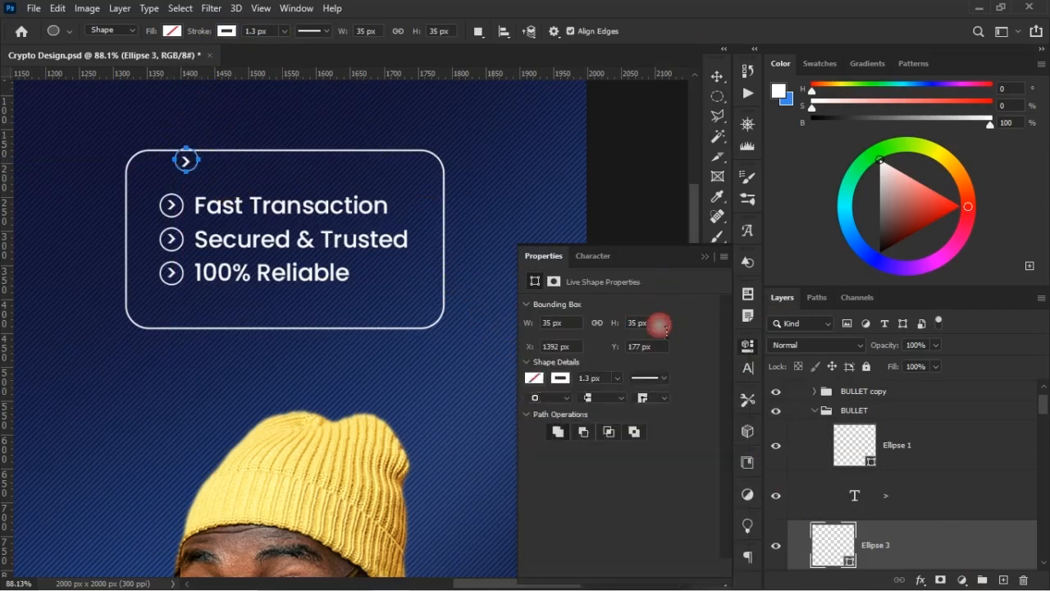
text(3)
click(687, 279)
- Nudge the circle to centre it on the > character and set its stroke width to 2 px
key(v)
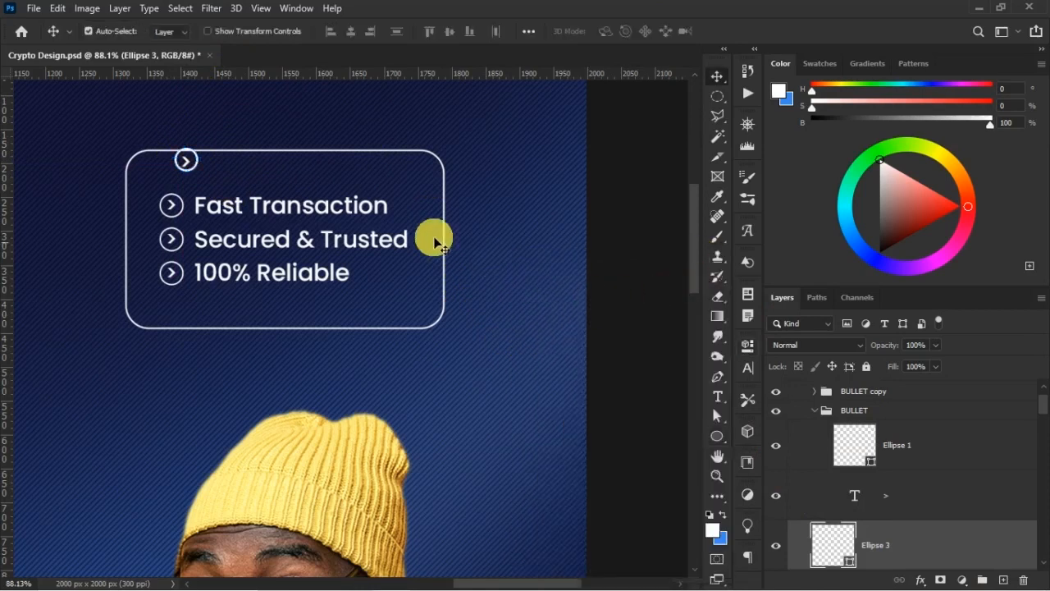
key(Left)
key(Left)
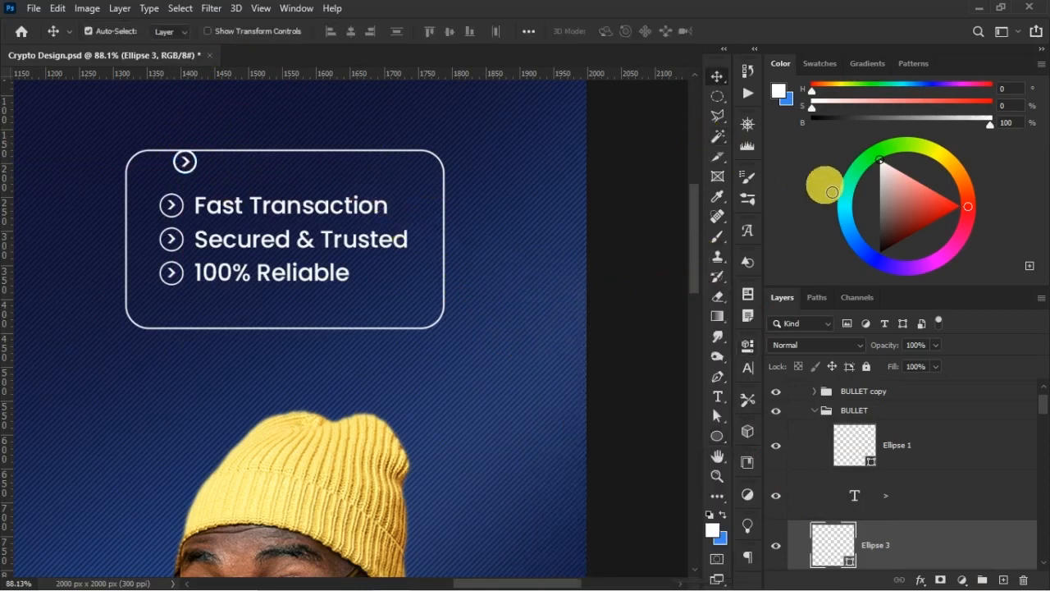
click(747, 344)
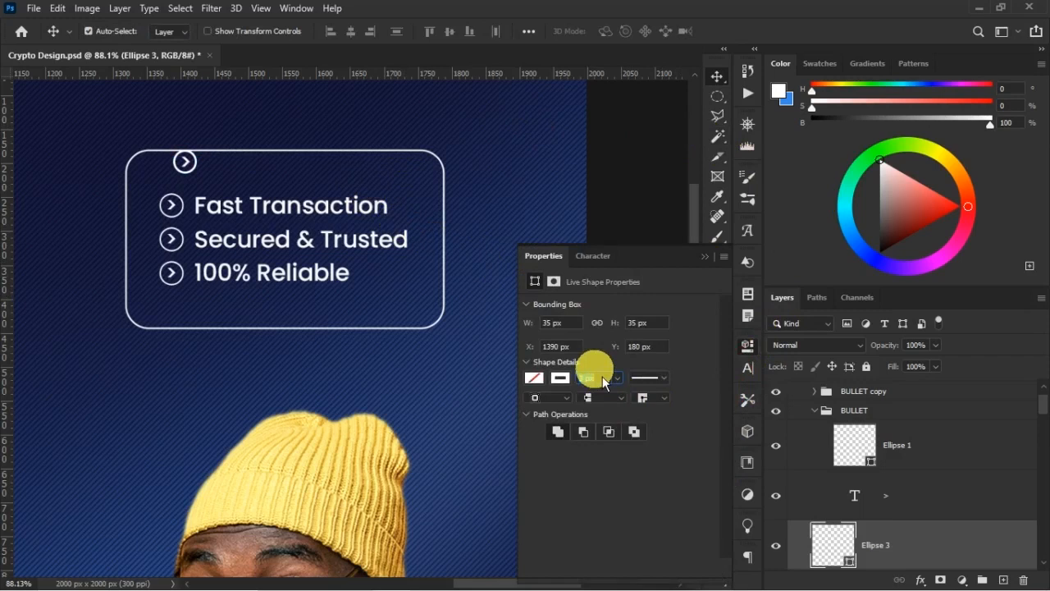
text(2)
key(Return)
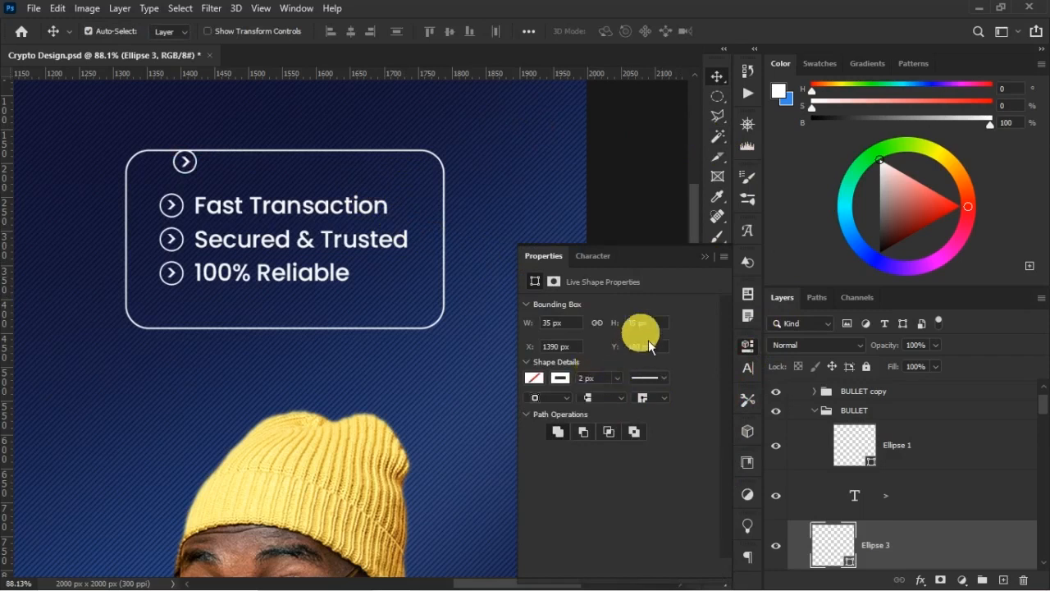
click(721, 271)
- Group the circle with its > character and move the bullet group above the feature box
scroll(927, 509, down, 1)
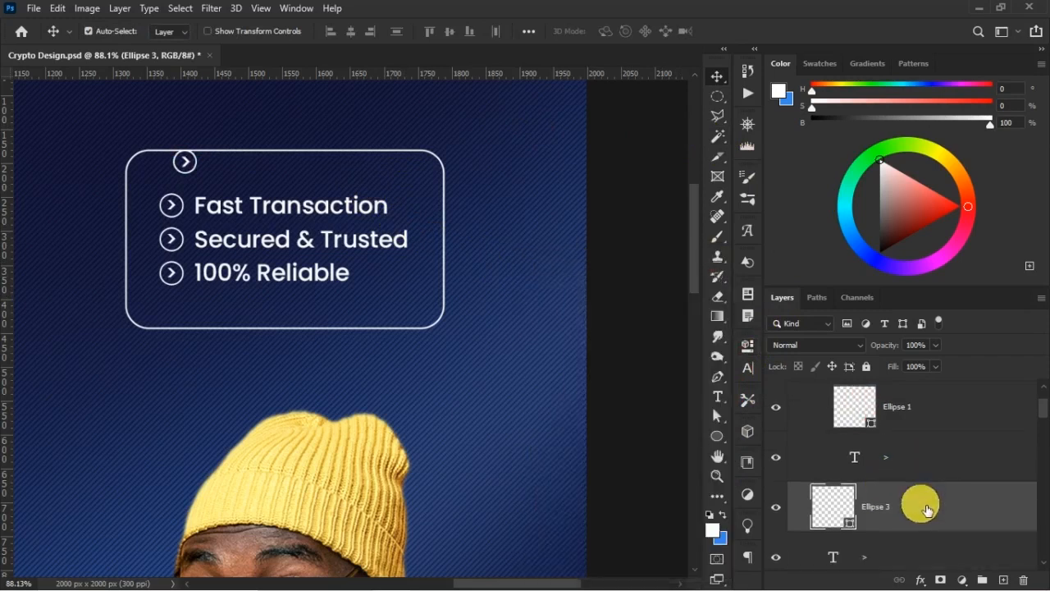
ctrl+click(912, 555)
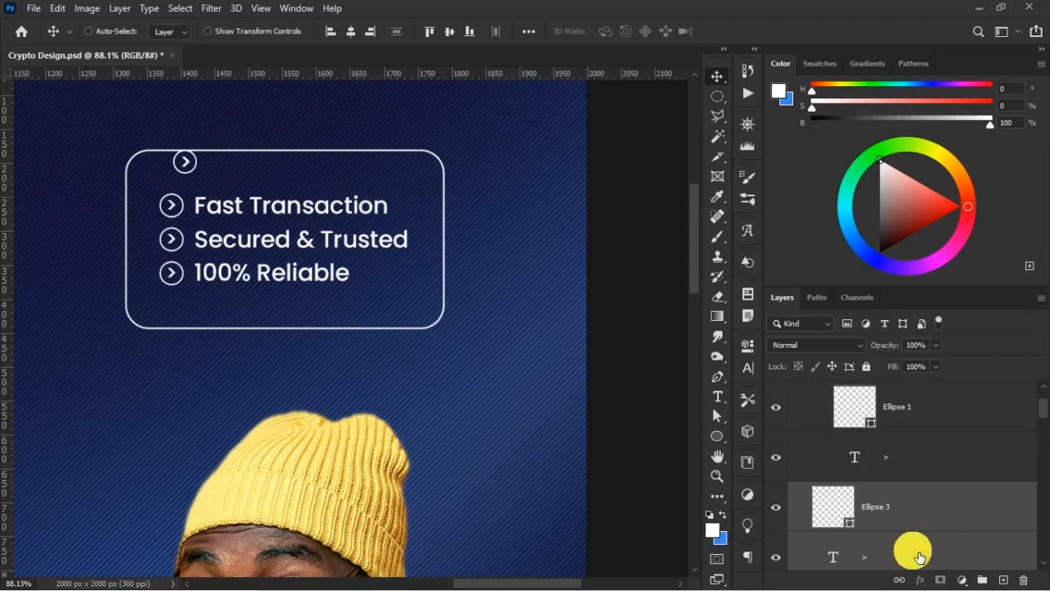
key(ctrl+g)
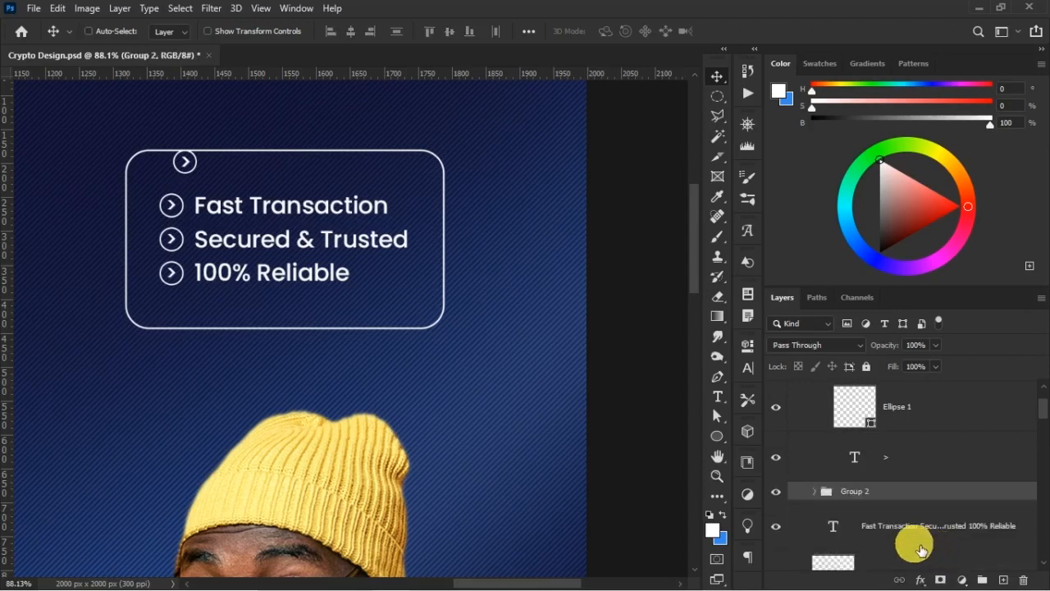
scroll(593, 335, up, 3)
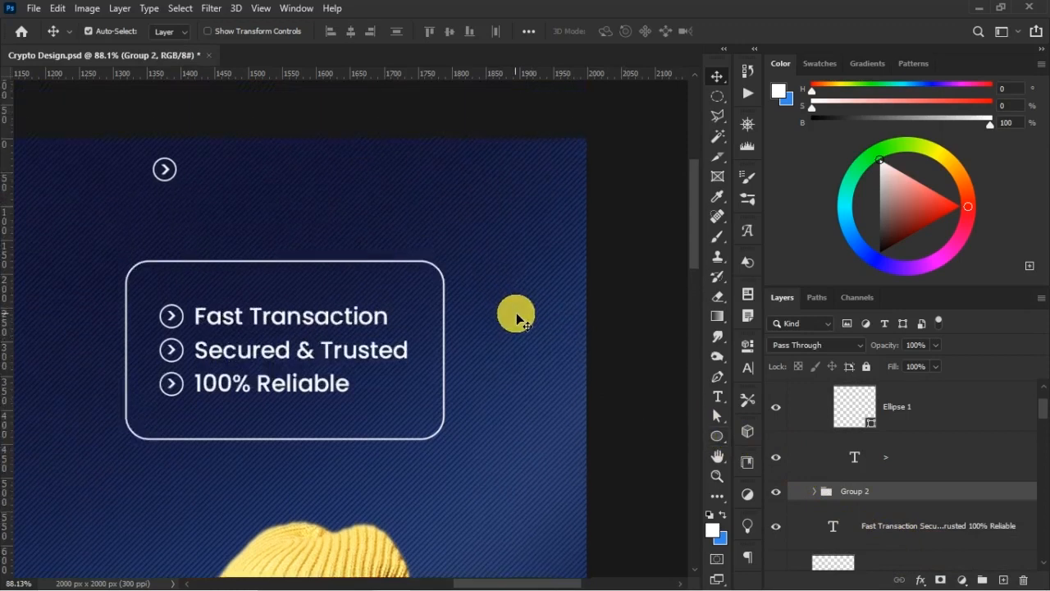
- Duplicate the bullet group twice and space the copies evenly down in a vertical column
key(ctrl+j)
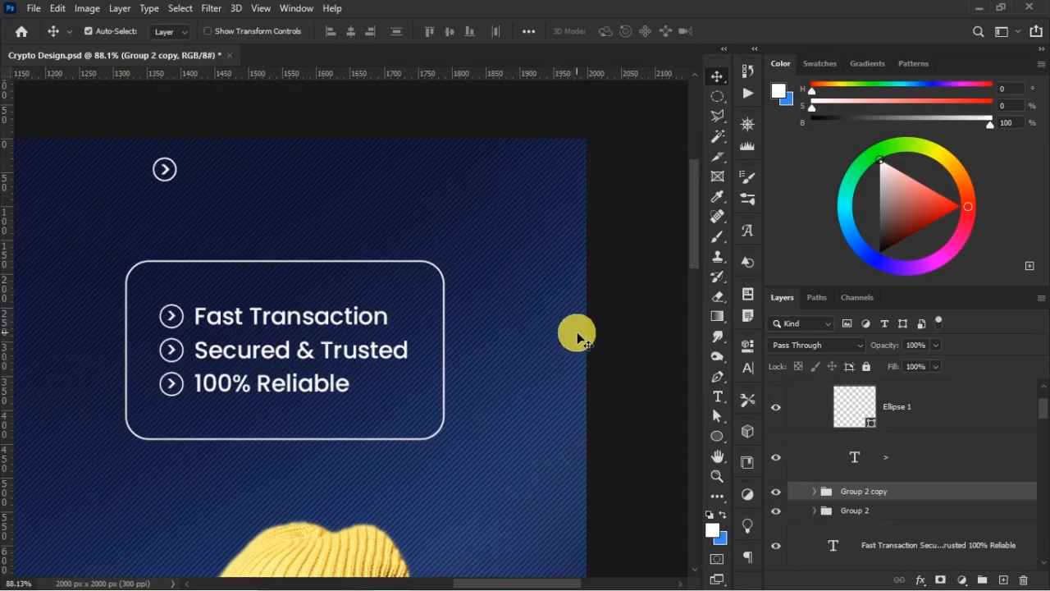
key(shift+Down)
key(shift+Down)
key(ctrl+j)
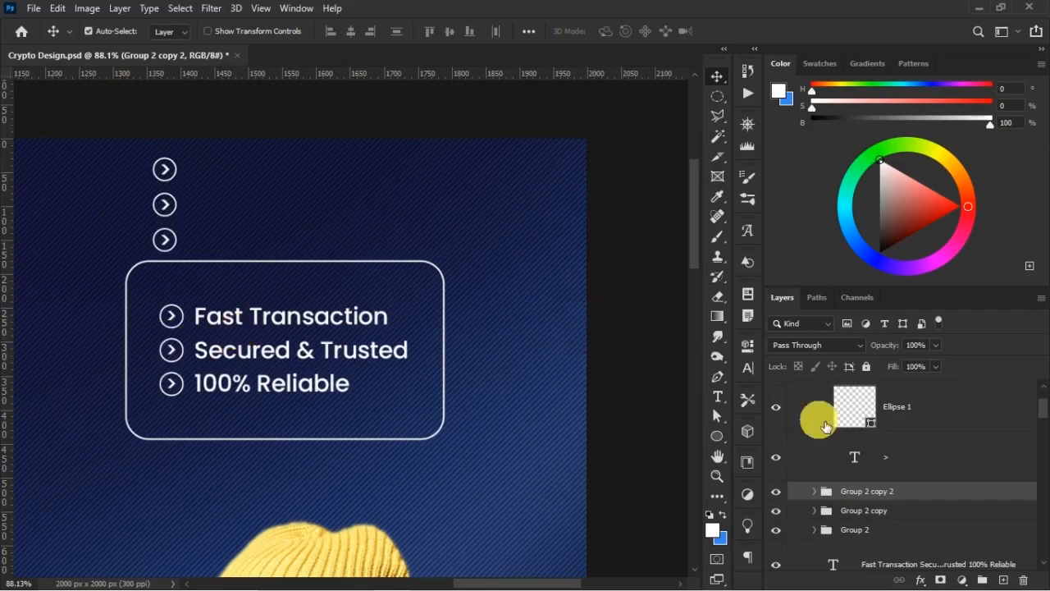
- Try framing the three loose bullets above the feature box with an unfilled 424 × 196 px rounded rectangle with 30 px corners
click(1003, 580)
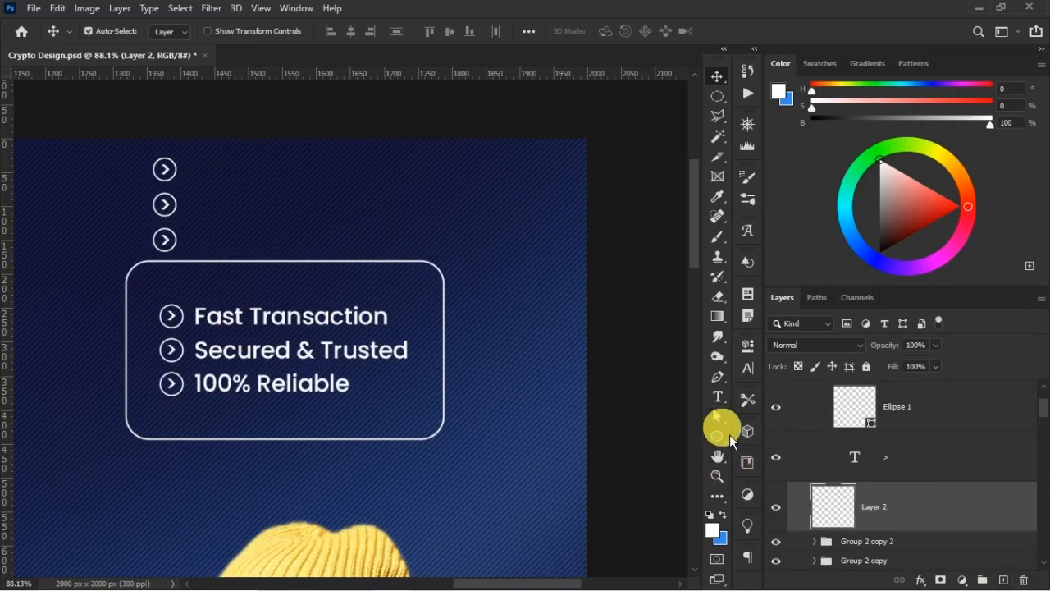
click(727, 437)
click(774, 433)
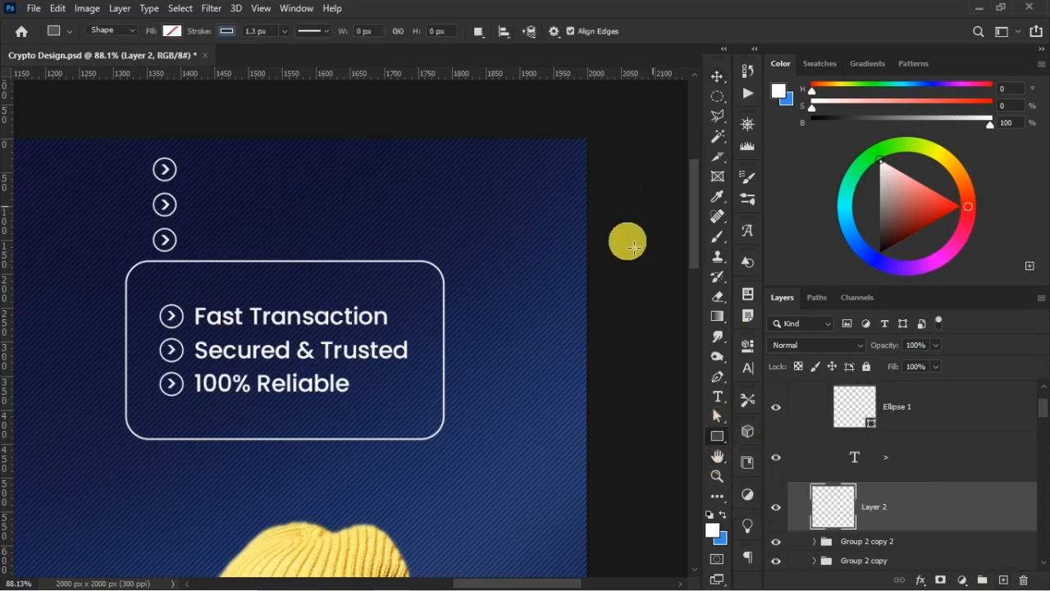
drag(126, 141, 413, 275)
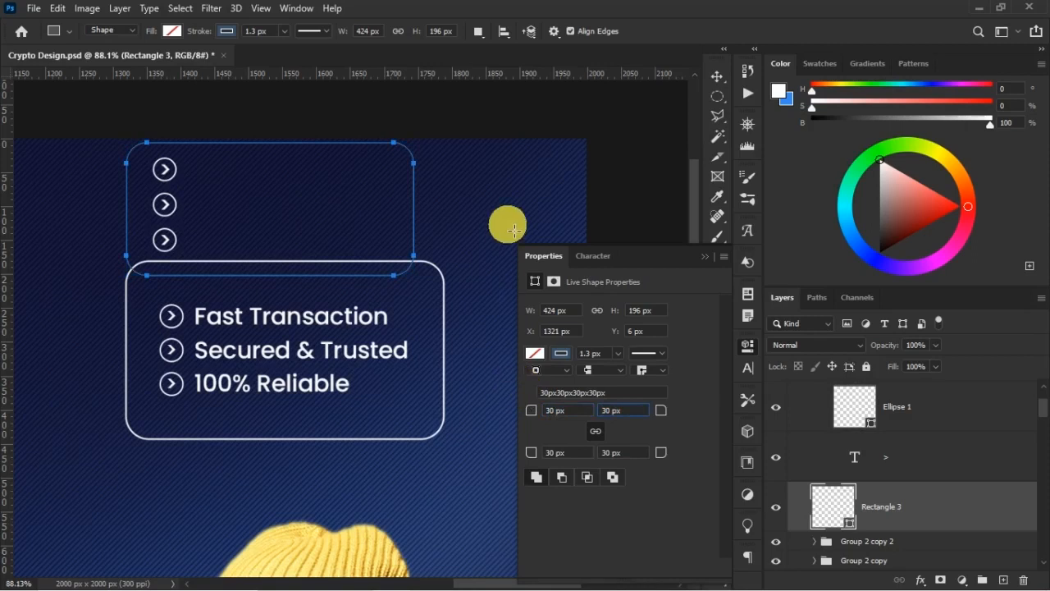
click(563, 355)
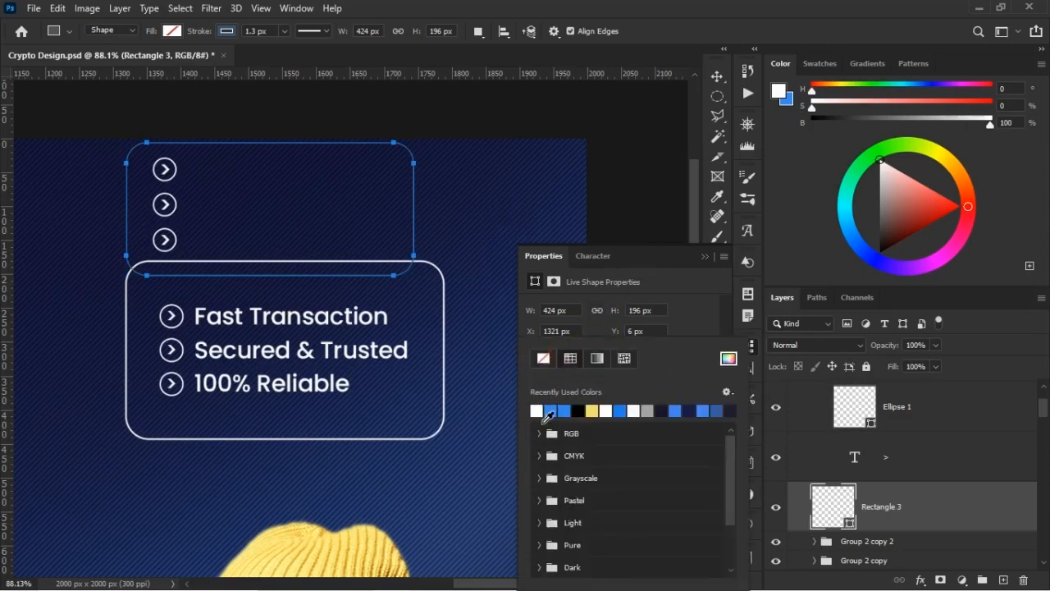
click(715, 263)
click(707, 257)
key(v)
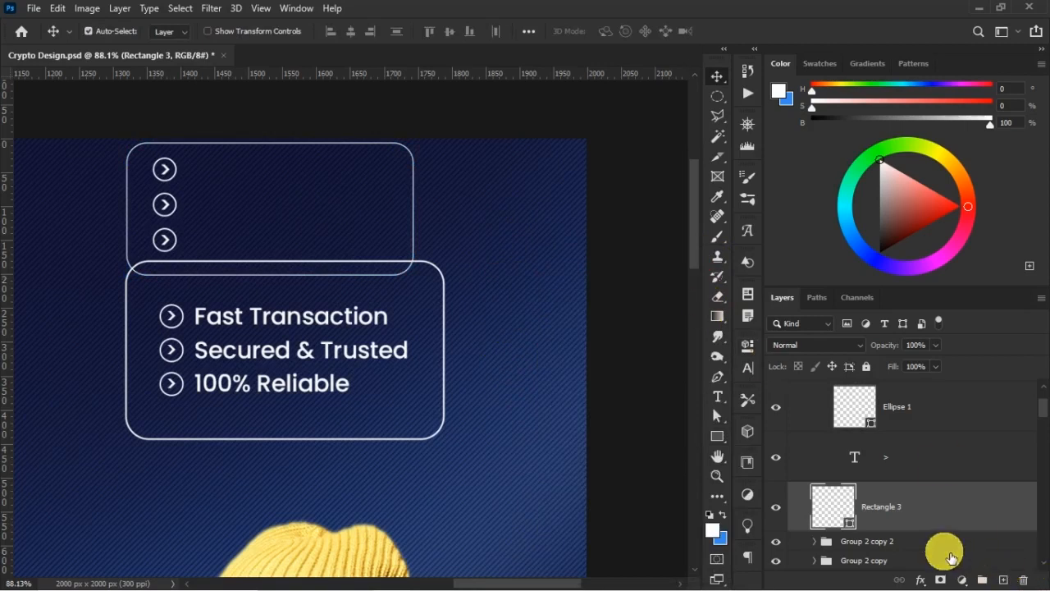
key(Delete)
key(ctrl+z)
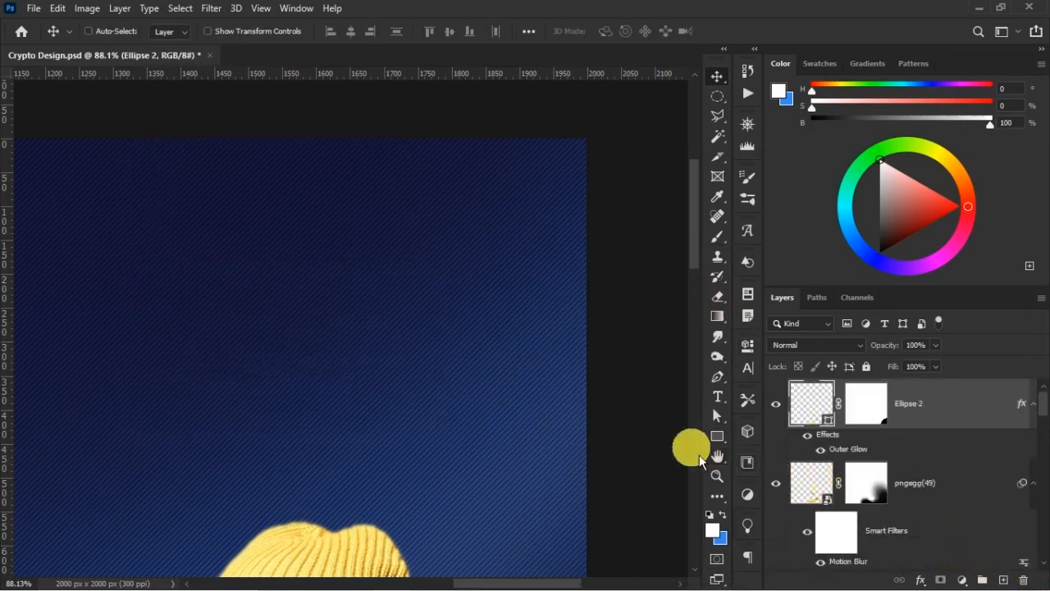
key(ctrl+z)
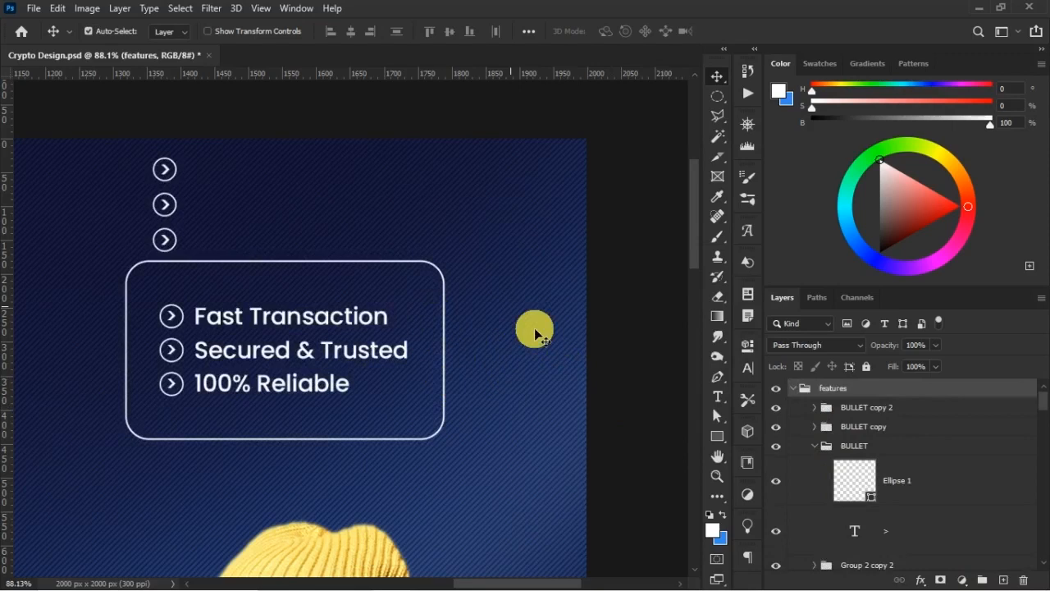
- Try deleting the two BULLET group copies in the feature box, and undo the deletions
click(867, 408)
key(Delete)
click(867, 407)
key(Delete)
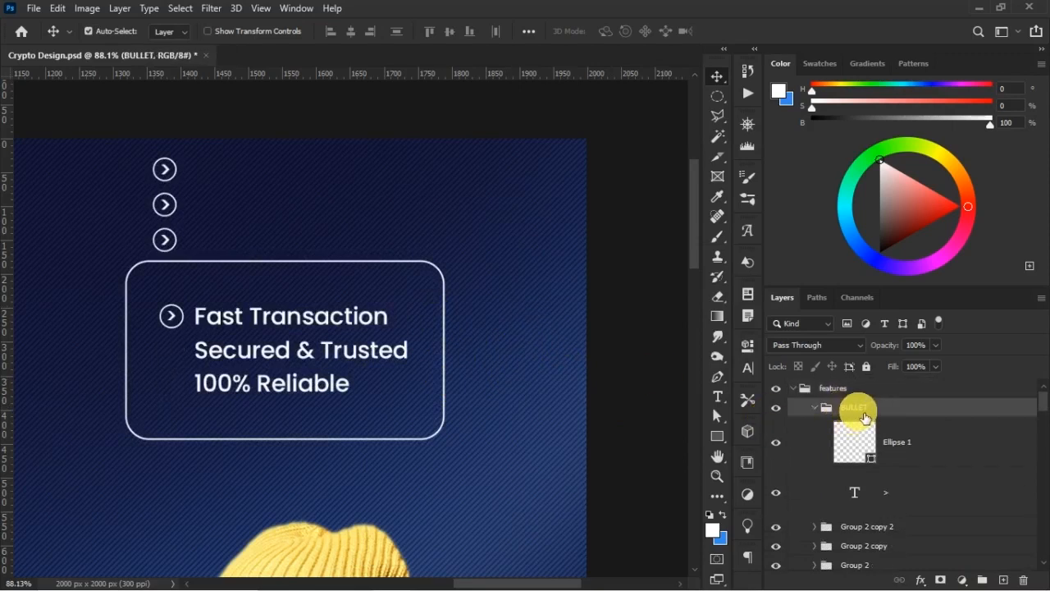
key(ctrl+z)
key(z)
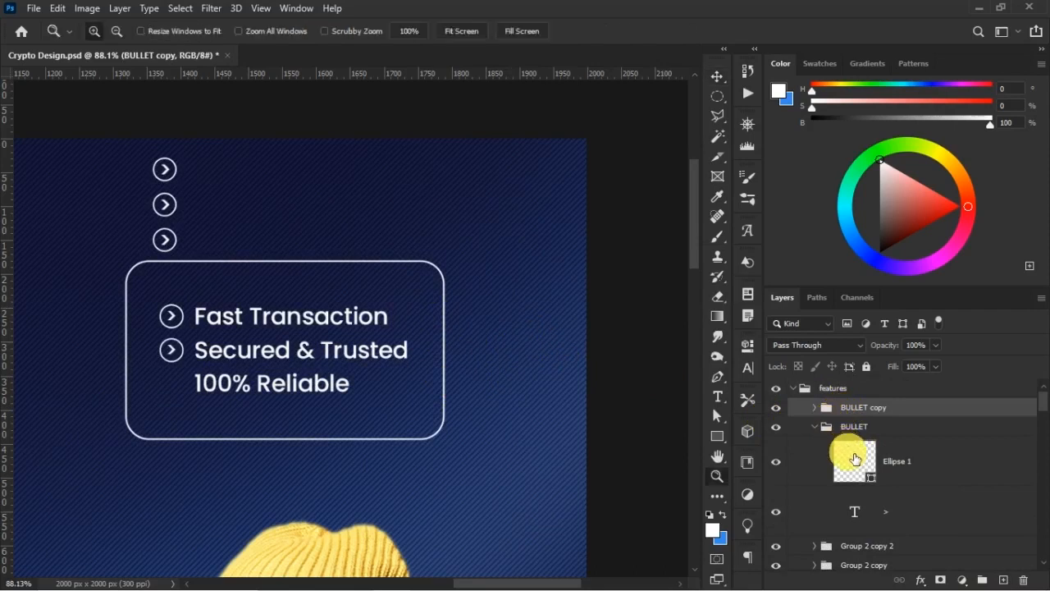
key(ctrl+z)
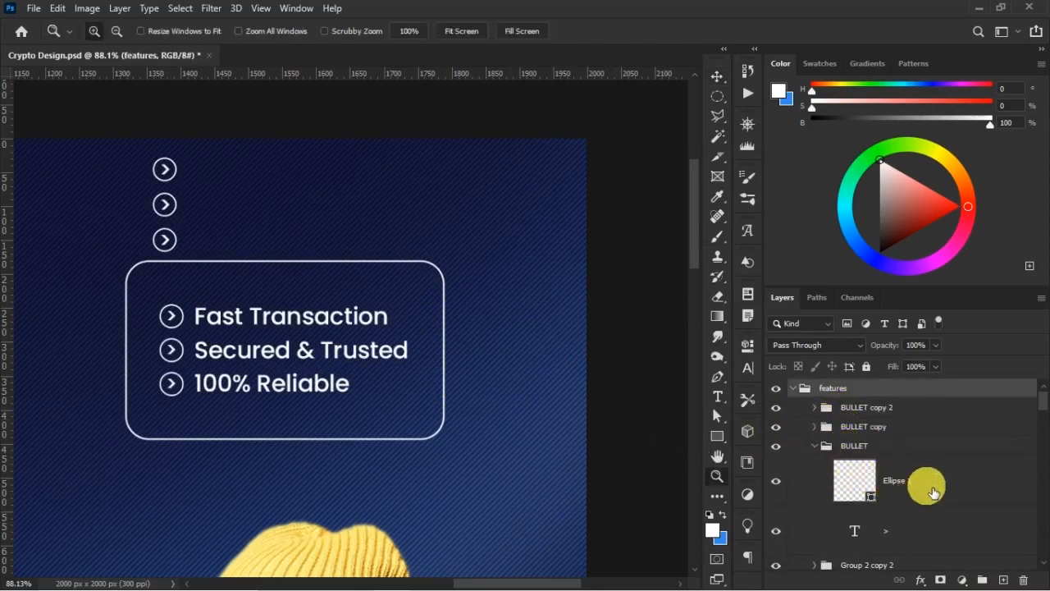
- Delete the three loose bullet groups above the feature box: Group 2 copy 2, Group 2 copy and Group 2
scroll(927, 492, down, 3)
click(882, 509)
key(Delete)
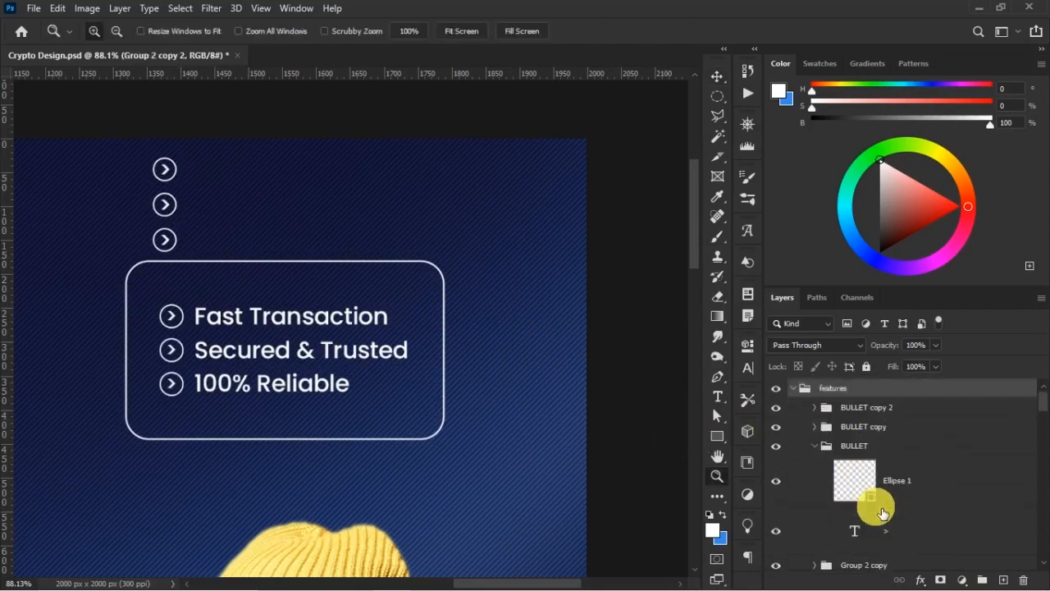
scroll(876, 480, down, 3)
click(884, 509)
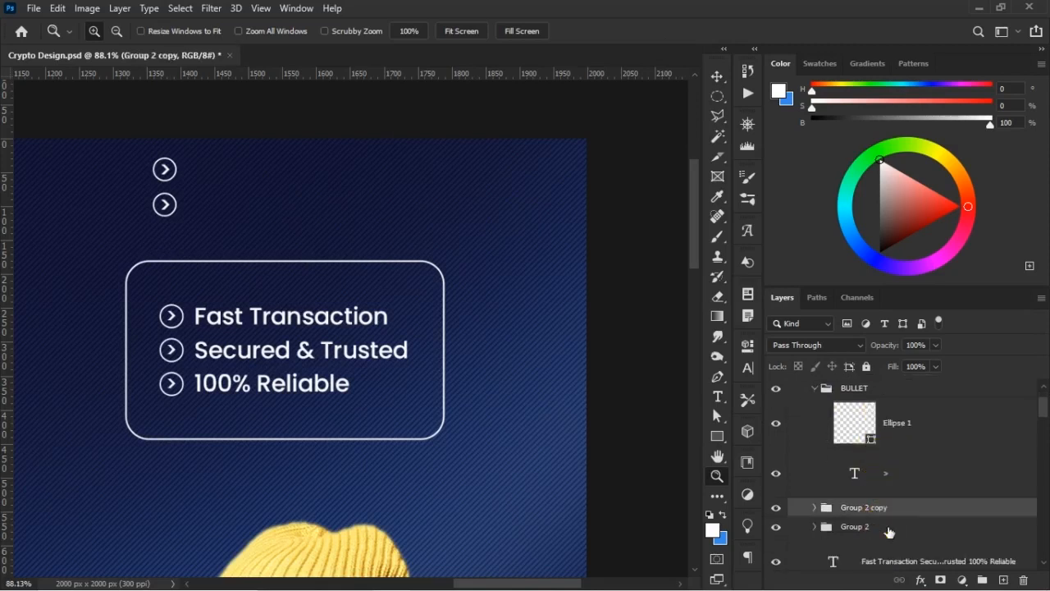
shift+click(888, 532)
key(Delete)
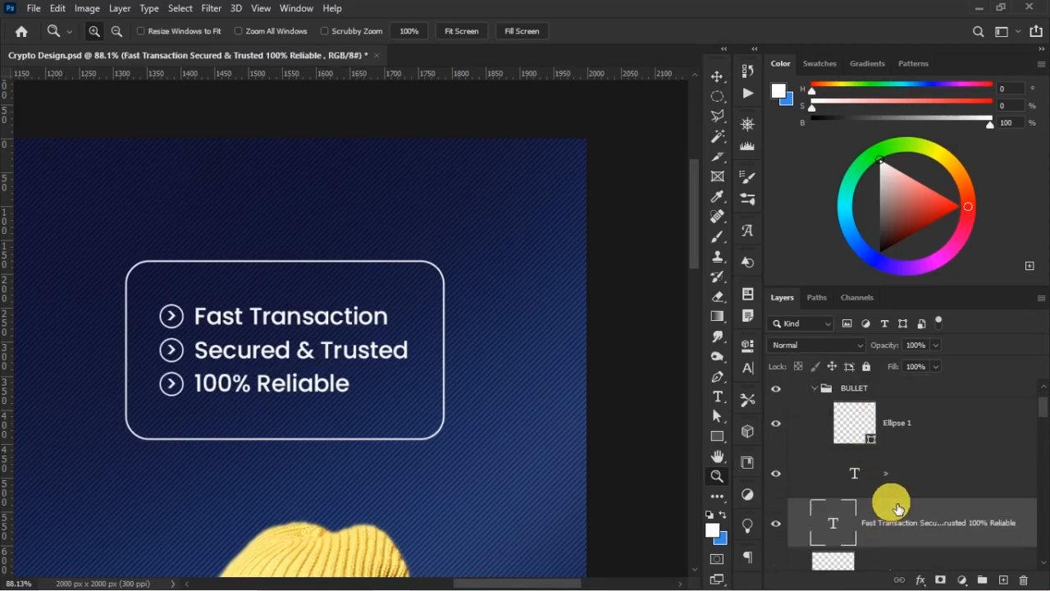
- Save the flyer document with the whole design in view
key(ctrl+minus)
key(ctrl+minus)
key(ctrl+minus)
key(ctrl+minus)
click(898, 509)
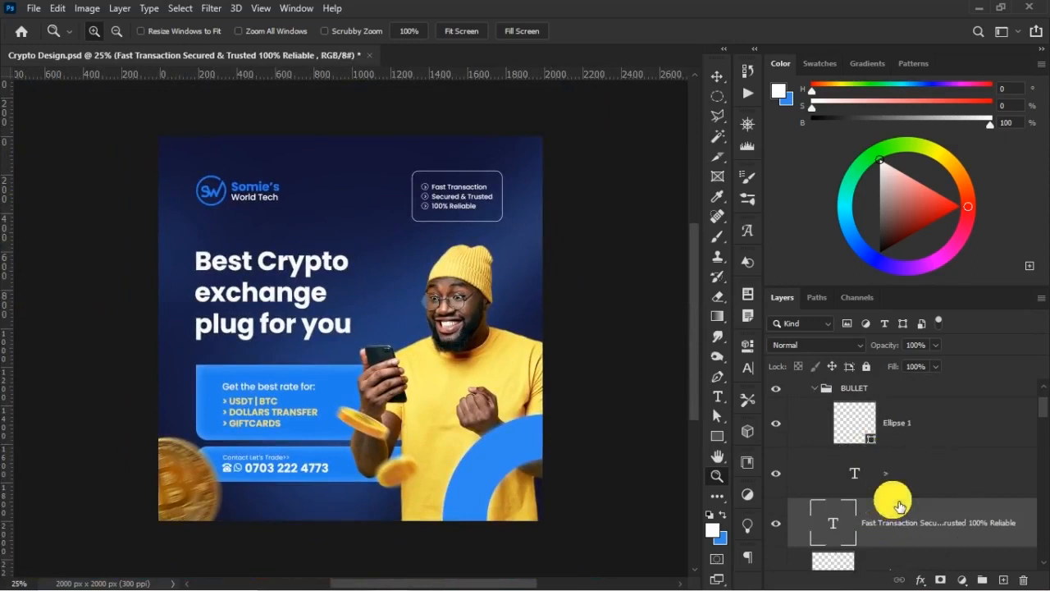
key(ctrl+s)
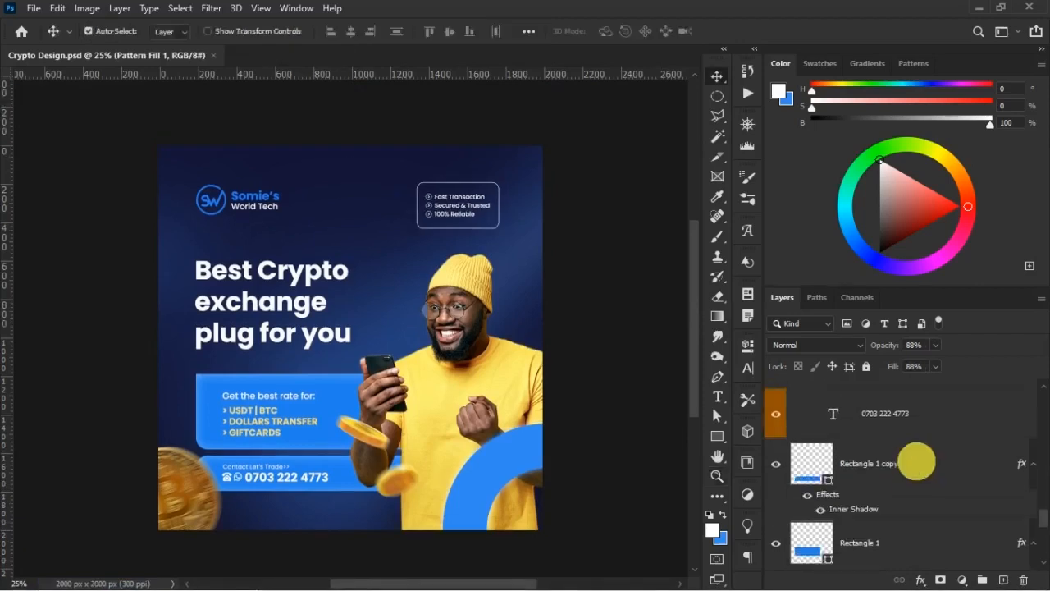
- Collapse the features group at the top of the layer stack and leave it selected
scroll(914, 457, up, 5)
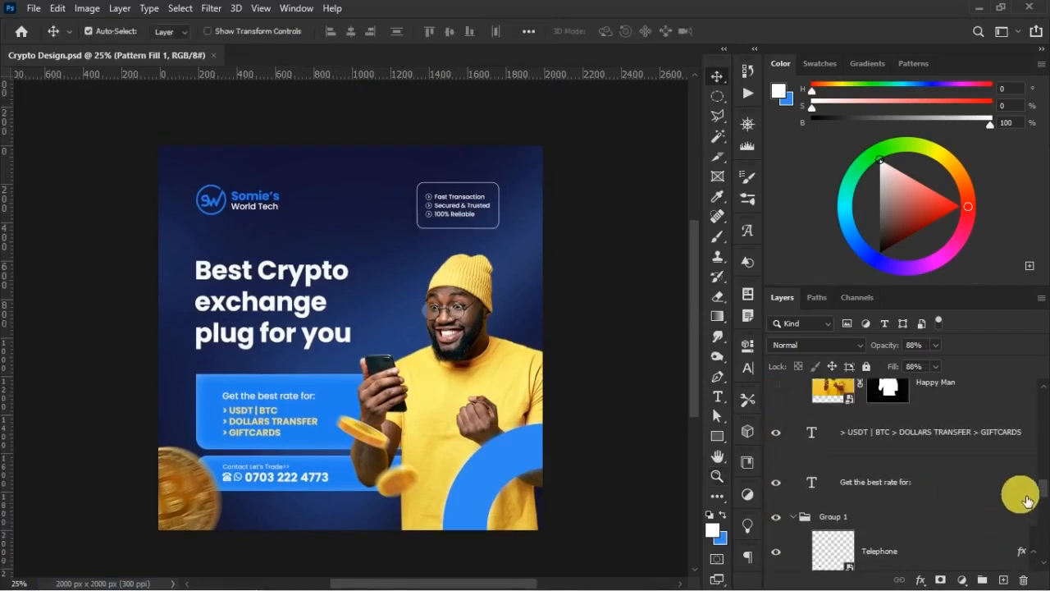
drag(1046, 491, 1049, 406)
click(803, 392)
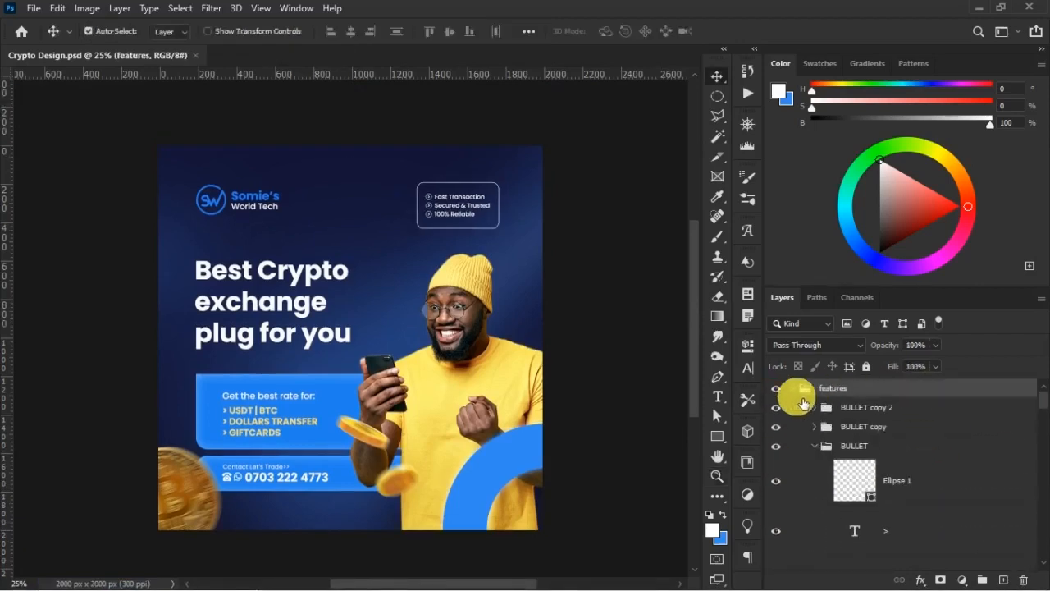
click(793, 390)
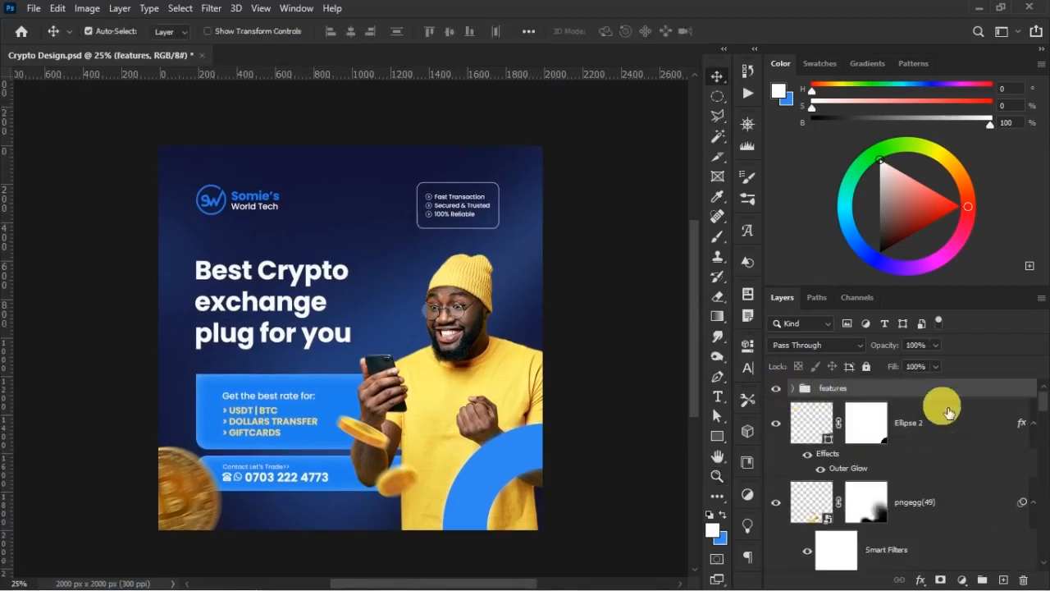
click(37, 10)
click(842, 389)
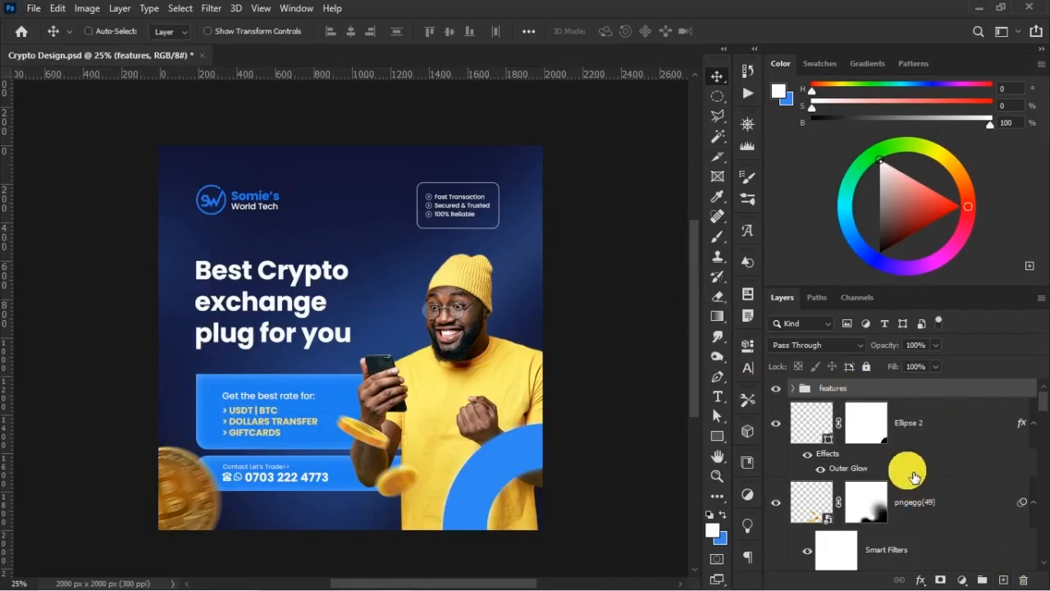
- Add a Soft Light layer filled with 50% gray above the features group and convert it to a smart object
key(ctrl+shift+n)
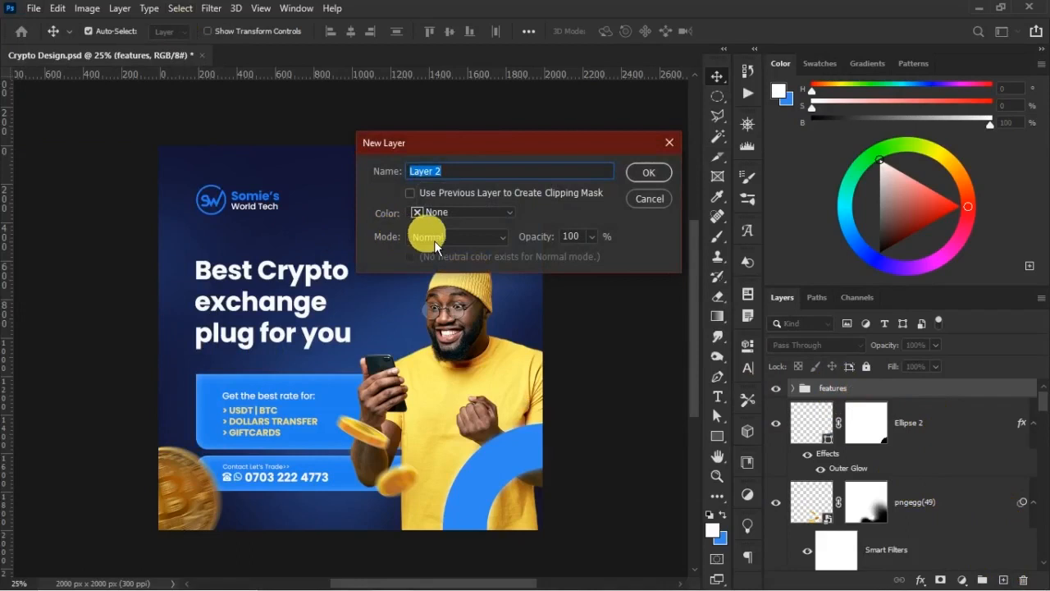
click(434, 238)
click(474, 373)
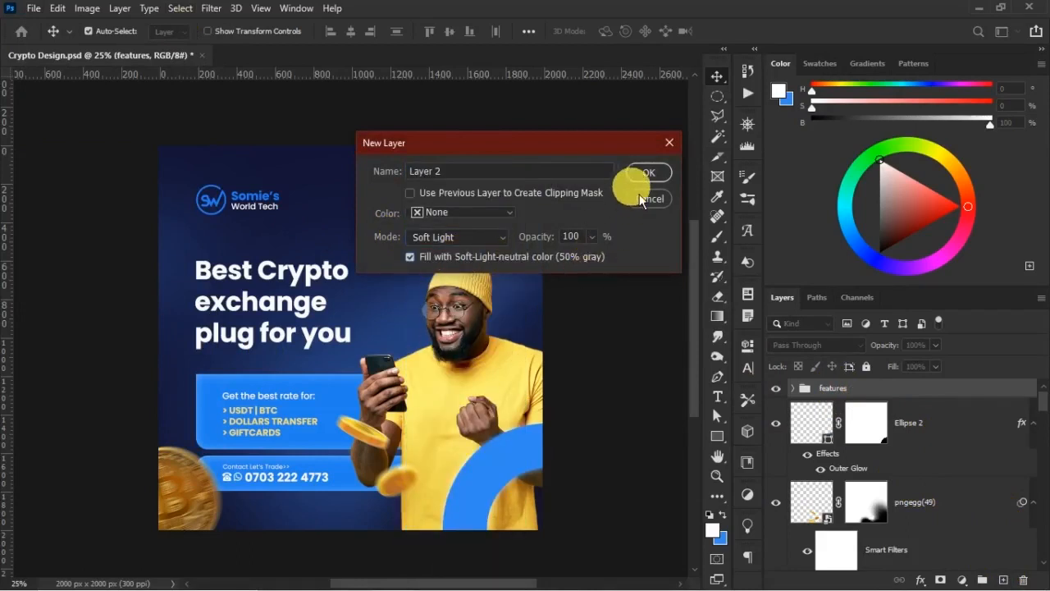
click(646, 173)
right_click(882, 398)
click(808, 213)
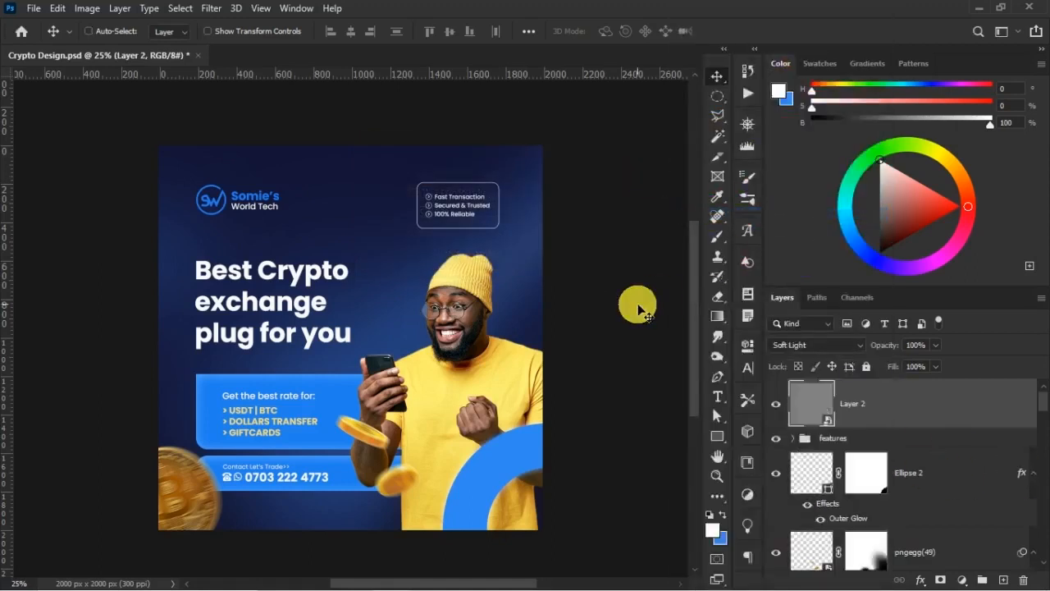
- Apply the Add Noise filter to the gray layer with an amount of 10%, uniform distribution and monochromatic noise
key(ctrl+plus)
key(ctrl+plus)
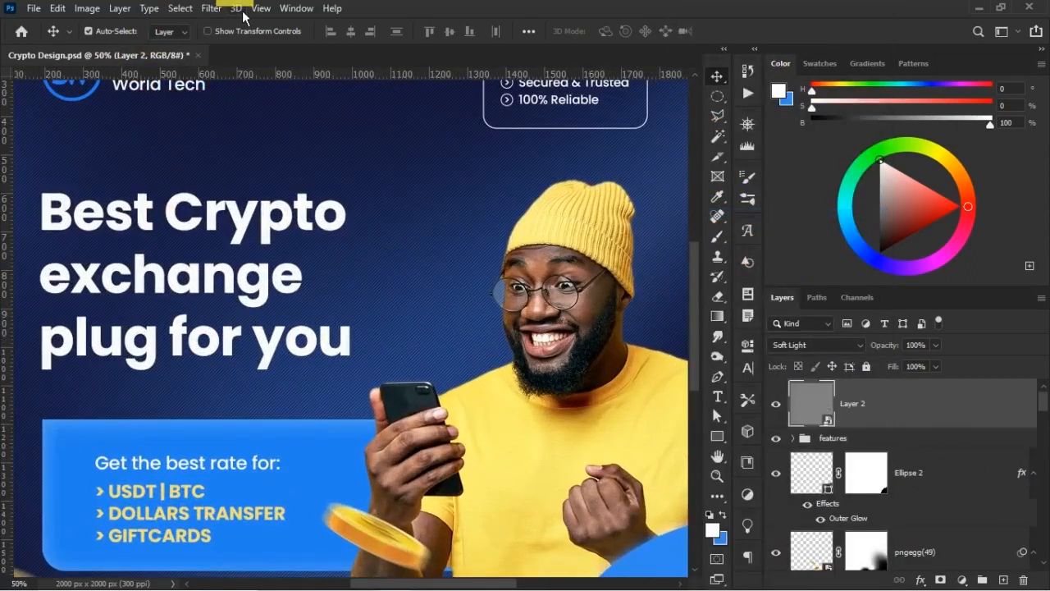
click(211, 8)
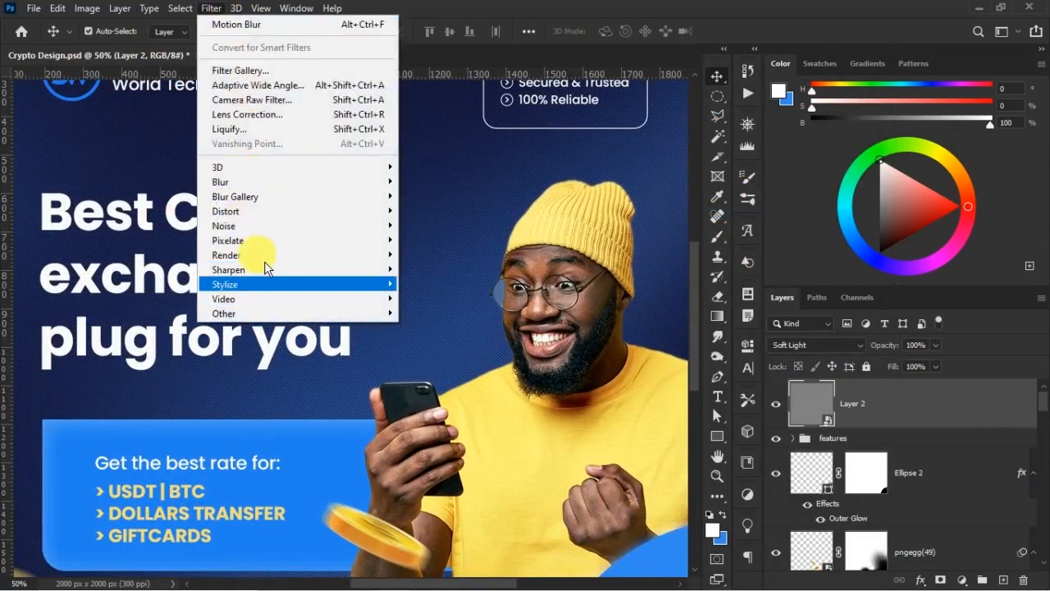
mouse_move(275, 228)
click(422, 225)
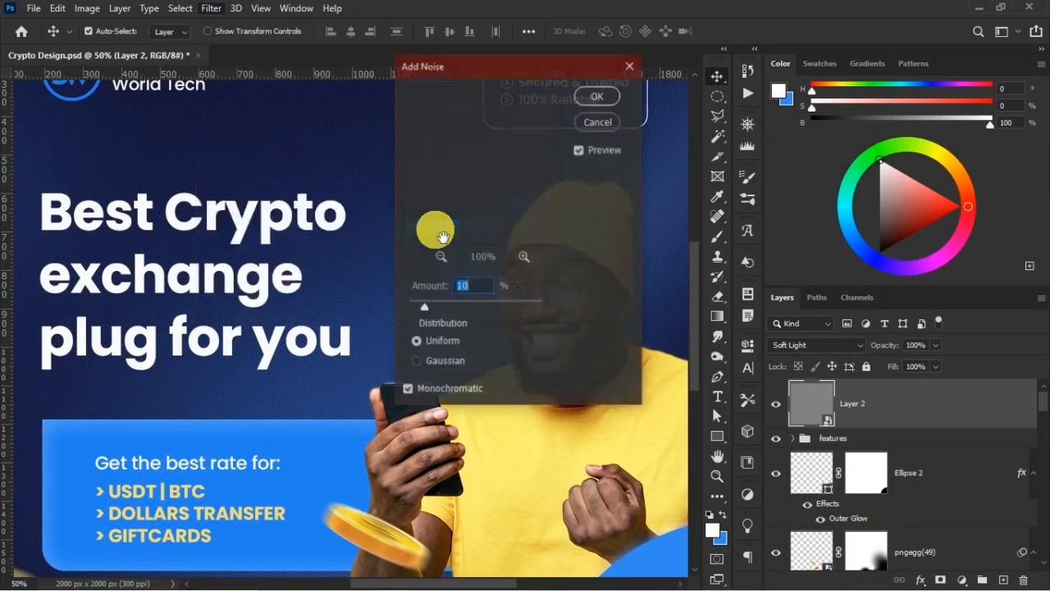
drag(525, 71, 664, 91)
click(748, 114)
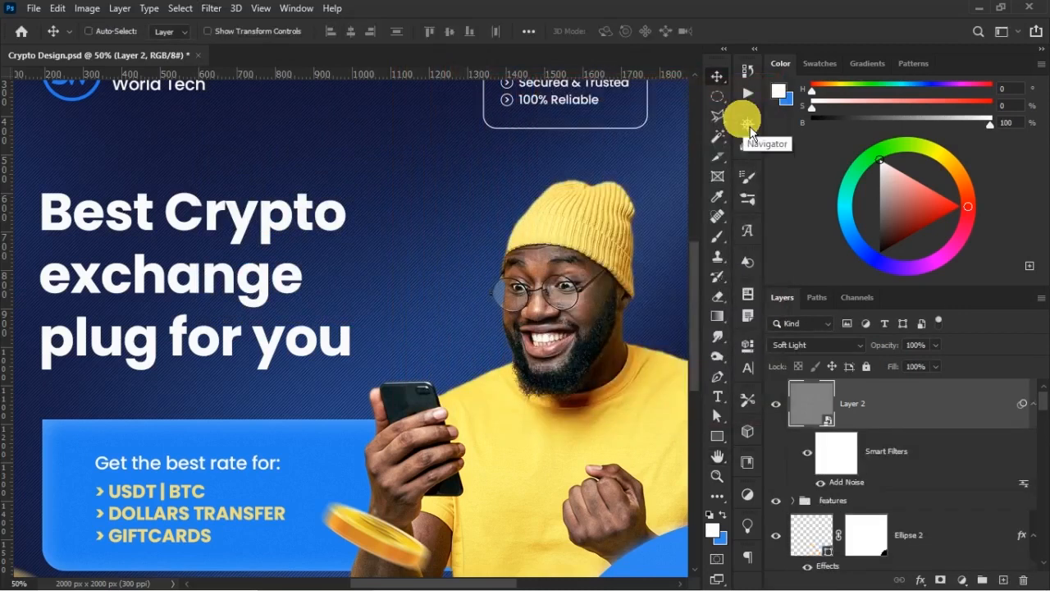
- Compare the flyer with the noise layer hidden and shown
key(ctrl+minus)
key(ctrl+plus)
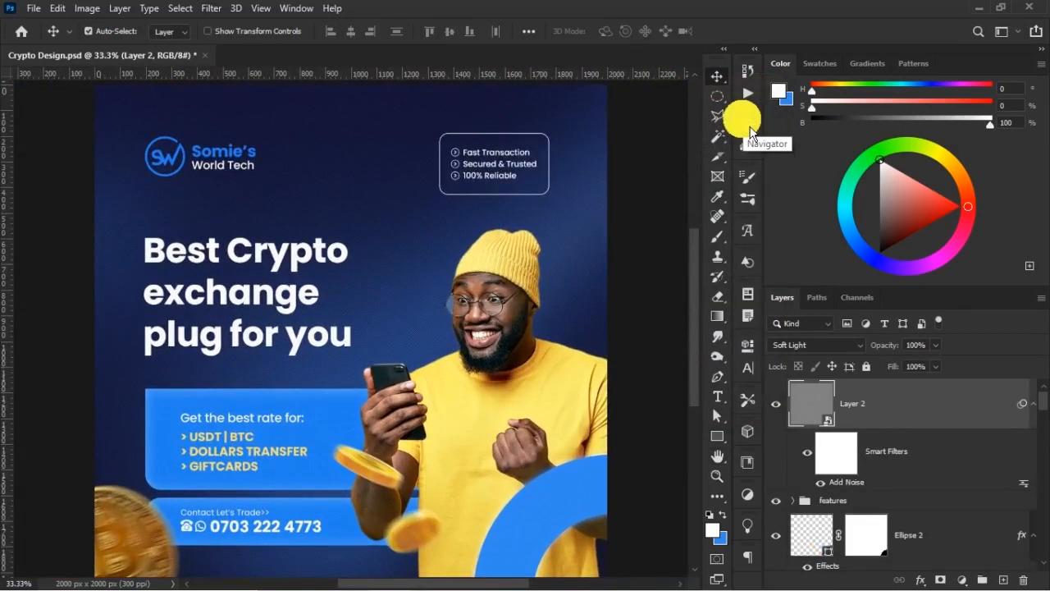
click(775, 403)
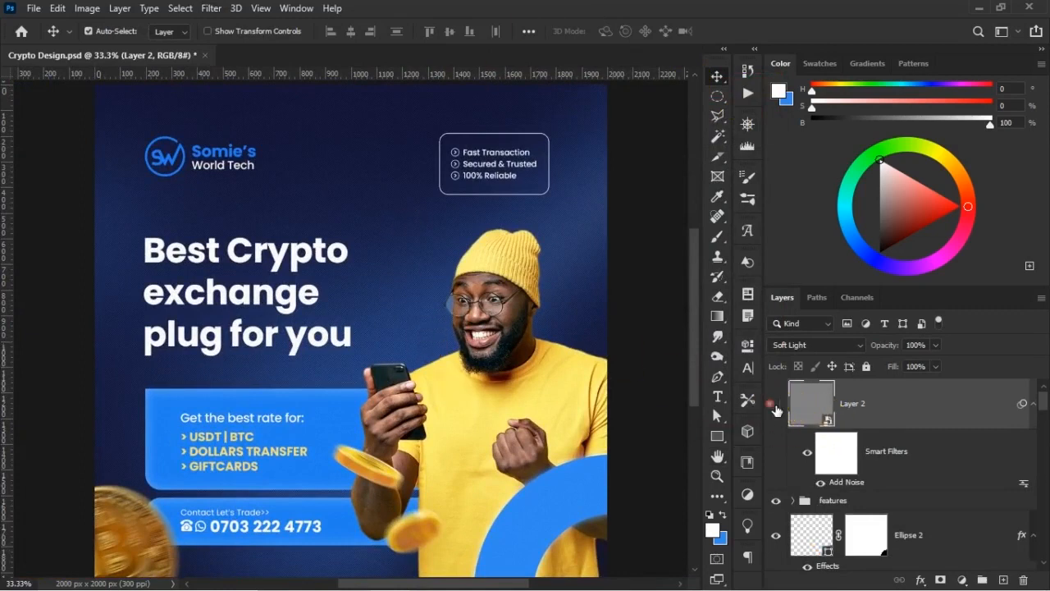
click(776, 405)
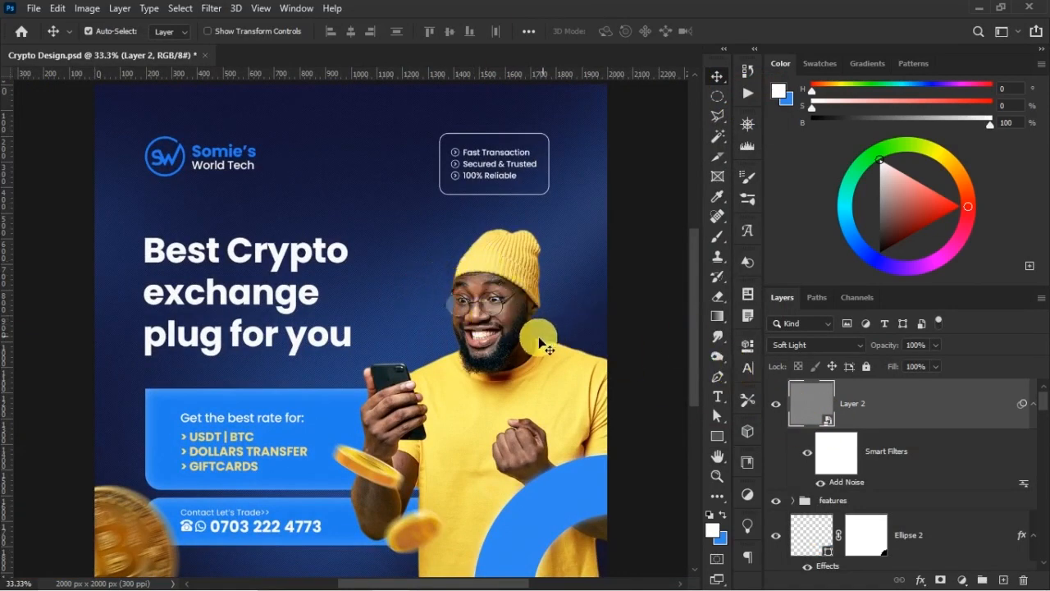
- Place the 01 texture image as an embedded layer and scale it to 16.99% so it covers the whole flyer
click(34, 8)
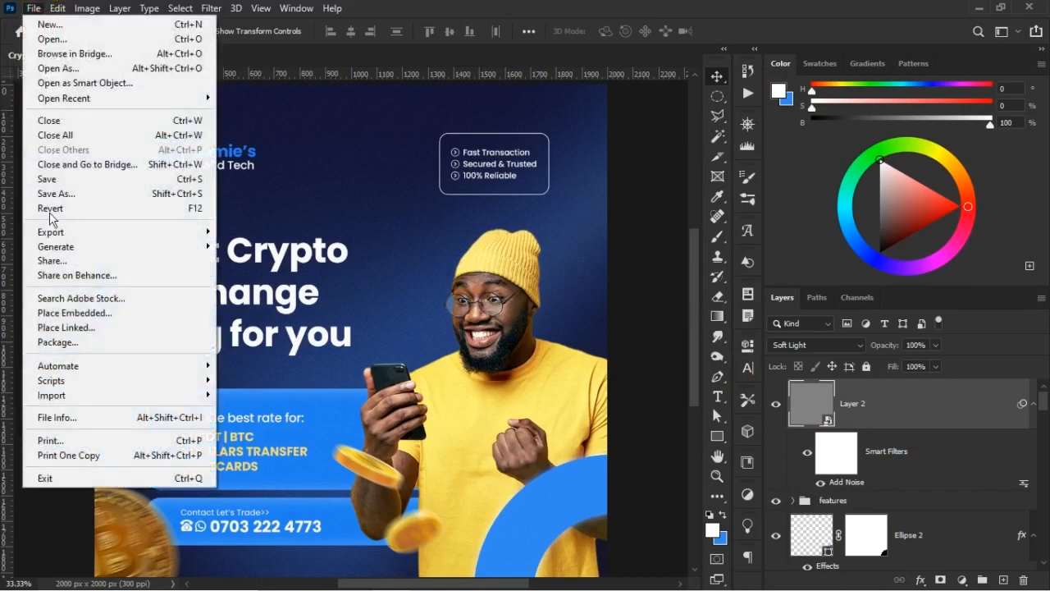
click(89, 314)
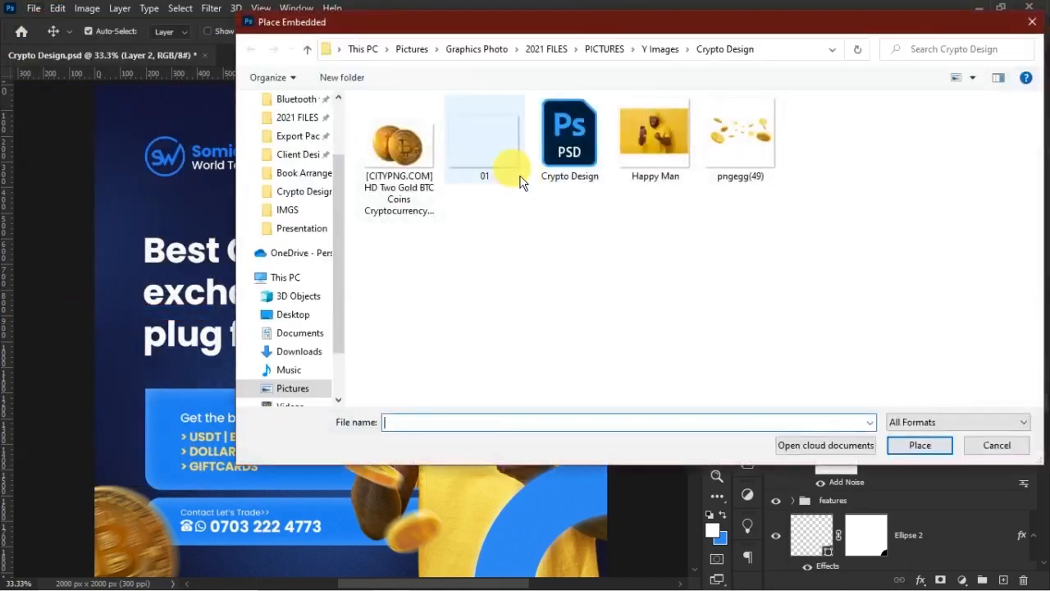
double_click(506, 157)
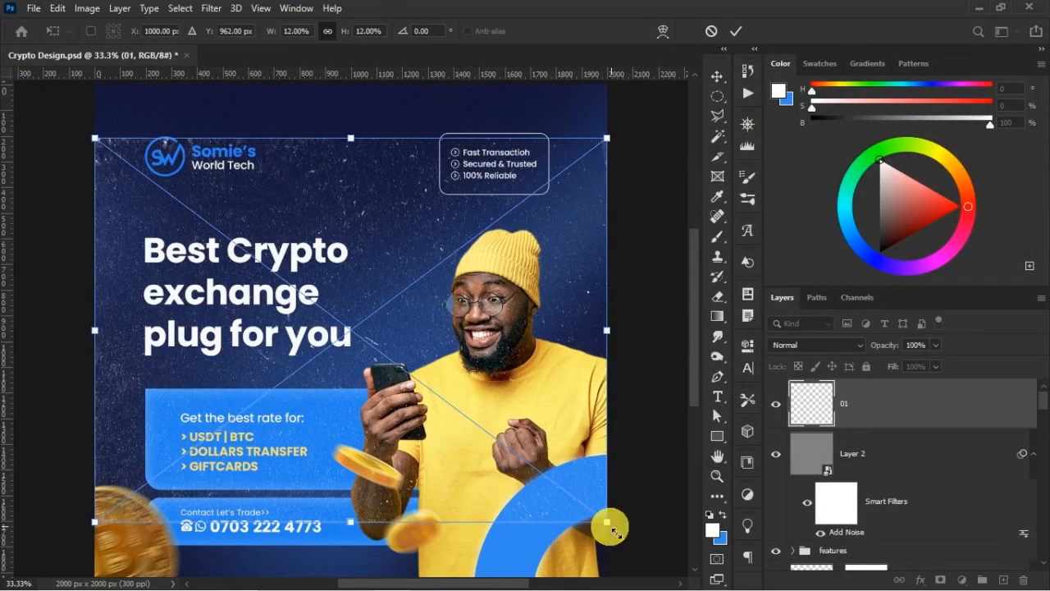
scroll(464, 430, down, 2)
scroll(447, 430, up, 1)
key(ctrl+minus)
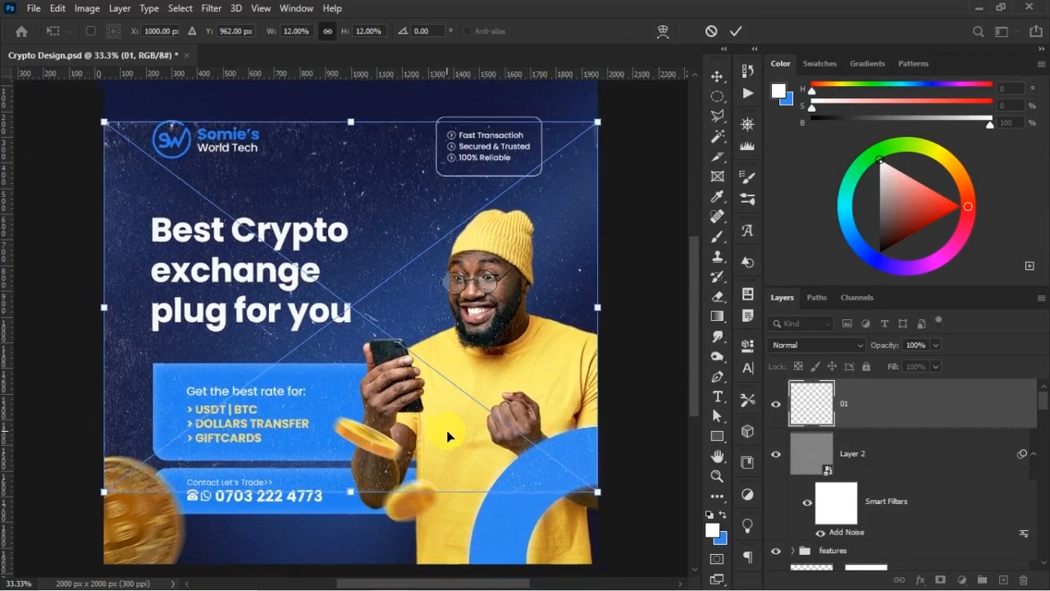
key(ctrl+minus)
drag(351, 455, 376, 521)
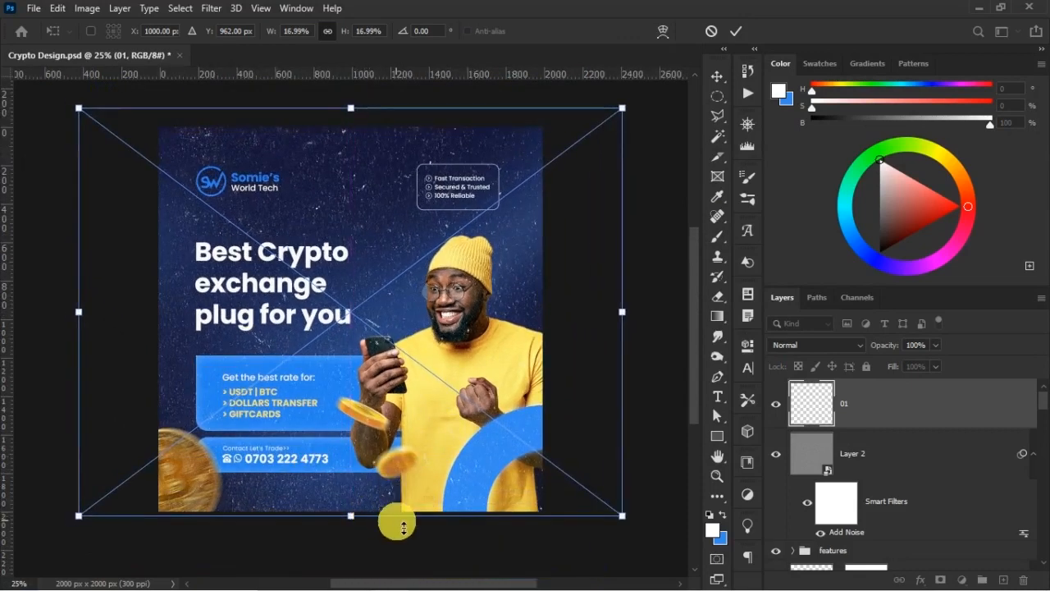
key(Return)
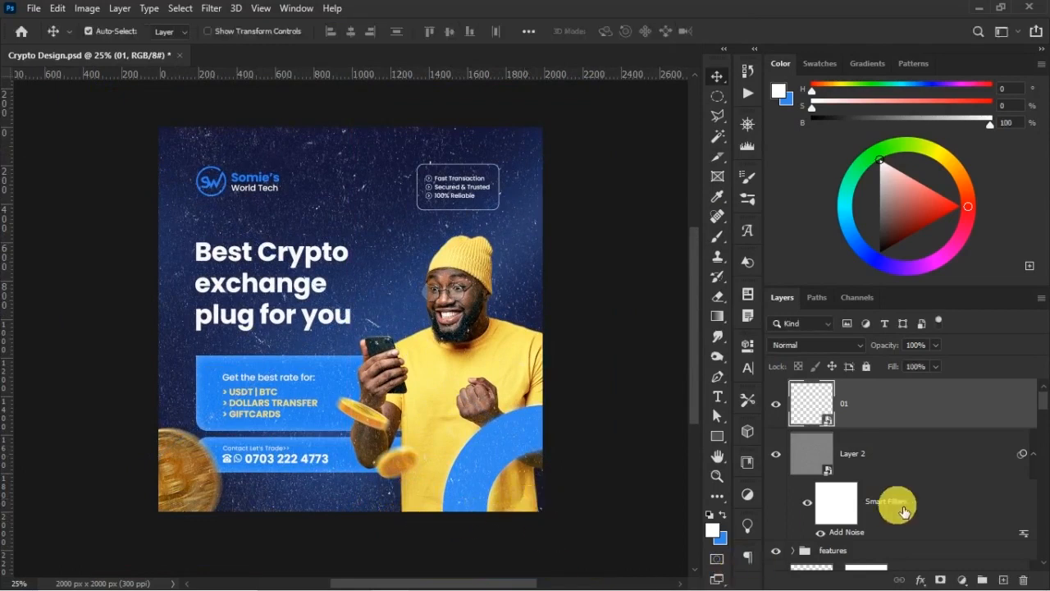
- Mask the 01 texture layer and hide most of the texture with a black 1400 px soft brush at 95% opacity and 78% flow
click(942, 580)
key(b)
key(bracketright)
key(bracketright)
key(bracketright)
key(bracketright)
key(bracketright)
key(bracketright)
key(bracketright)
key(bracketright)
key(bracketright)
key(x)
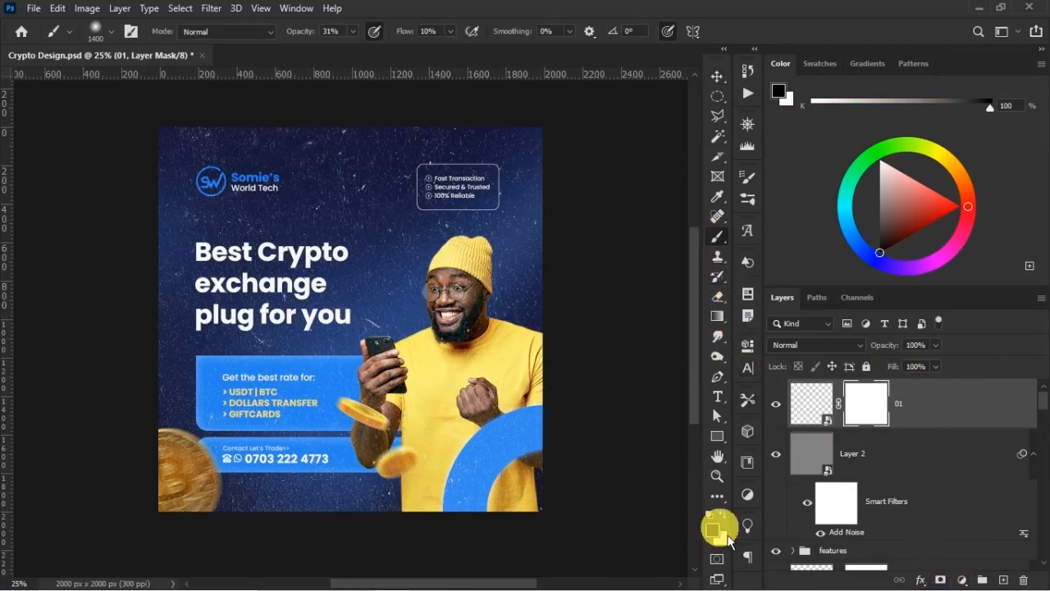
click(305, 35)
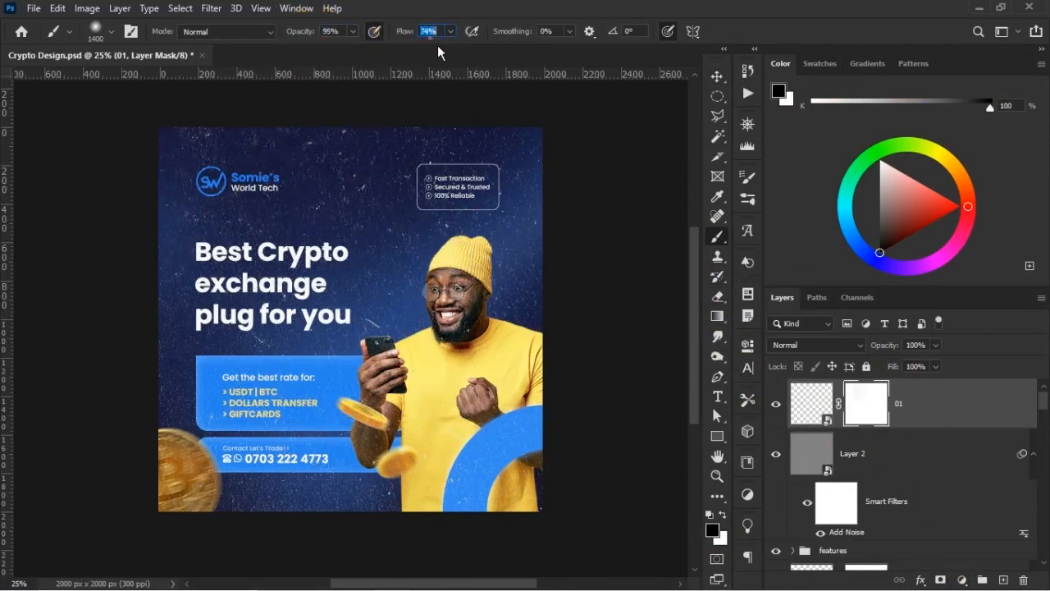
drag(412, 38, 415, 37)
mouse_move(442, 137)
mouse_down()
mouse_move(418, 265)
mouse_move(153, 244)
mouse_move(293, 241)
mouse_move(188, 328)
mouse_move(258, 468)
mouse_move(317, 512)
mouse_move(413, 479)
mouse_move(525, 361)
mouse_move(386, 246)
mouse_move(320, 336)
mouse_move(208, 352)
mouse_move(160, 400)
mouse_move(265, 413)
mouse_move(287, 283)
mouse_move(548, 145)
mouse_move(388, 189)
mouse_move(129, 298)
mouse_move(378, 323)
mouse_move(511, 383)
mouse_move(511, 462)
mouse_move(398, 459)
mouse_move(179, 423)
mouse_move(415, 574)
mouse_up()
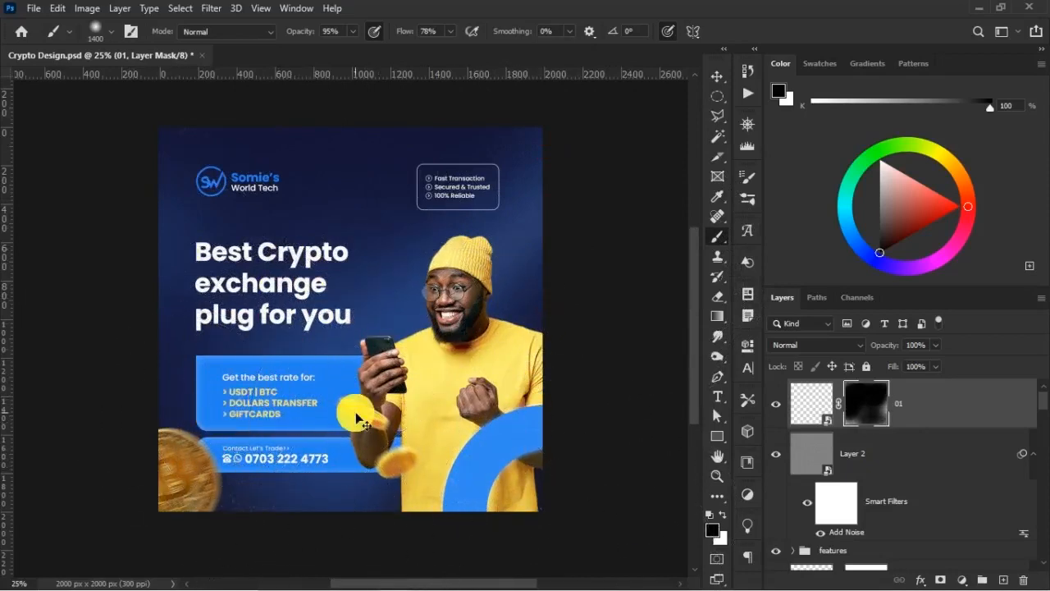
- Paint the texture faintly back over the flyer's lower part on the mask, using a white 800 px brush at 54% opacity and 50% flow
key(ctrl+plus)
key(ctrl+plus)
drag(260, 370, 427, 176)
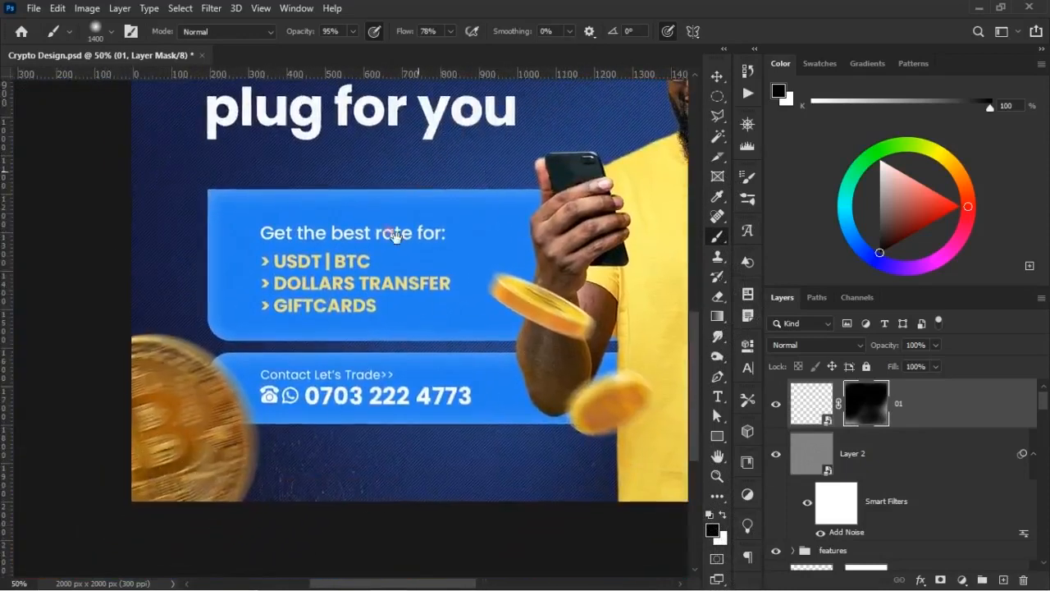
key(bracketleft)
key(bracketleft)
key(bracketleft)
key(bracketleft)
key(bracketleft)
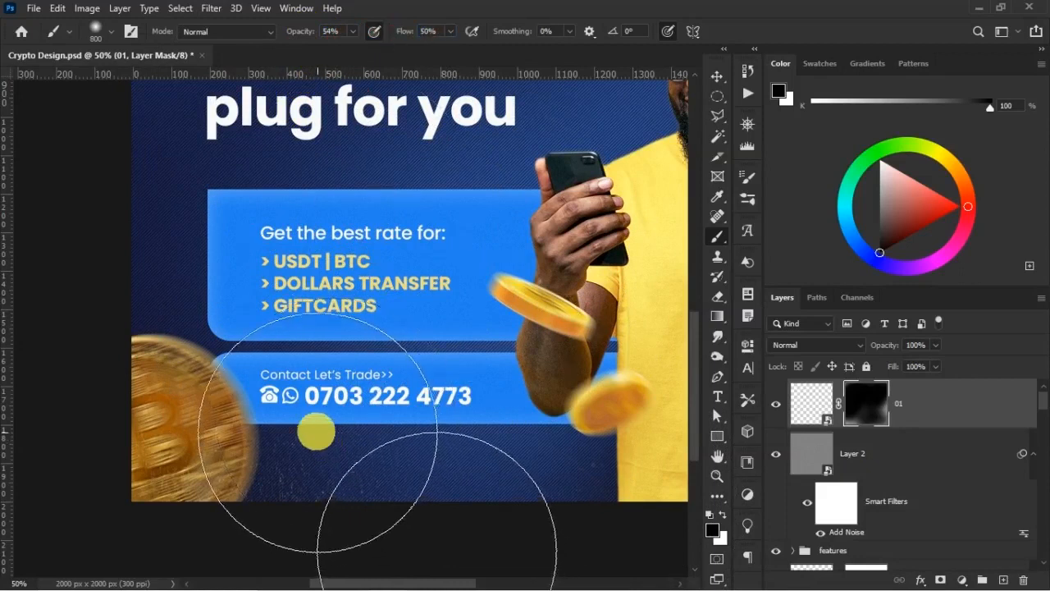
key(x)
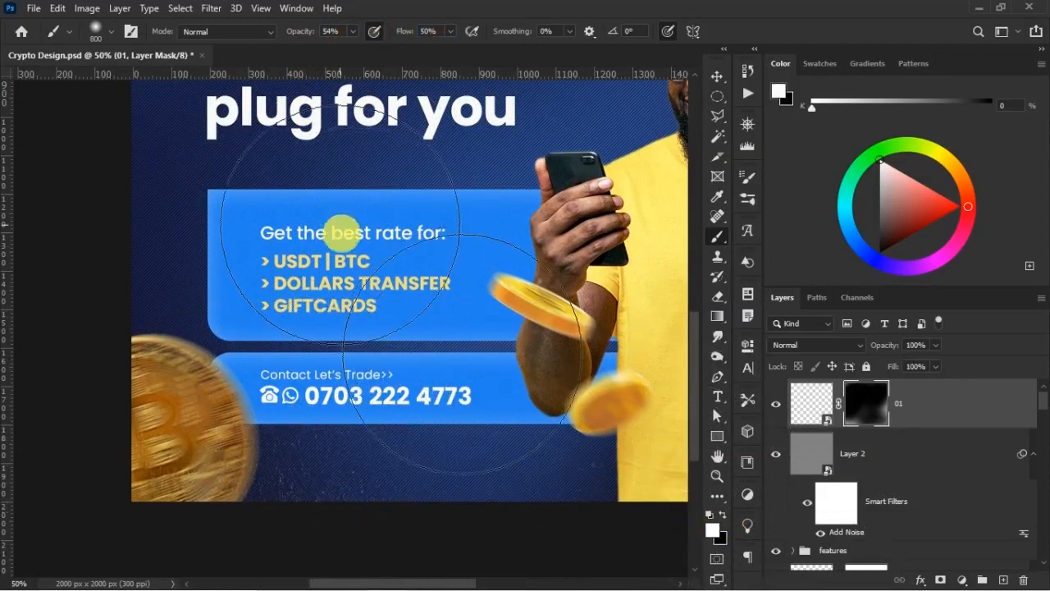
mouse_move(328, 328)
mouse_down()
mouse_move(322, 318)
mouse_move(162, 463)
mouse_move(211, 497)
mouse_up()
key(space)
drag(529, 346, 9, 462)
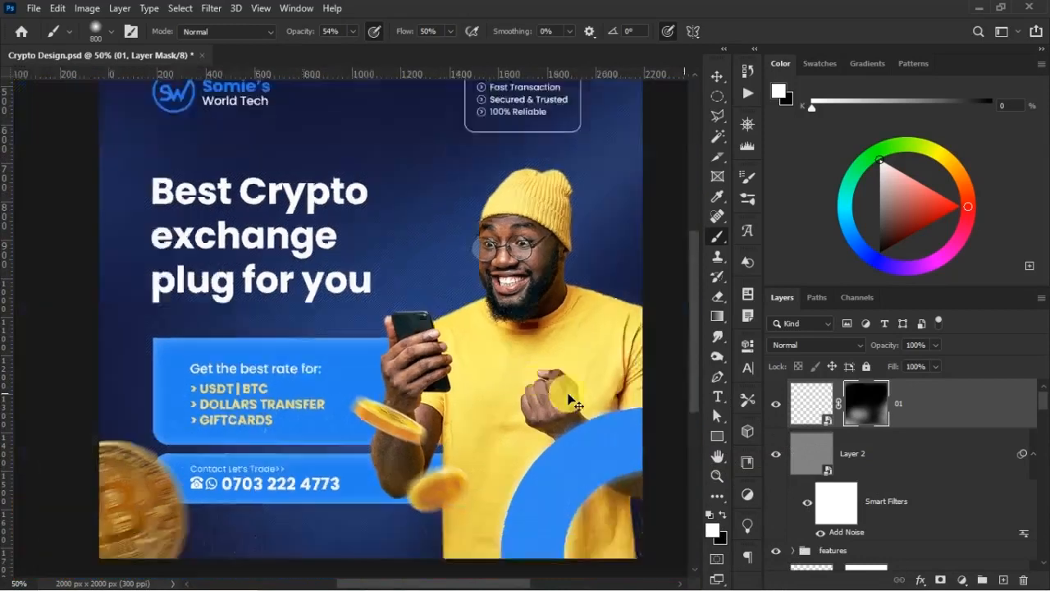
key(ctrl+minus)
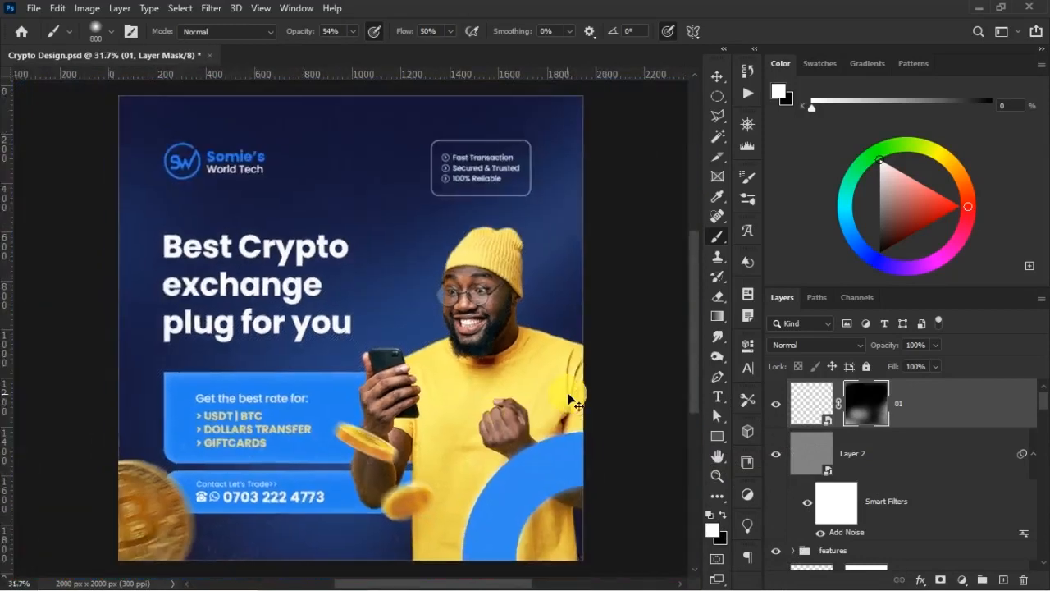
key(ctrl+plus)
key(v)
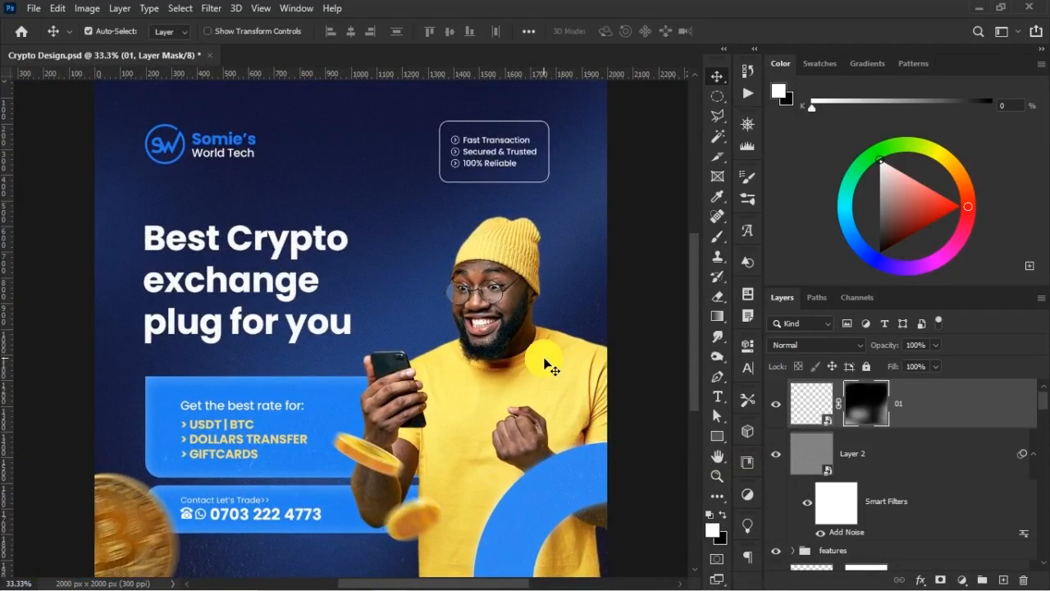
key(ctrl+minus)
key(ctrl)
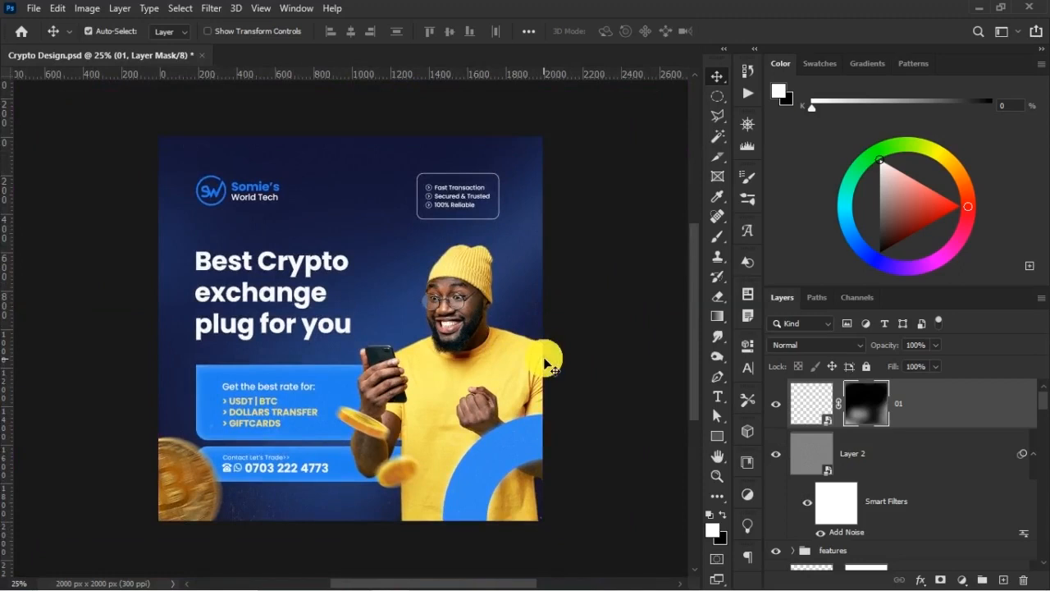